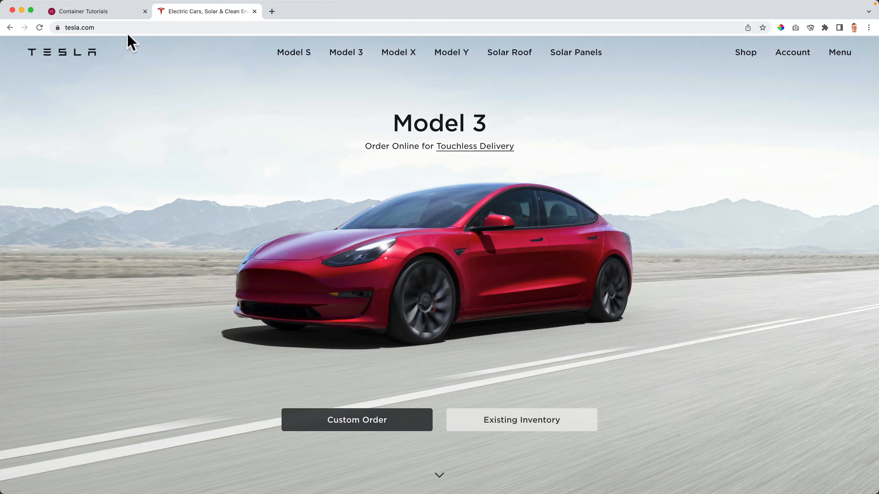
- Switch to the Container Tutorials site, open its dashboard, and review the active theme and installed plugins
click(118, 13)
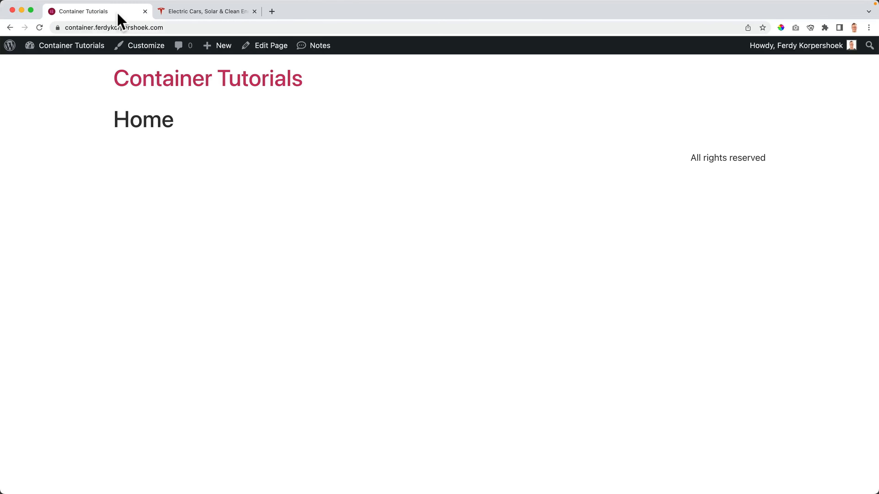
click(73, 49)
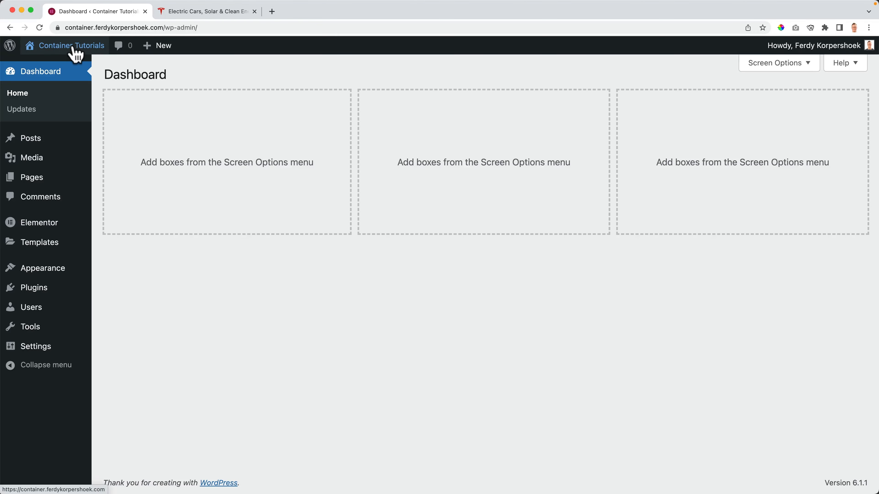
mouse_move(52, 272)
click(123, 271)
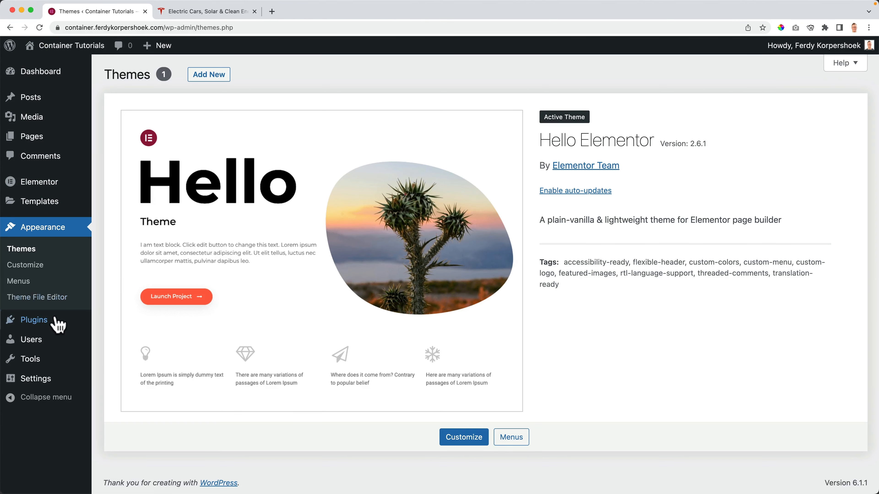
mouse_move(44, 328)
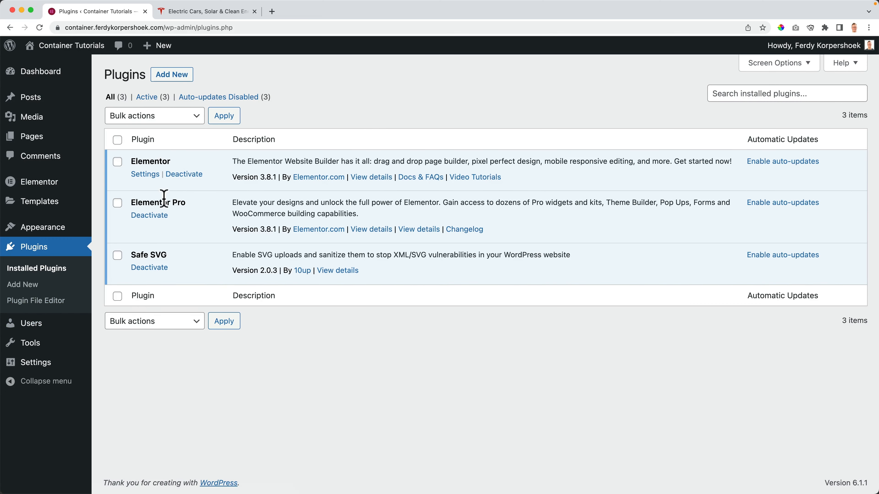
- Open ferdykorp.com/elpro in a new browser tab
key(super+t)
text(ferdyk)
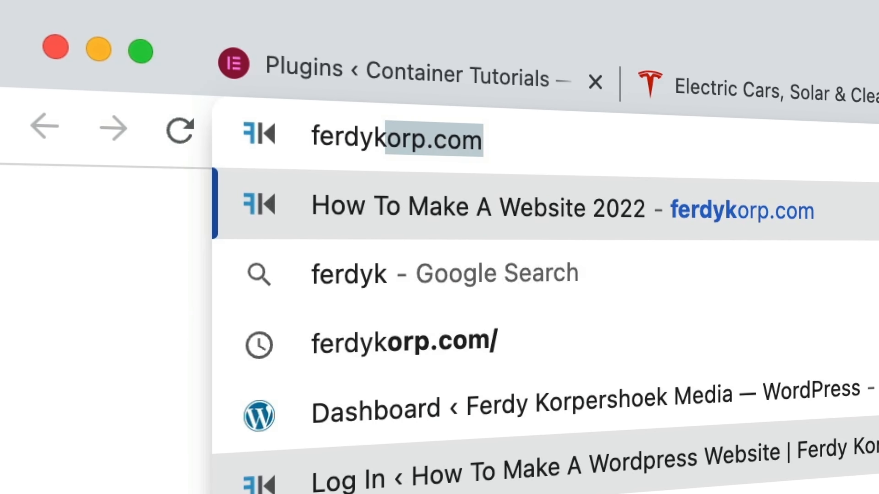
text(orp.com/)
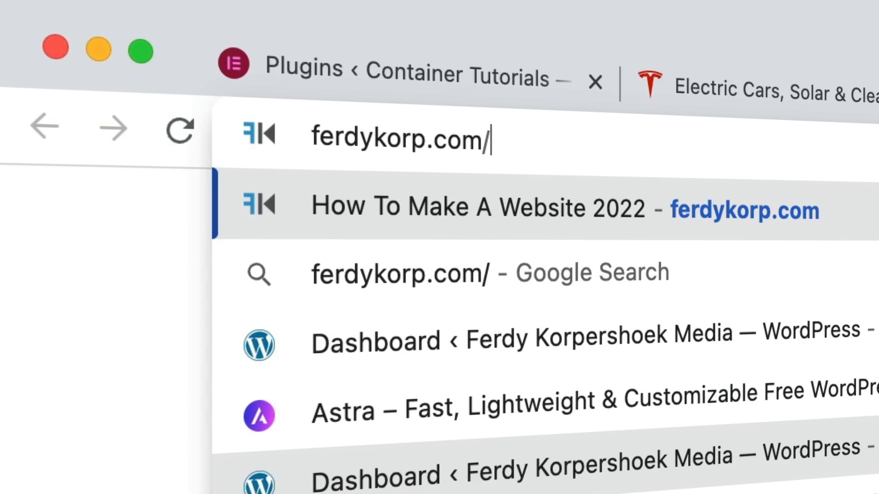
text(elpro)
key(Return)
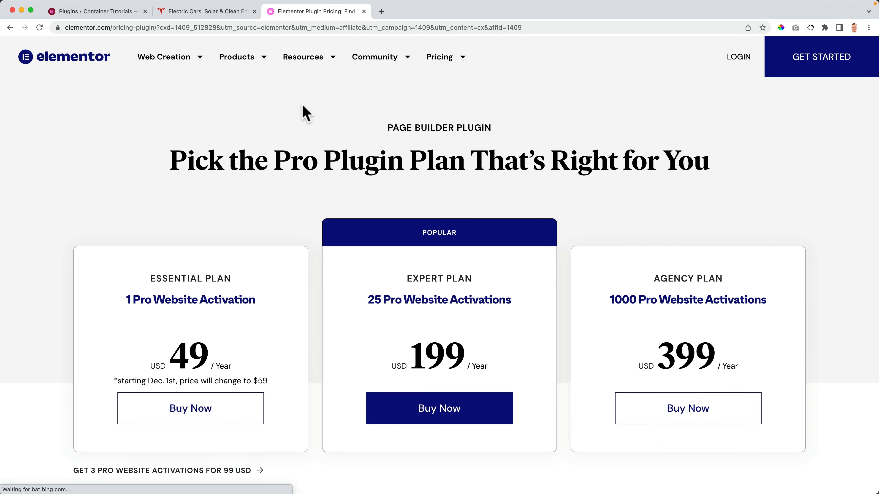
- Review the Essential plan's yearly price and its checkout page on the Elementor site, and close that page
scroll(257, 190, down, 4)
drag(180, 229, 210, 230)
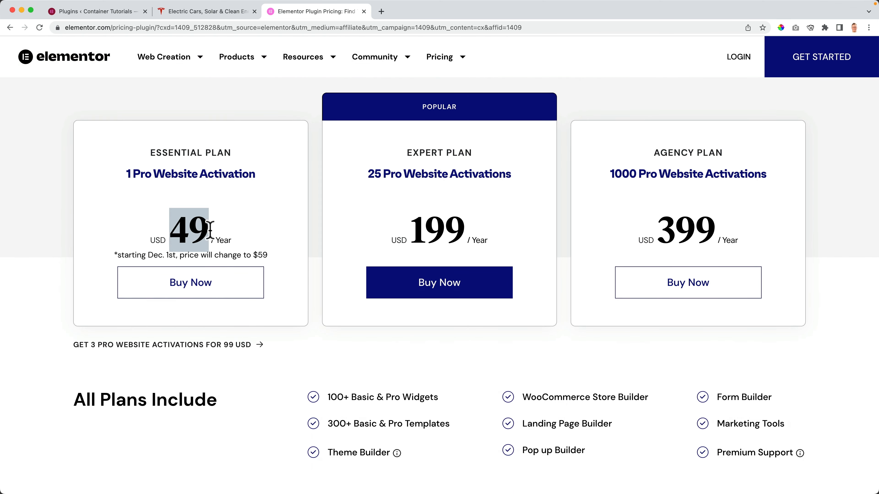
click(209, 230)
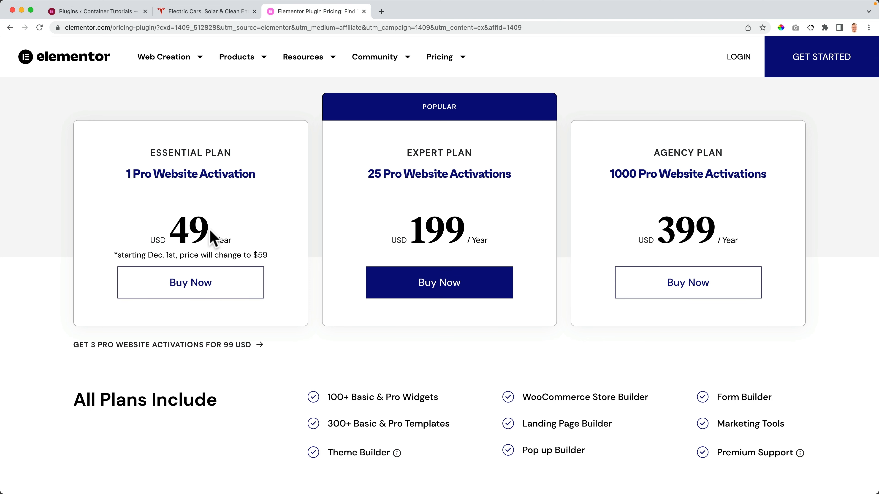
click(212, 288)
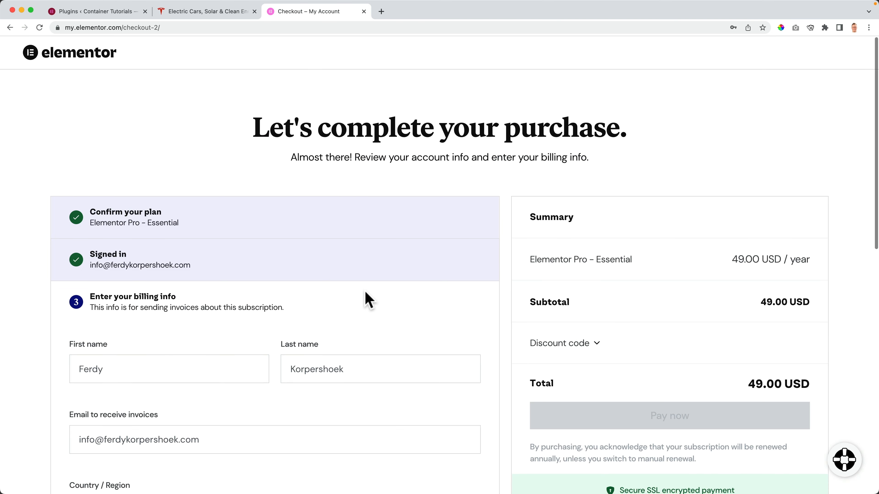
scroll(365, 298, down, 10)
scroll(368, 299, up, 10)
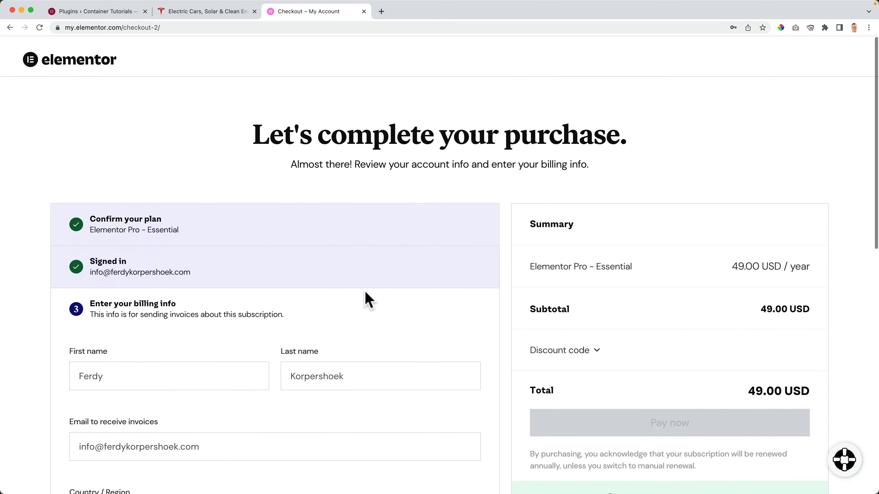
key(super+w)
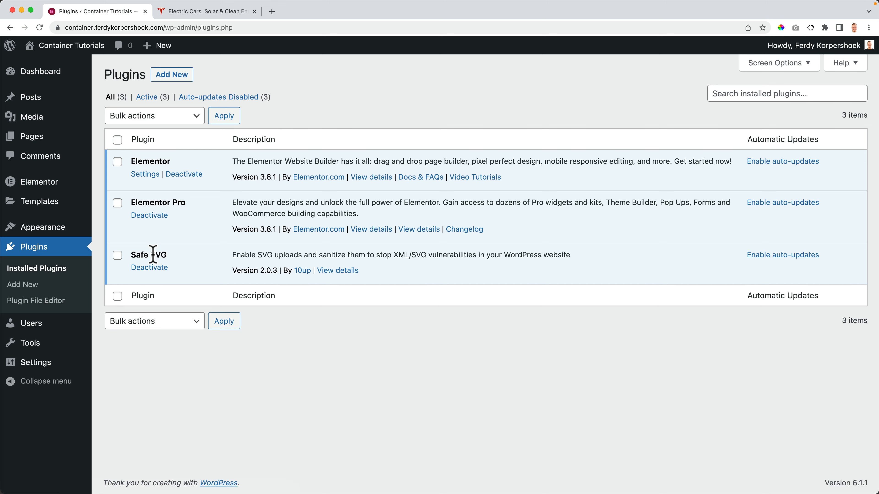
- Look at the Carmen Electa entry in Elementor's custom fonts and compare it with the Tesla website
mouse_move(35, 182)
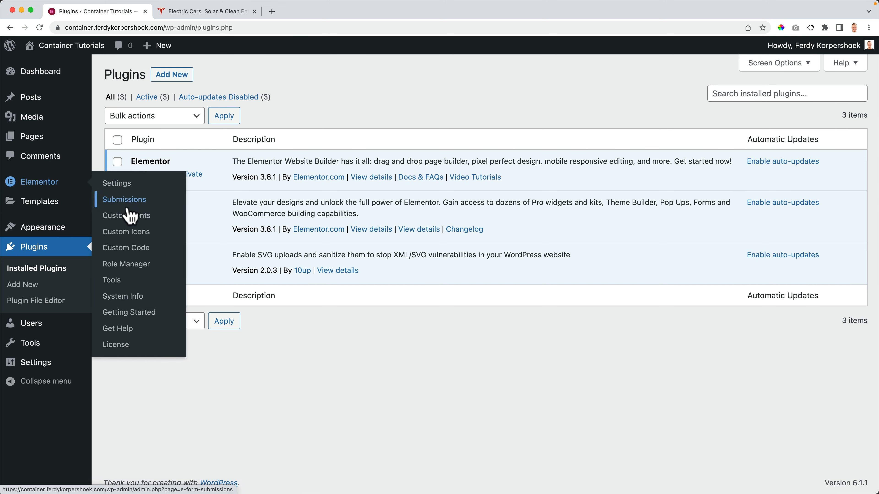
click(128, 217)
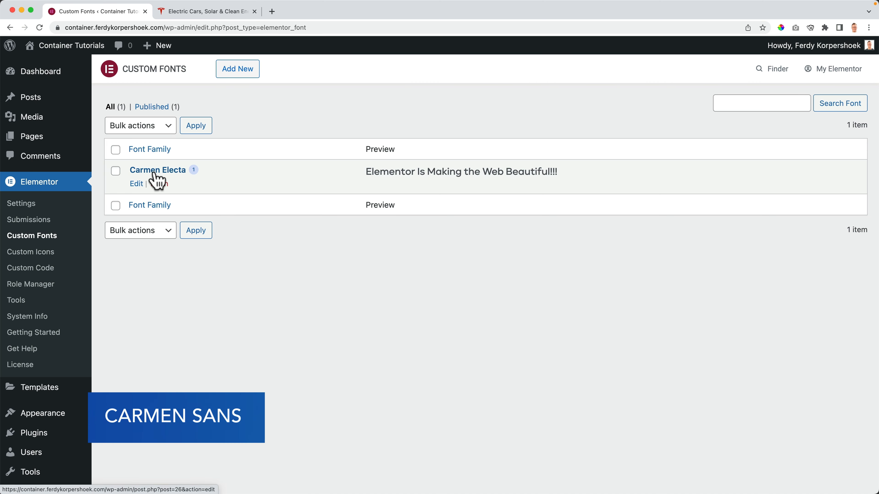
click(218, 15)
click(143, 16)
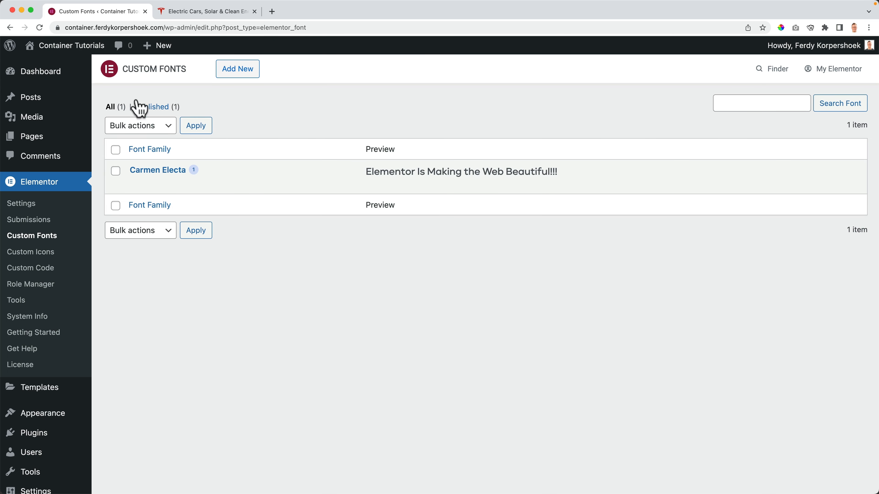
- Visit the live site and open its Home page in the Elementor editor
click(85, 48)
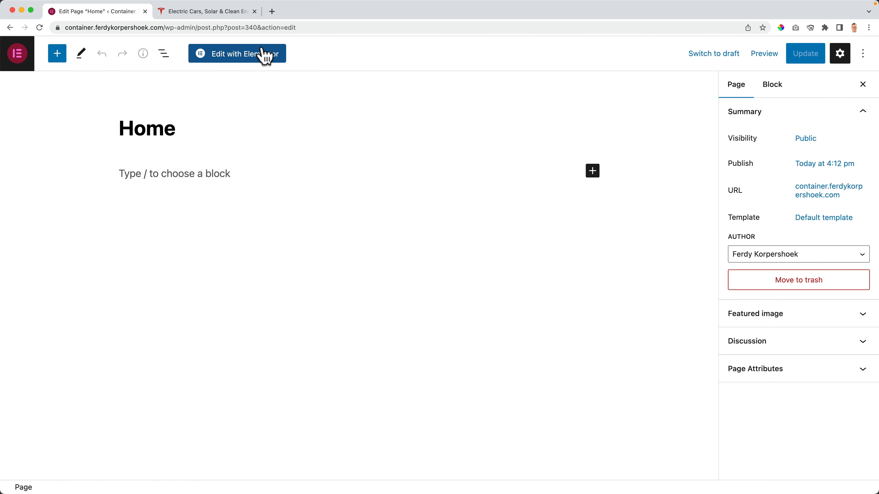
click(241, 58)
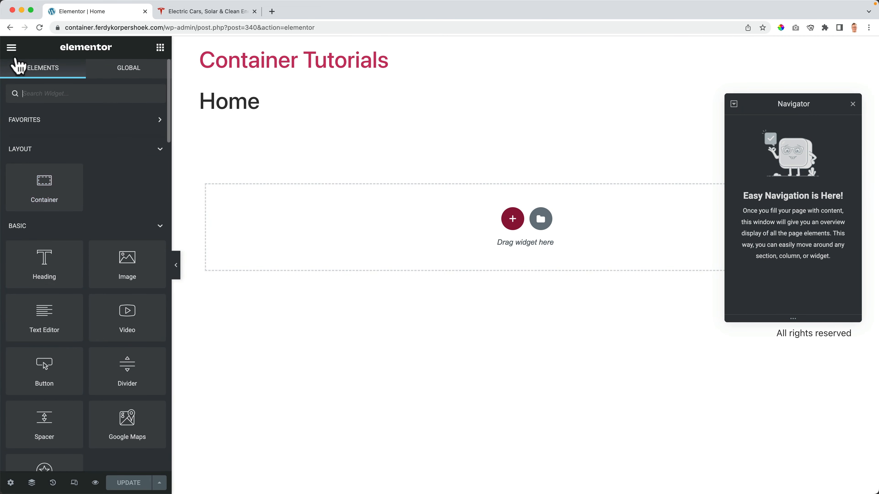
- Exit the Elementor editor to the WordPress admin and show the experiments in Elementor's settings
click(12, 48)
click(57, 271)
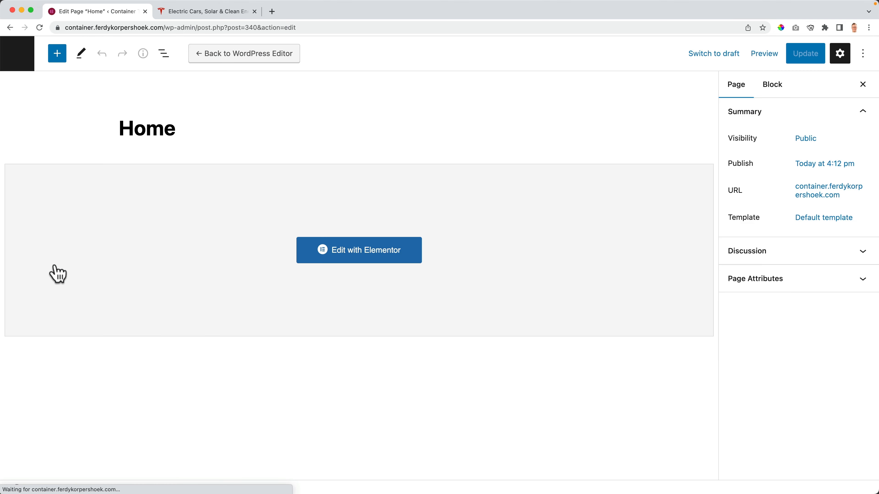
click(21, 57)
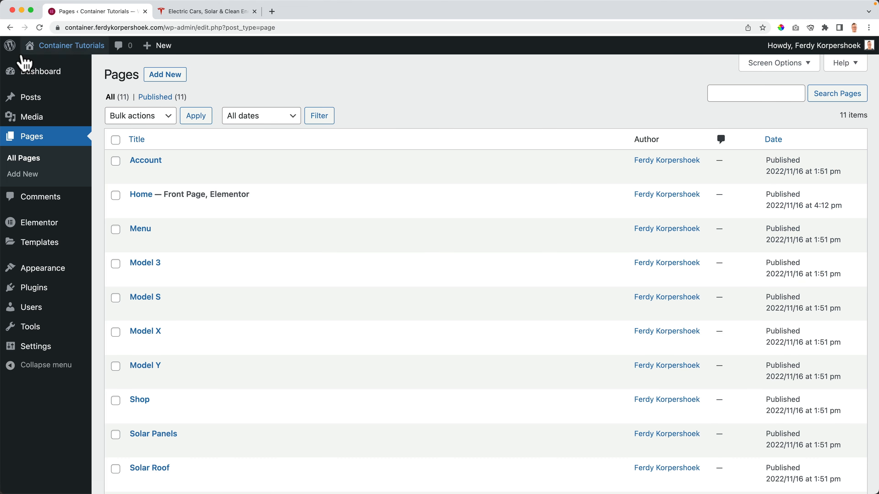
mouse_move(39, 225)
click(110, 228)
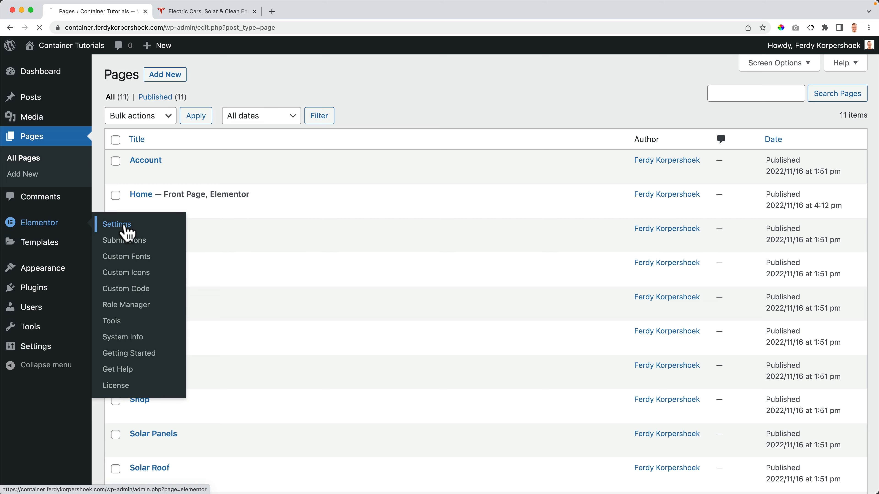
click(300, 199)
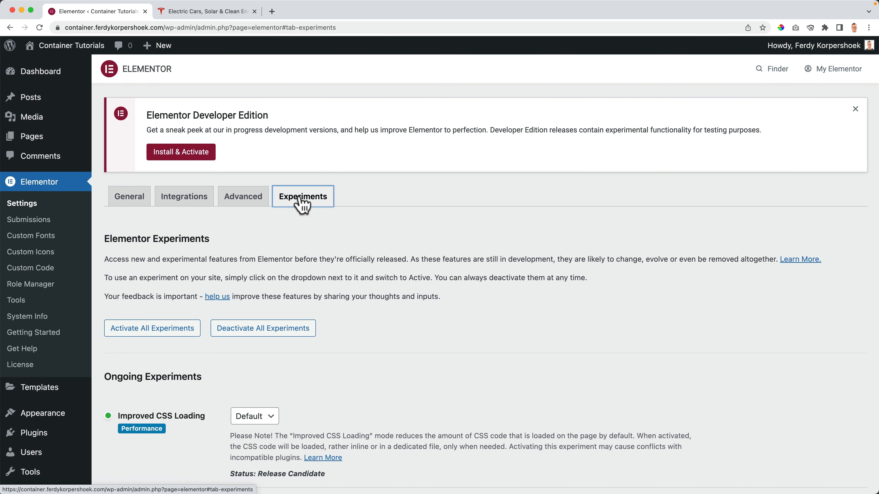
- Check that the Flexbox Container experiment is set to Active and look through the remaining experiments
scroll(297, 239, down, 7)
scroll(295, 235, down, 8)
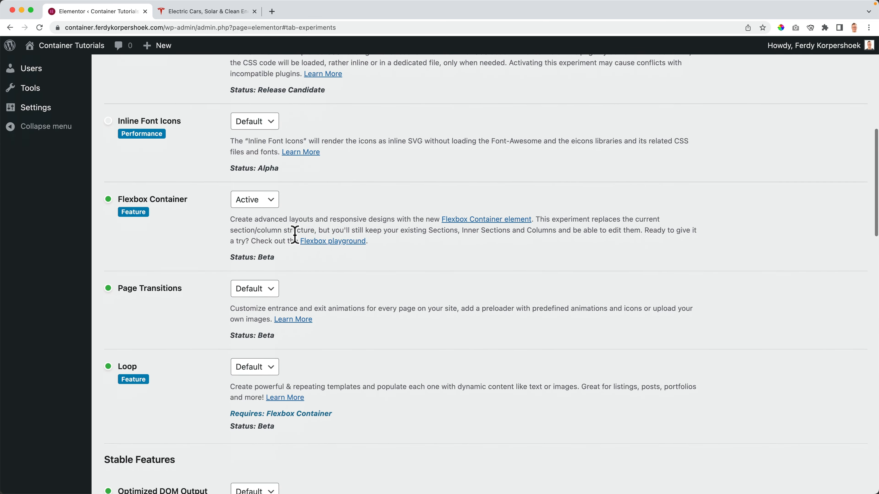
scroll(277, 228, up, 4)
scroll(207, 180, down, 2)
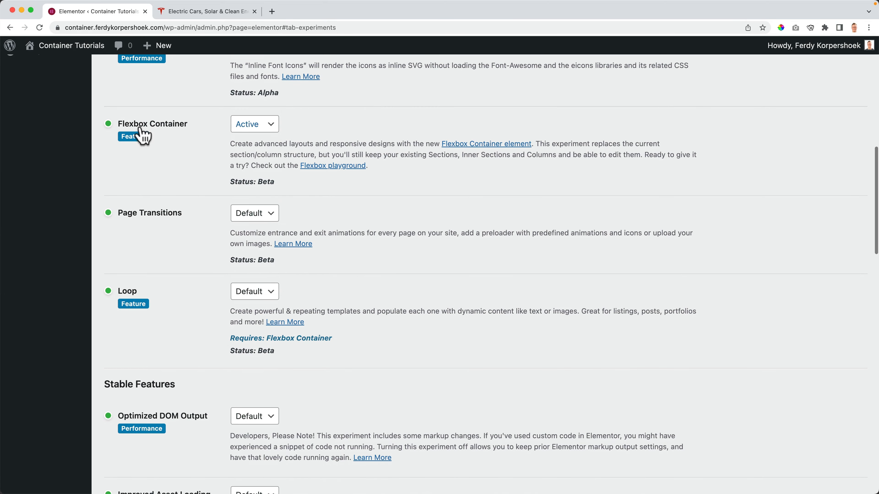
click(250, 126)
click(316, 135)
scroll(198, 255, down, 20)
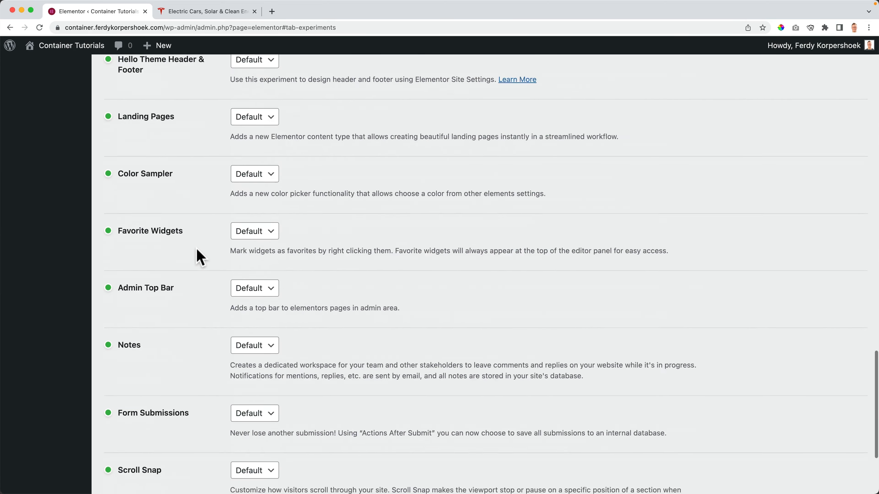
click(143, 437)
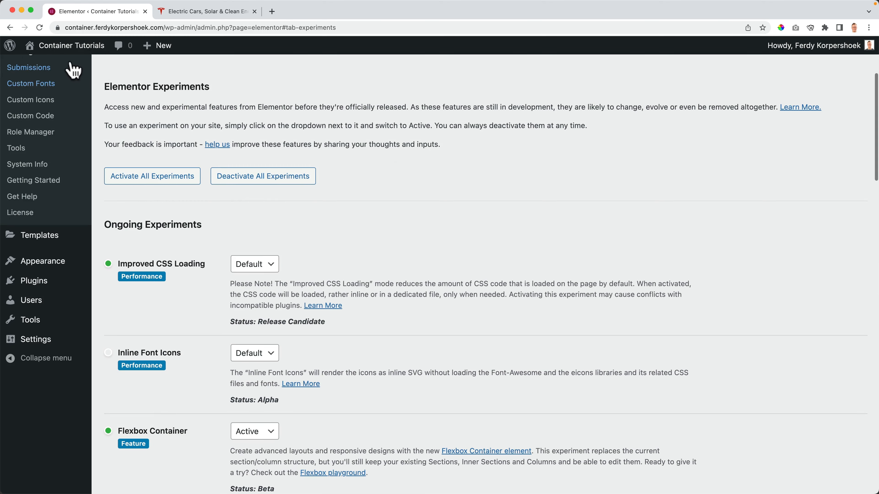
- Return to the live site and reopen its home page in the Elementor editor
click(66, 48)
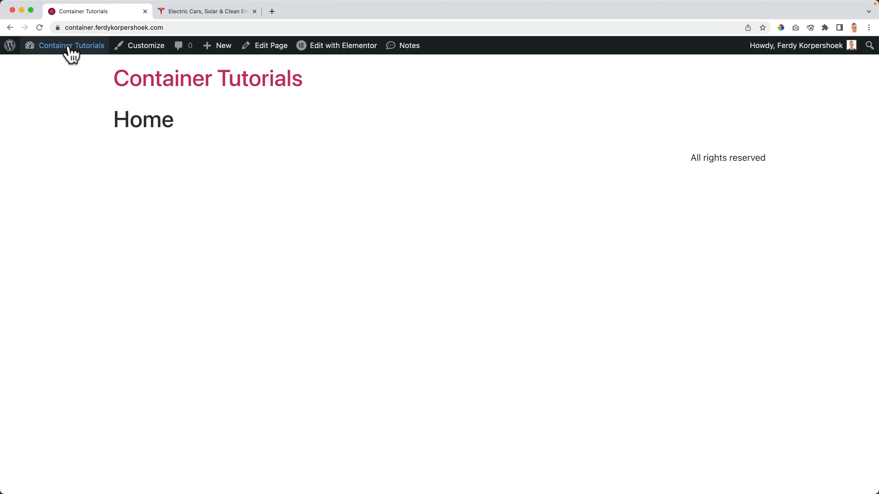
click(329, 50)
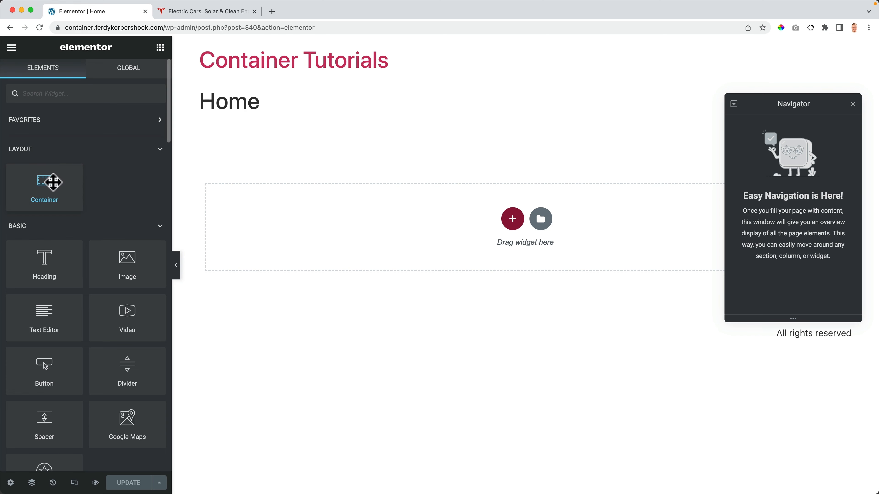
click(18, 93)
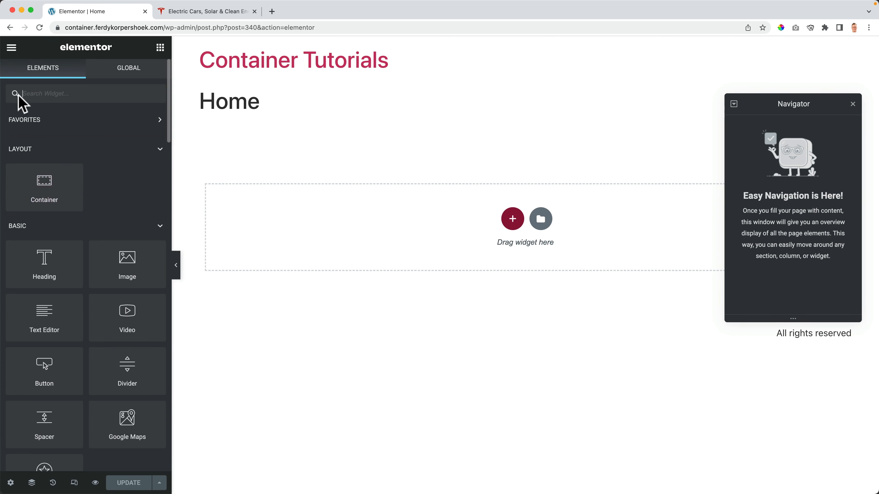
- Change the editor's UI theme to Light in the user preferences and set it back to Dark
click(12, 47)
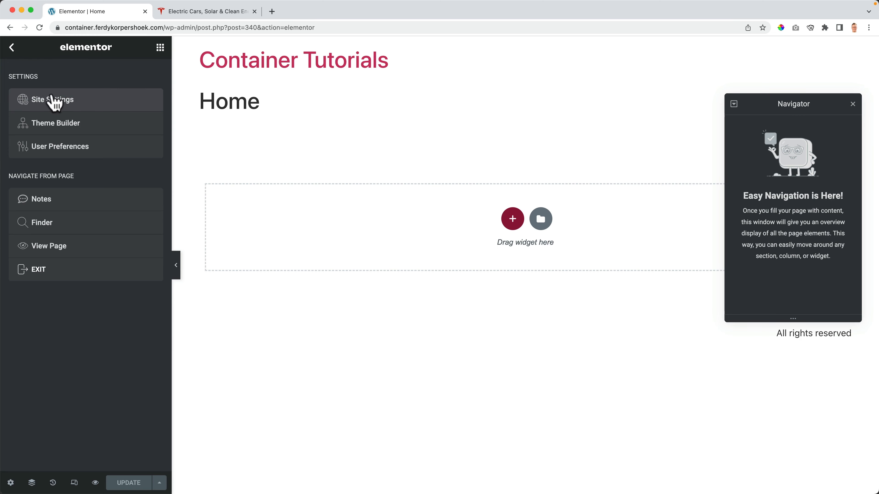
click(61, 147)
click(98, 105)
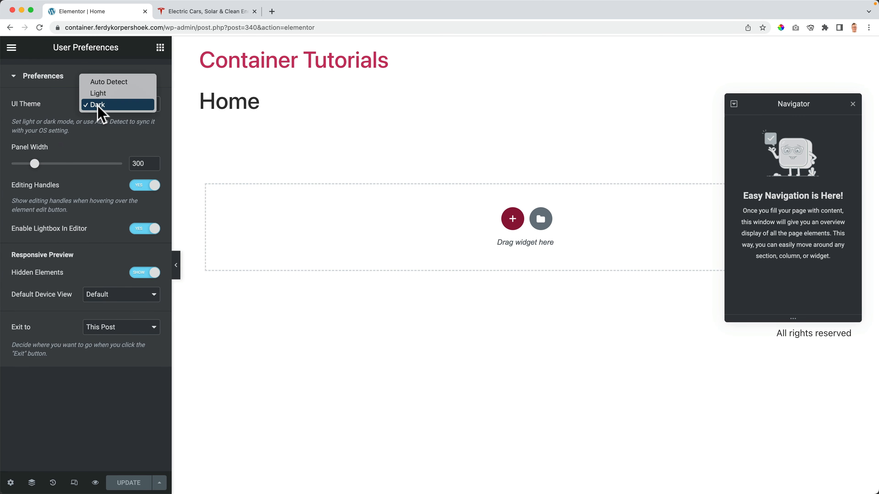
click(100, 94)
click(107, 104)
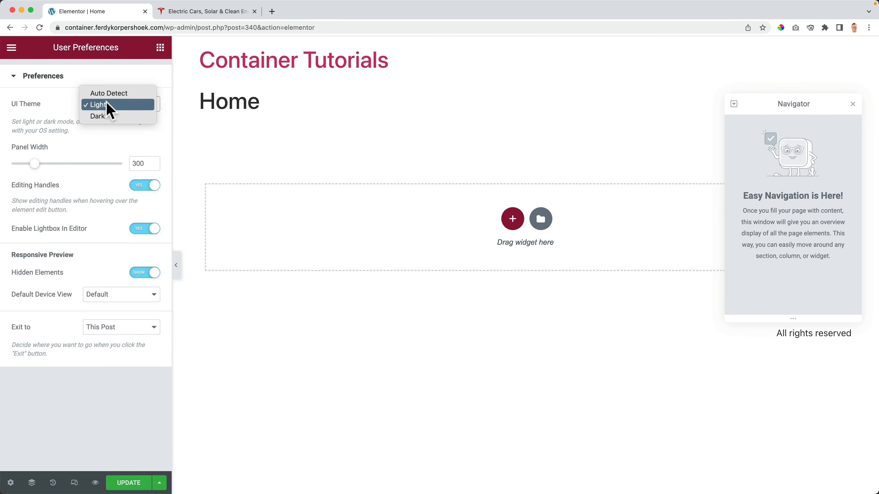
click(106, 115)
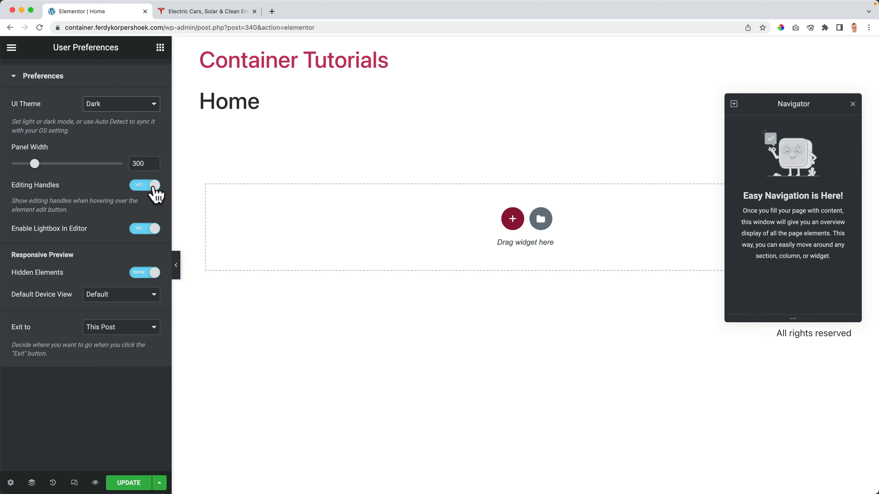
- Open the Global Colors in Elementor's site settings
click(13, 49)
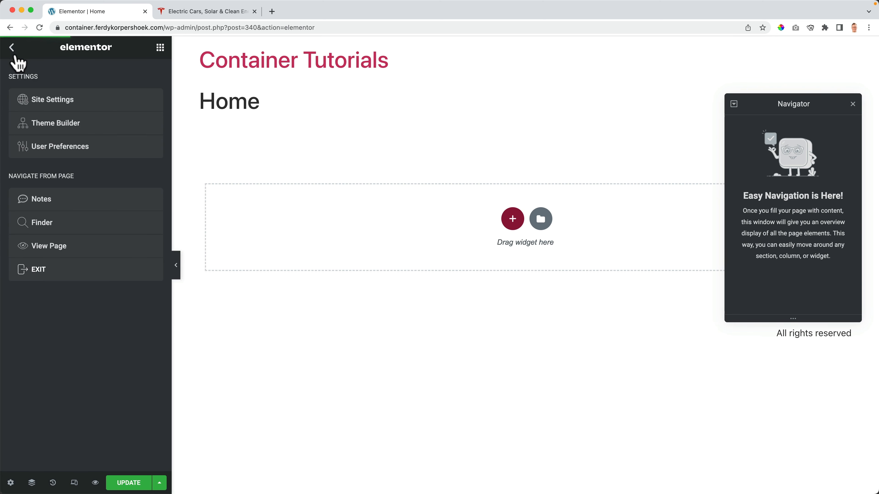
click(52, 104)
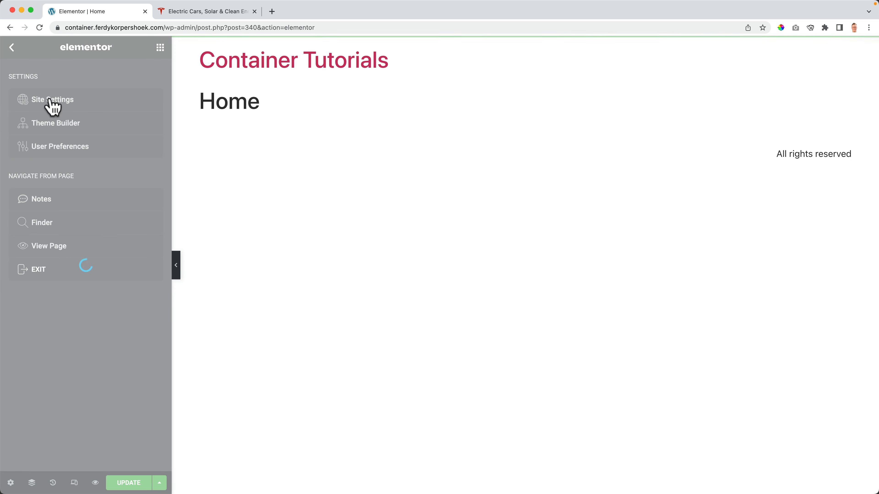
click(63, 101)
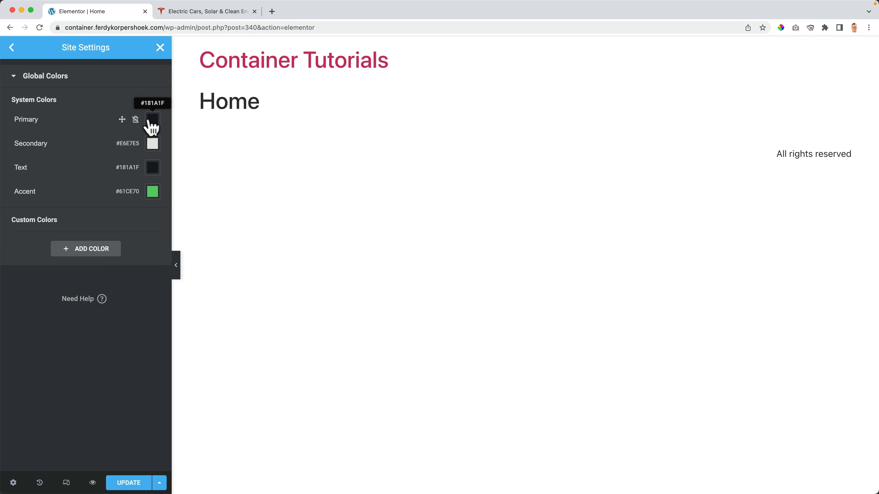
- Sample the colour of the Custom Order button on the Tesla site with ColorPick Eyedropper, and return to the Elementor editor
click(180, 14)
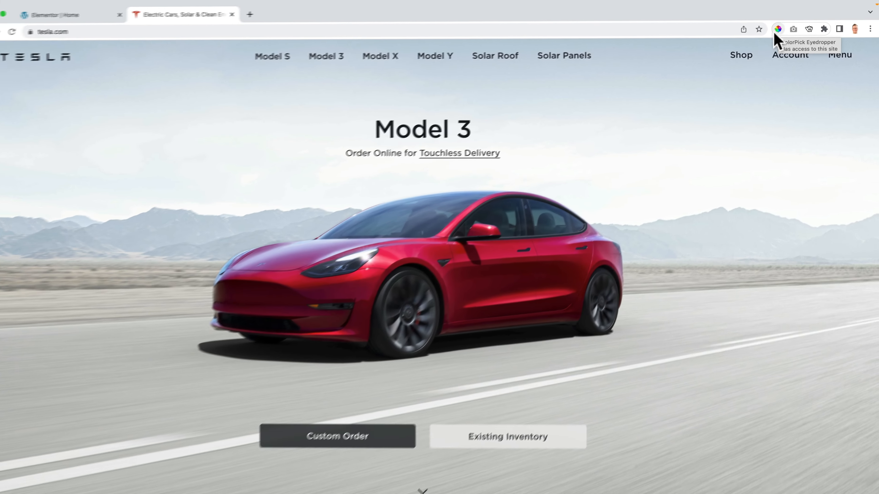
click(777, 30)
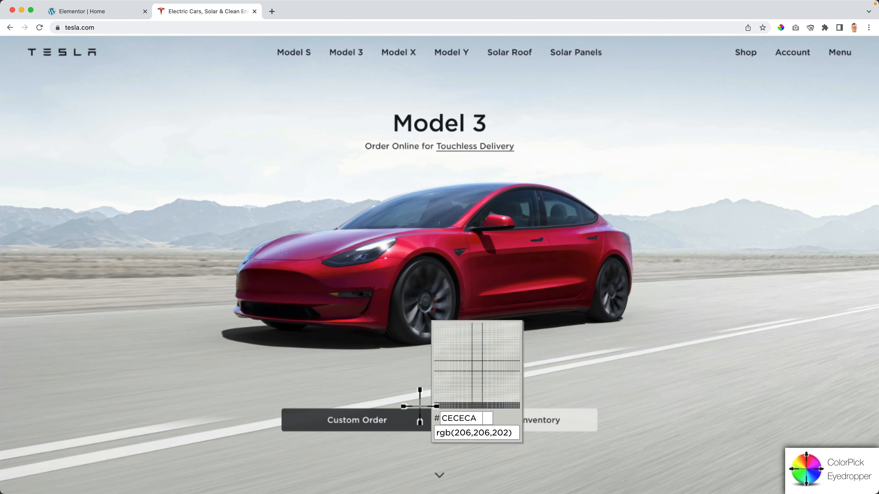
click(416, 415)
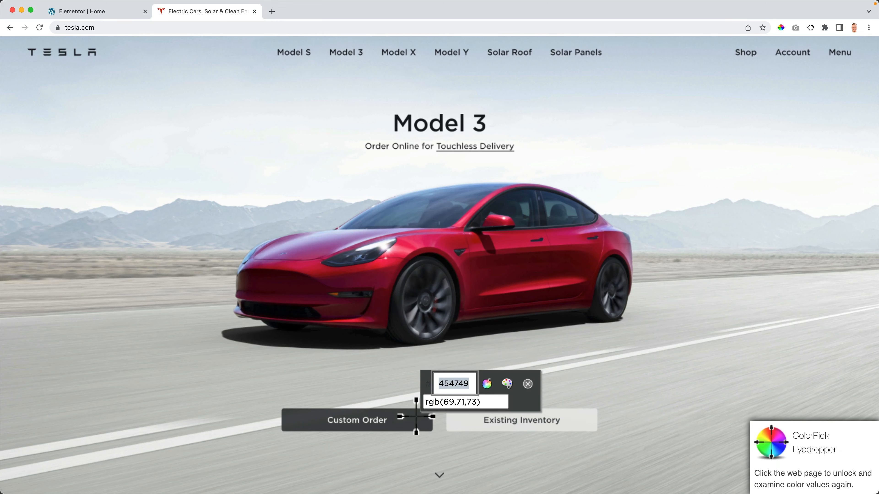
key(Escape)
click(124, 18)
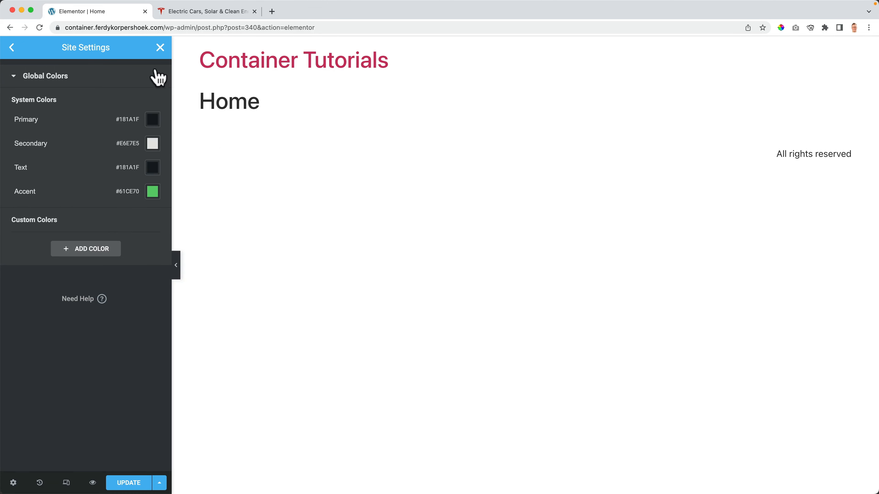
- Close the site settings and set the Home page's layout to Elementor Canvas
click(159, 48)
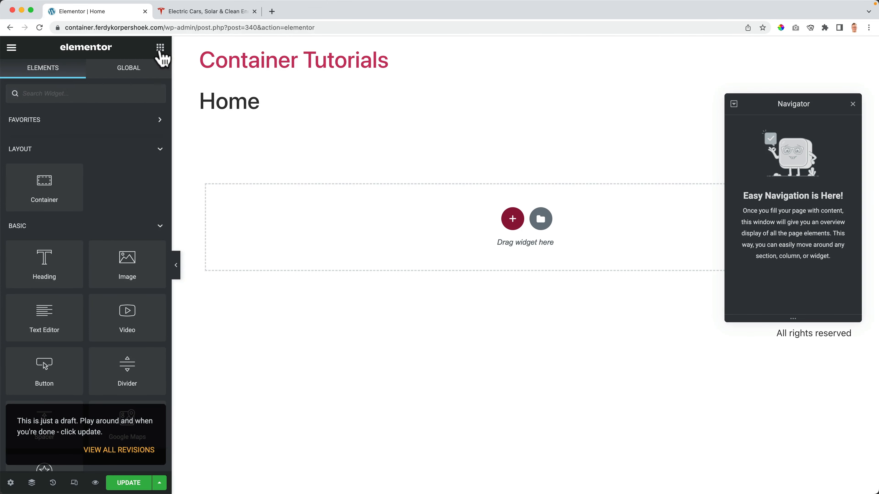
click(10, 483)
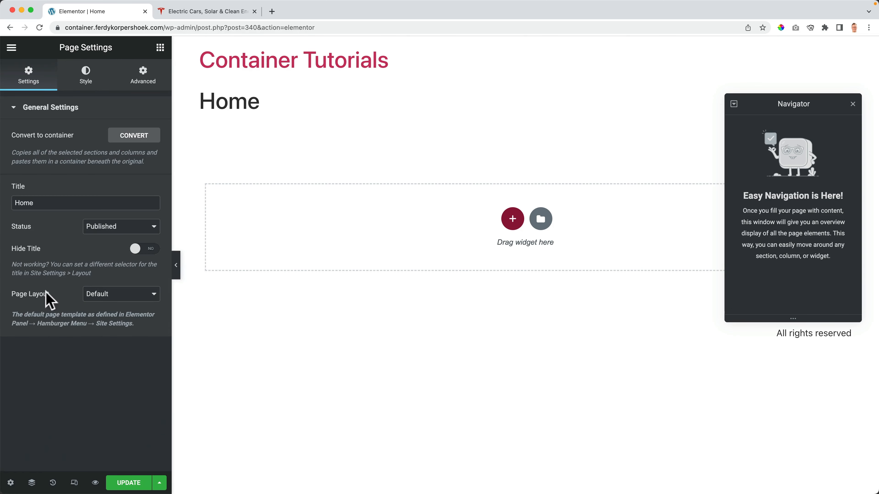
click(124, 304)
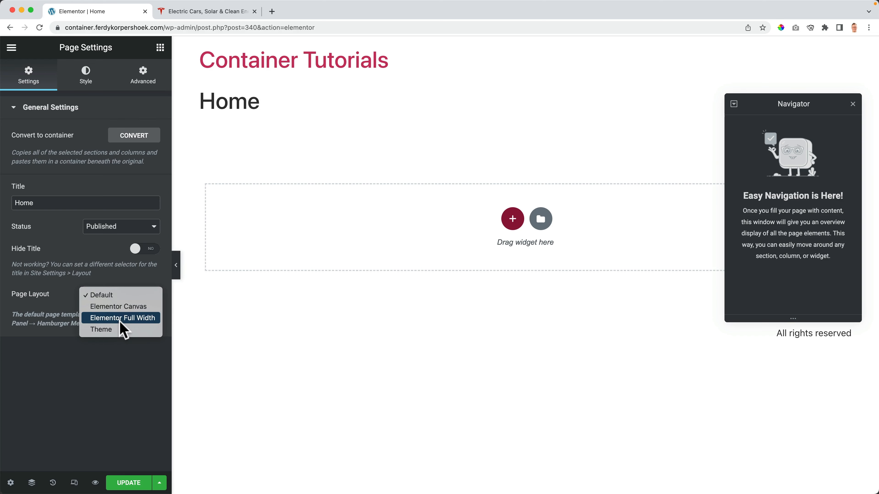
click(125, 307)
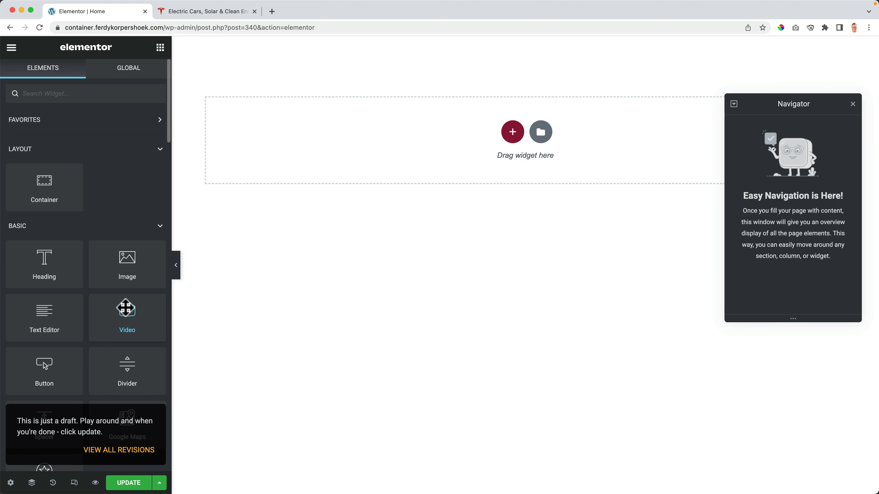
- Add a single row-direction container to the page and check the header layout on the Tesla site
click(513, 132)
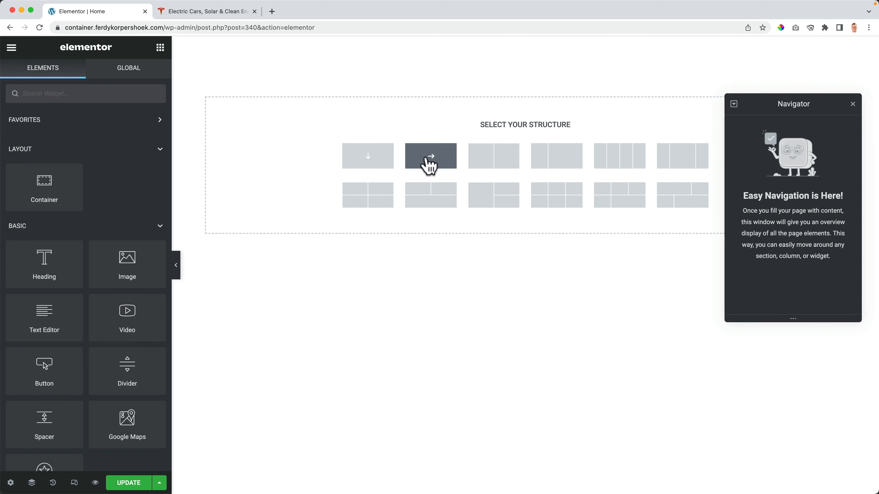
click(435, 166)
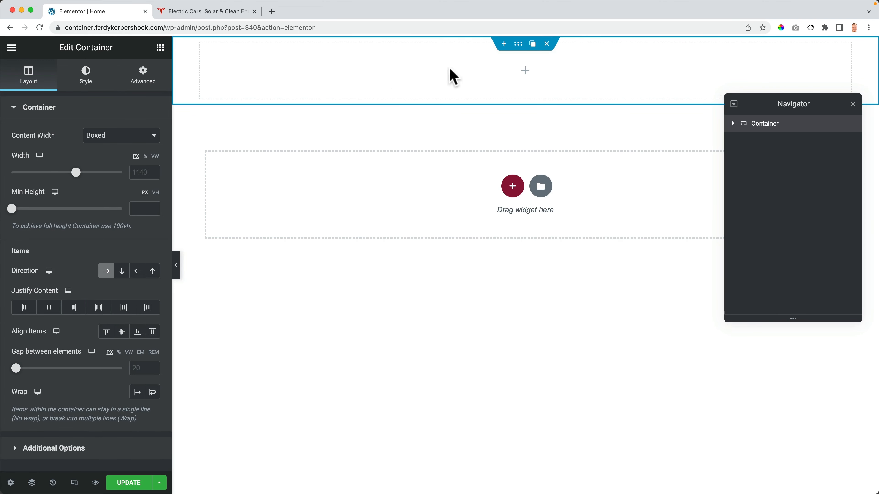
click(222, 14)
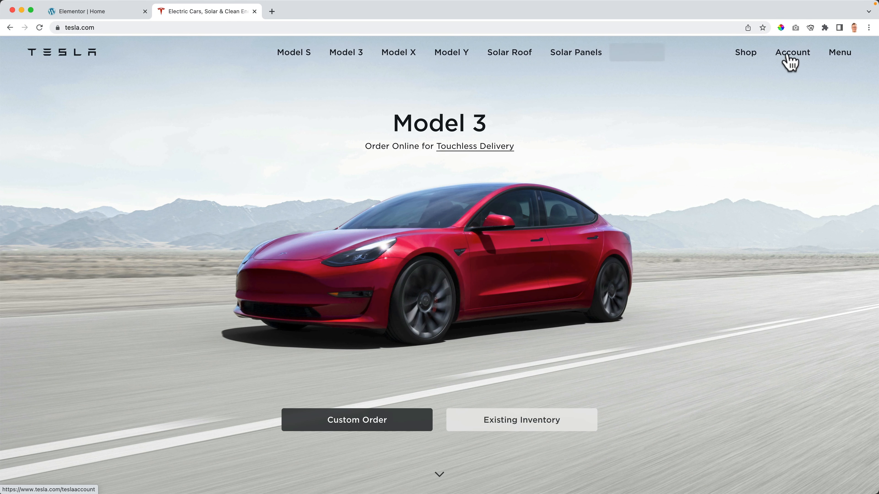
click(87, 14)
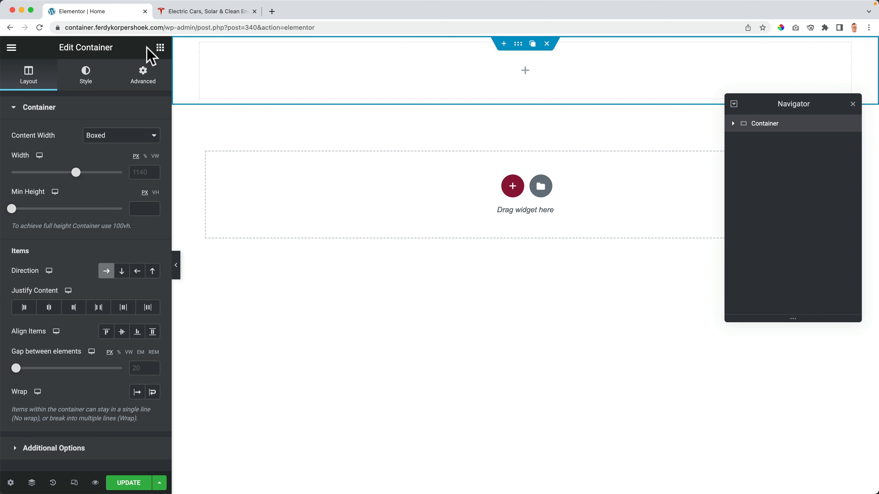
- Add an Image widget to the container and insert the Tesla logo svg5.svg from the media library
click(160, 49)
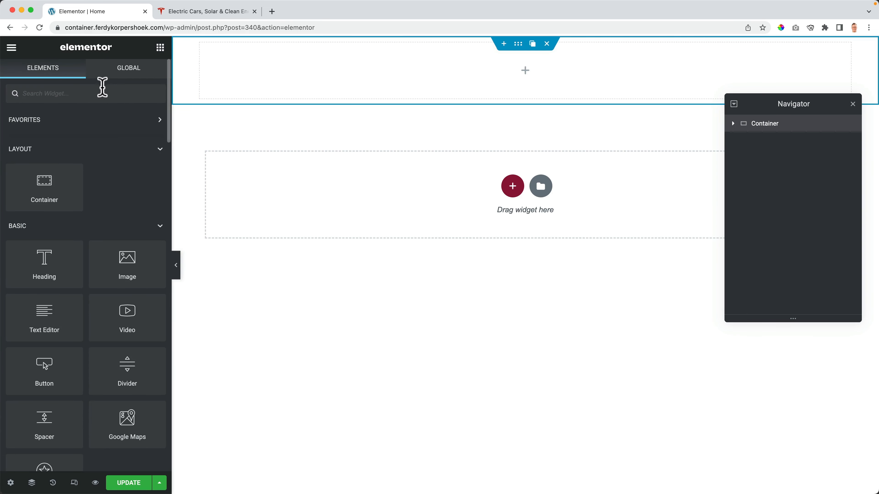
click(98, 91)
text(image)
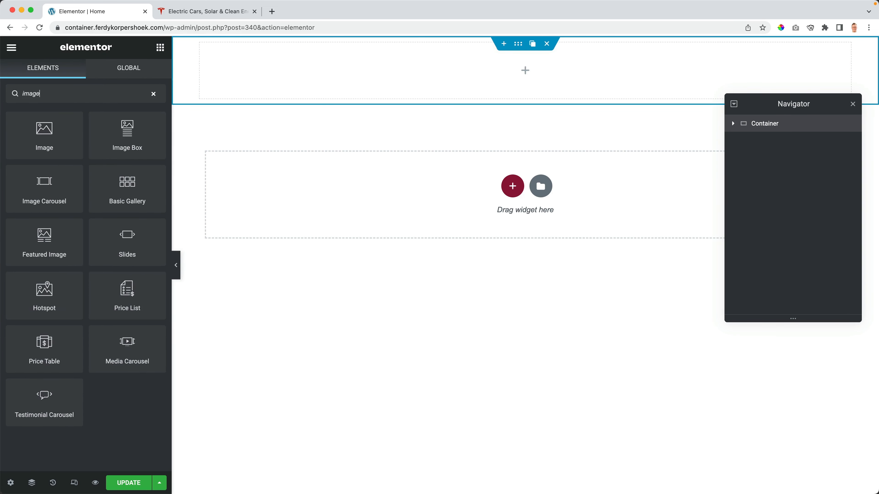
drag(72, 123, 242, 77)
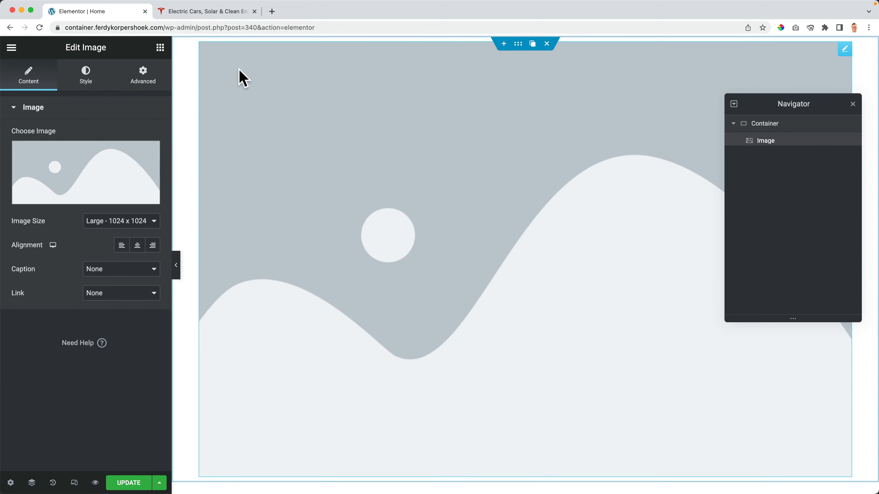
click(72, 169)
click(350, 189)
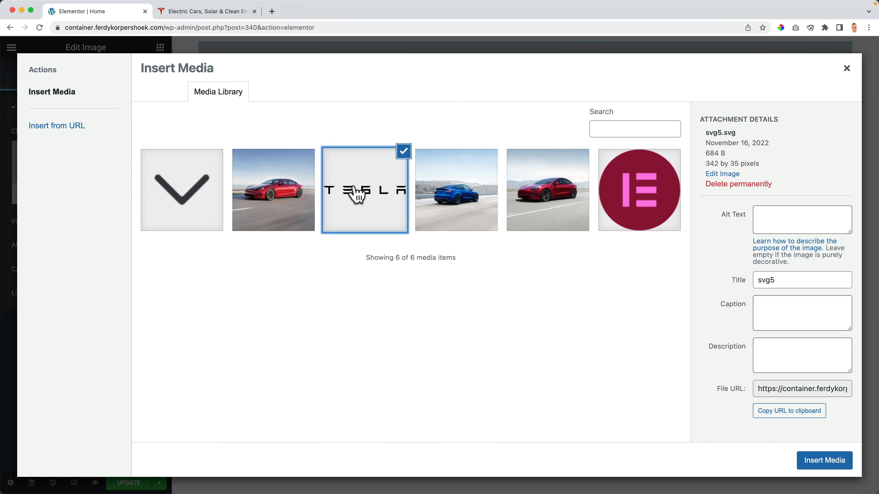
click(815, 463)
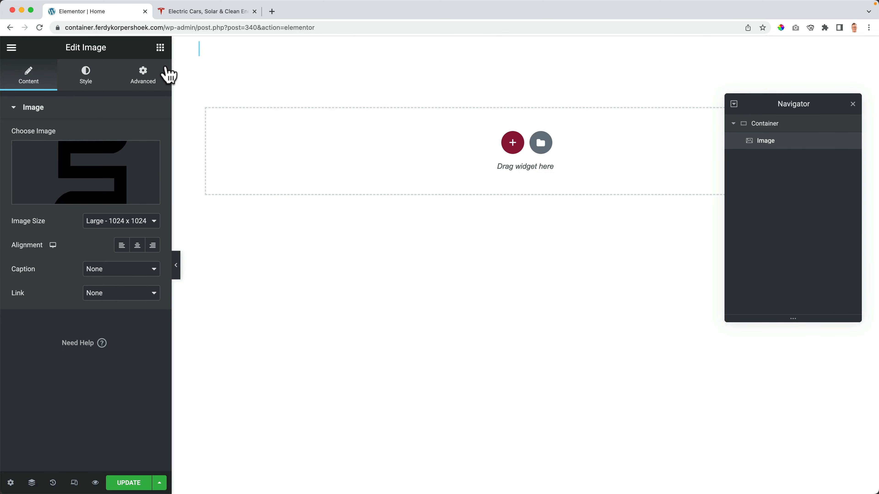
- Add a Nav Menu widget beside the logo inside the container
click(160, 48)
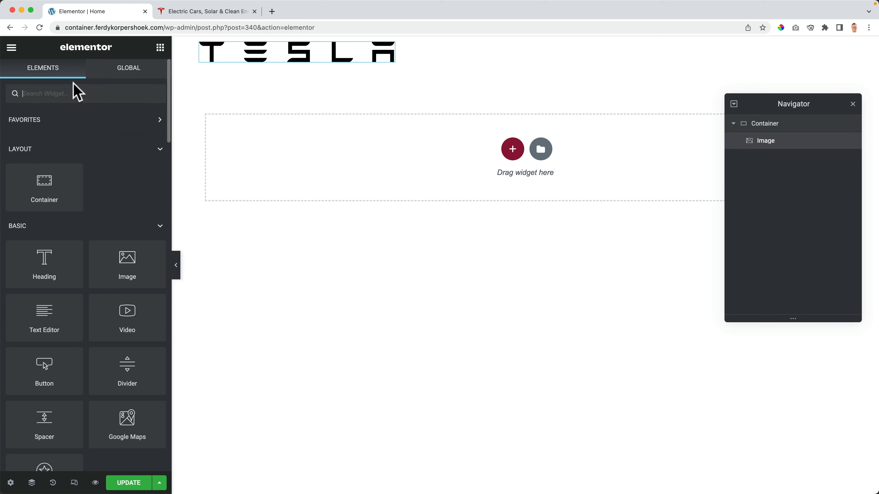
text(nav)
drag(66, 119, 405, 54)
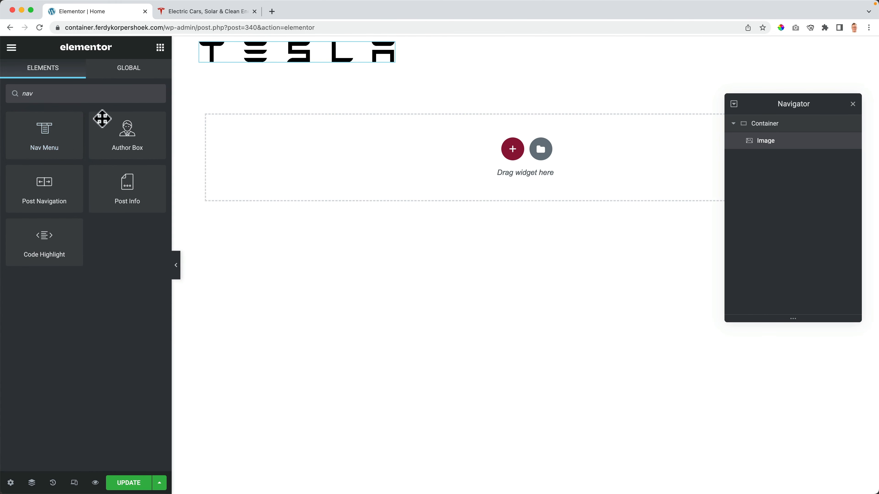
drag(54, 144, 397, 62)
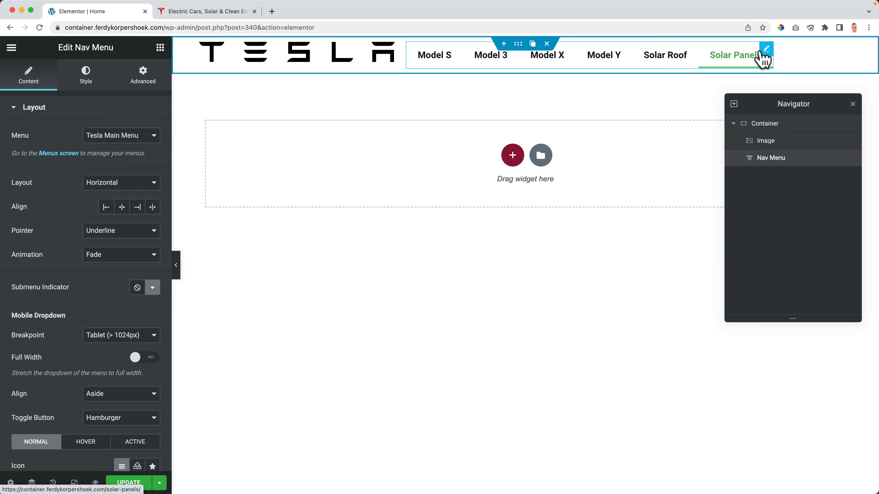
- Duplicate the nav menu, assign Tesla Second Menu to the copy, and open a preview of the page
key(super+d)
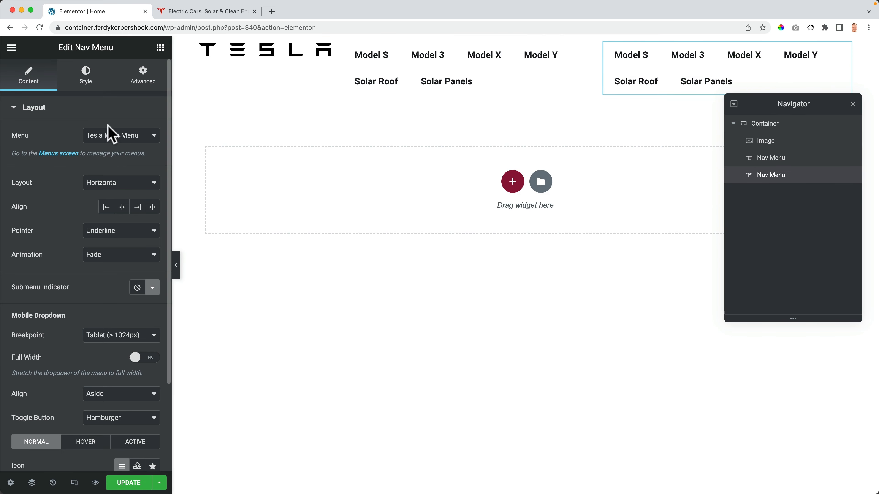
click(101, 138)
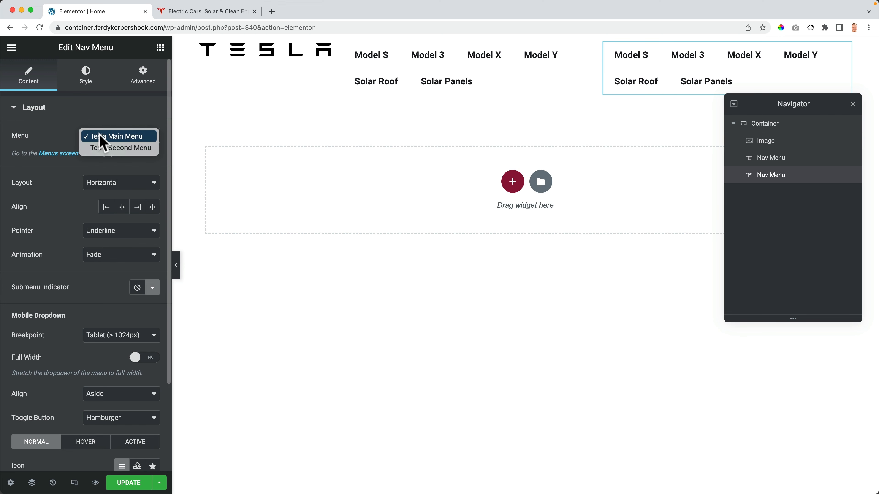
click(111, 152)
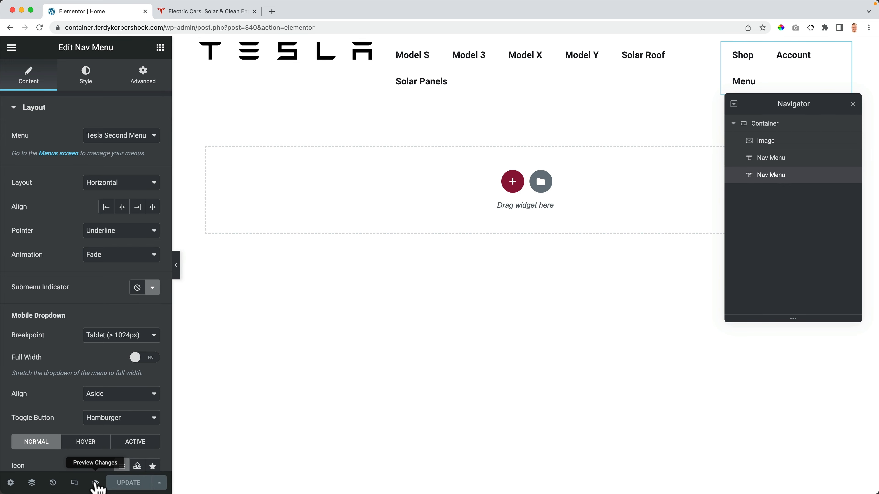
click(95, 482)
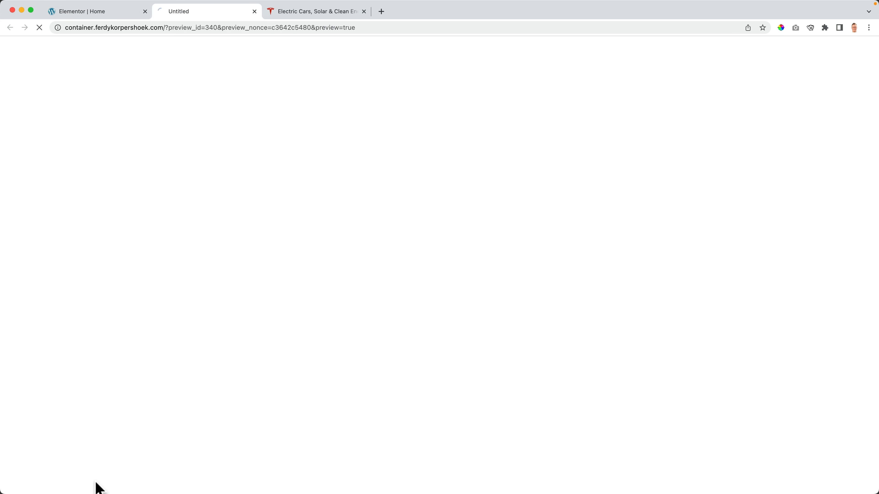
click(100, 11)
- Set the Tesla logo image's width to 122 px and update the page
click(305, 63)
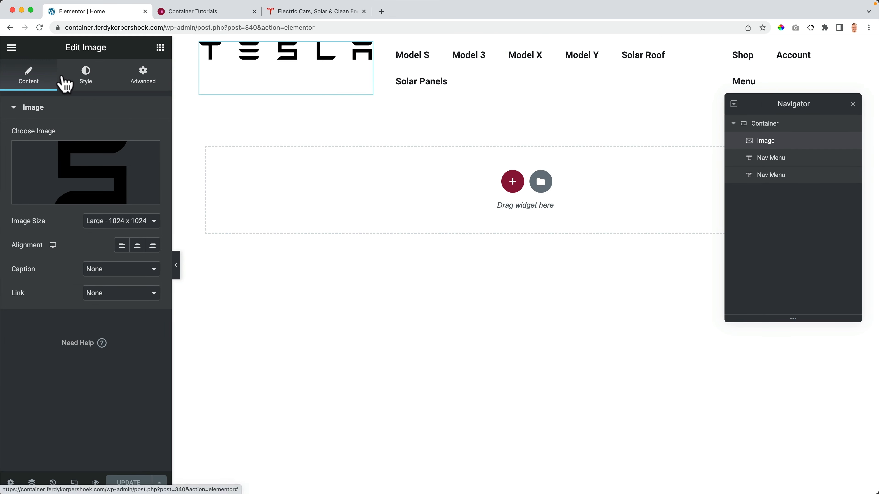
click(75, 83)
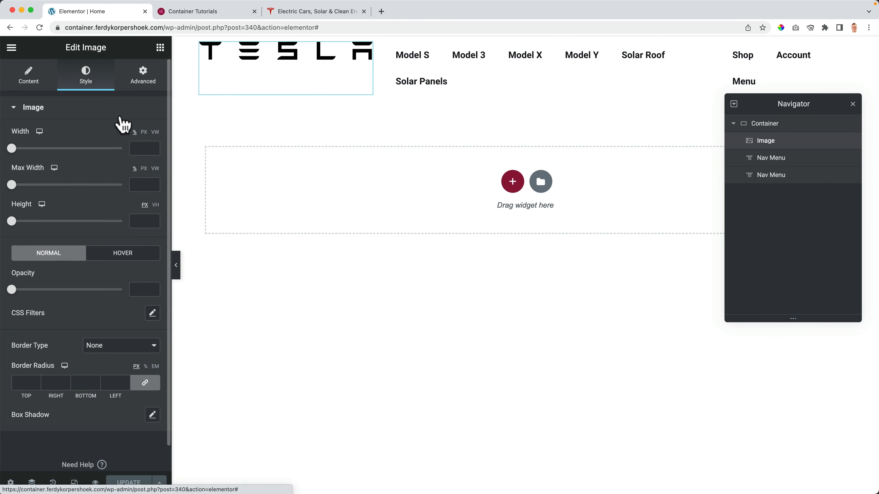
click(144, 132)
click(139, 148)
text(122)
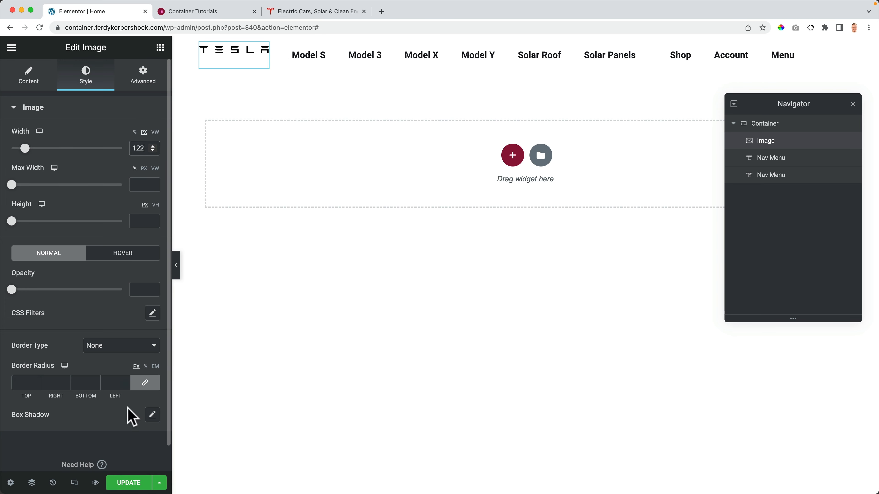
click(124, 482)
- Compare the header in the page preview with the editor view and the original Tesla site
click(208, 17)
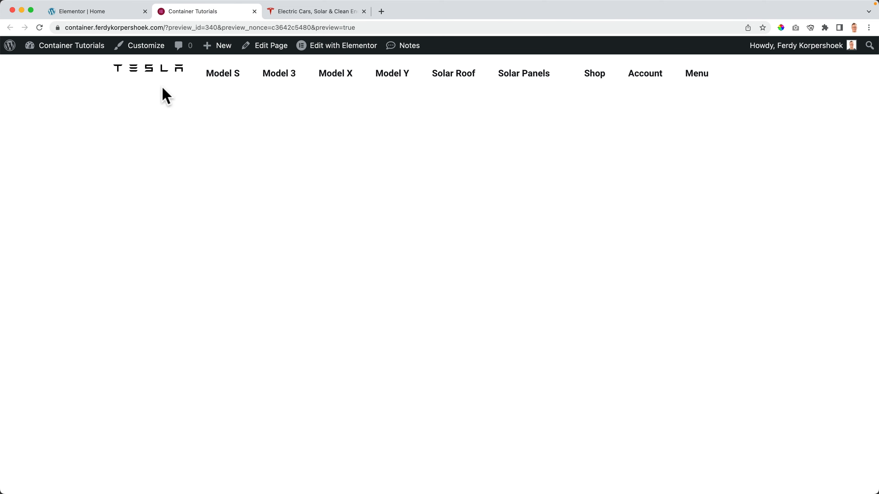
click(114, 12)
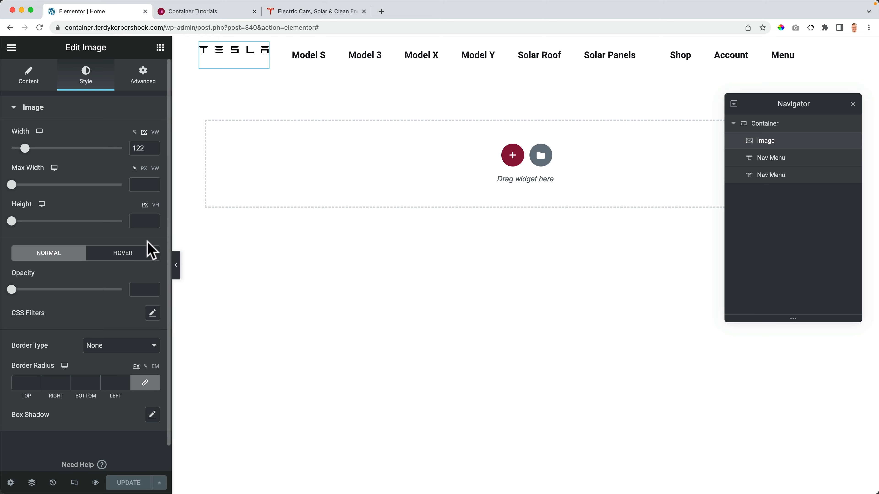
click(182, 13)
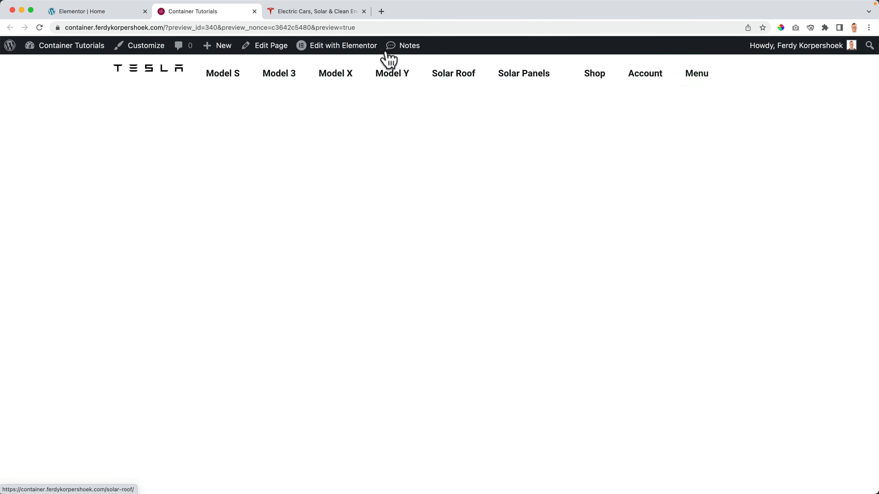
click(330, 14)
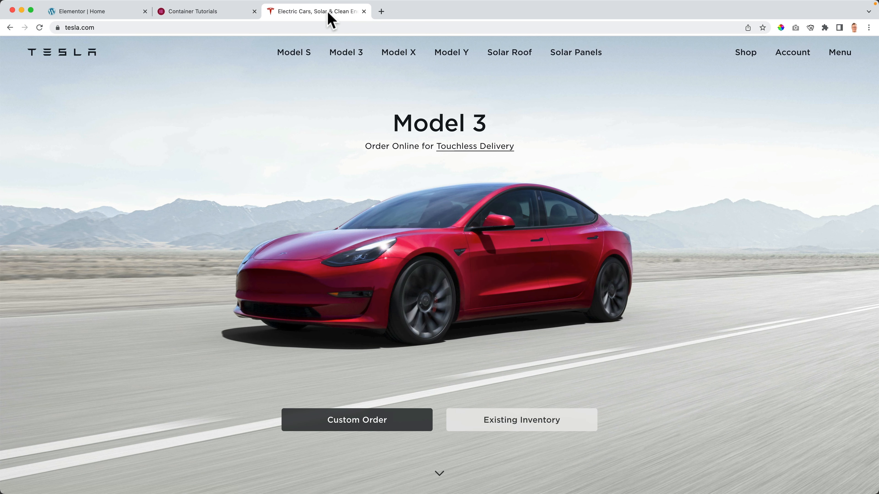
- Disable the toolbar when viewing the site in the WordPress user profile and update the profile
click(219, 14)
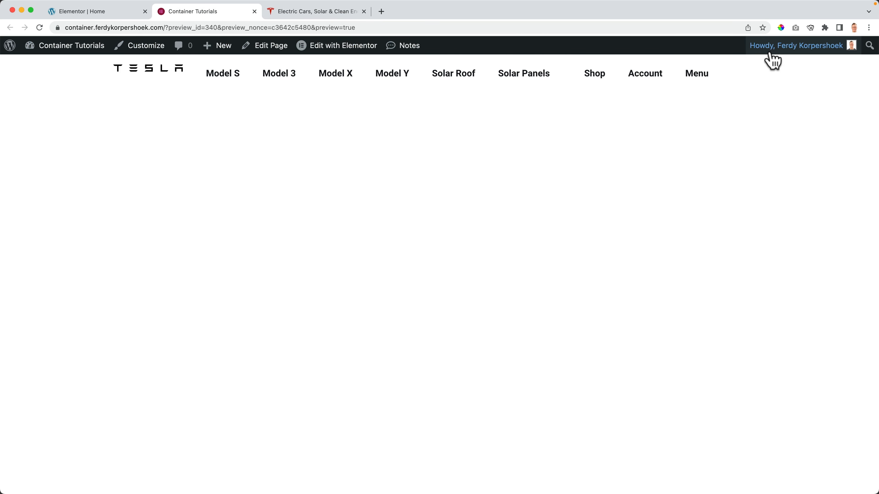
mouse_move(780, 50)
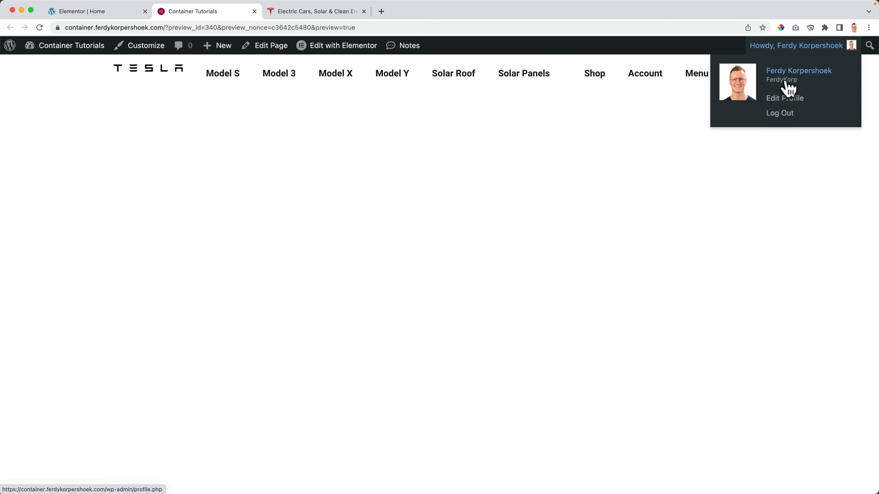
click(783, 100)
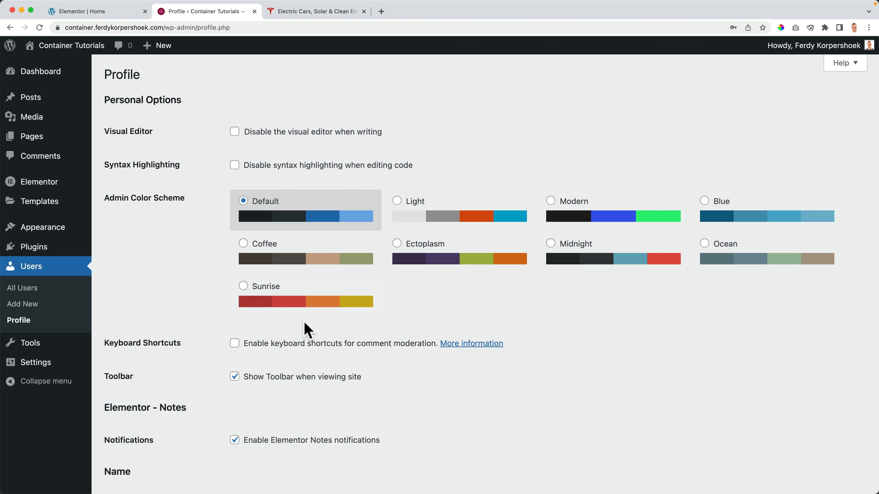
click(235, 377)
scroll(195, 360, down, 15)
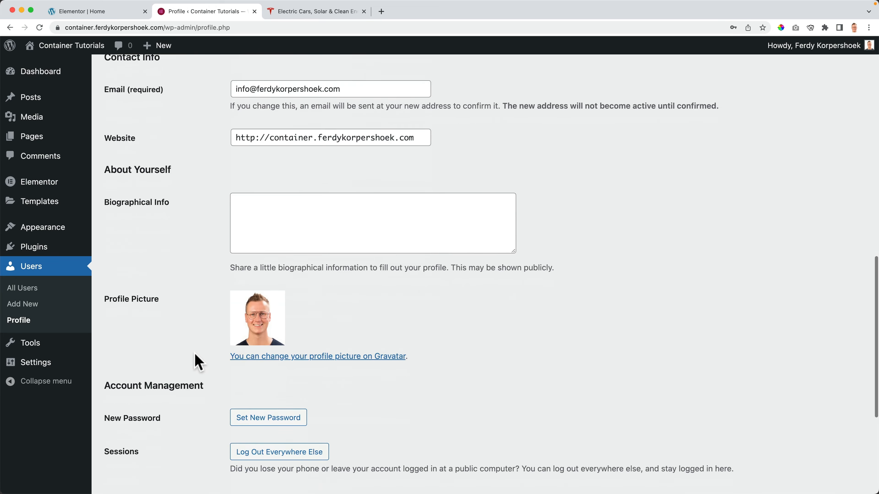
click(134, 437)
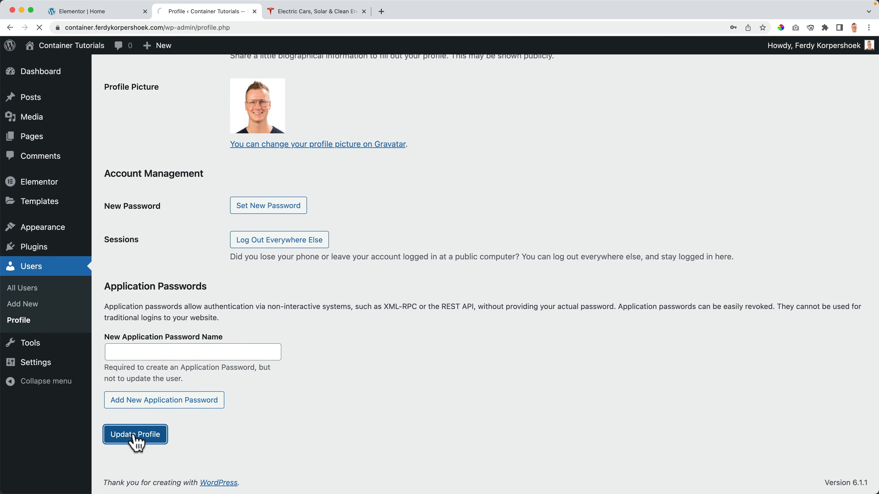
- Close the profile page, reopen the page preview from the editor, and compare its header with the original Tesla site
click(255, 12)
click(118, 13)
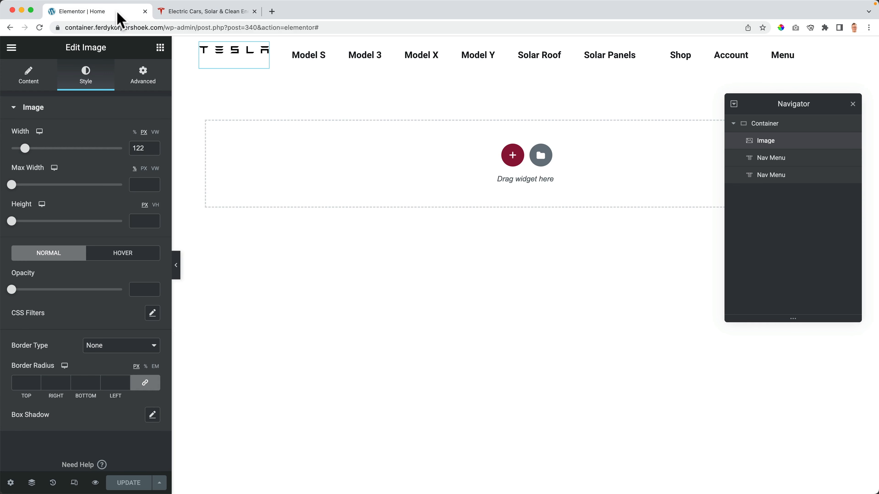
click(95, 482)
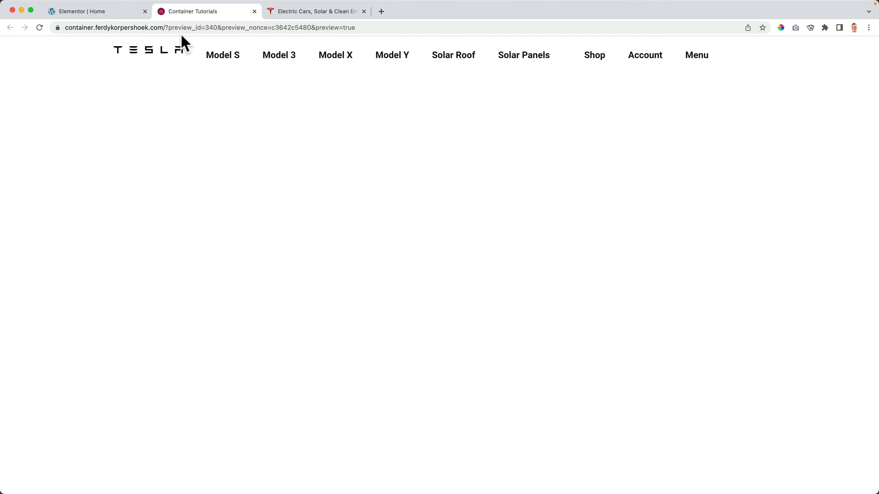
click(313, 13)
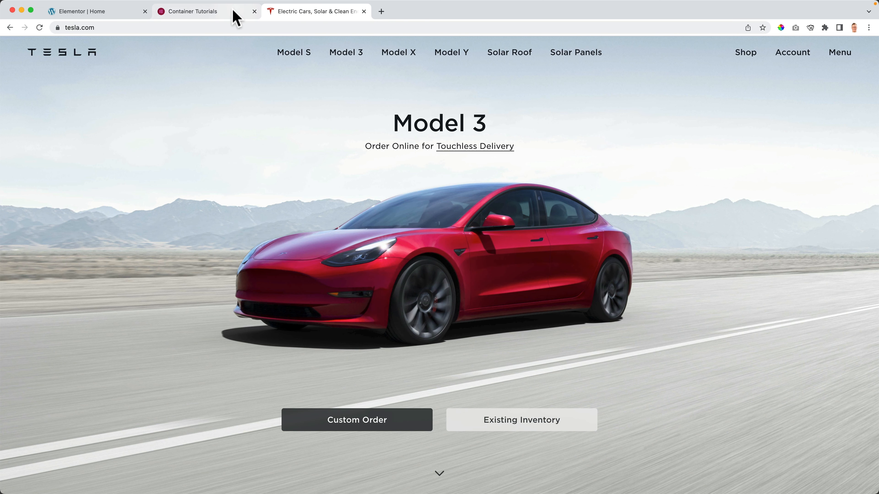
click(233, 18)
click(304, 19)
click(229, 19)
click(300, 19)
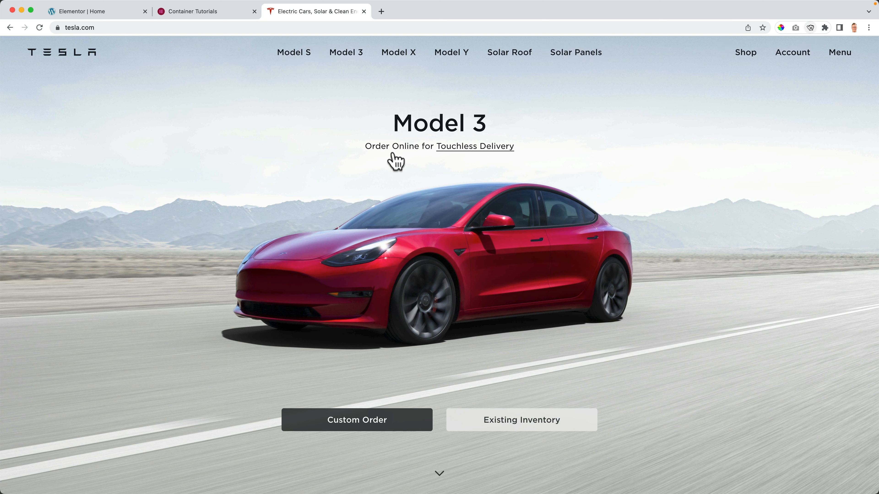
right_click(107, 204)
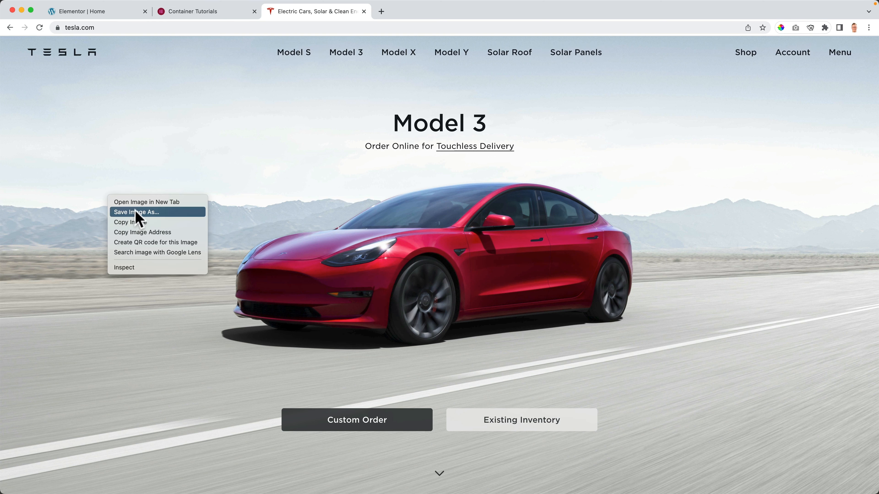
click(116, 213)
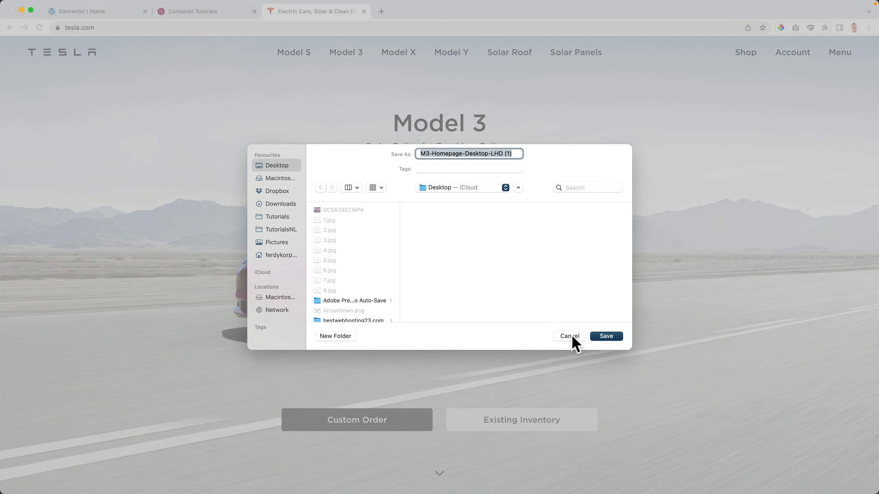
click(571, 338)
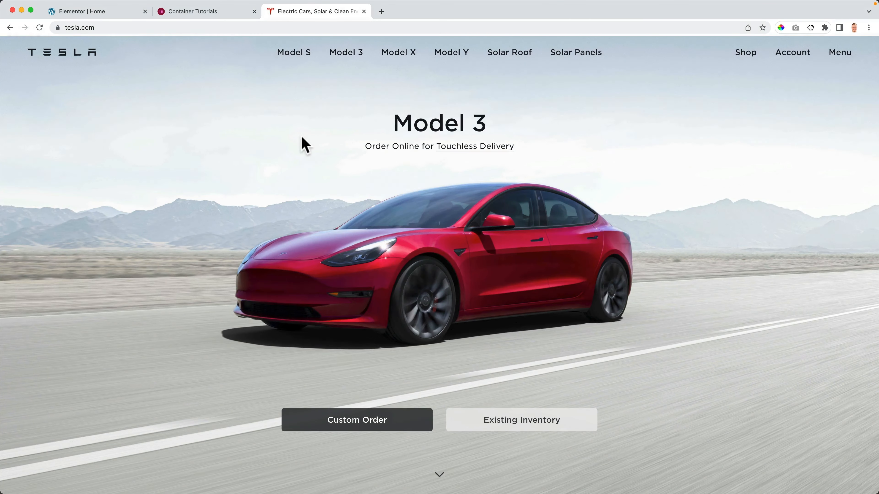
- Check the preview against the Tesla site, then return to the editor and add a vertical single-column container below the header
click(210, 15)
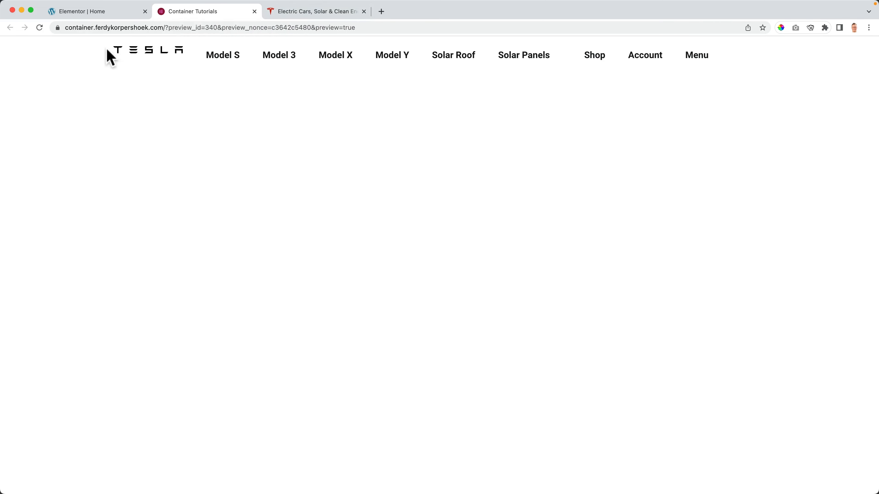
click(284, 15)
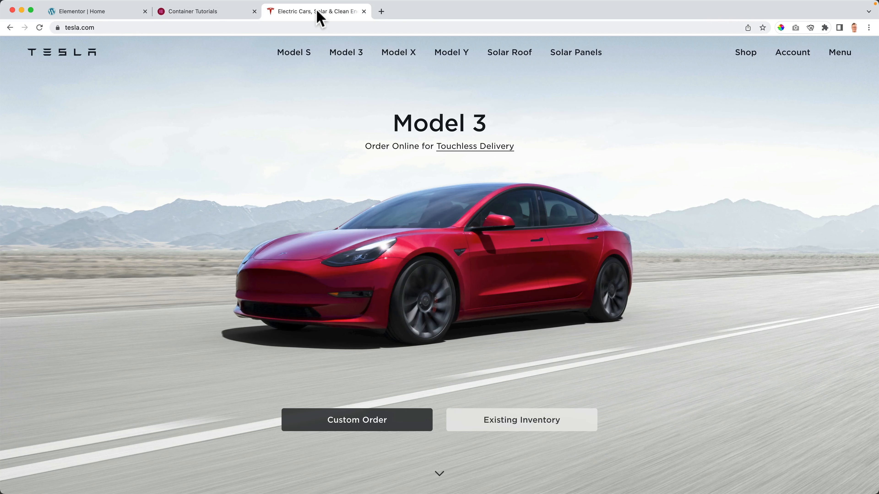
click(93, 14)
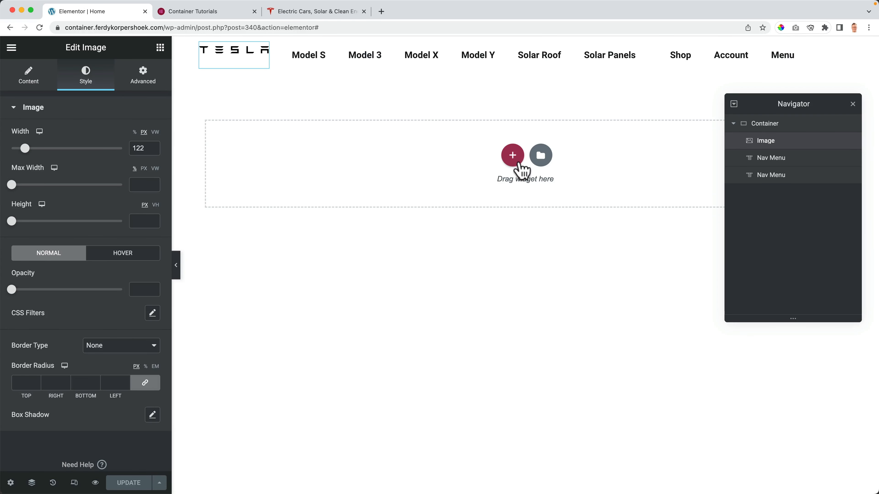
click(511, 157)
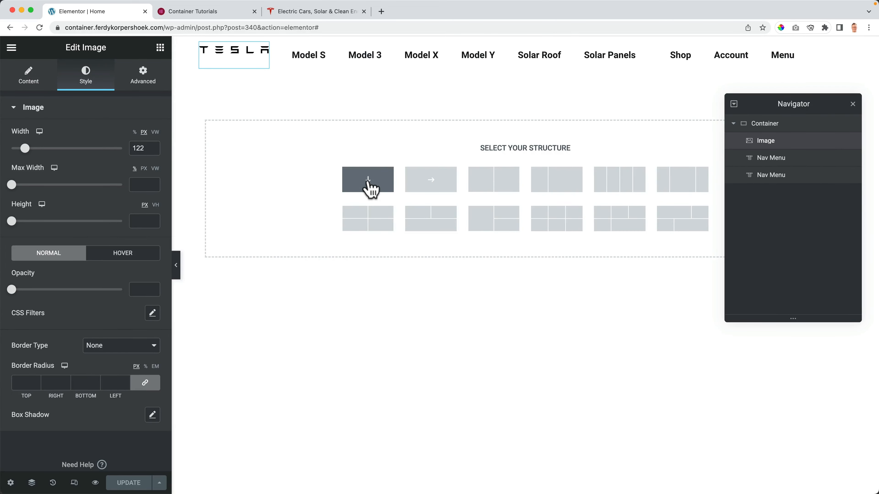
click(369, 189)
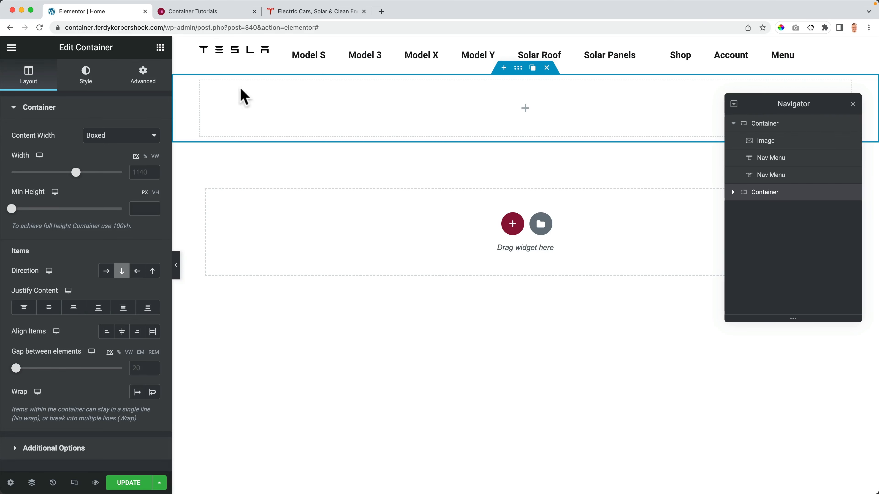
- Give the new container a classic background with the red Model 3 image M3-Homepage-Desktop-LHD-scaled.jpeg from the media library
click(86, 76)
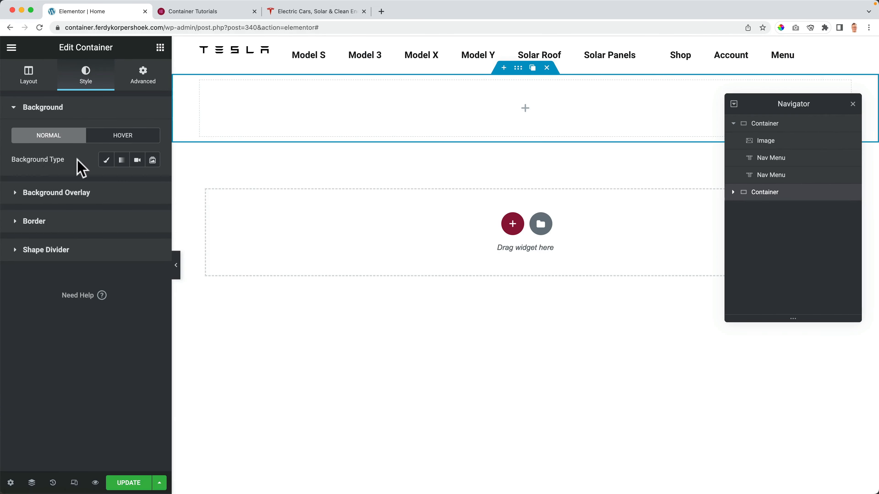
click(106, 160)
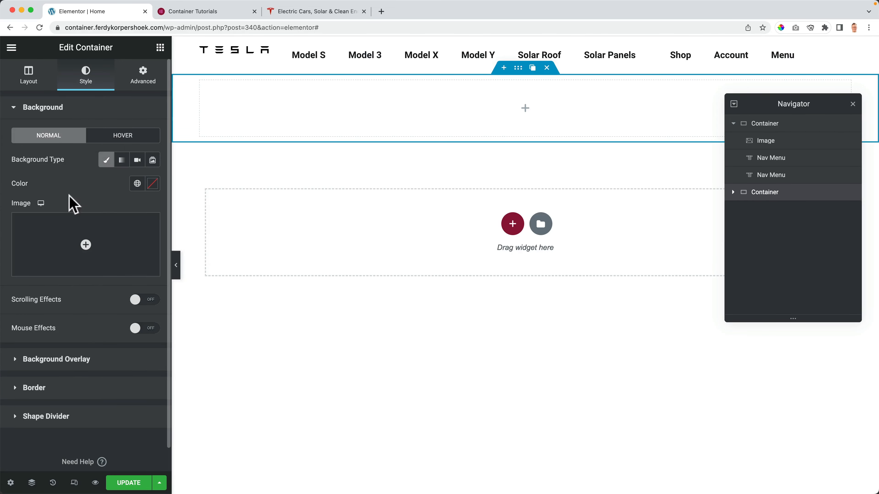
click(71, 236)
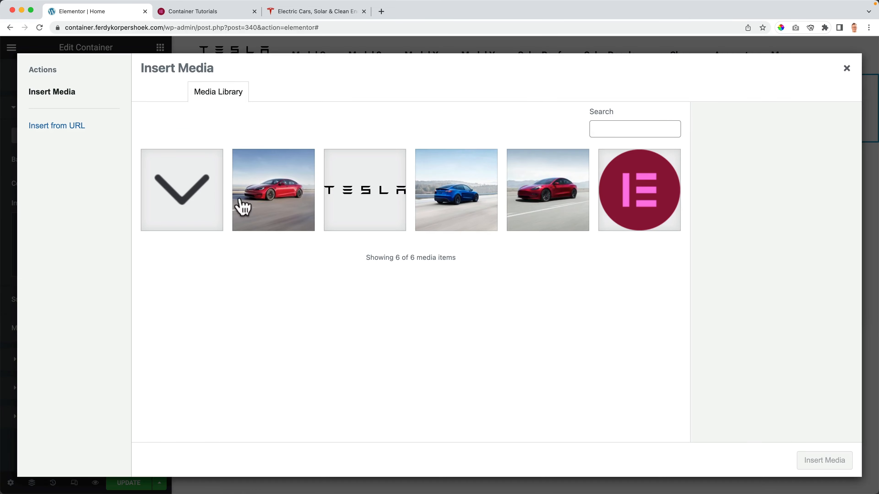
click(551, 195)
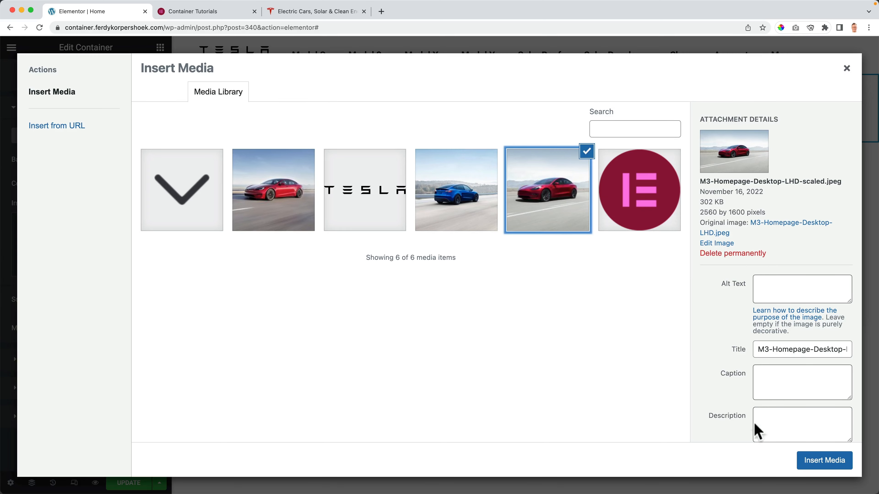
click(819, 461)
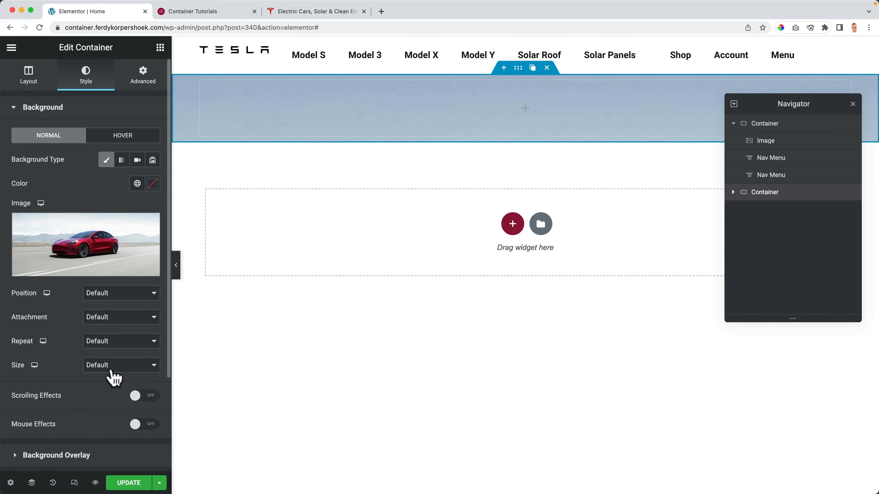
- Set the container's background image size to Cover and its position to Center Center
click(108, 367)
click(111, 389)
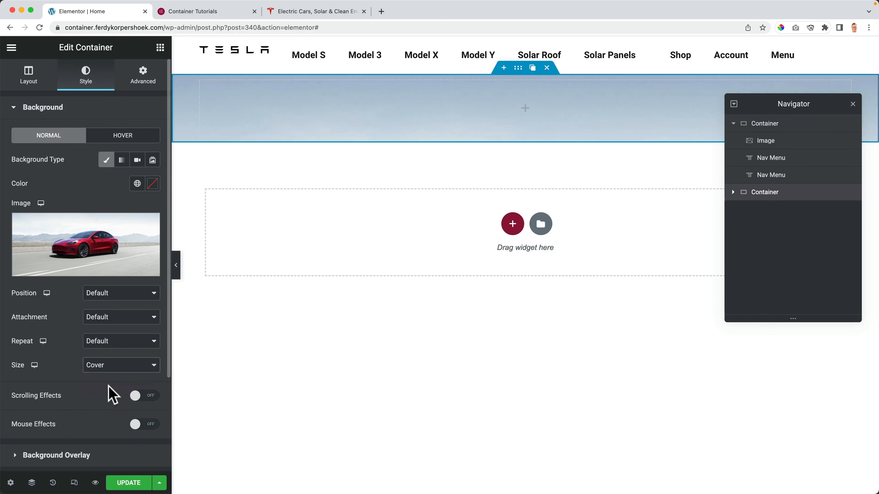
click(110, 297)
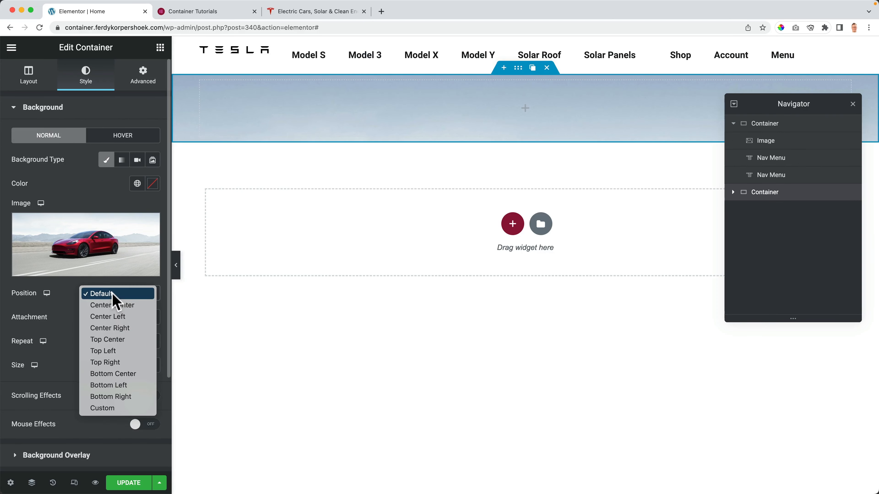
click(117, 305)
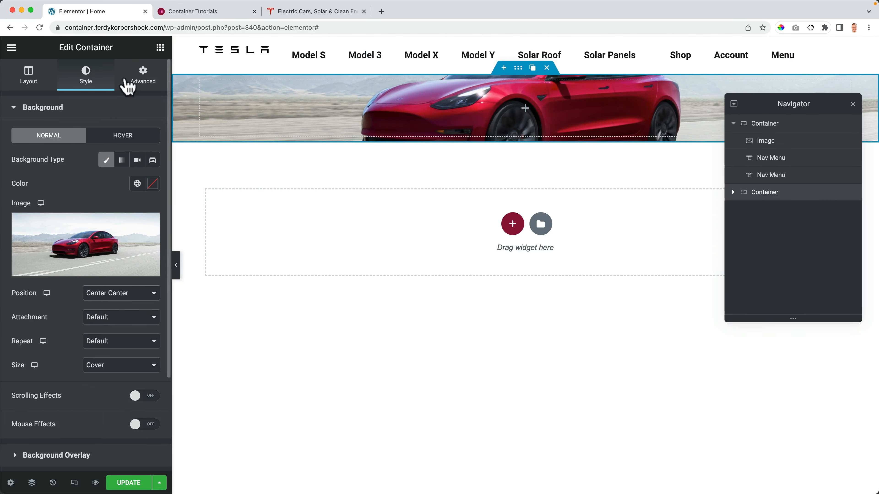
- Try a minimum height of 410 px for the car container, clear it, and set the minimum height to 100 VH
click(30, 80)
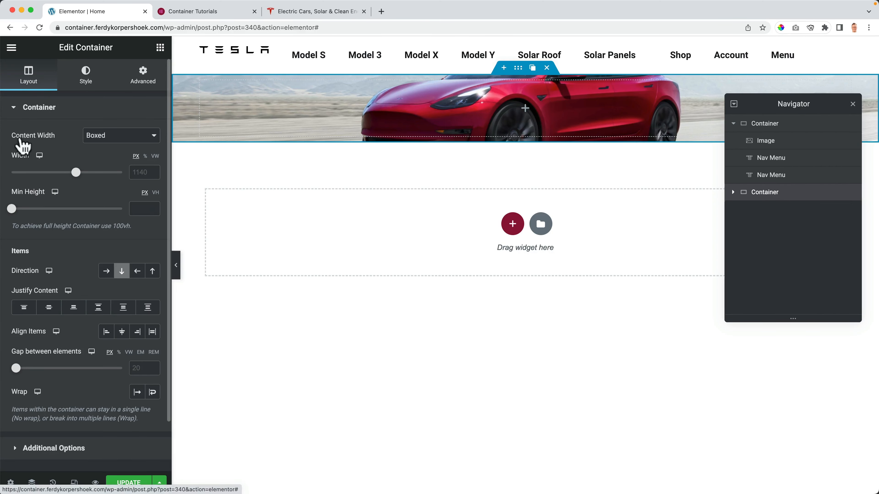
drag(13, 211, 43, 212)
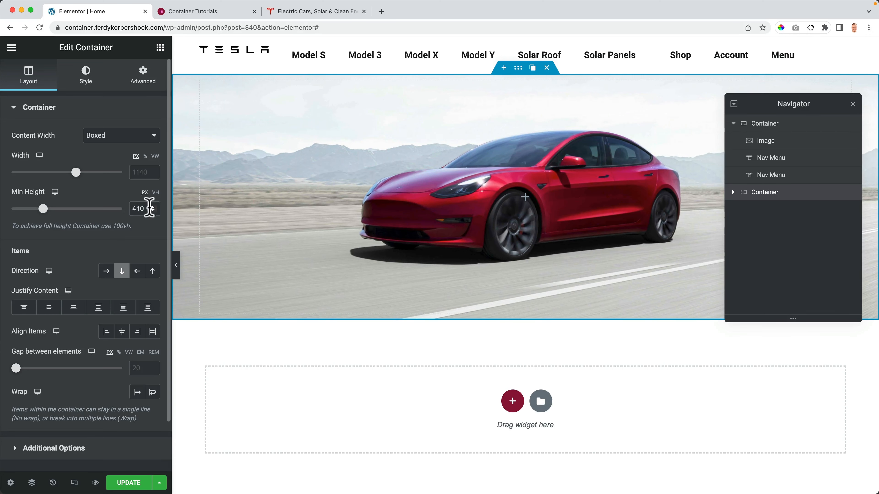
key(BackSpace)
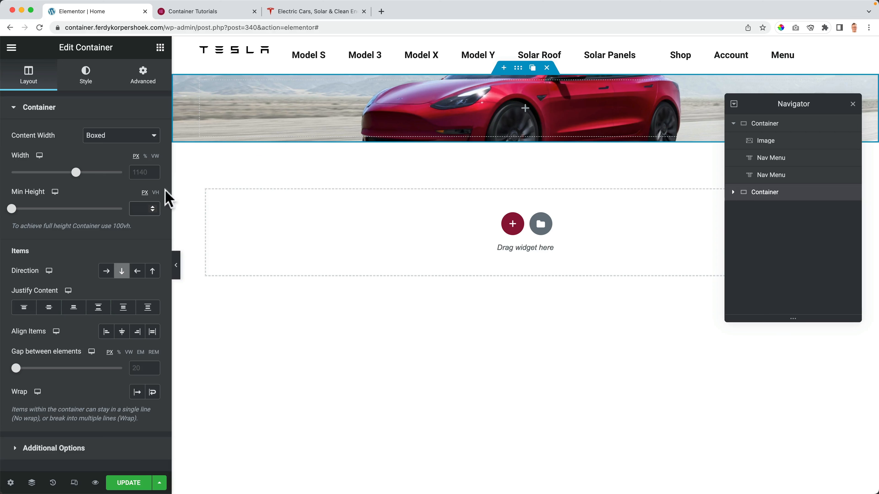
click(155, 192)
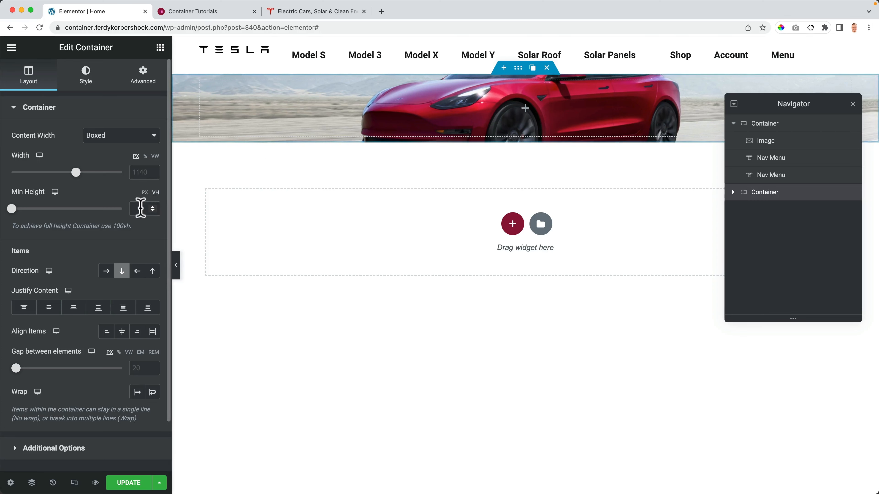
click(138, 209)
text(0)
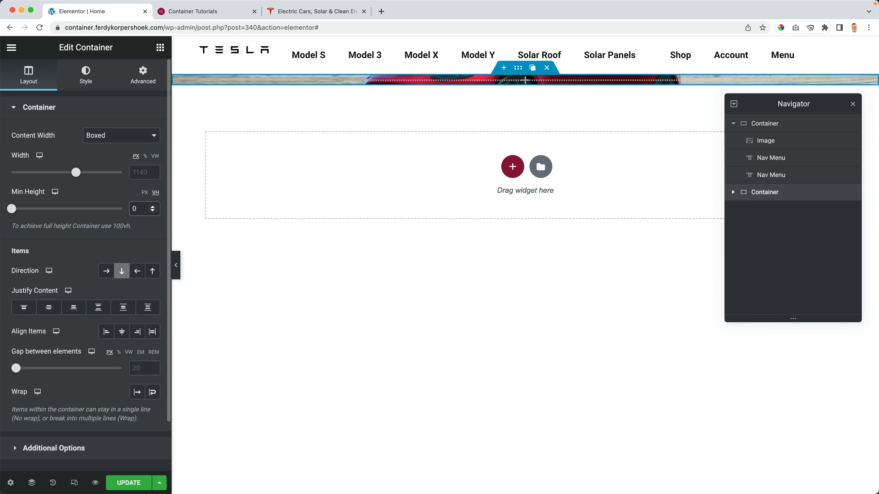
key(BackSpace)
text(100)
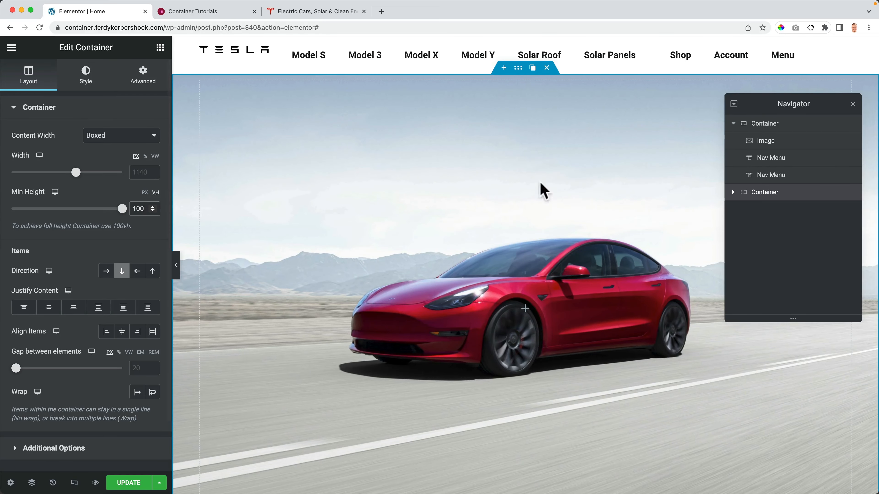
- Update the page and compare the car section in the preview with the original Tesla site before returning to the editor
click(216, 13)
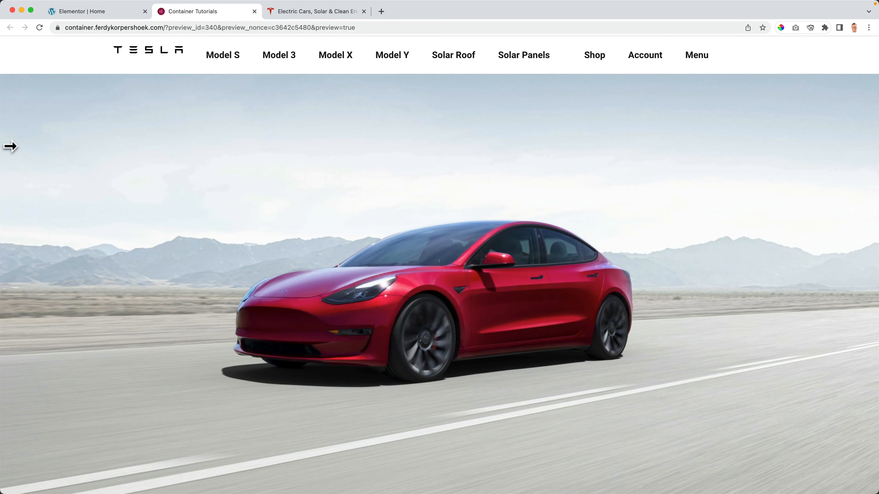
mouse_move(10, 147)
mouse_down()
mouse_move(280, 153)
mouse_move(4, 145)
mouse_up()
click(312, 12)
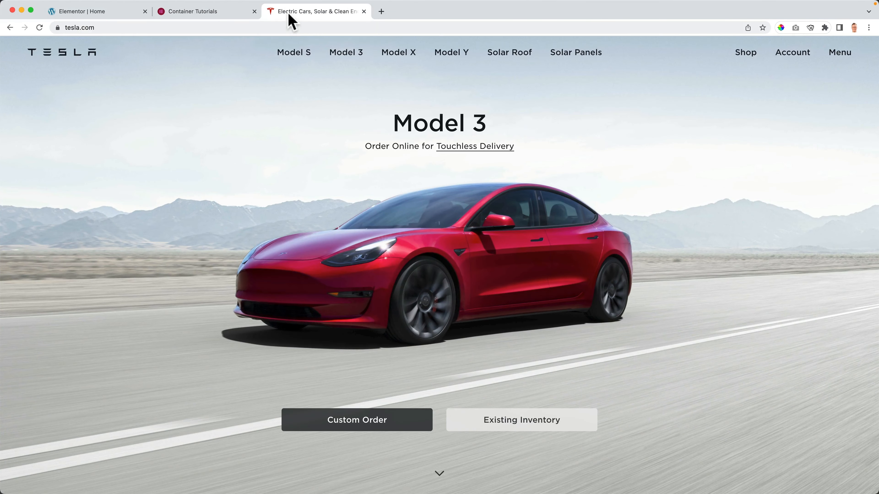
click(108, 14)
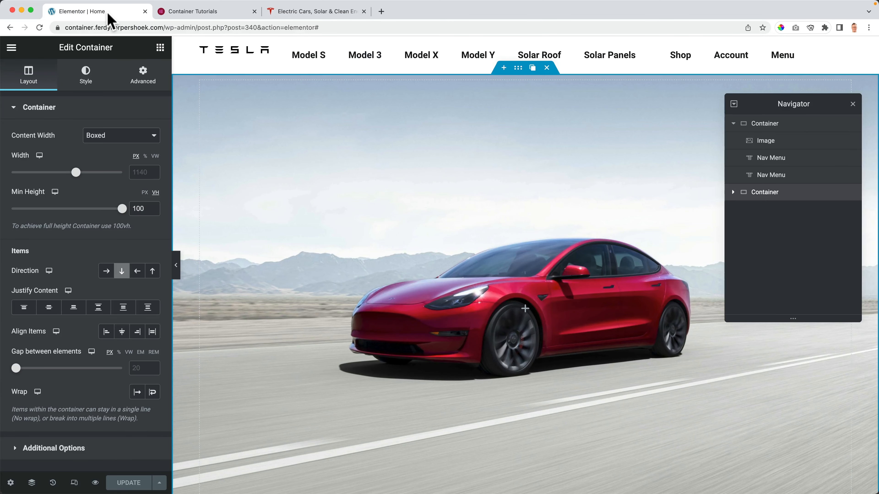
mouse_move(477, 59)
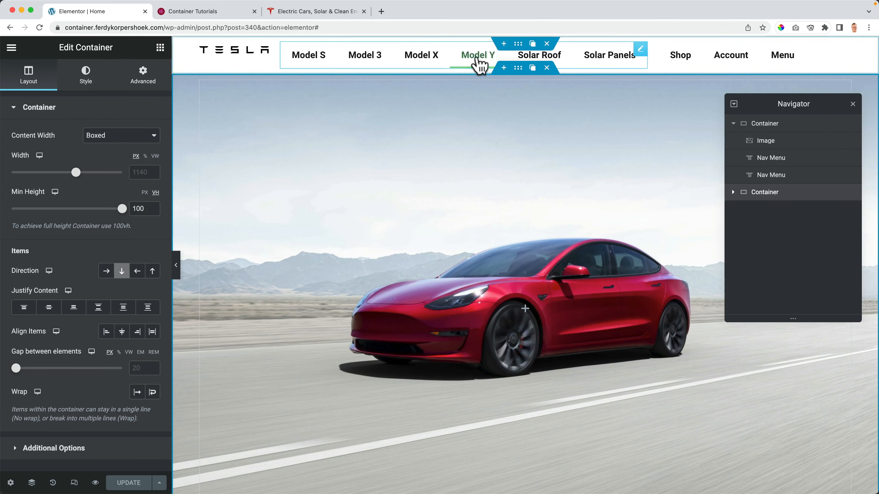
- Rename the top container to Header and the car image container to Model 3 in the Navigator
click(517, 44)
click(32, 483)
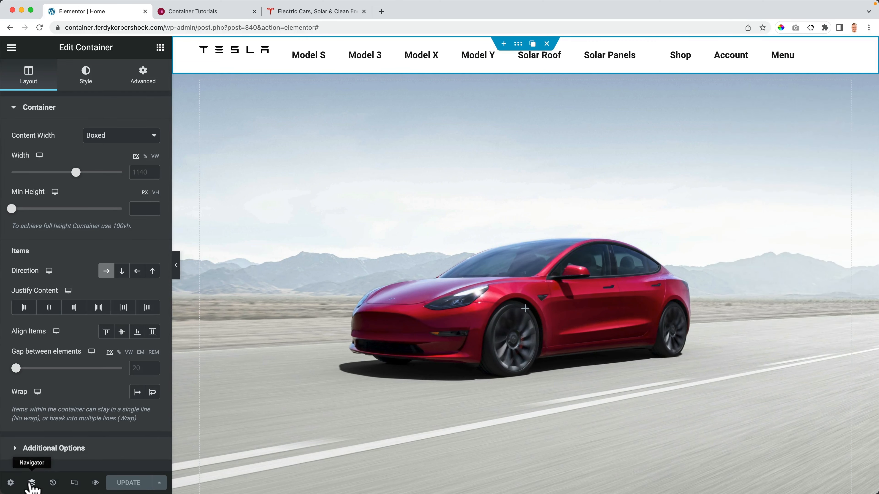
click(31, 482)
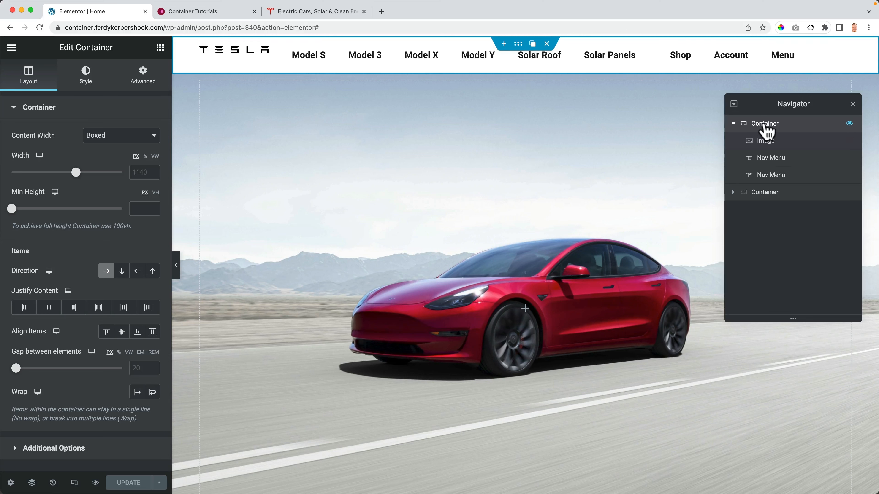
text(Header)
key(Return)
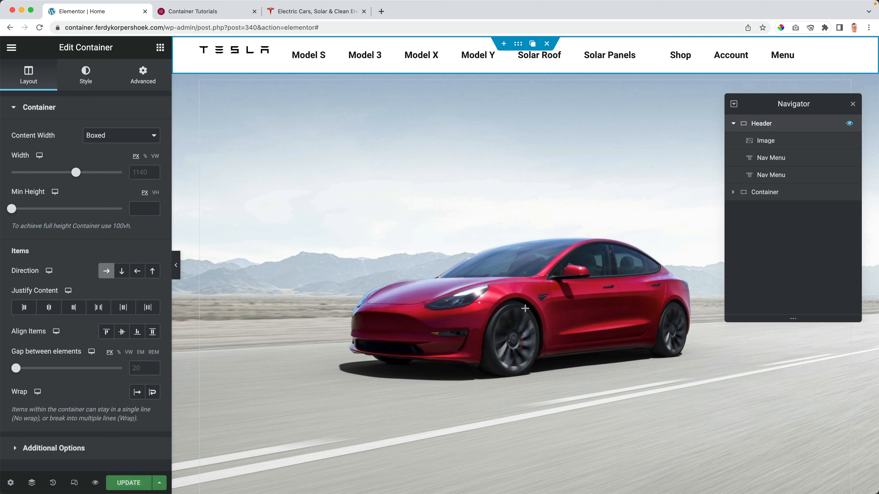
click(733, 124)
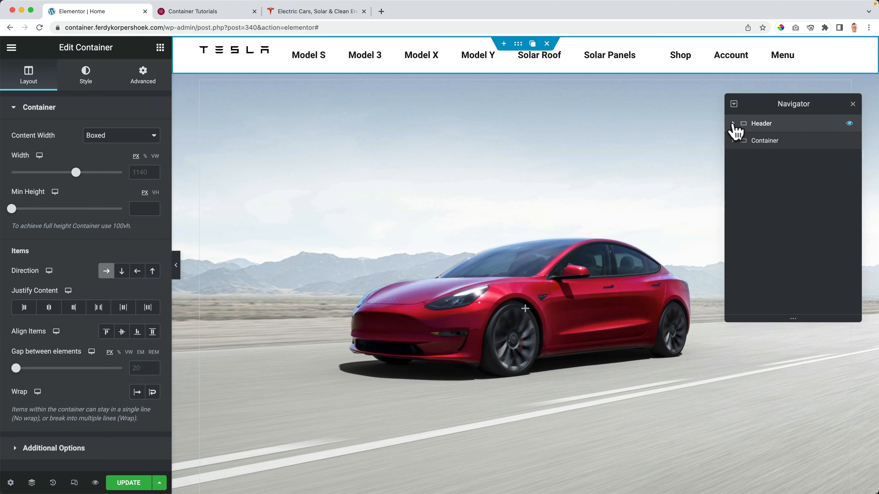
double_click(765, 141)
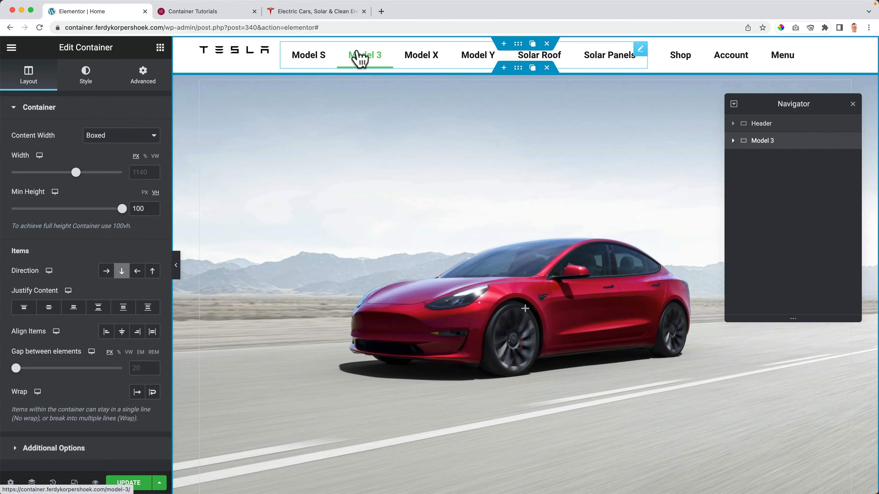
- Update the page and compare the header's width in the preview with the original Tesla site before returning to the editor
click(517, 45)
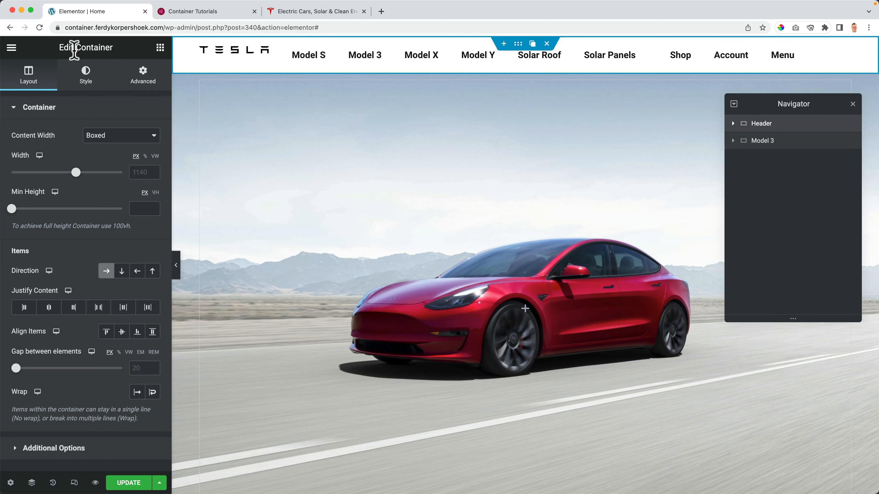
click(123, 481)
click(186, 15)
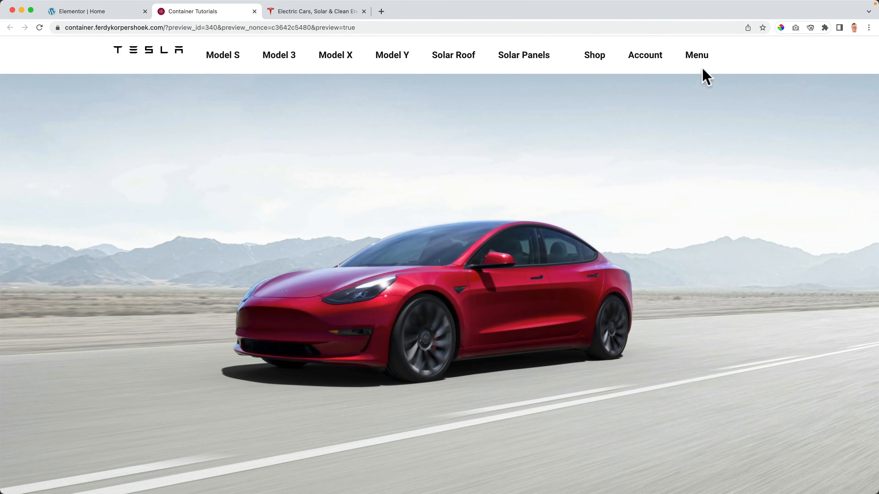
click(315, 14)
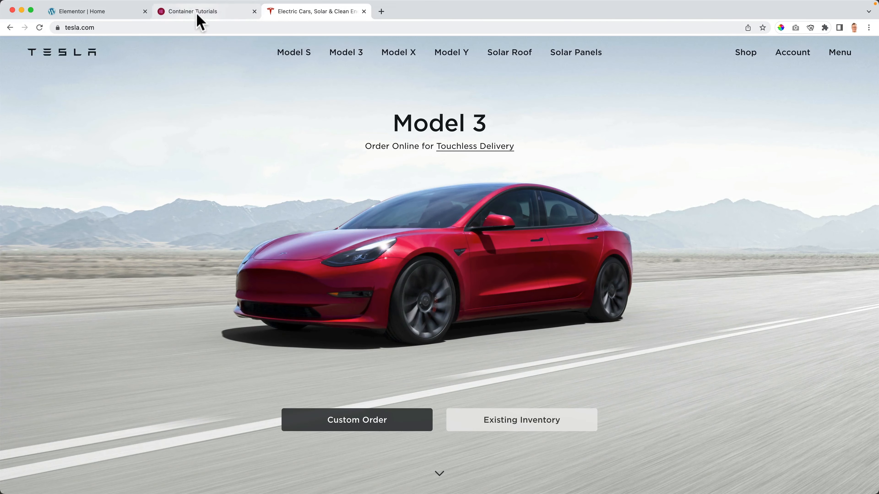
click(83, 13)
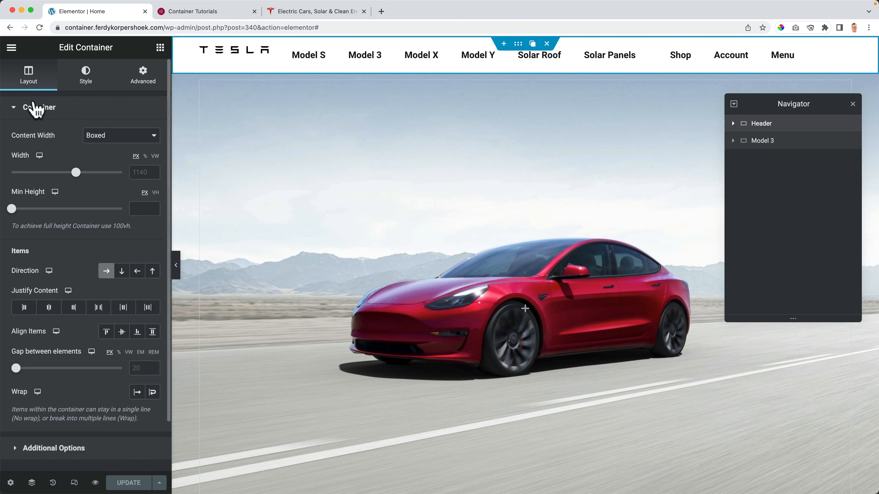
- Set the Header container's content width to Full Width, update the page and check it in the preview
click(85, 136)
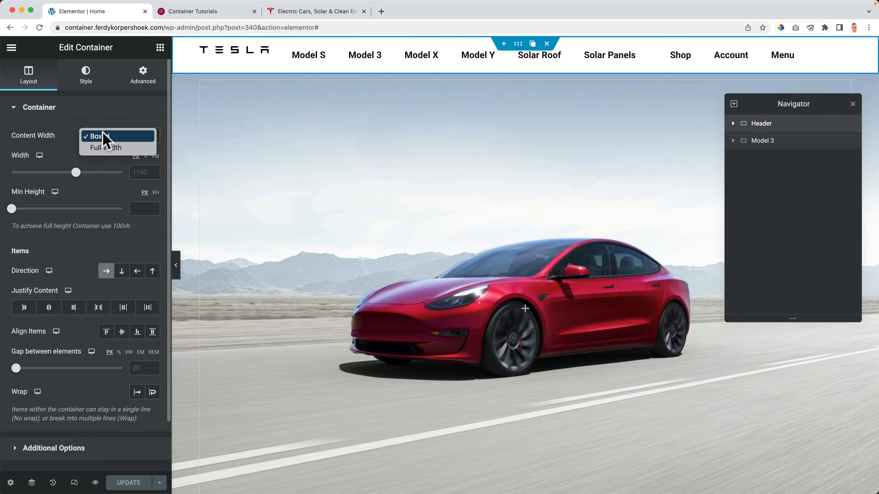
click(105, 148)
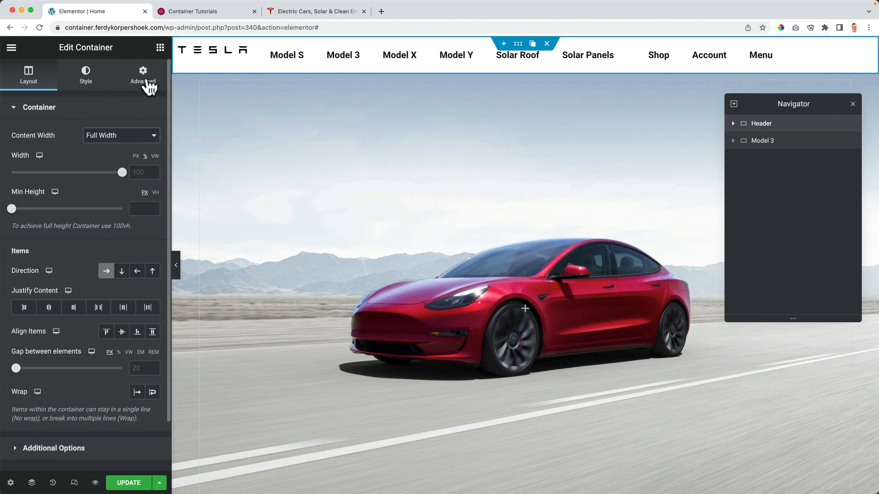
click(125, 483)
click(192, 11)
click(116, 16)
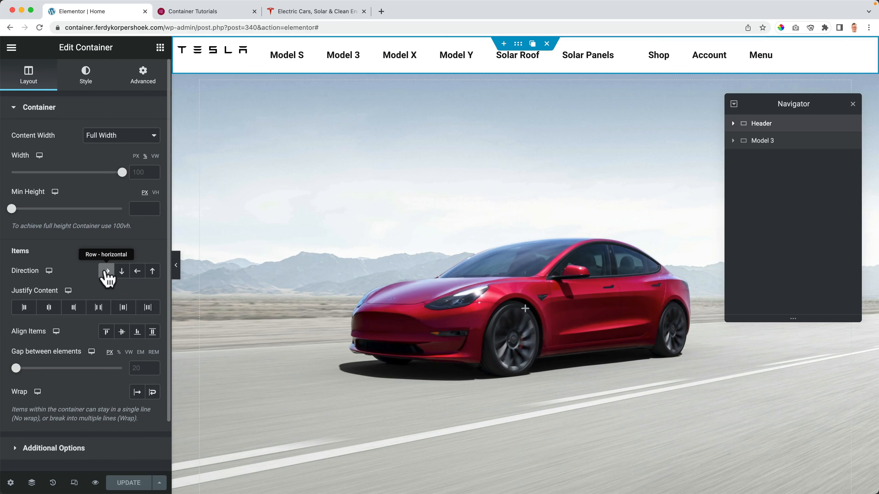
- Close the container structure selection below the Model 3 section
scroll(495, 288, down, 7)
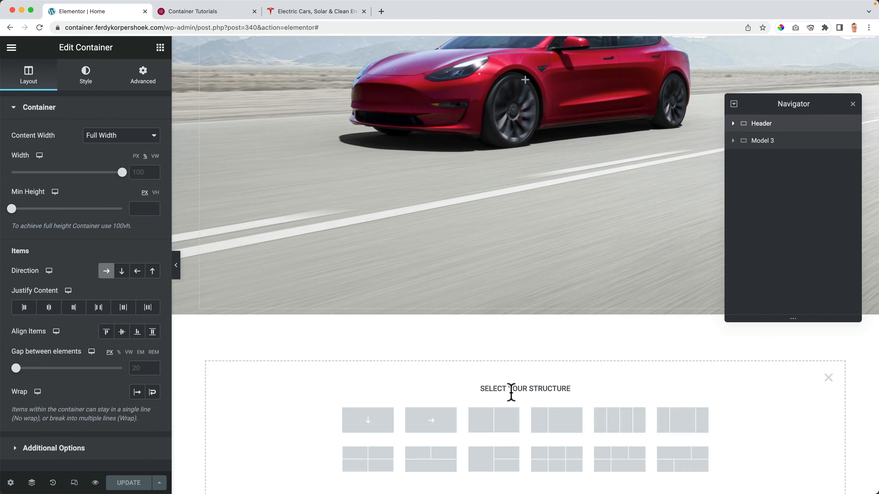
click(828, 377)
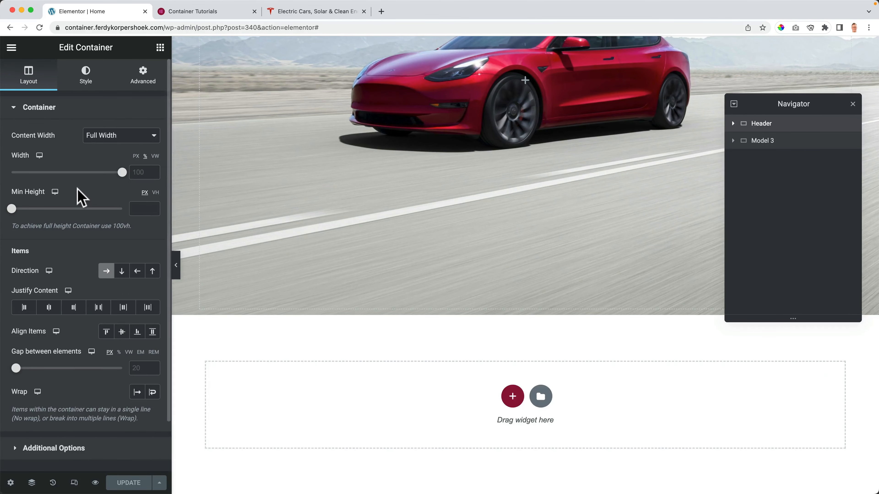
scroll(304, 210, up, 7)
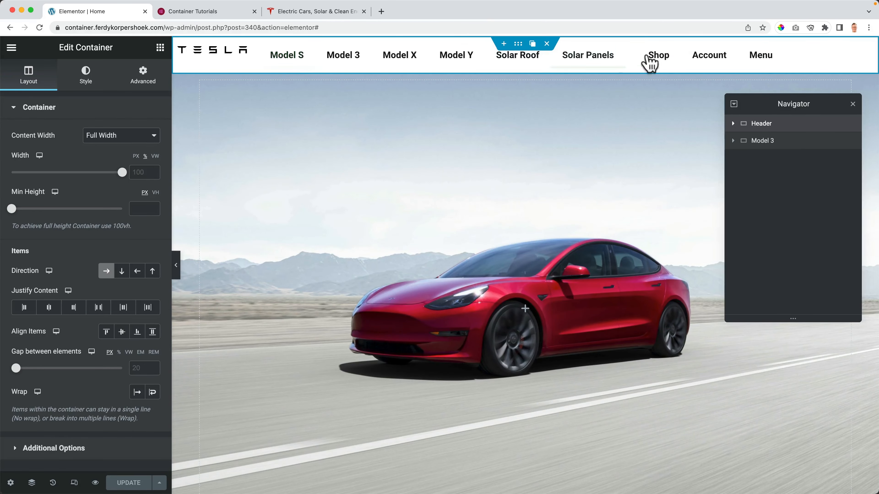
- Try the vertical column, reversed row and reversed column directions on the Header container, then restore Row - horizontal
click(124, 275)
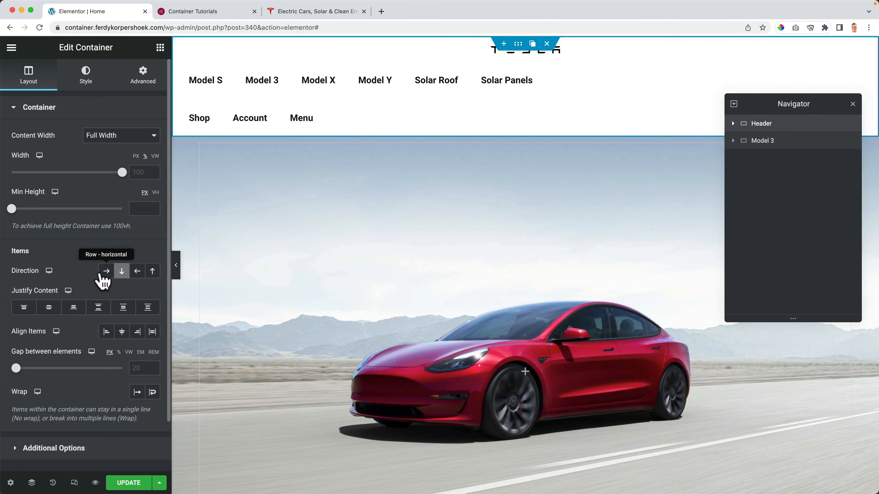
click(137, 276)
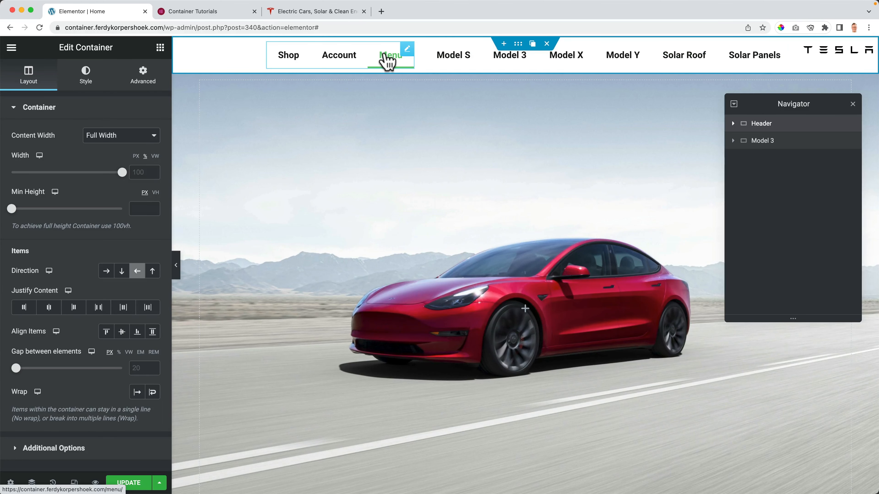
click(122, 273)
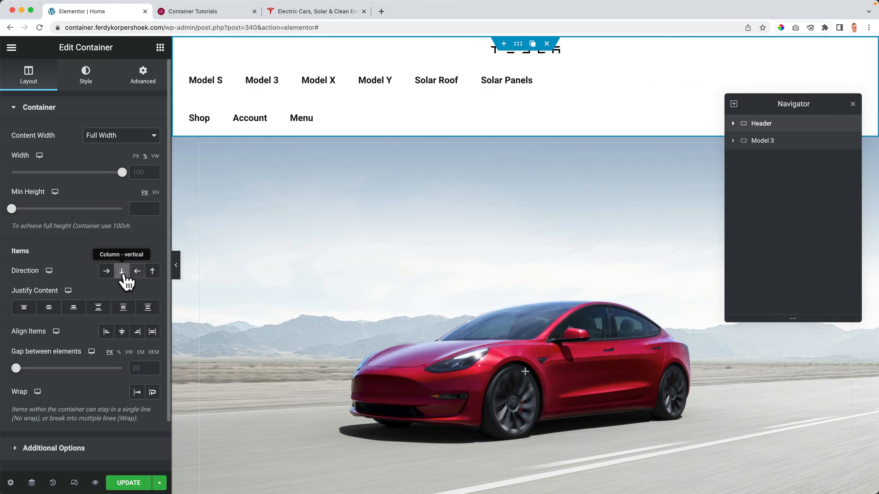
click(153, 274)
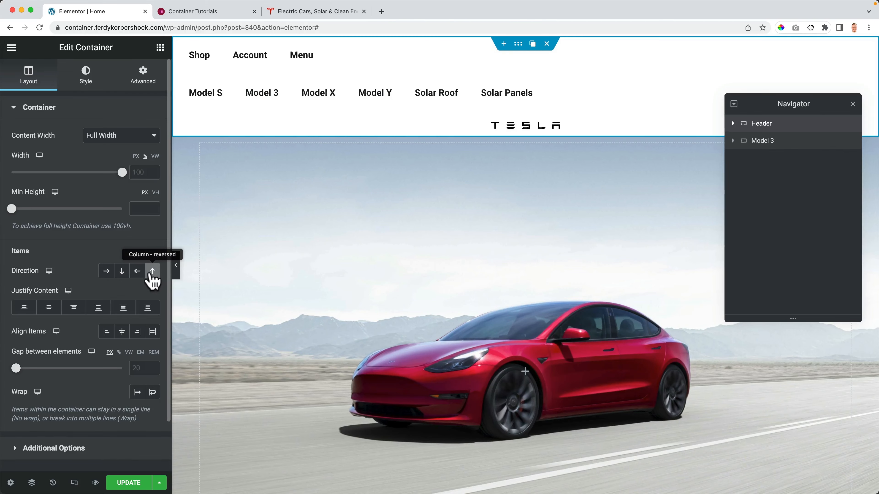
click(107, 273)
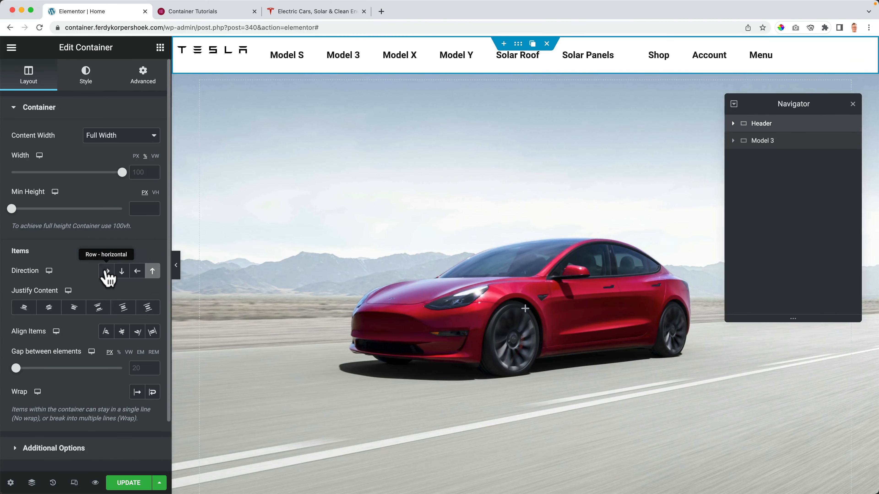
click(122, 273)
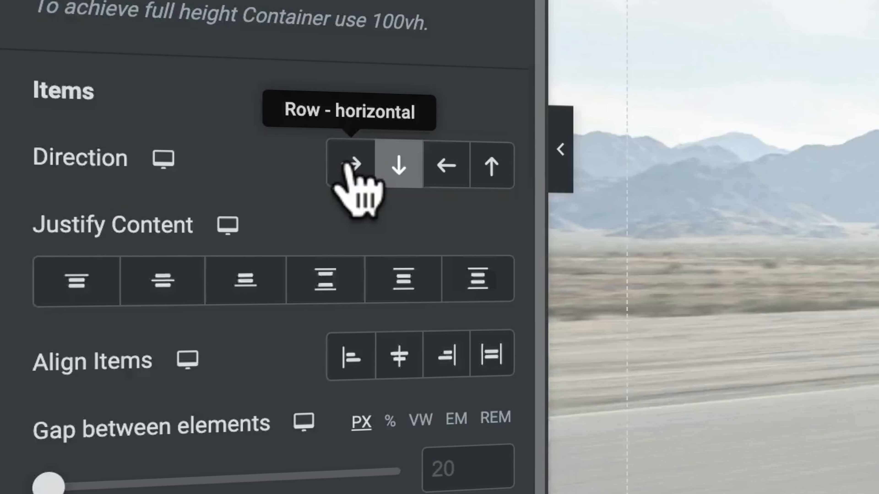
click(358, 166)
click(401, 166)
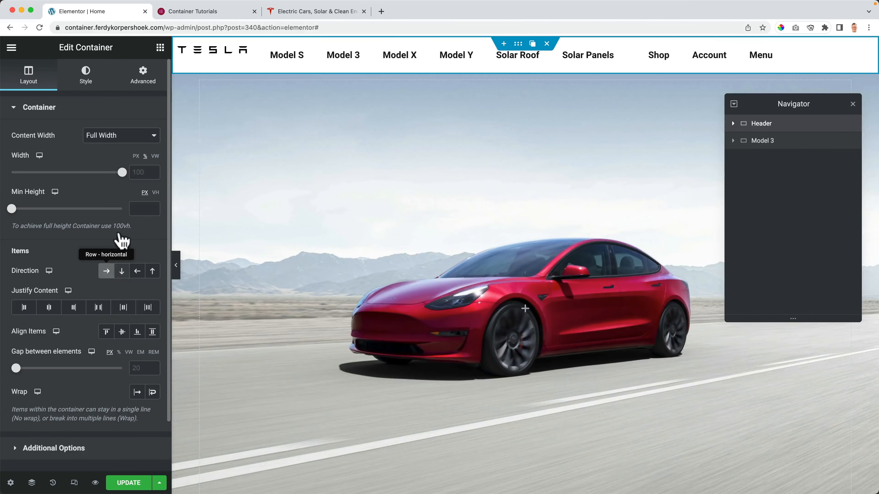
click(362, 162)
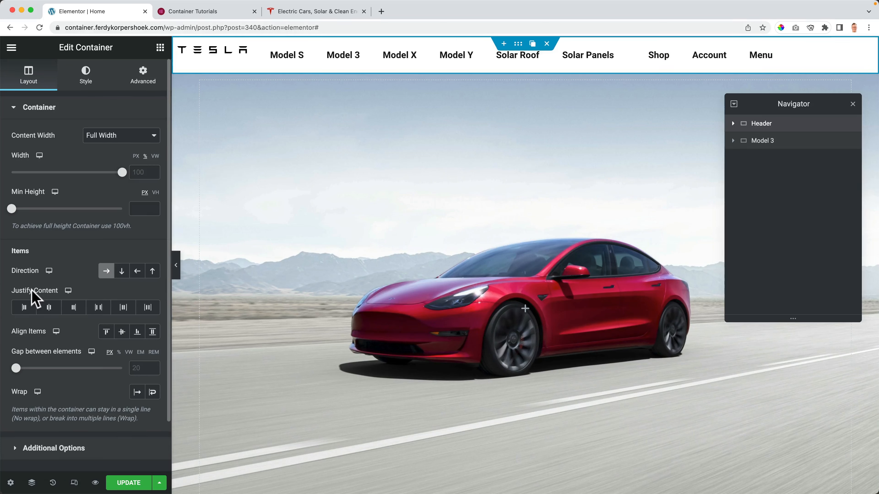
- Try justifying the Header container's content to the start, update the page and check the preview
click(25, 307)
click(131, 482)
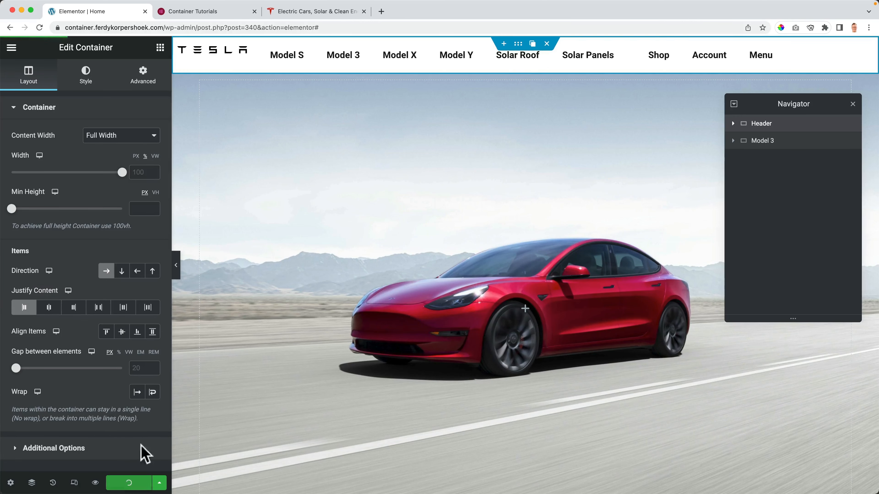
click(192, 14)
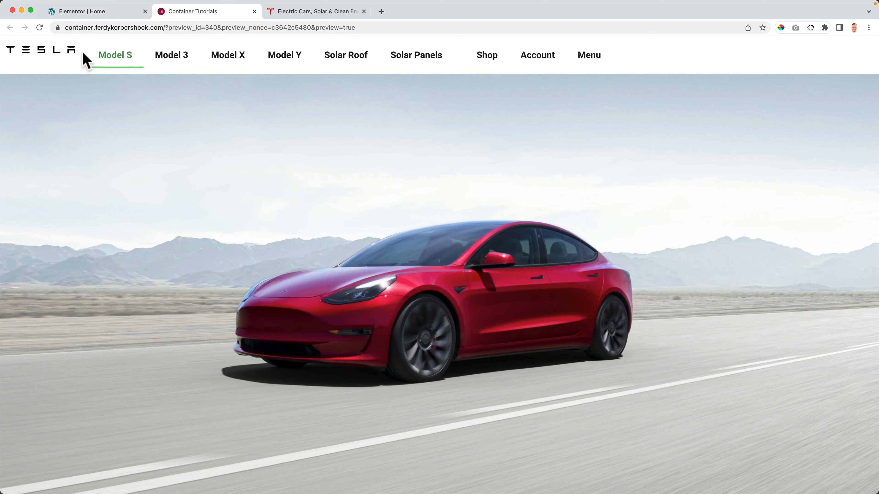
click(123, 17)
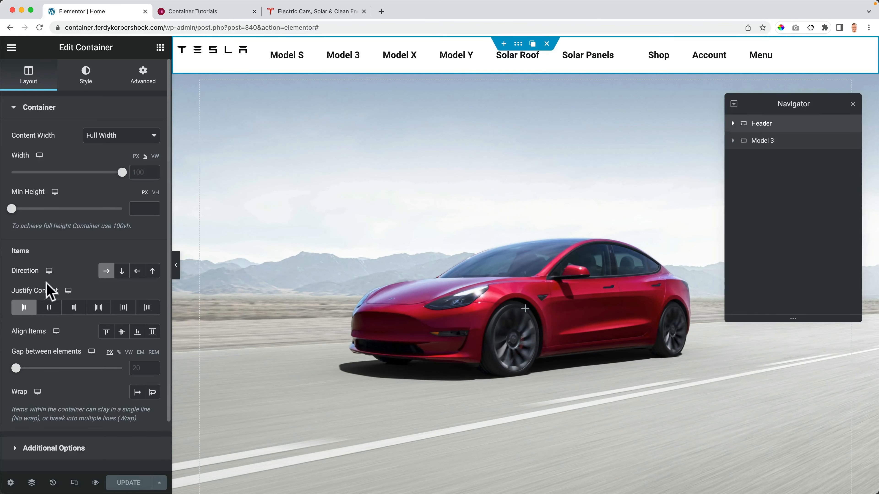
- Try justifying the Header container's content to the center, update the page and reload the preview to check it
click(49, 309)
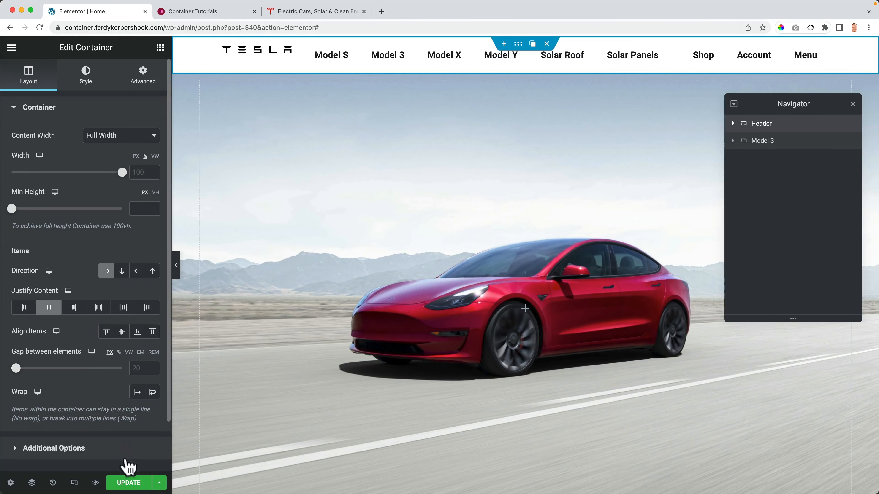
click(179, 13)
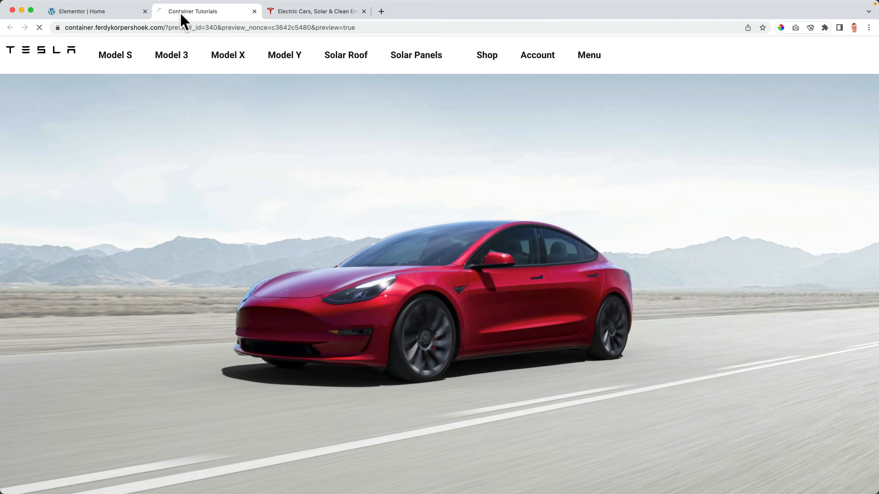
key(super+r)
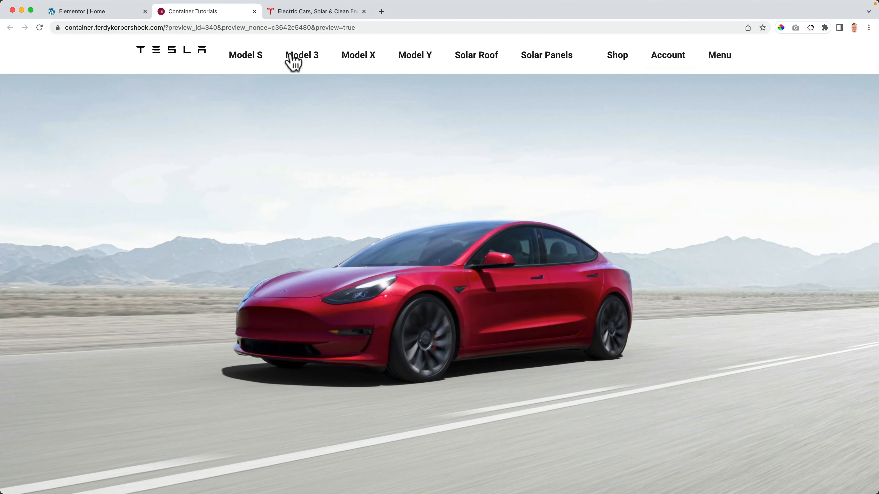
click(104, 14)
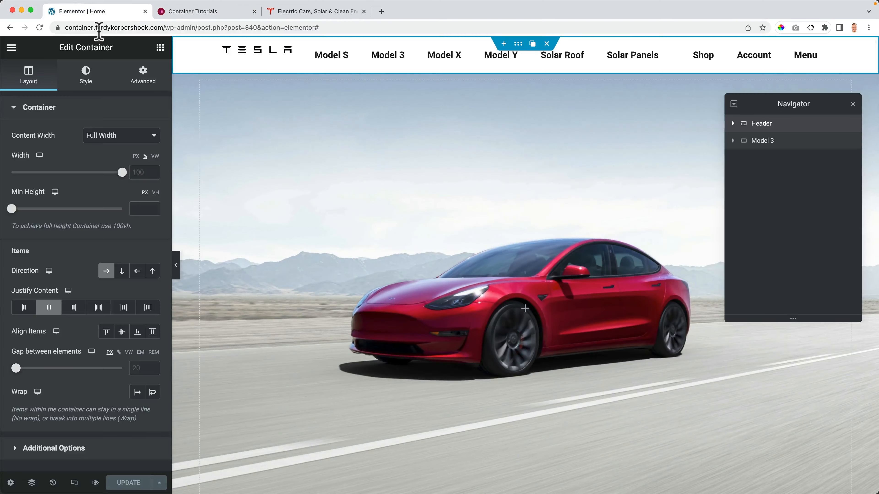
- Try justifying the Header container's content to the end, update the page and look at the preview
click(74, 308)
click(125, 482)
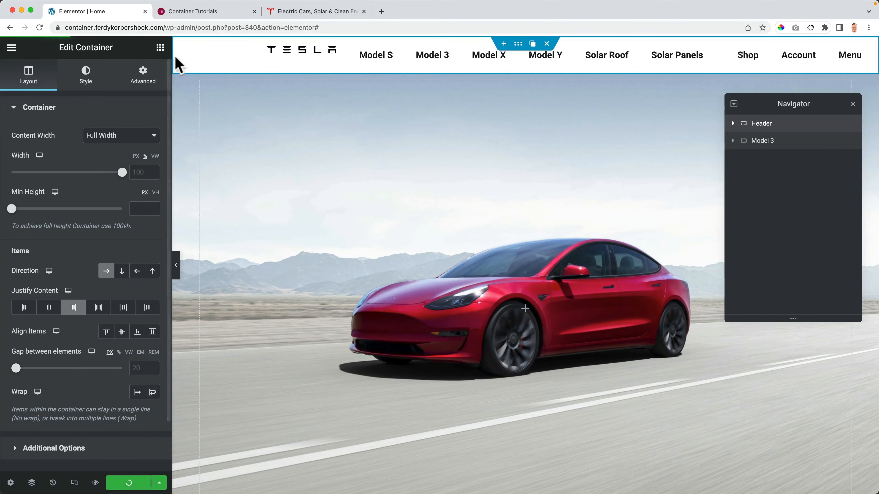
click(180, 12)
click(124, 14)
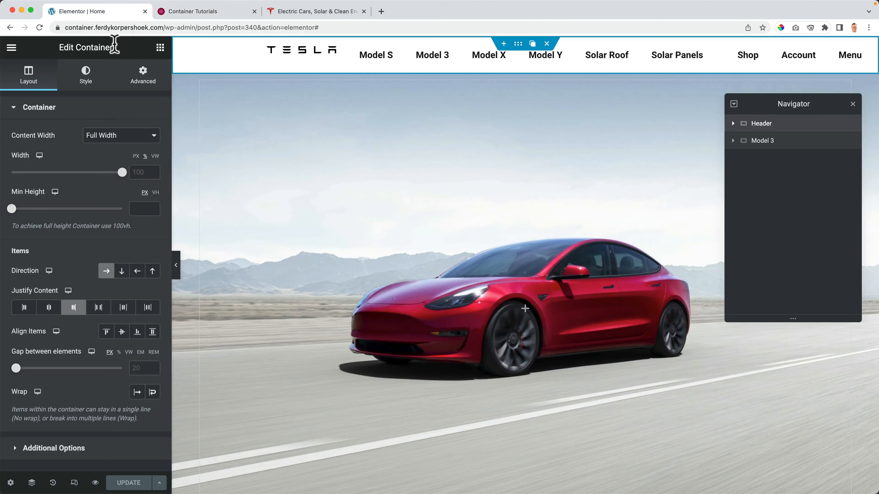
- Set the Header container's justify content to Space Between, update the page and check the header in the preview
click(99, 307)
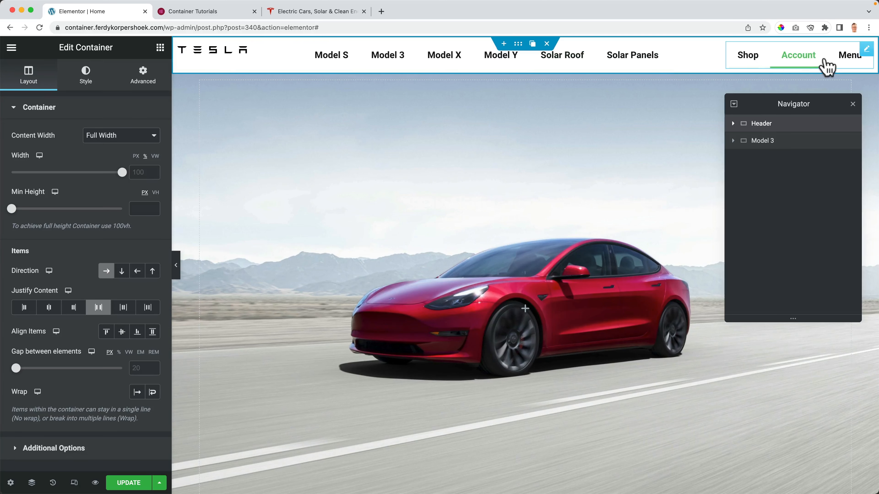
click(128, 483)
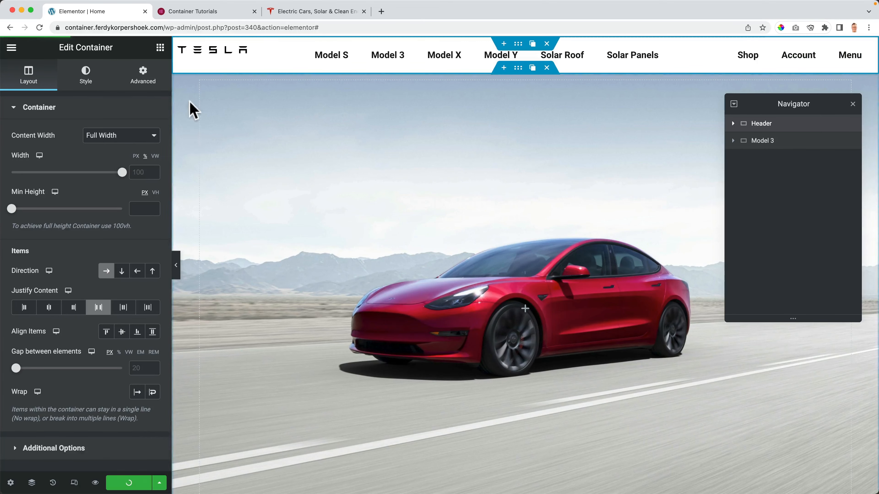
click(199, 13)
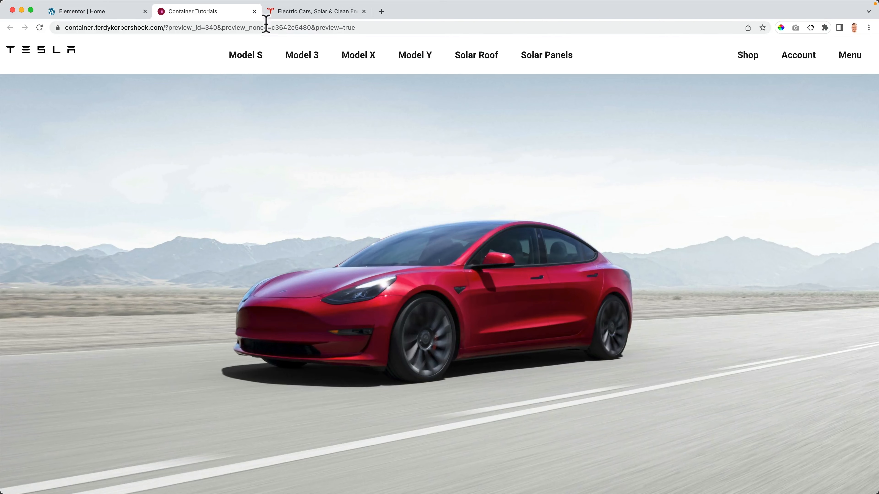
- Try justifying the Header container's content with Space Around, update the page and check the header in the preview
click(294, 14)
click(214, 13)
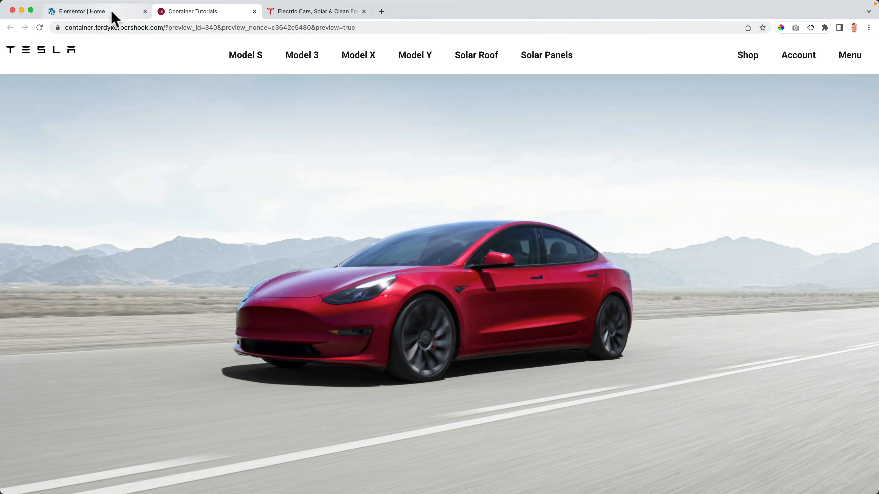
click(90, 14)
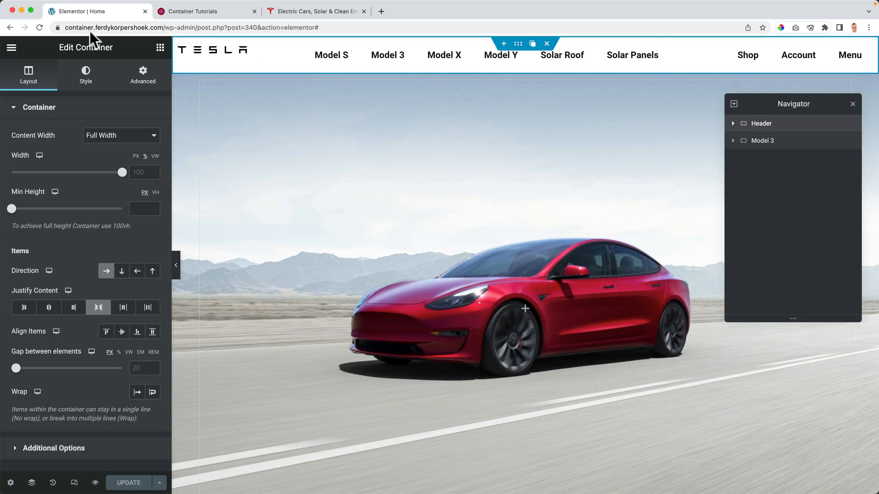
click(124, 309)
click(128, 482)
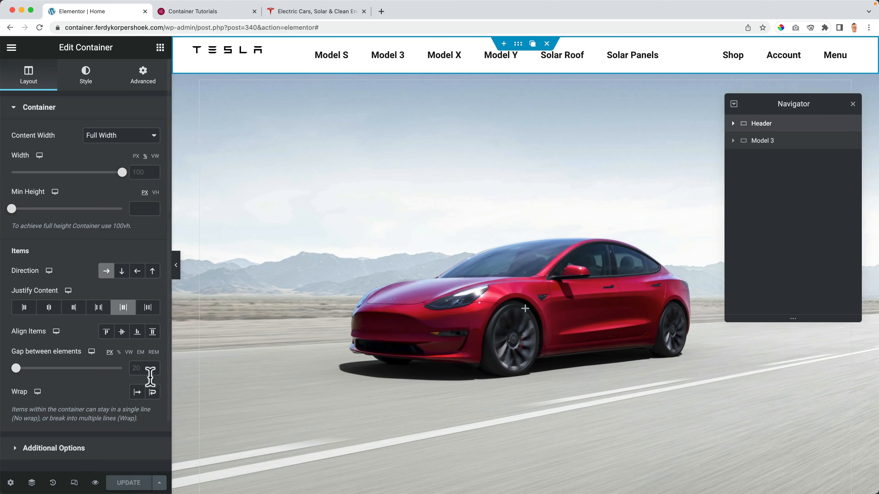
click(195, 12)
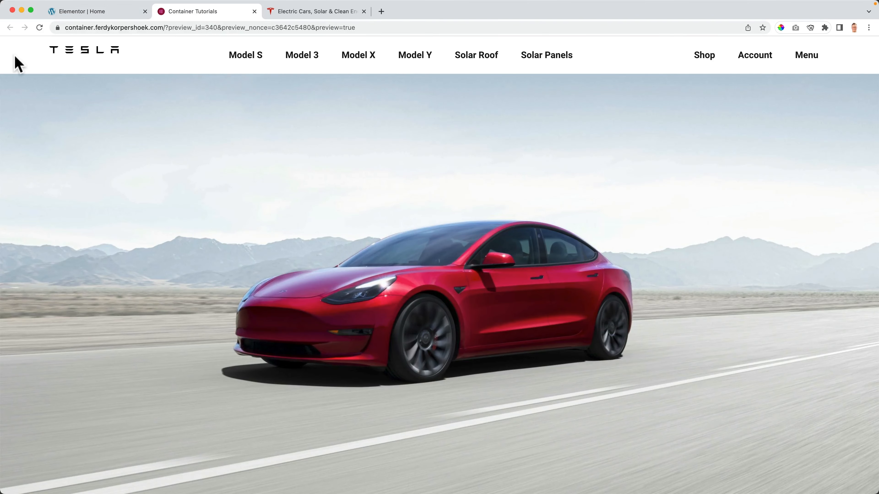
- Try justifying the Header container's content with Space Evenly, update the page and look at the preview
click(97, 16)
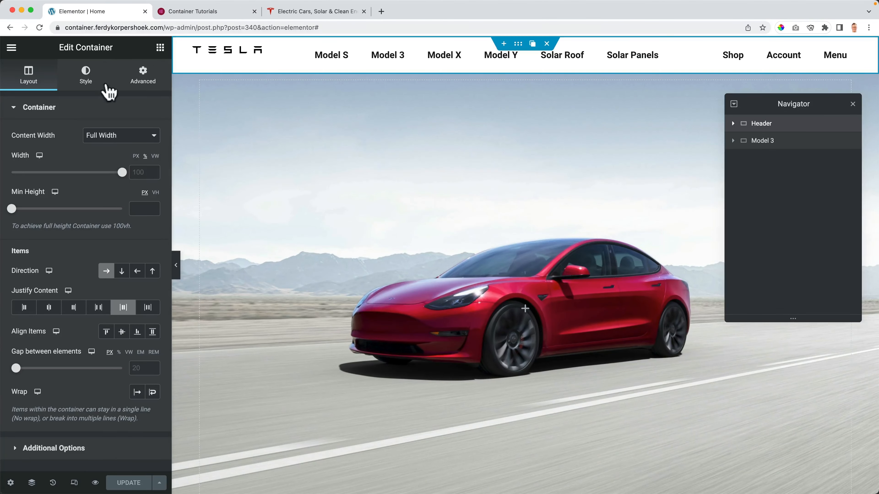
click(148, 308)
click(134, 484)
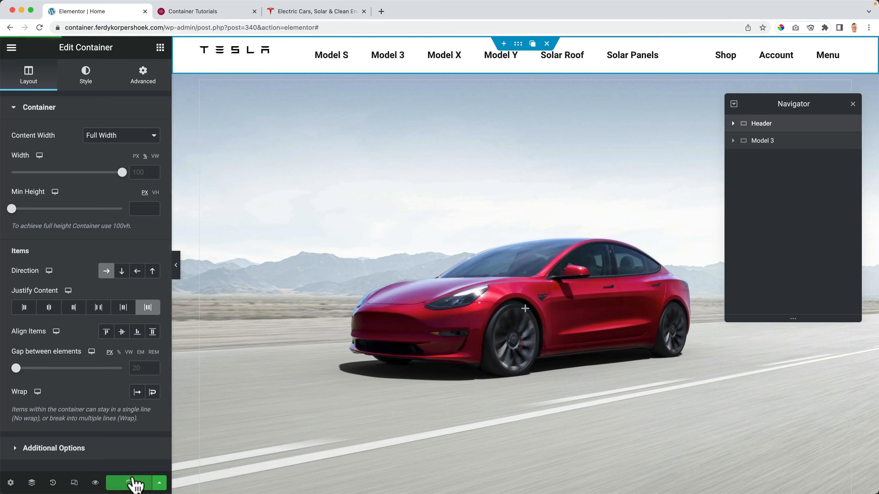
click(178, 12)
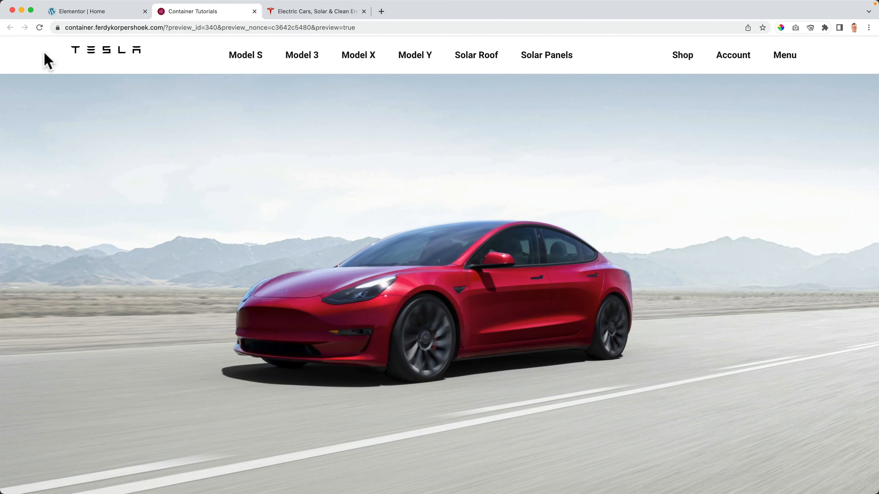
- Return the Header container's justify content to Space Between, update the page and check the preview
click(93, 17)
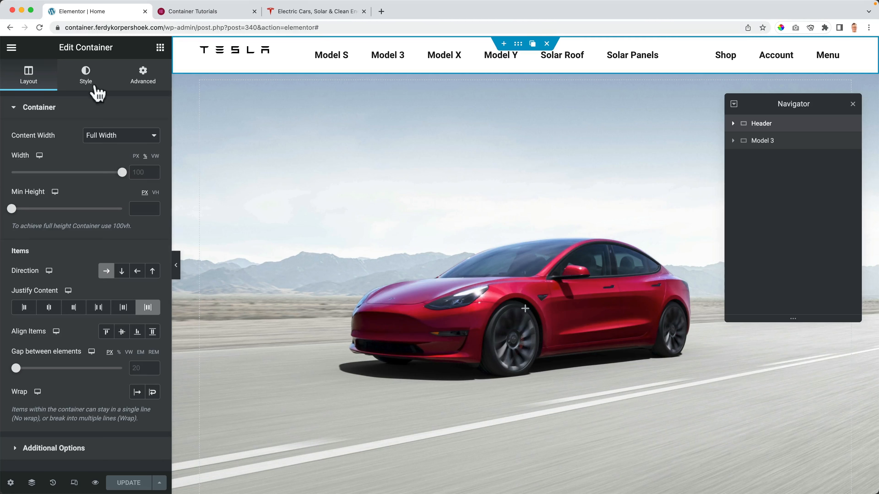
click(101, 309)
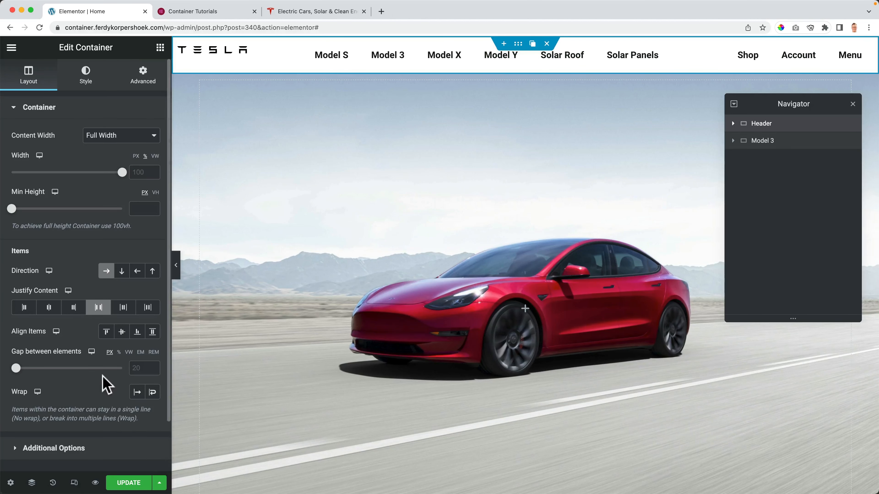
click(129, 483)
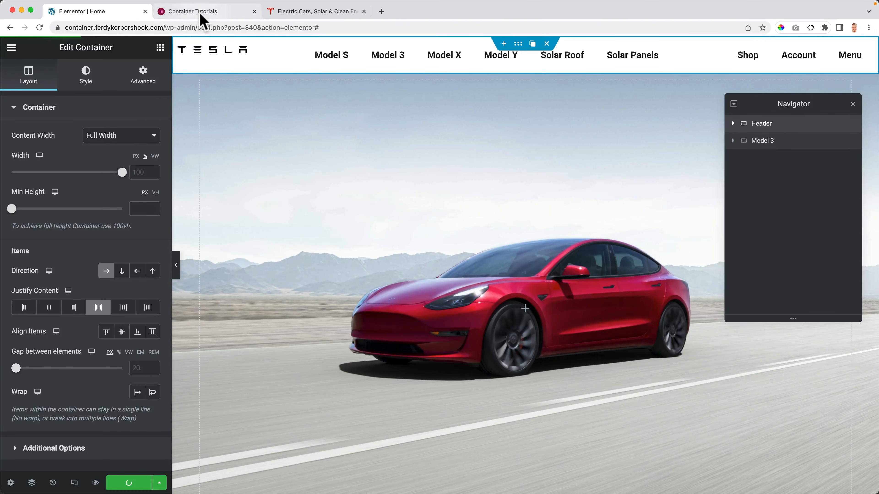
click(242, 14)
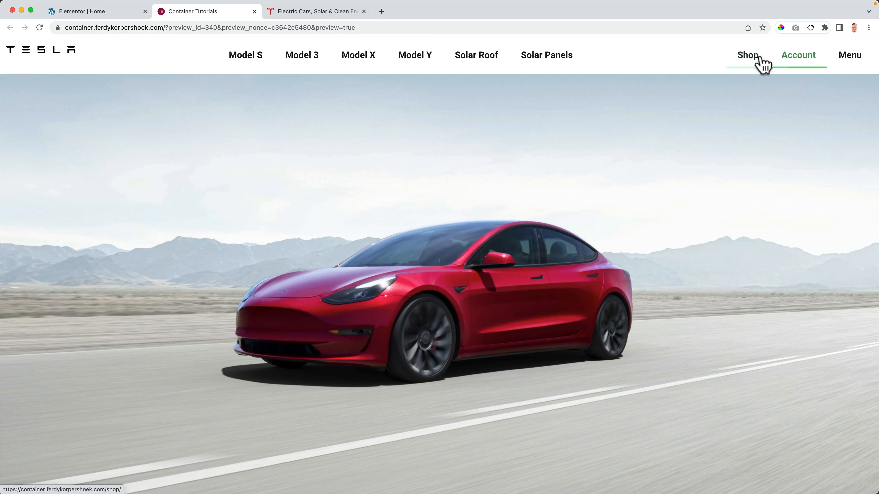
- Set the Header container's align items to Center, update the page and reload the preview
click(114, 15)
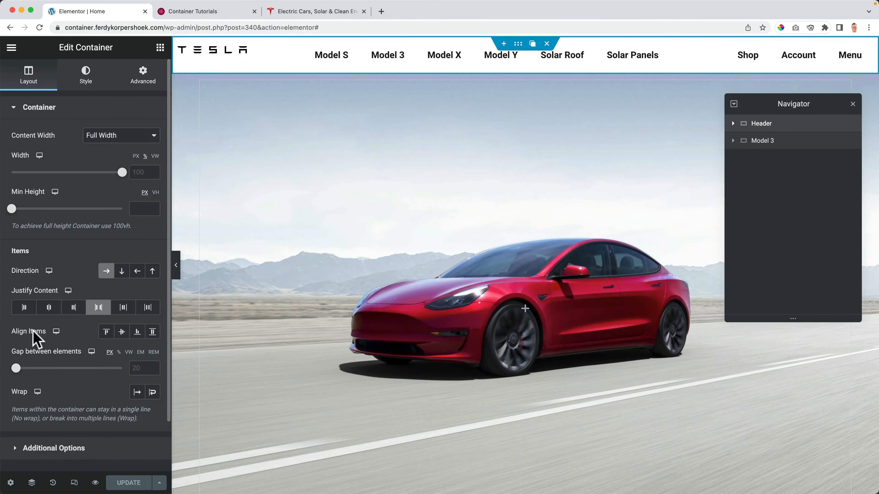
click(107, 334)
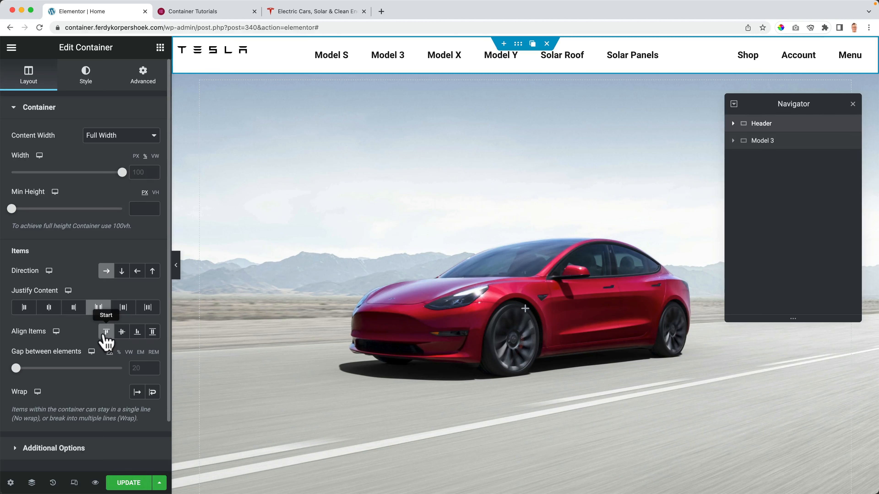
click(122, 333)
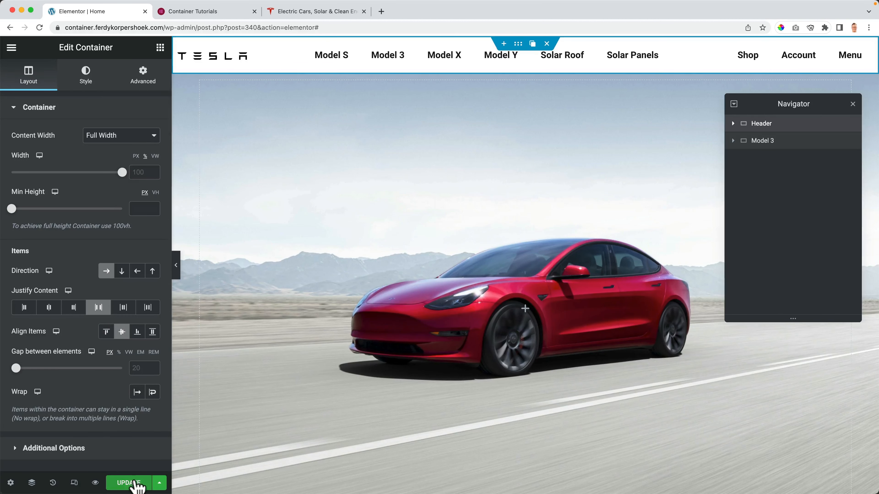
click(134, 481)
click(185, 15)
key(super+r)
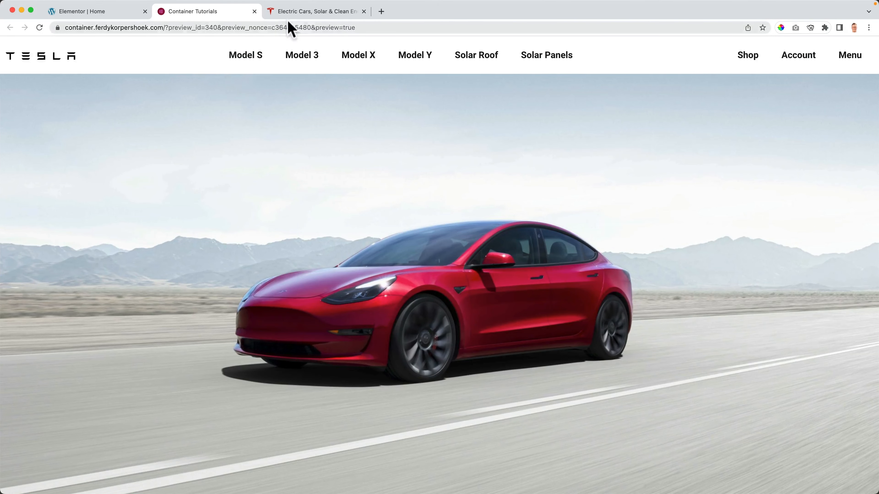
- Compare the preview's header with the Tesla site and measure the height of the Tesla site's header bar
click(302, 12)
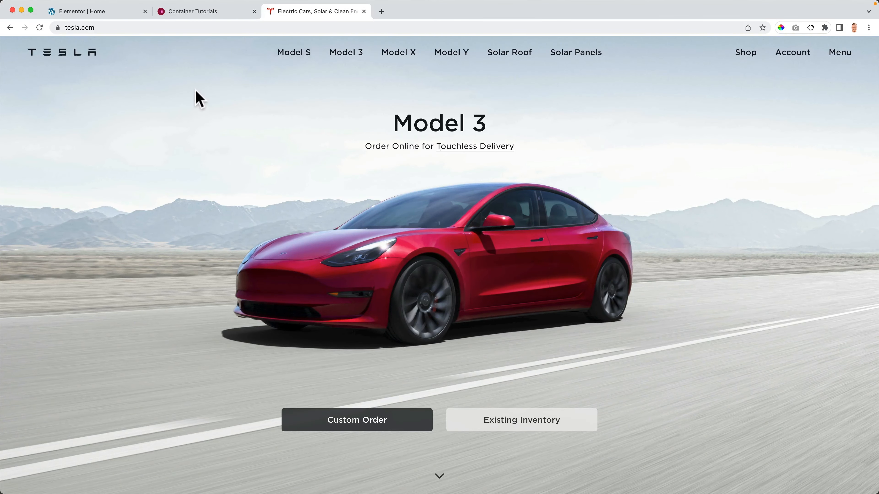
click(109, 16)
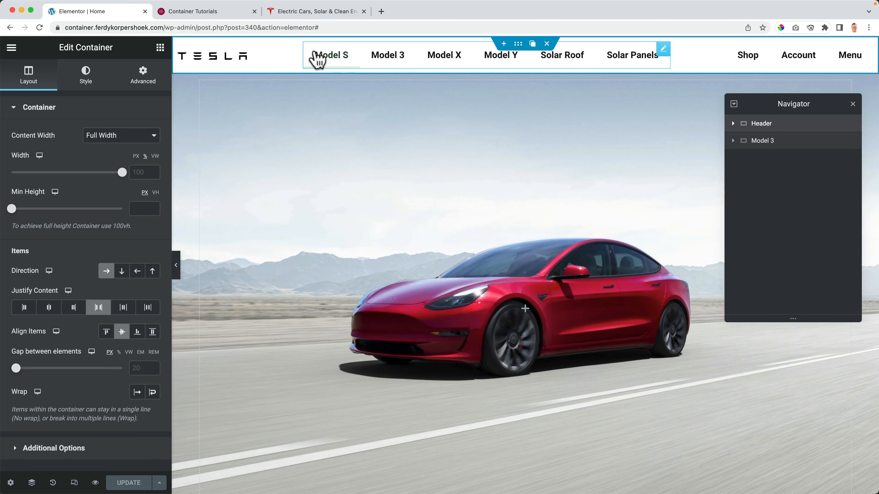
click(230, 15)
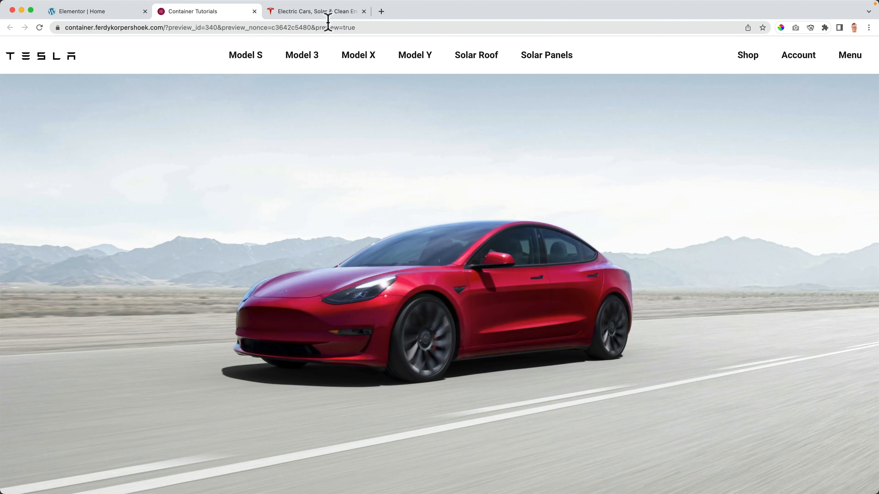
click(325, 12)
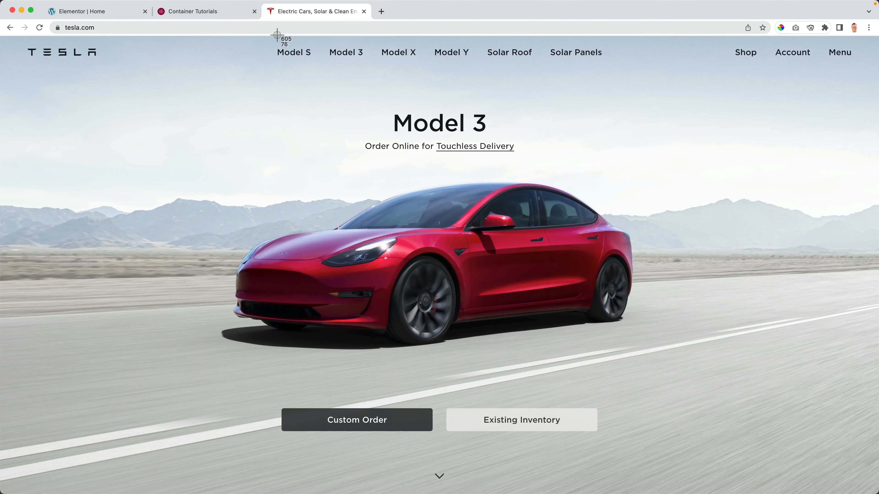
drag(277, 35, 290, 59)
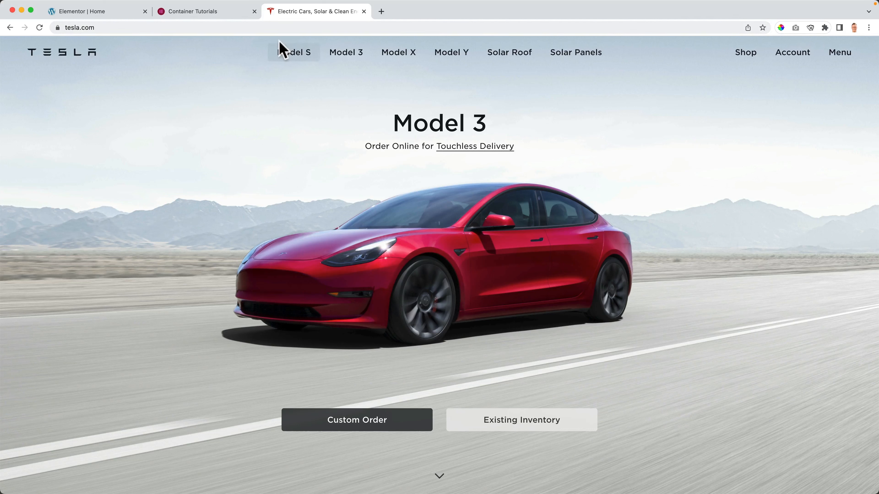
- Try adjusting the Header container's minimum height while comparing it with the Tesla site's header
click(110, 15)
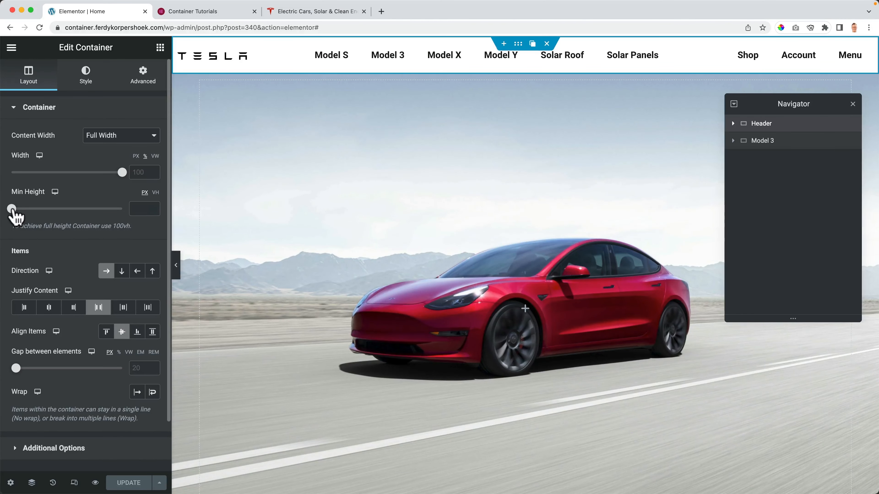
mouse_move(12, 210)
mouse_down()
mouse_move(40, 210)
mouse_move(11, 210)
mouse_up()
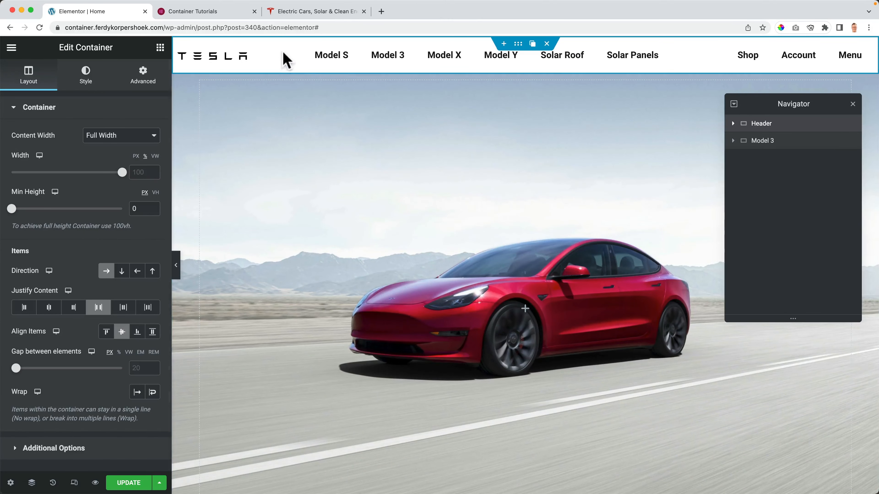
click(288, 13)
click(118, 12)
mouse_move(12, 209)
mouse_down()
mouse_move(19, 212)
mouse_move(12, 209)
mouse_up()
- Set the Header container's padding to 0 px on all sides and its gap between elements to 0 px
click(144, 83)
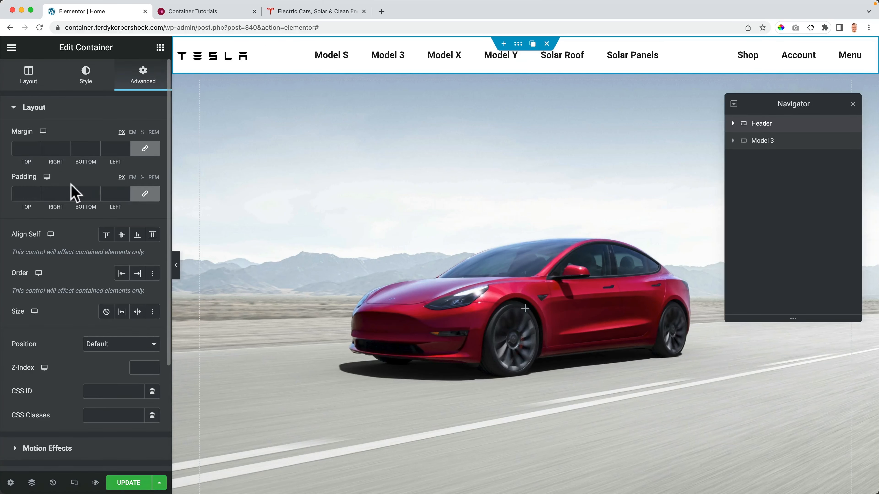
click(144, 194)
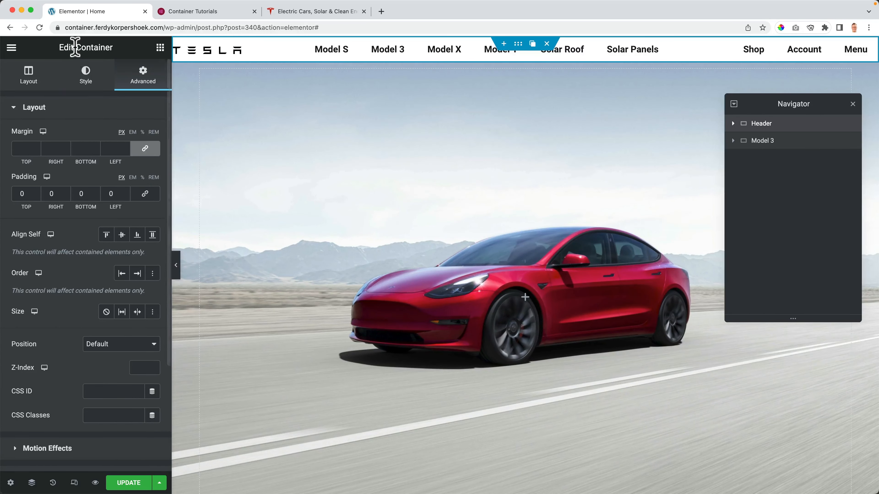
click(29, 75)
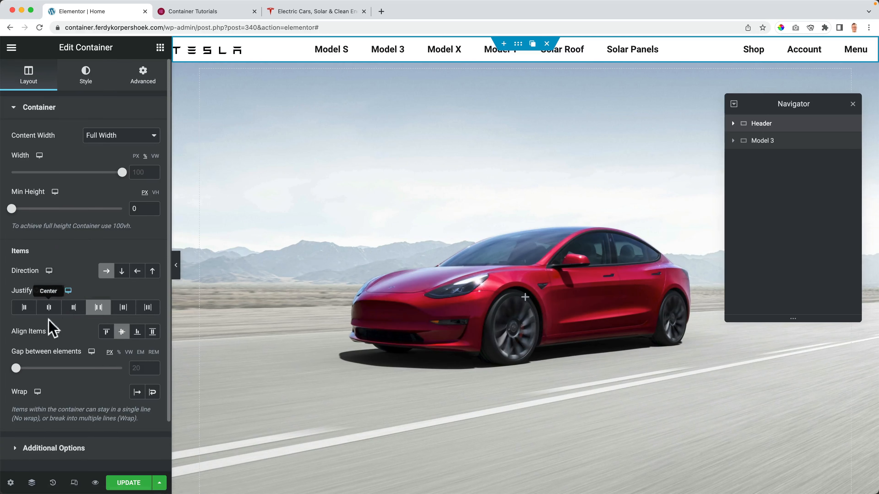
drag(20, 368, 51, 369)
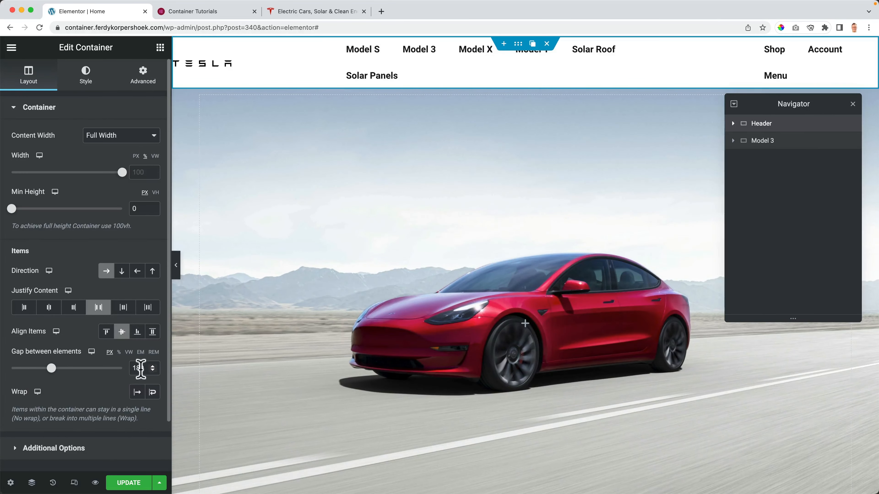
text(0)
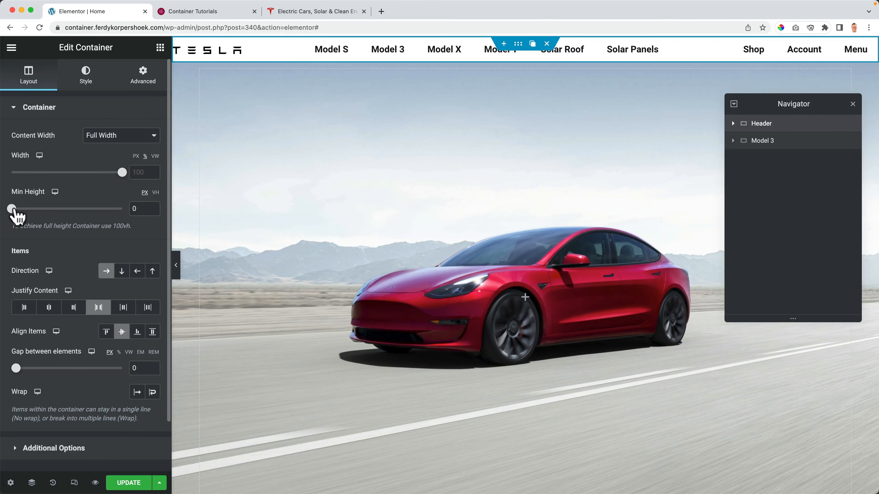
- Set the Header container's minimum height to 52 px, update the page and check it in the preview
drag(14, 210, 17, 212)
double_click(142, 209)
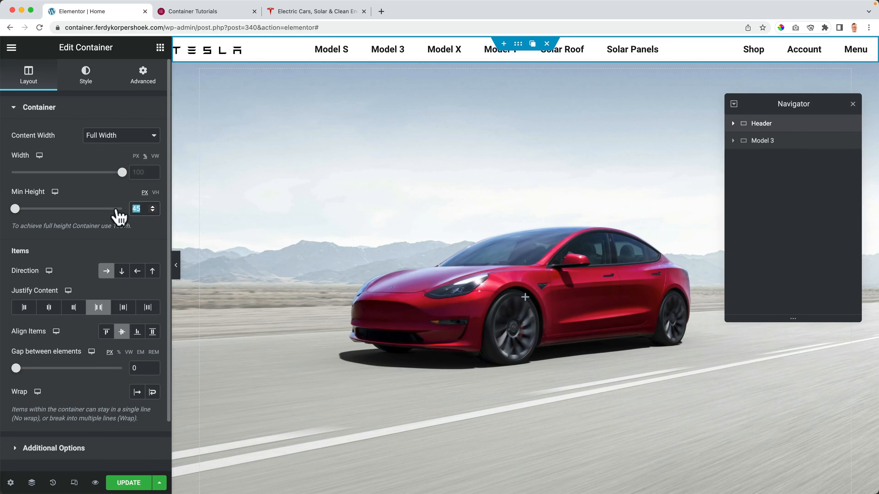
text(52)
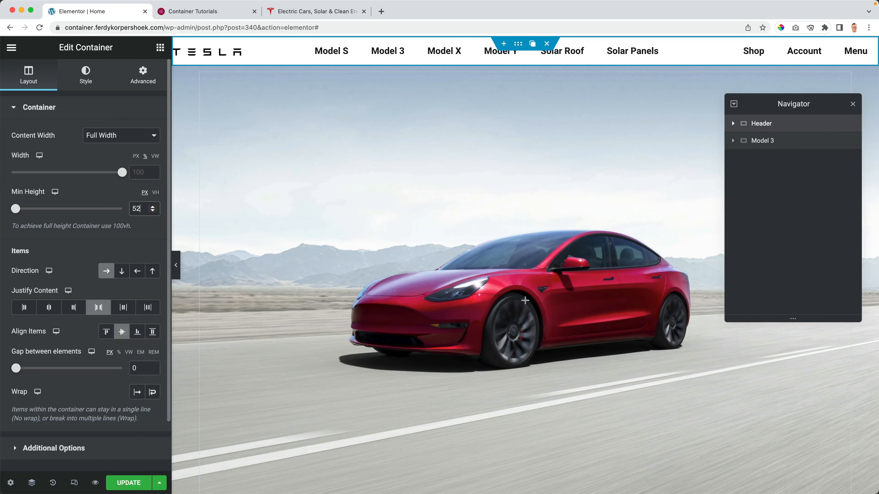
click(128, 484)
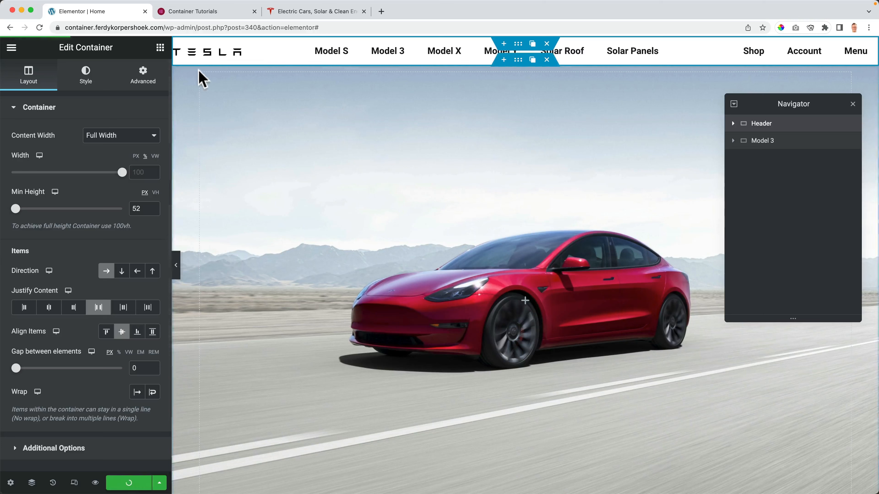
click(213, 15)
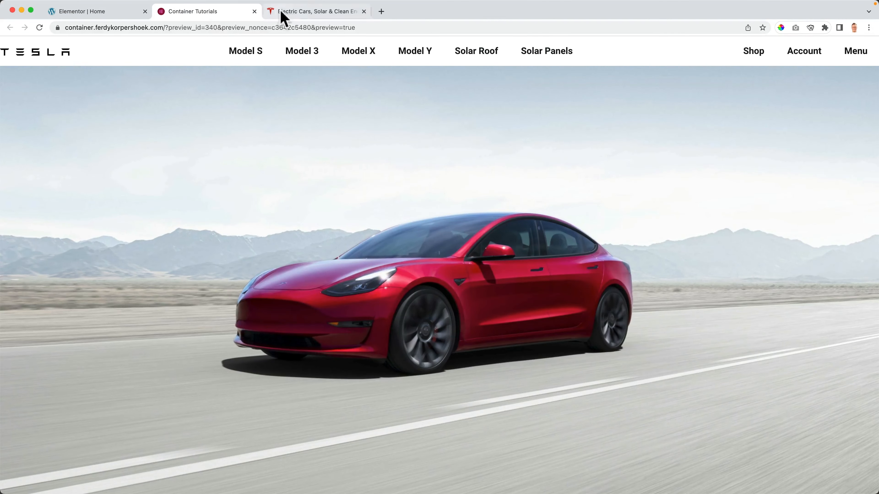
- Compare the header's height, spacing and menu styling in the preview and editor with the Tesla site
click(293, 14)
click(202, 12)
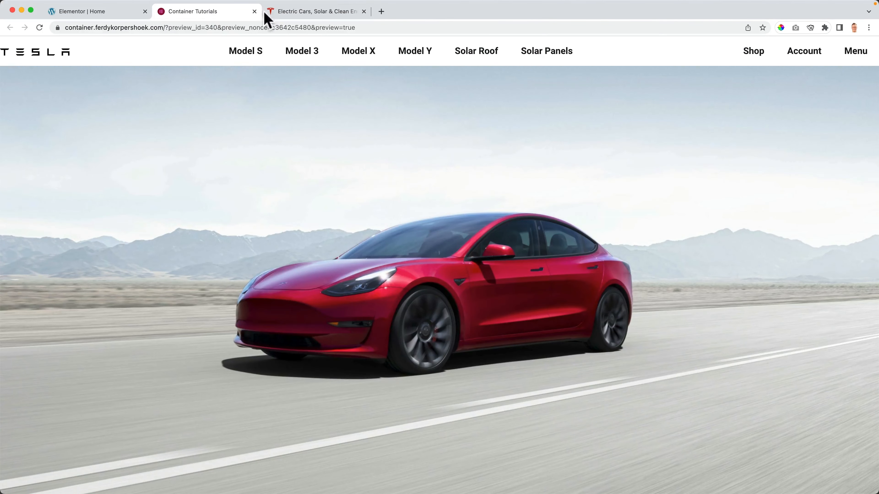
click(301, 14)
click(223, 12)
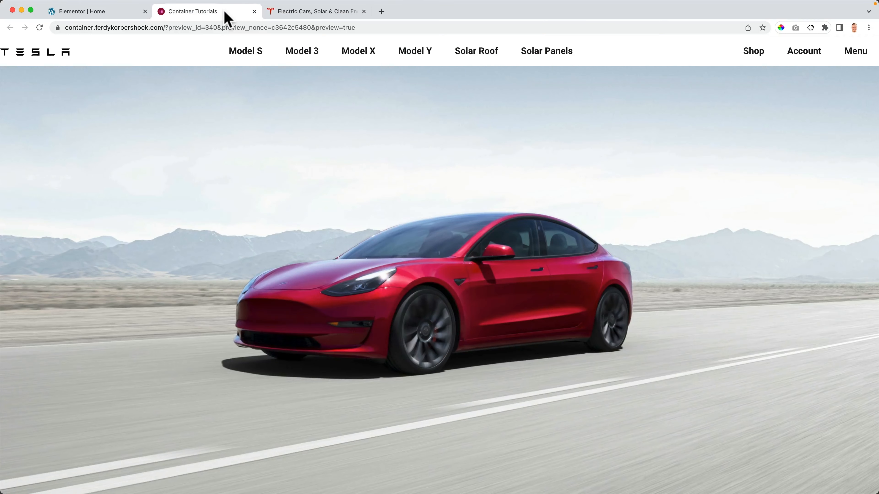
click(299, 14)
click(211, 13)
click(115, 14)
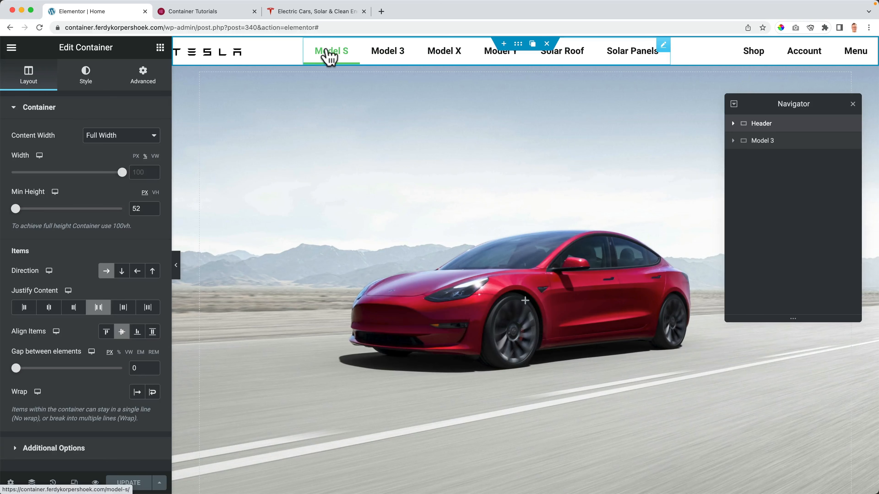
click(275, 13)
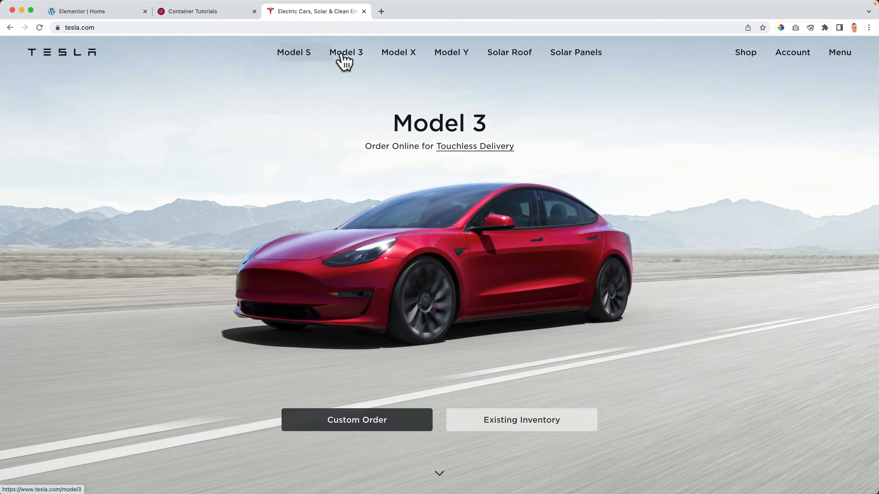
- Set the pointer style of the Header's main nav menu, the one listing the car models, to Background
click(211, 13)
click(114, 14)
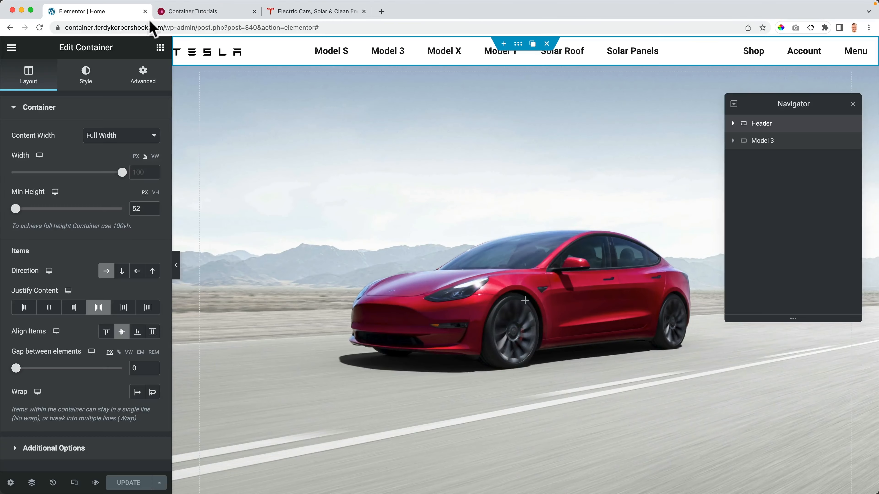
click(344, 58)
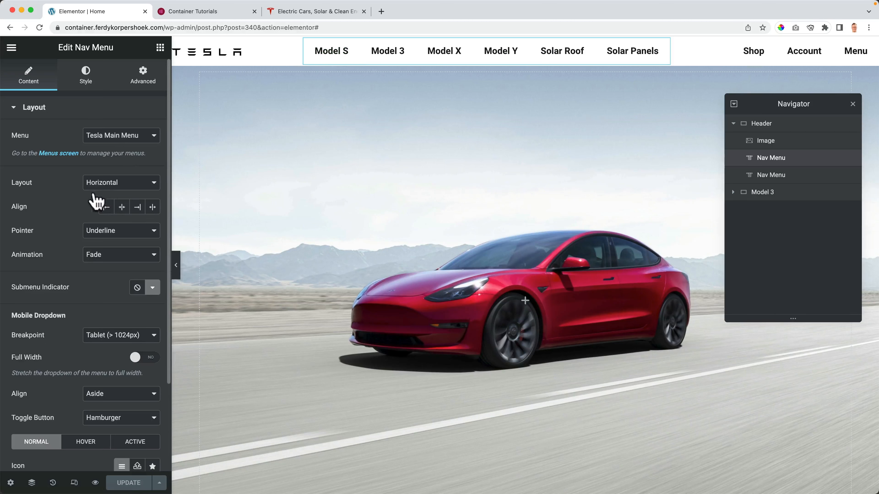
click(112, 237)
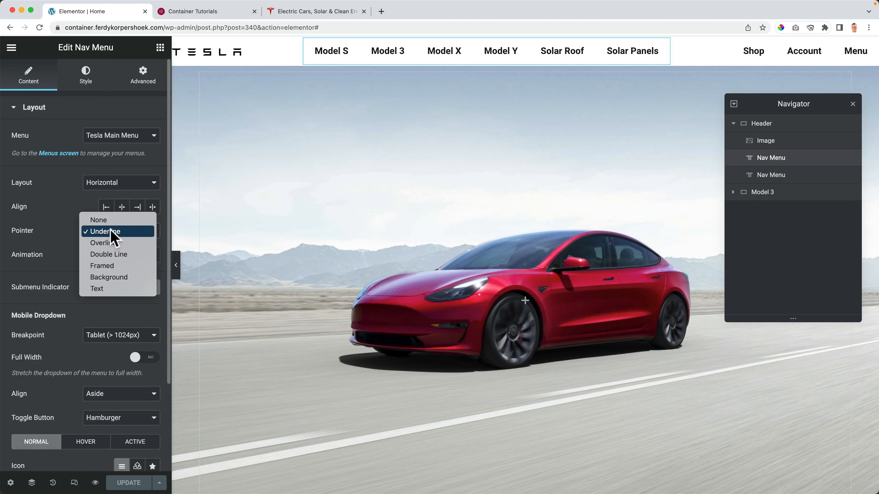
click(110, 277)
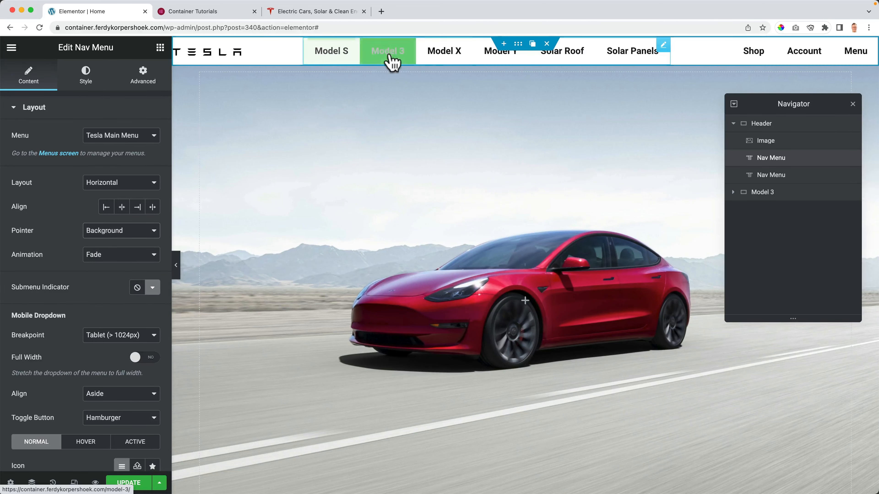
- Set the main nav menu's typography to the custom font Carmen Electa at 13 px
click(85, 80)
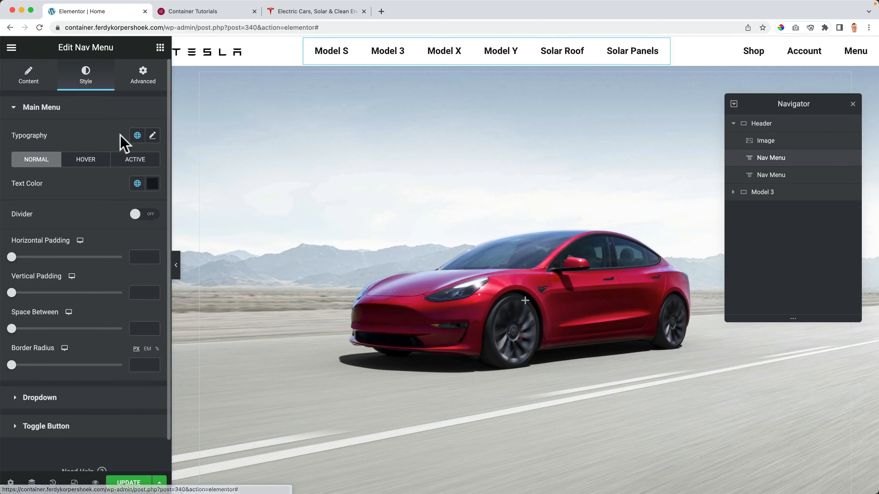
click(152, 136)
click(93, 188)
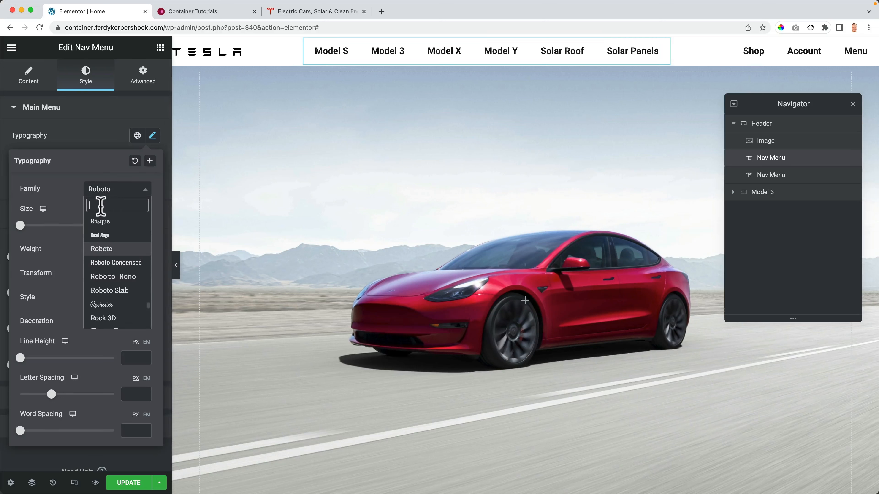
text(carmen)
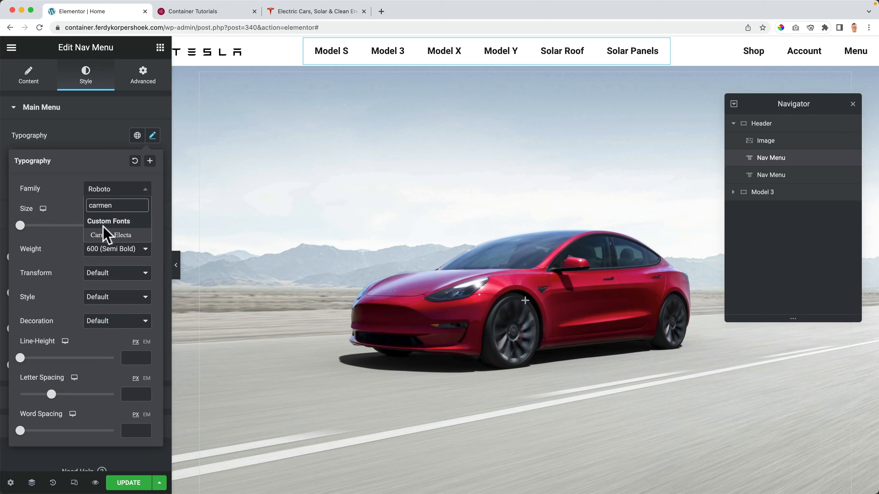
click(107, 235)
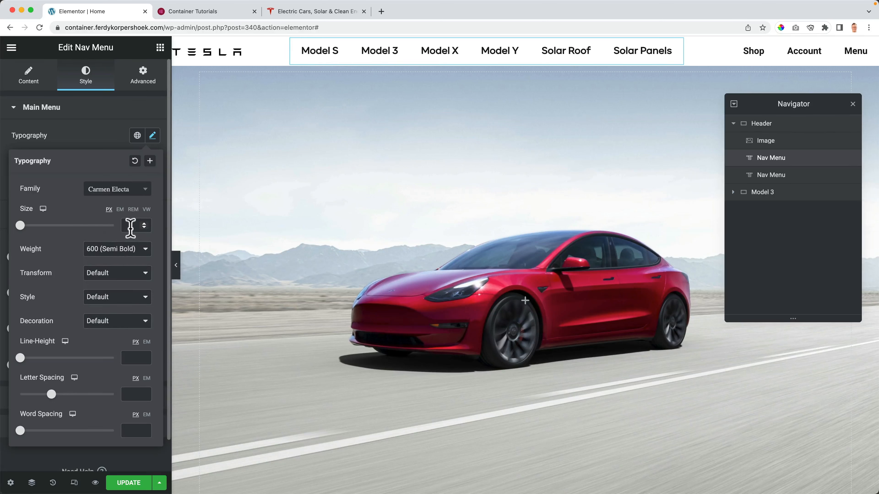
text(1)
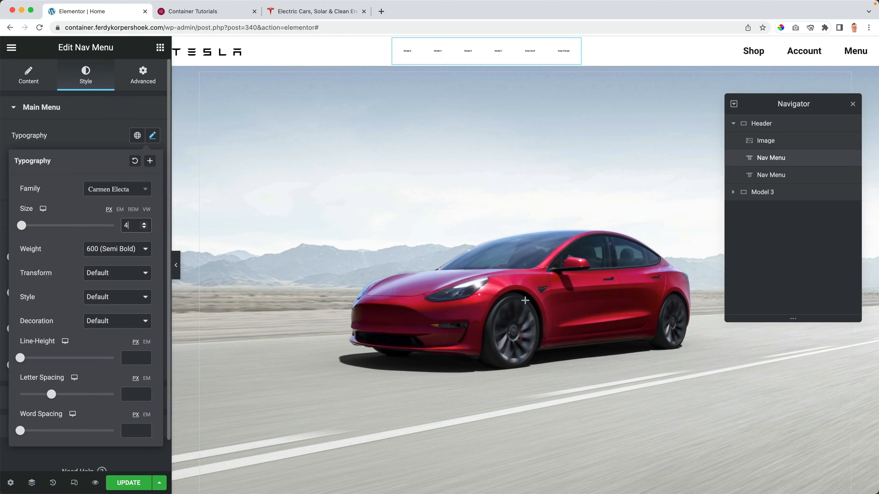
text(2)
key(Up)
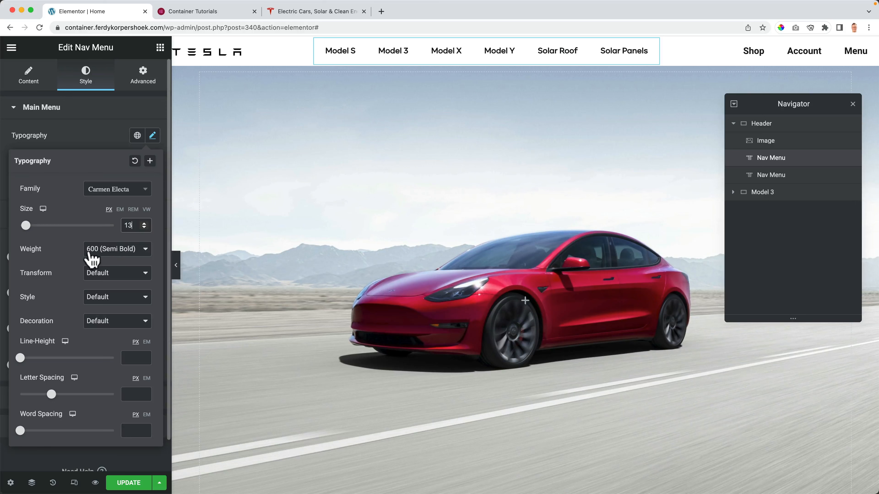
- Compare the menu text with the Tesla site and set the main nav menu's font weight to 500 (Medium)
click(318, 13)
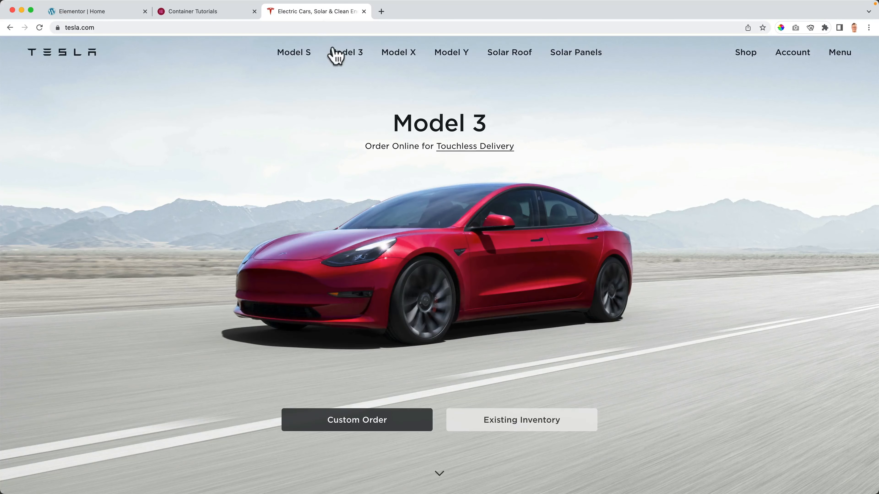
click(121, 13)
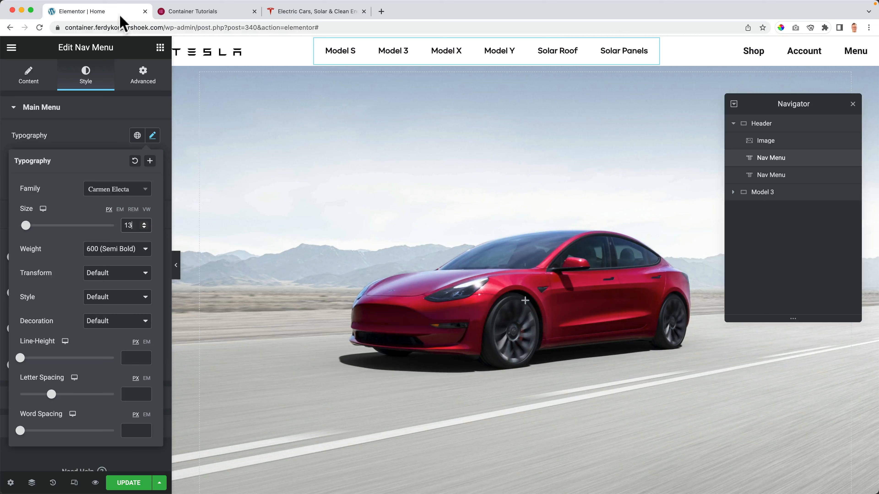
click(117, 250)
click(116, 239)
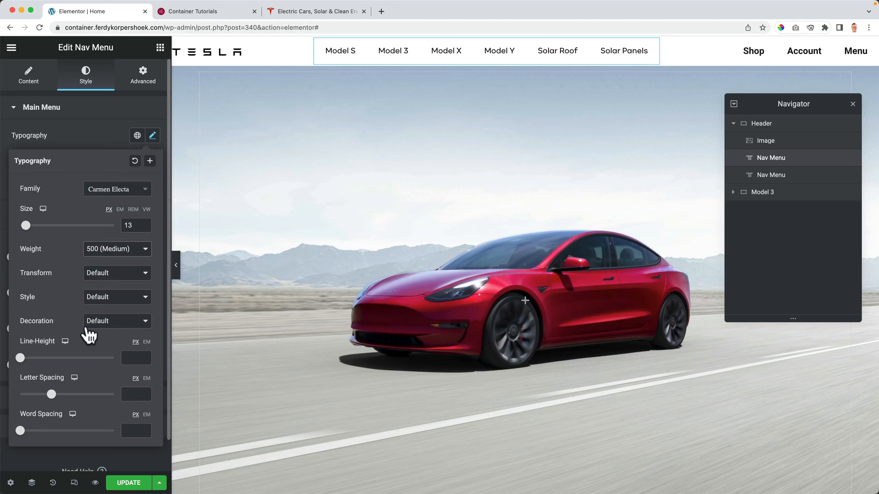
click(99, 120)
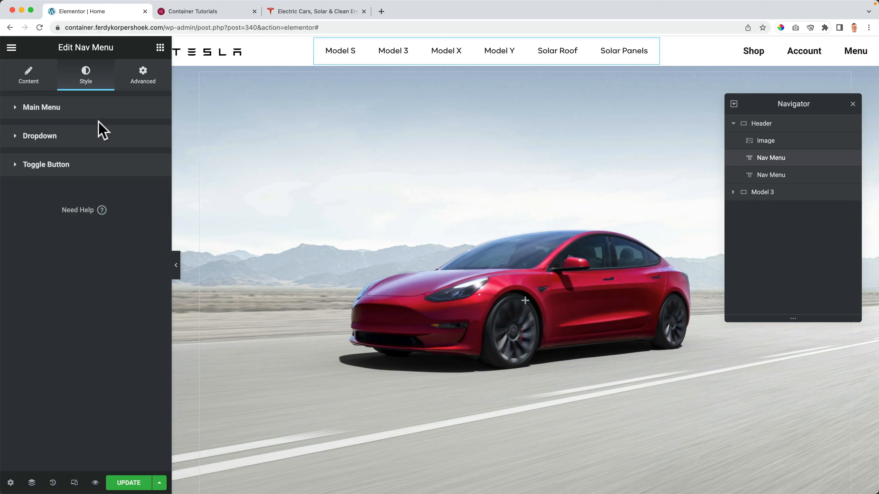
click(92, 111)
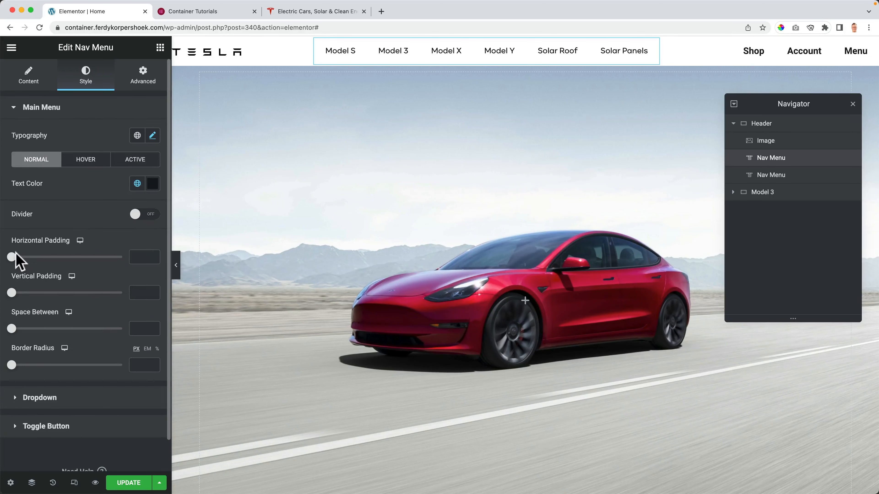
- Try a horizontal padding of 2 on the main nav menu, update the page and compare the preview with the Tesla site
drag(12, 256, 16, 257)
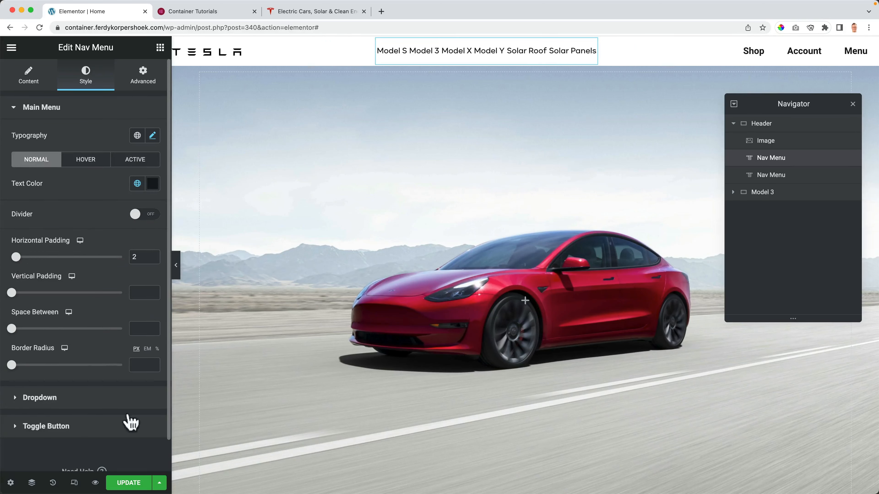
click(128, 483)
click(187, 11)
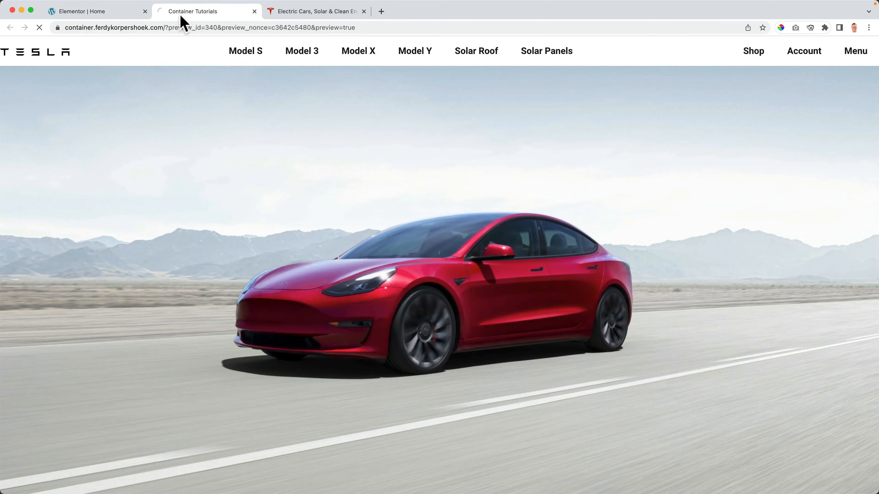
key(super+r)
click(280, 13)
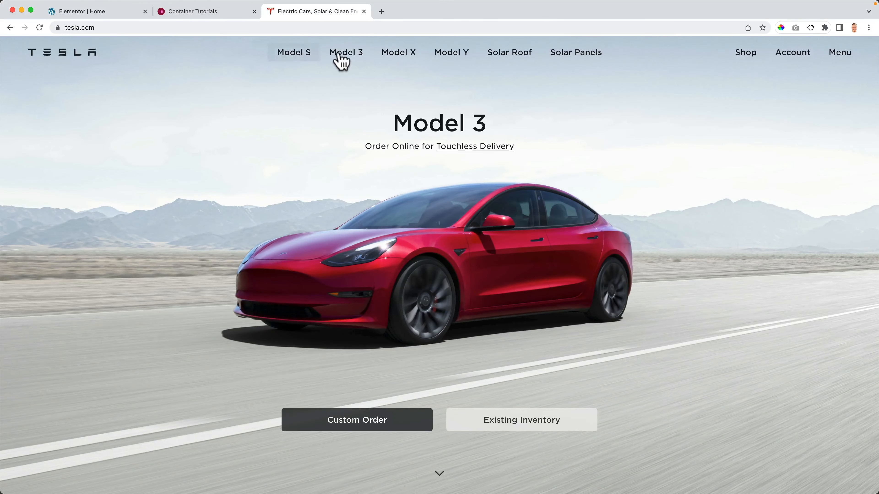
- Set the main nav menu's horizontal padding to 17 in the editor
click(118, 12)
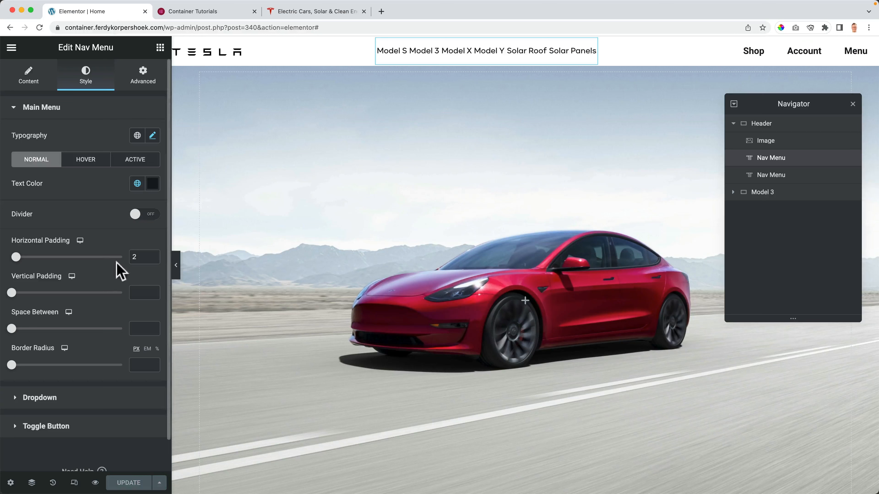
key(Up)
key(Up)
key(Up)
key(Up)
key(Up)
key(Up)
key(Up)
key(Up)
key(Up)
key(Up)
key(Up)
key(Up)
key(Up)
key(Up)
key(Up)
key(Up)
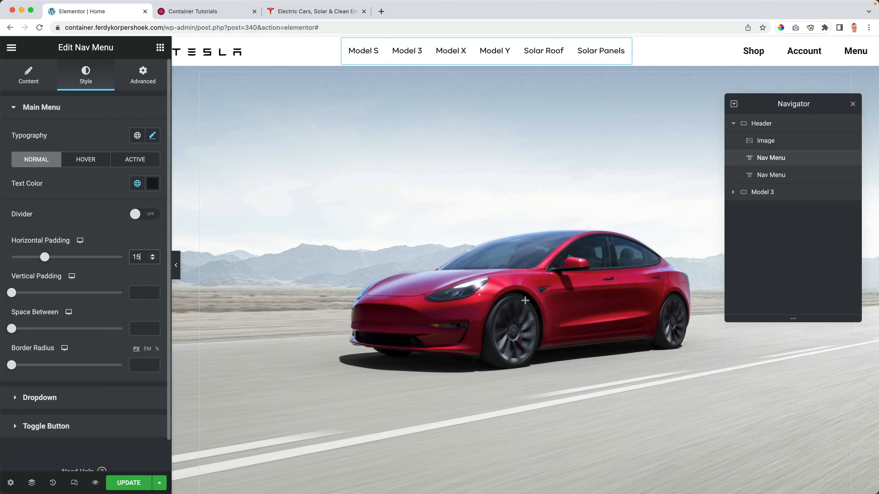
key(Down)
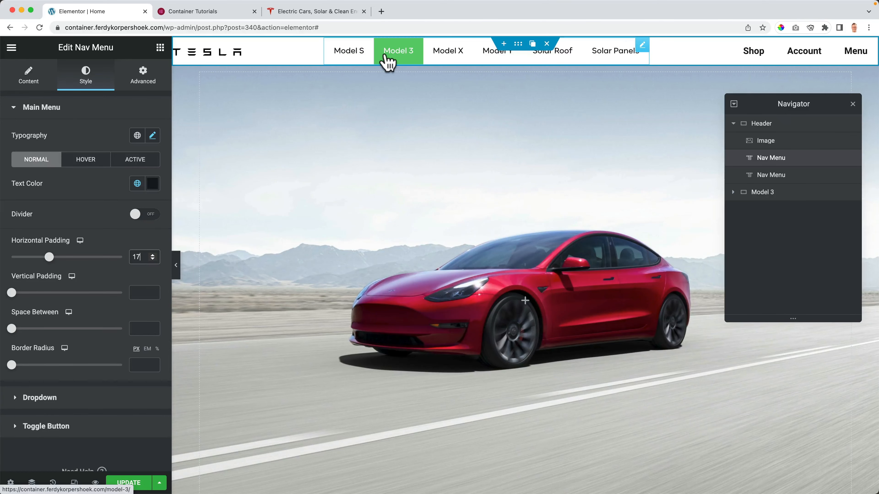
- Compare the Tesla site's menu highlight height and set the main nav menu's vertical padding to 5
click(313, 15)
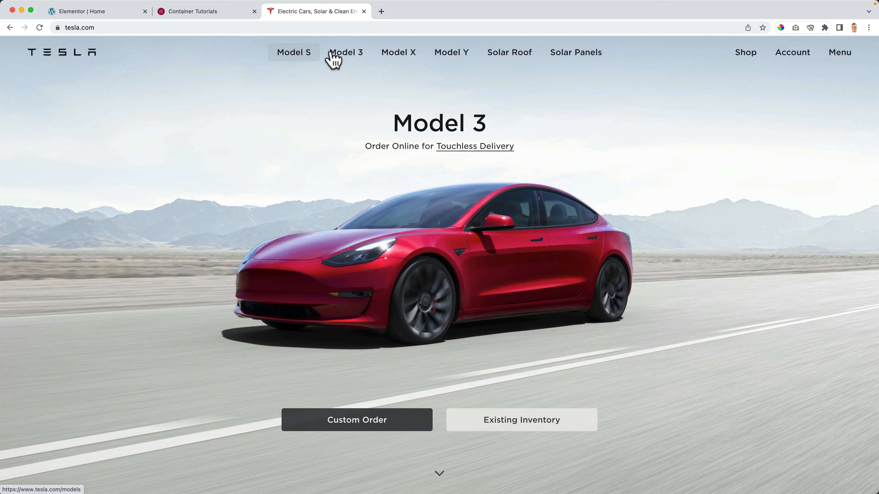
click(127, 13)
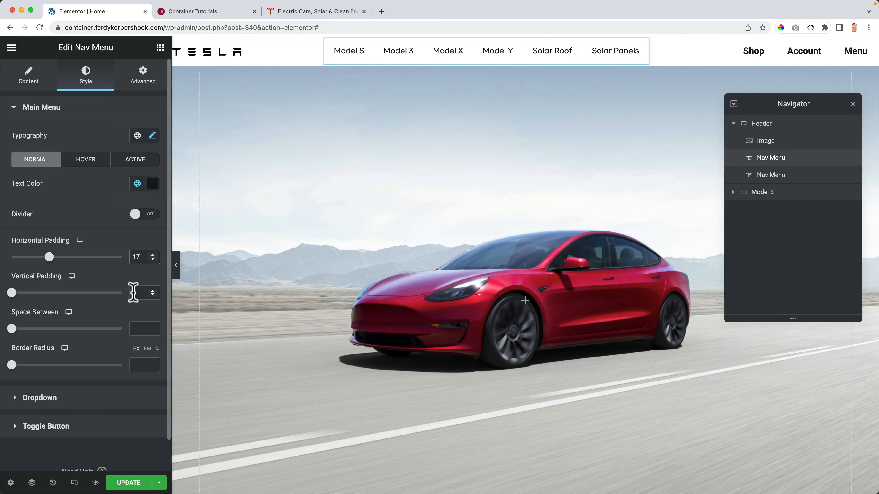
text(3)
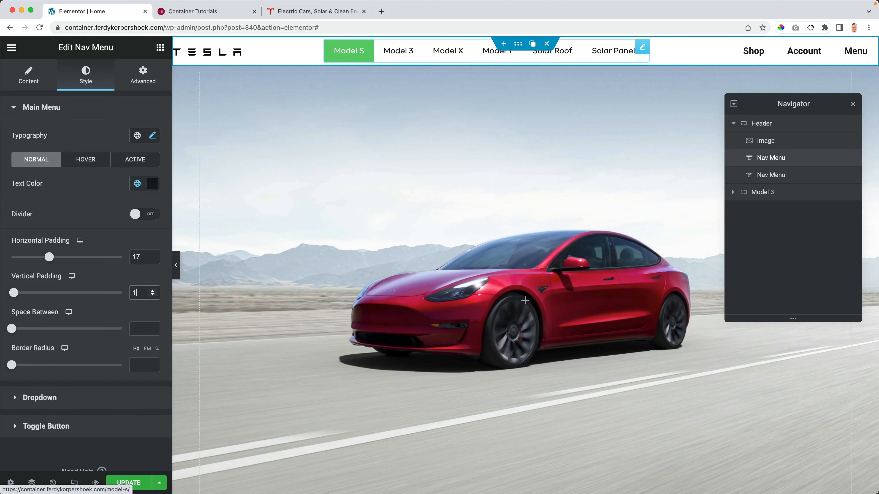
key(Up)
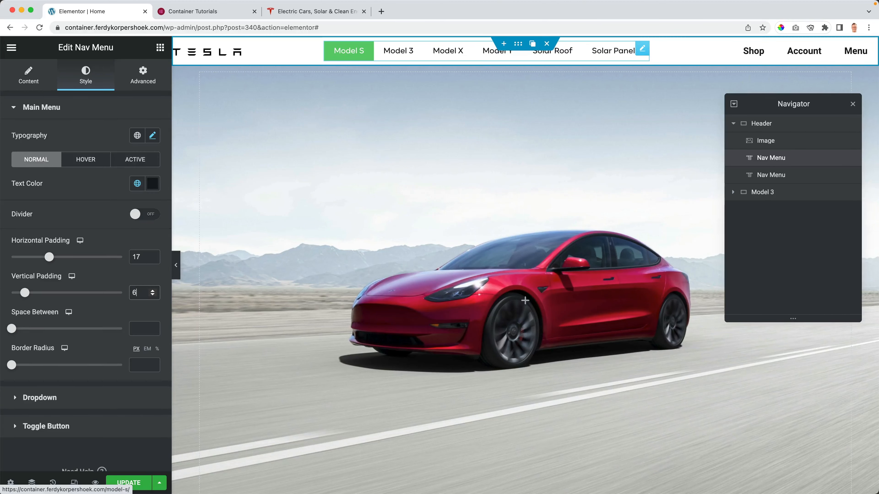
key(Up)
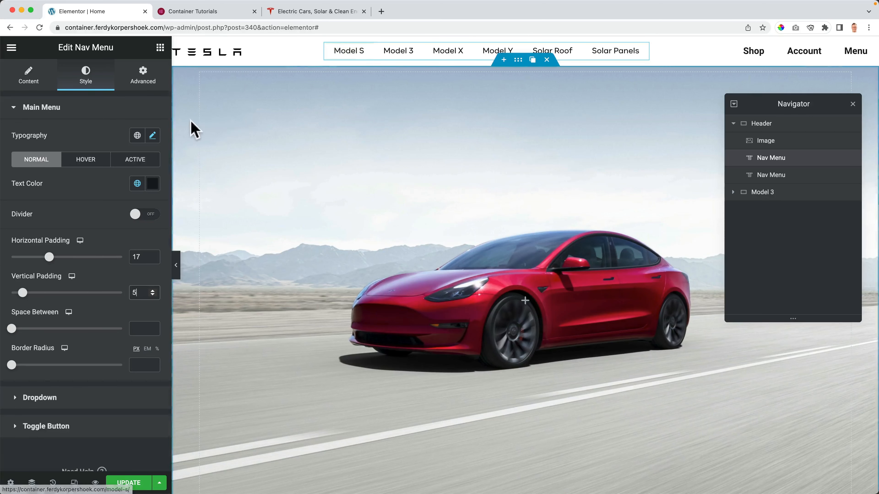
- Set the main nav menu's hover pointer color to nearly transparent black, #00000017, and return to the normal-state settings
click(89, 117)
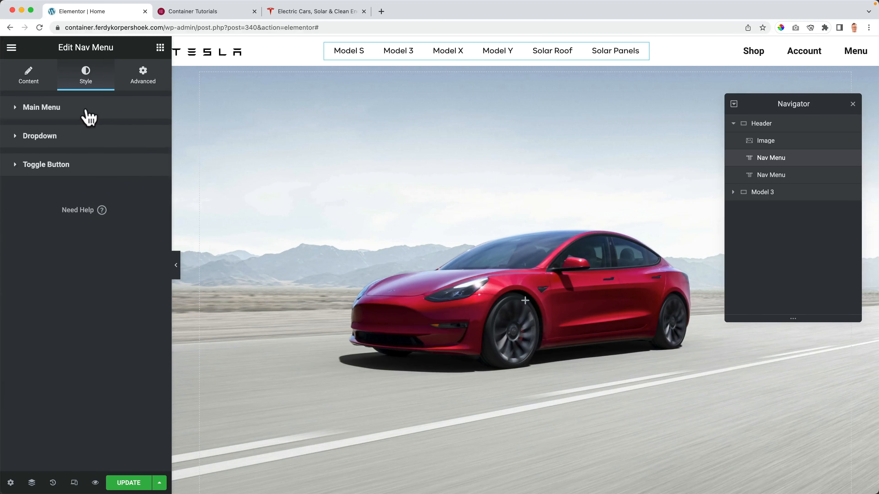
click(76, 114)
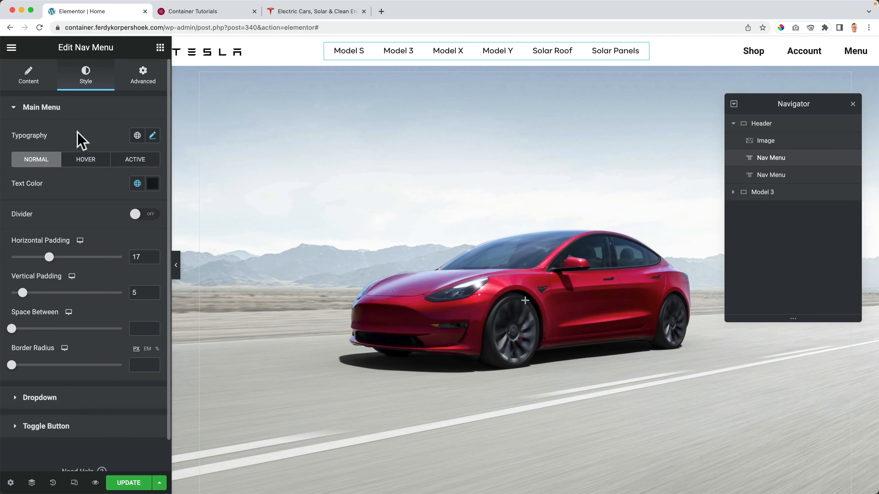
click(86, 164)
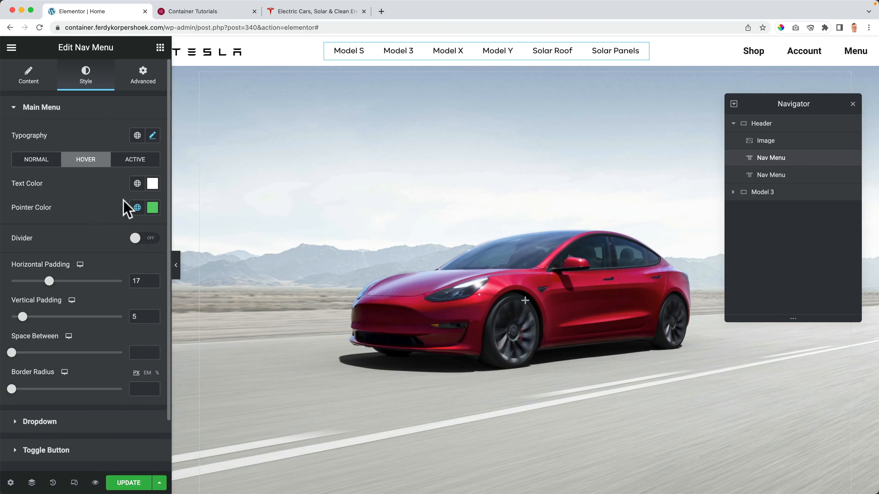
click(138, 208)
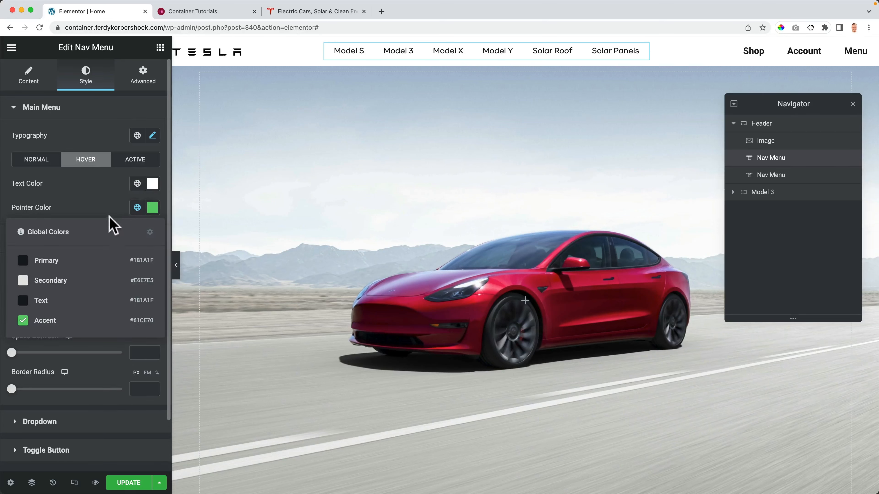
click(153, 210)
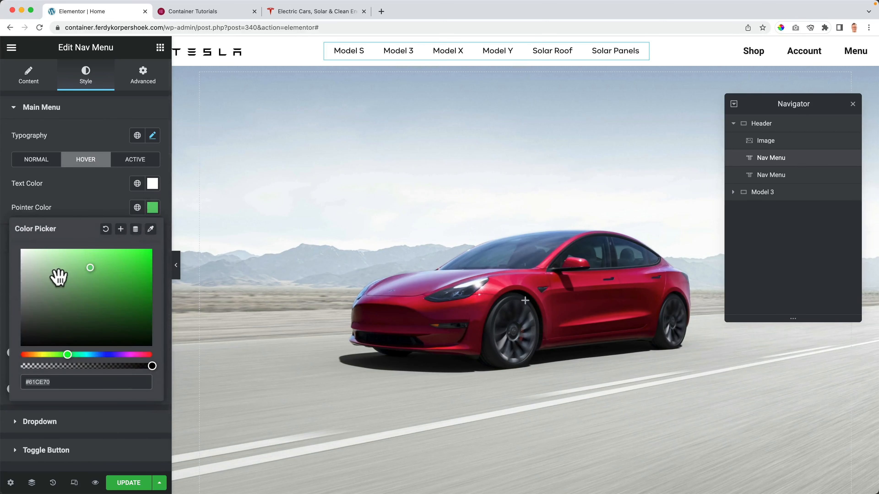
click(21, 344)
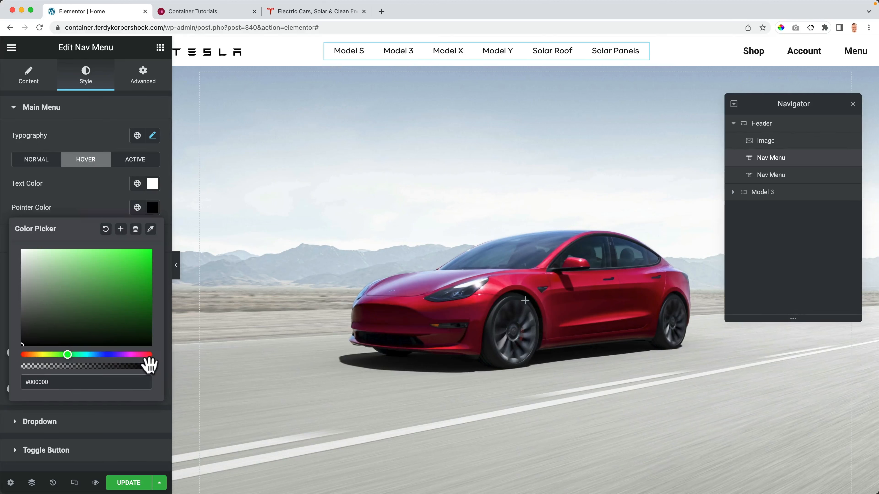
drag(148, 367, 37, 368)
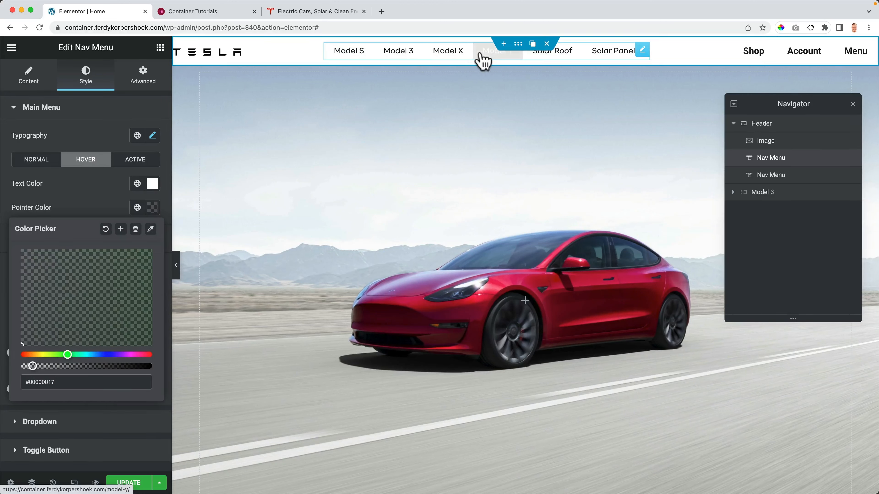
click(108, 183)
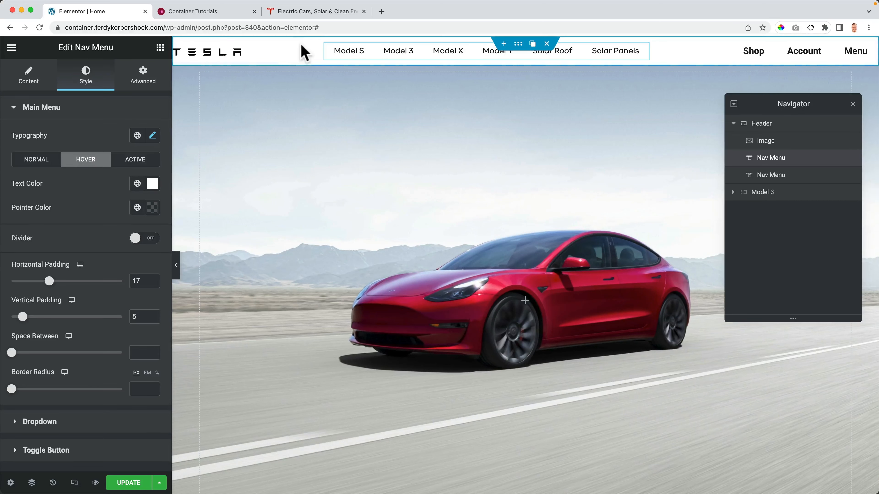
click(43, 161)
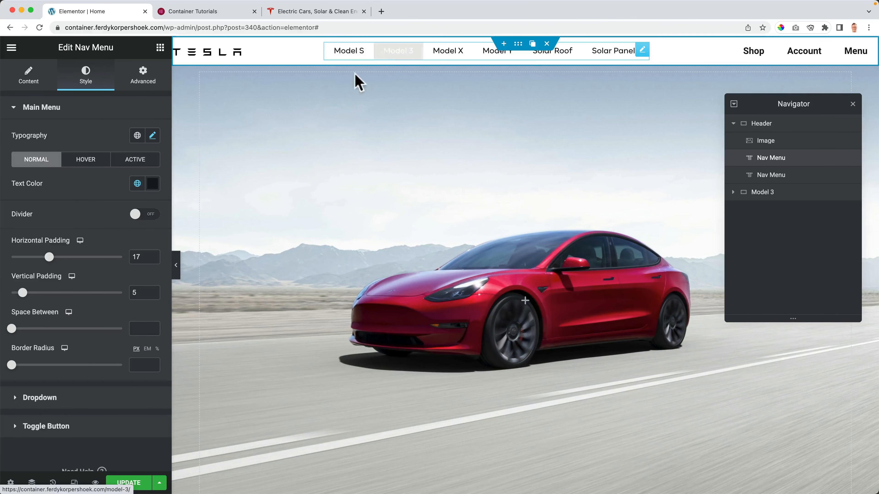
- Set the main nav menu's border radius to 5 after checking the Tesla site, and change its hover text color to the dark global color
click(313, 12)
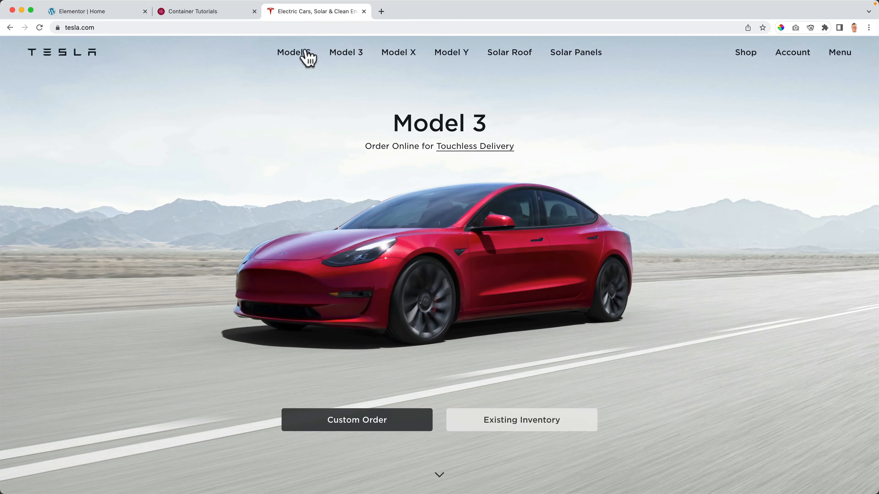
click(91, 13)
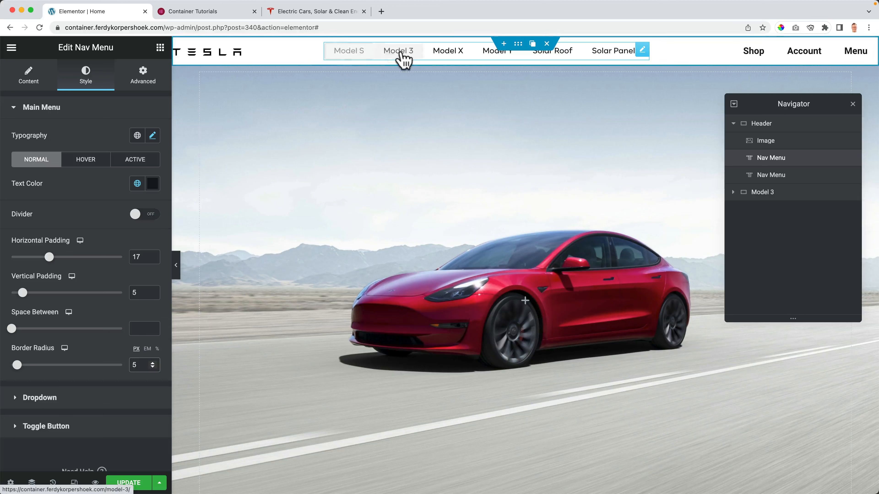
click(87, 161)
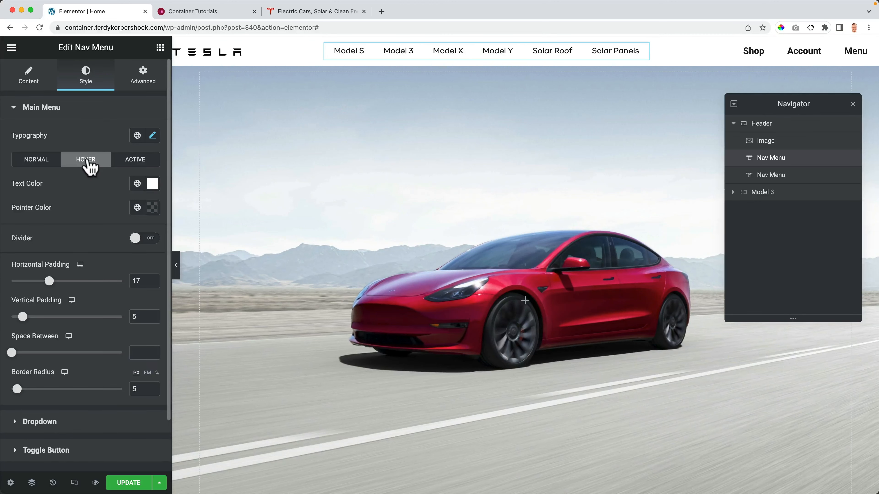
click(137, 184)
click(59, 237)
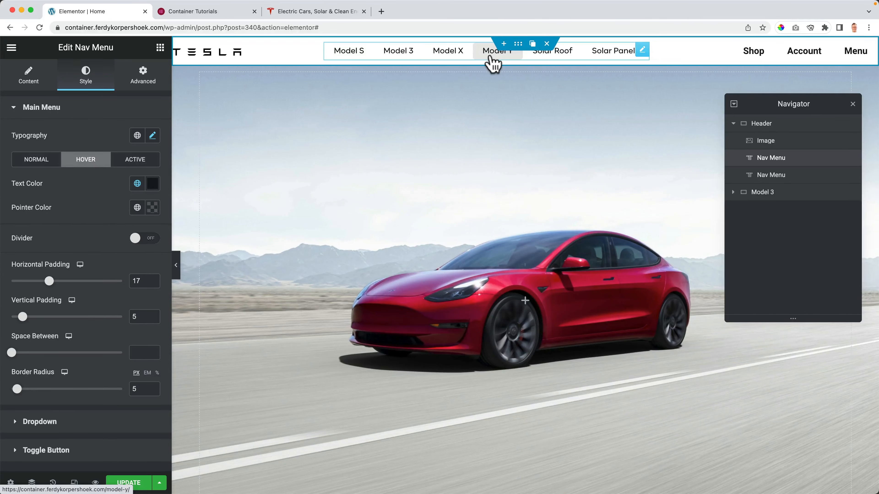
- Copy the main nav menu's style and paste it onto the Shop, Account and Menu nav menu
right_click(398, 56)
click(431, 97)
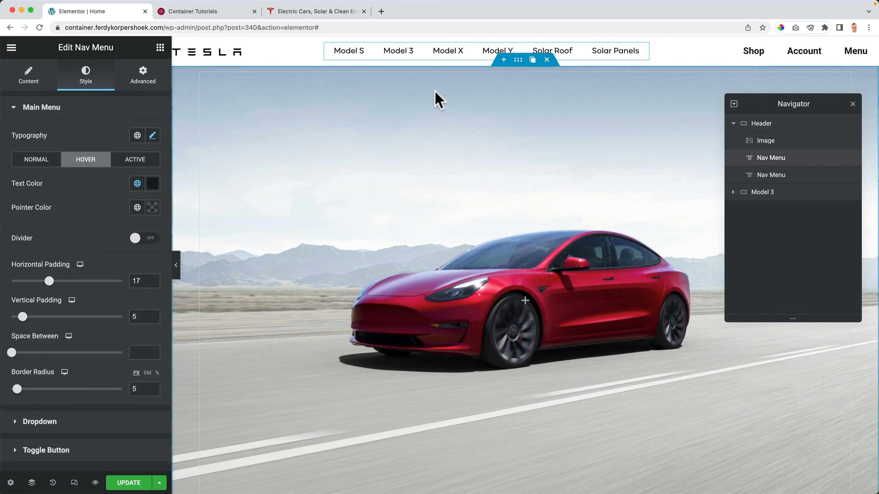
right_click(740, 56)
click(772, 136)
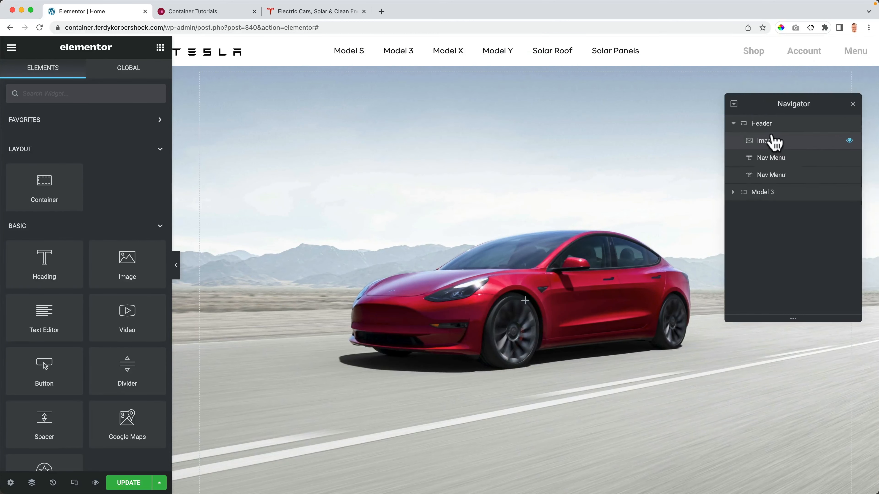
- Update the page and compare the preview's header menus with the Tesla site
click(130, 482)
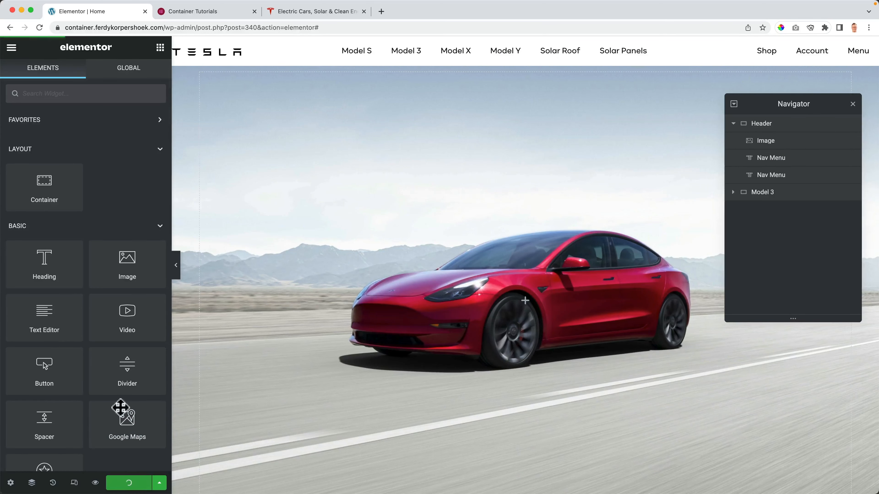
click(197, 11)
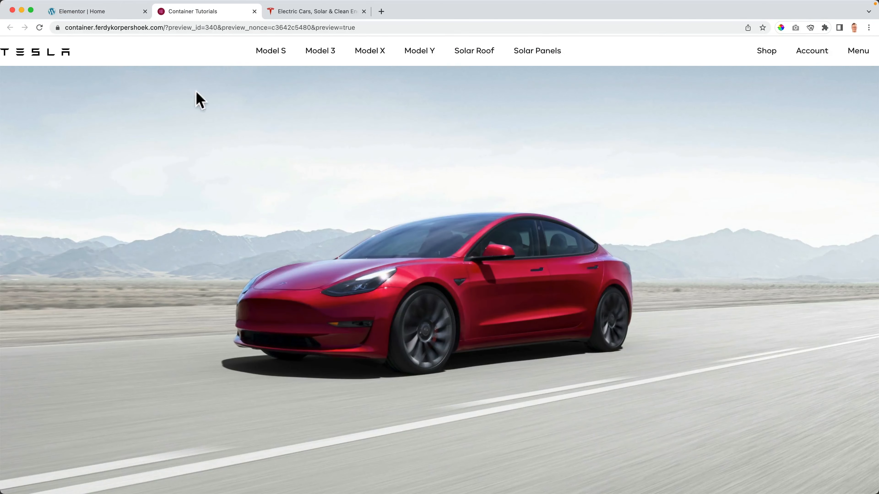
click(288, 14)
click(214, 12)
click(303, 12)
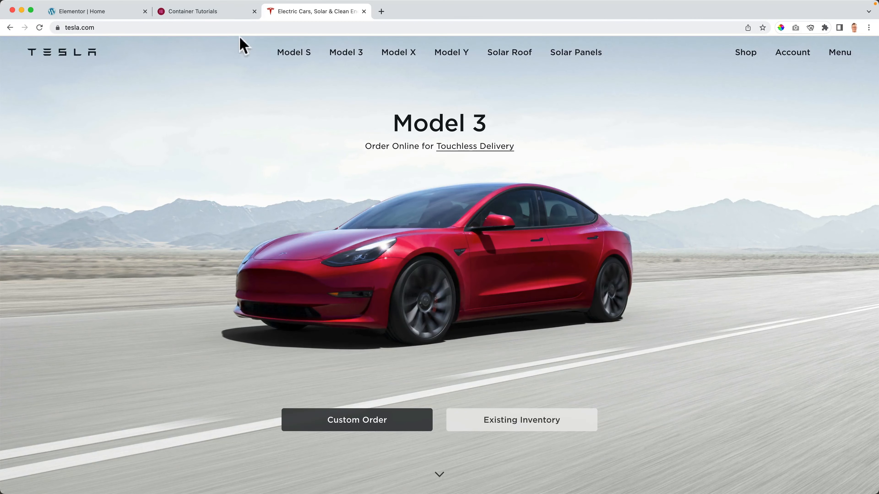
- Set all margins of the Model 3 container to 0 and unlink the margin values
click(113, 12)
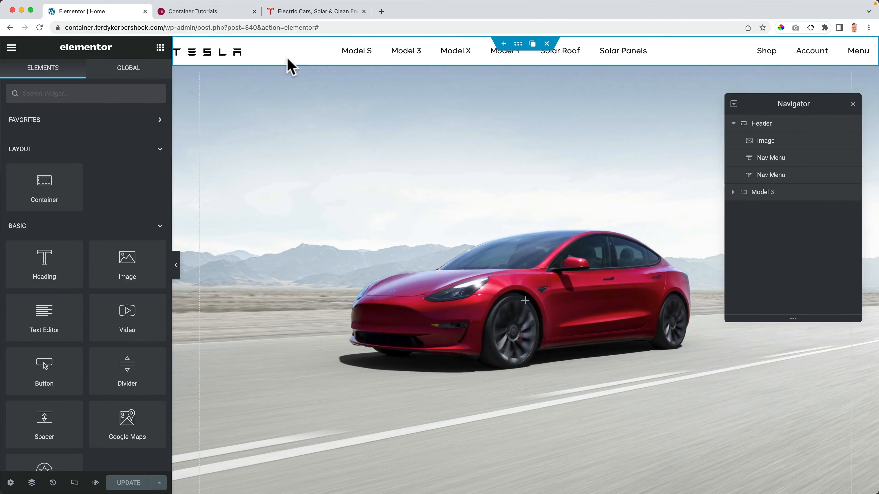
click(518, 44)
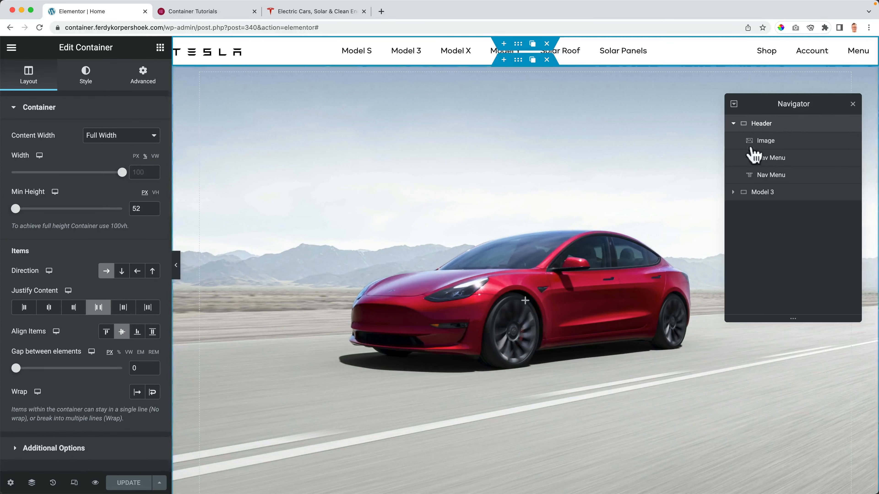
click(733, 123)
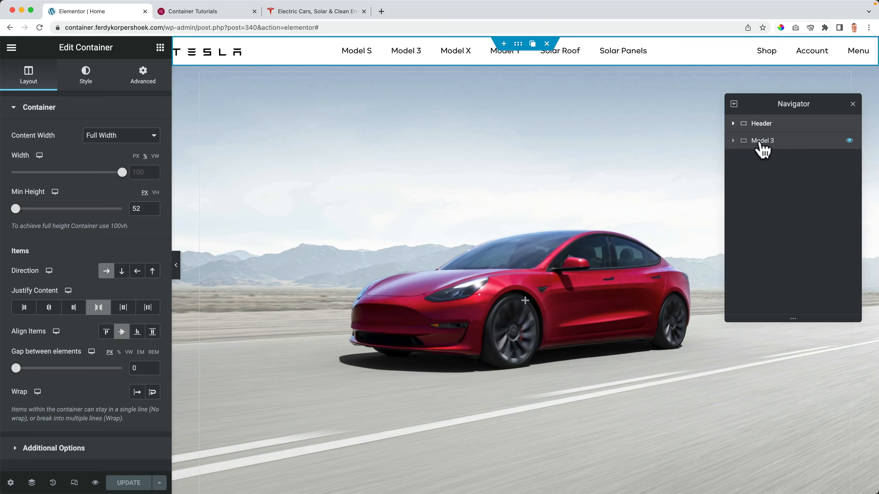
click(760, 142)
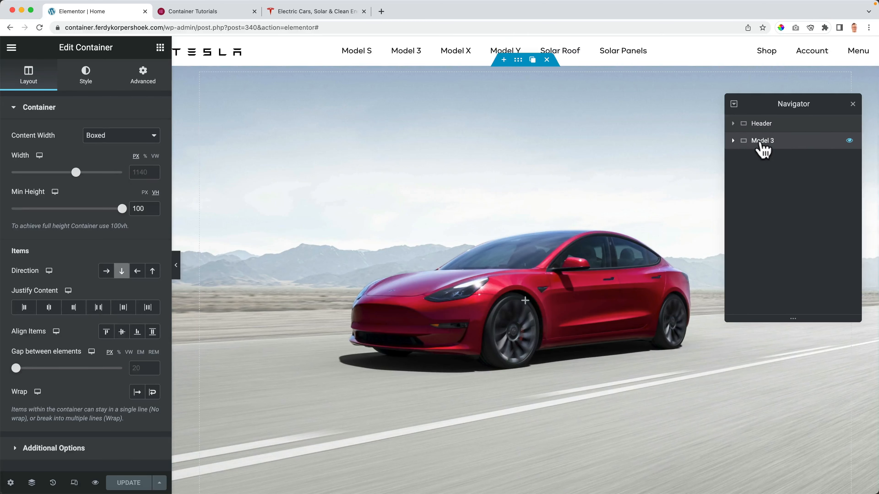
click(145, 84)
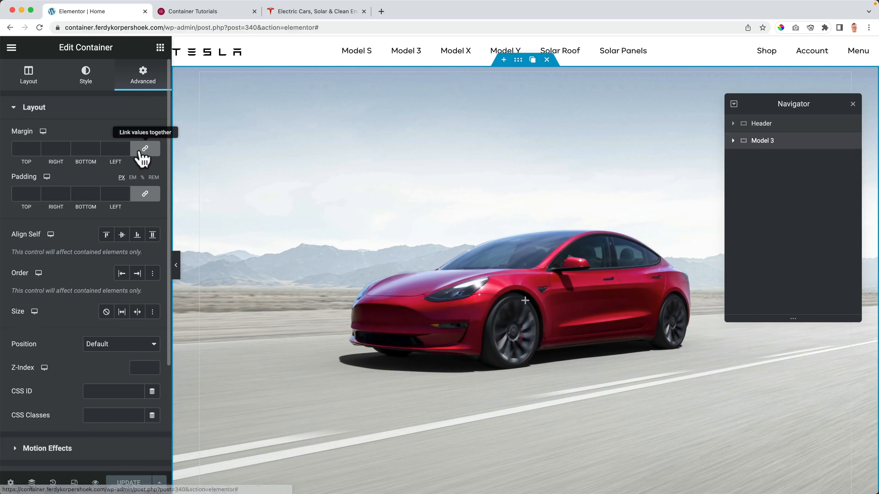
click(89, 149)
text(1)
key(BackSpace)
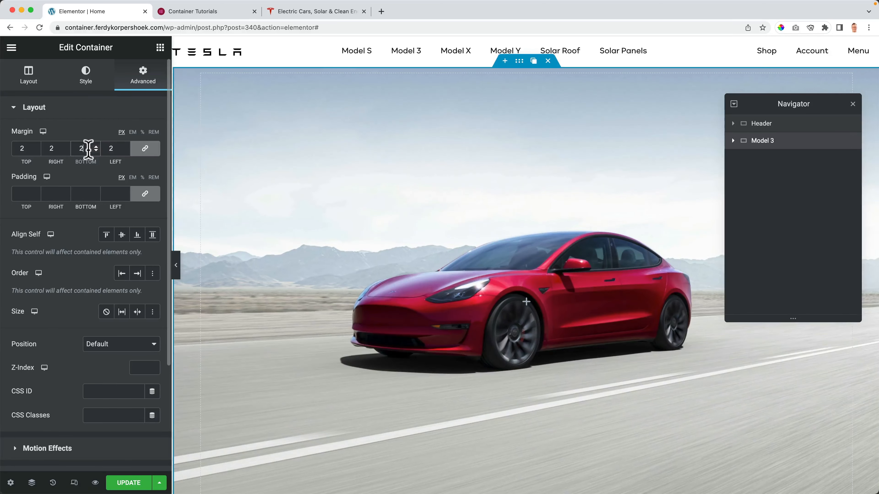
text(0)
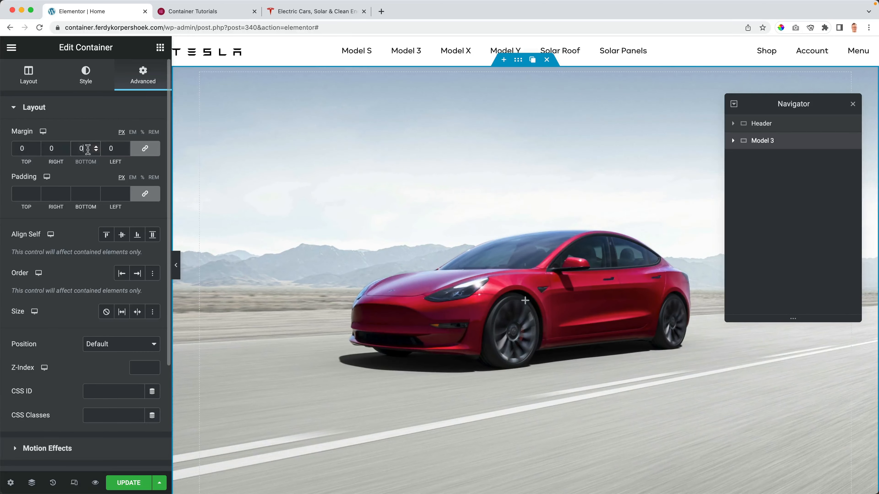
click(146, 149)
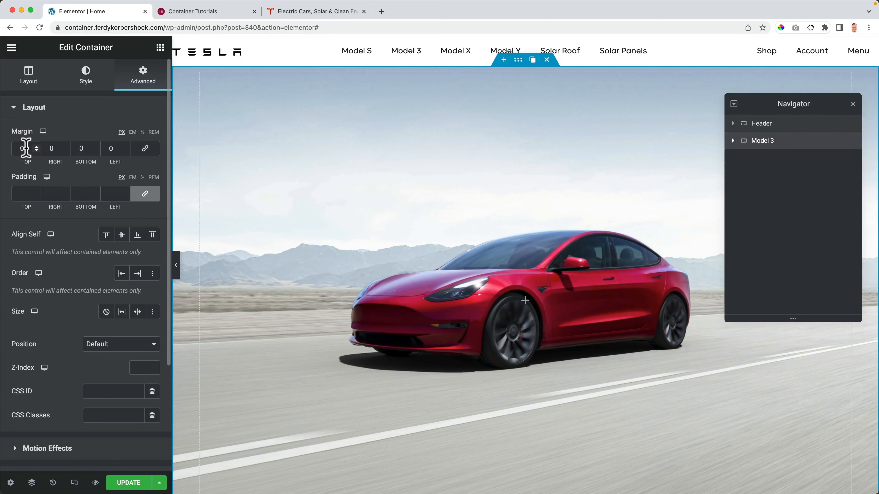
- Try several positive and negative top margins on the Model 3 container and set its top margin to -52 px
key(Up)
key(Up)
key(Up)
key(Up)
key(Up)
key(Up)
key(Up)
key(Up)
key(Up)
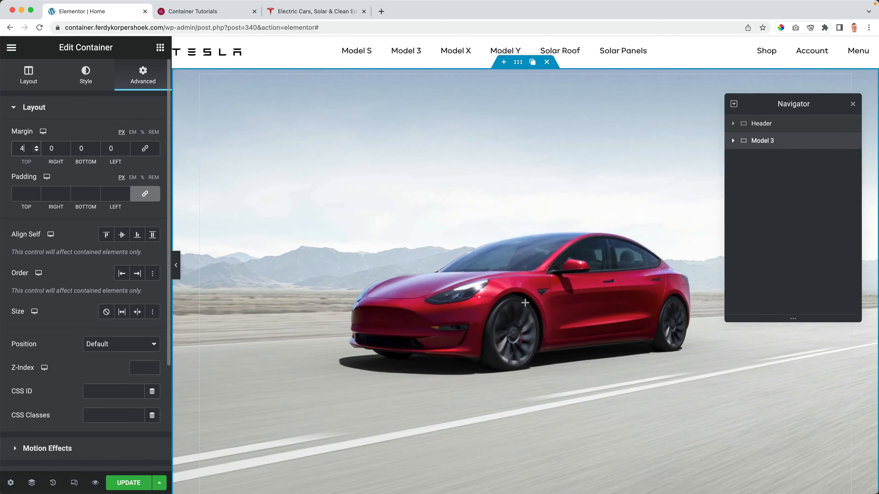
key(Up)
key(Up)
key(Up)
key(Up)
key(Down)
key(Down)
key(Down)
key(Down)
key(Down)
key(Down)
key(Down)
key(Down)
key(Down)
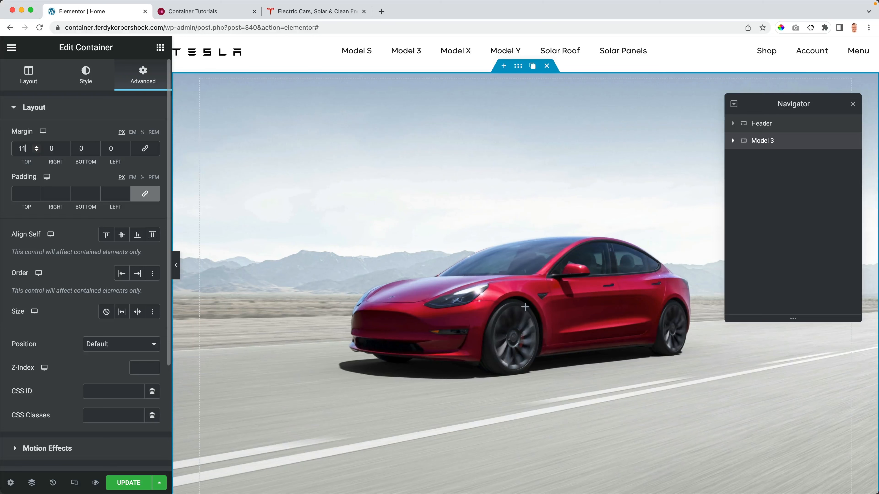
key(Down)
key(Down)
key(Down)
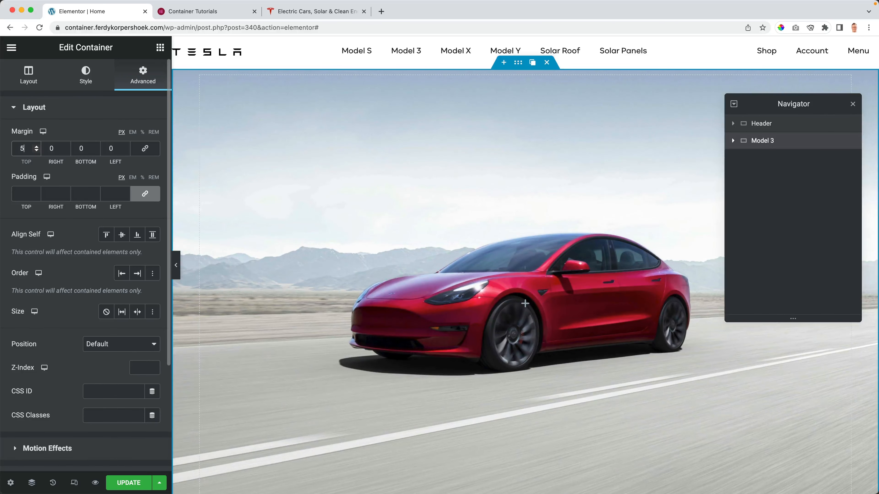
key(Down)
key(Down)
key(Down)
key(Down)
key(Down)
key(Down)
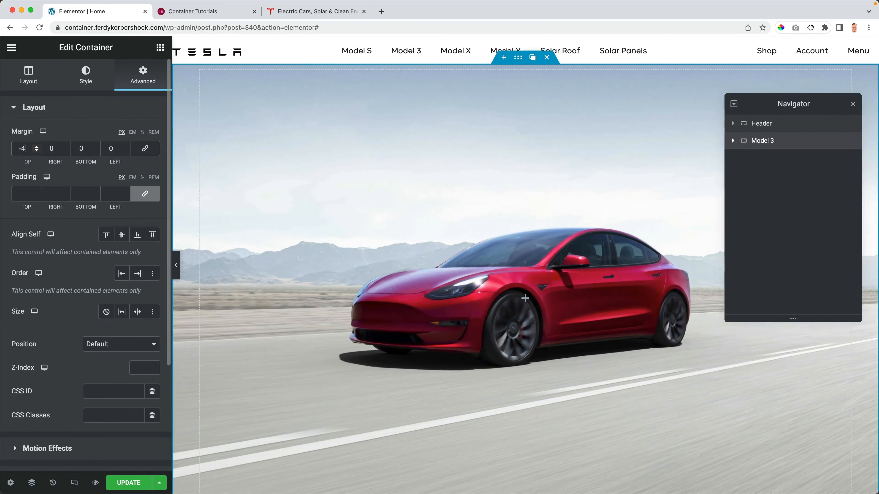
text(2)
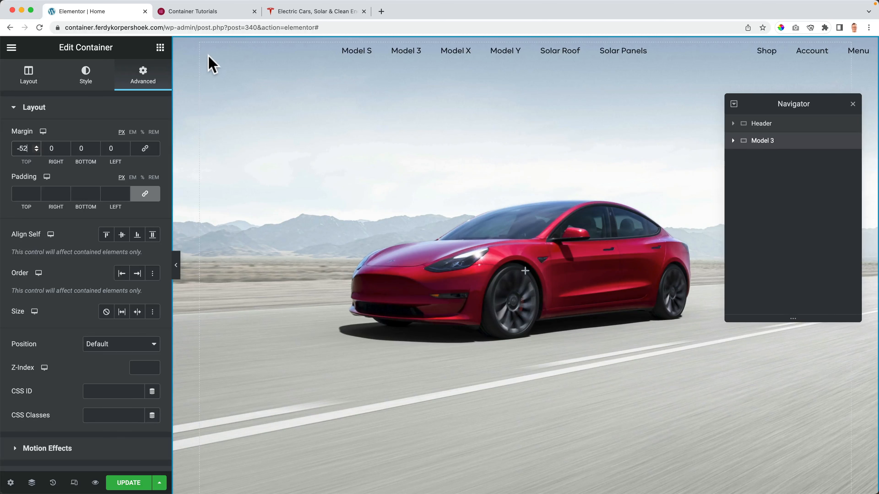
- Set the z-index of the logo image in the Header container to 10
click(757, 125)
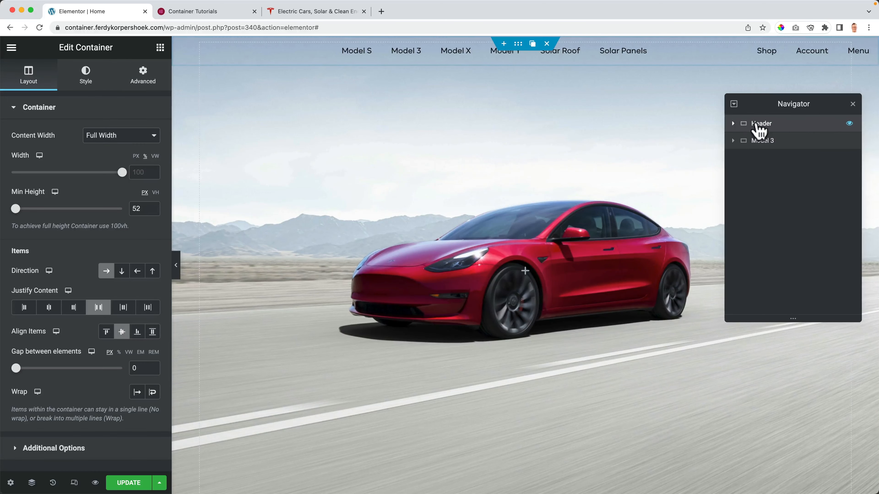
click(733, 124)
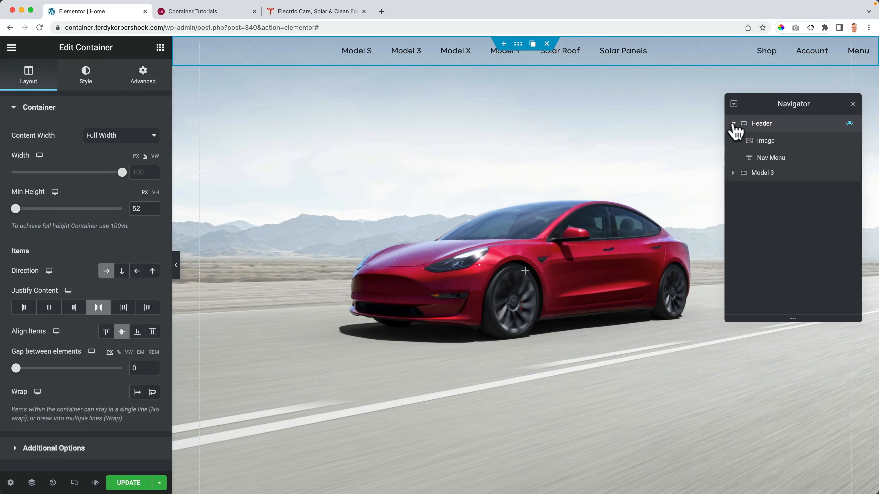
click(764, 143)
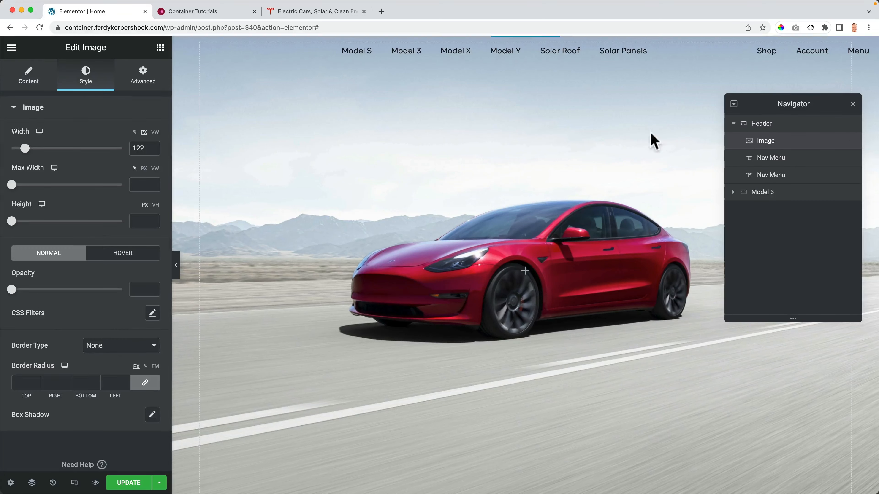
click(143, 82)
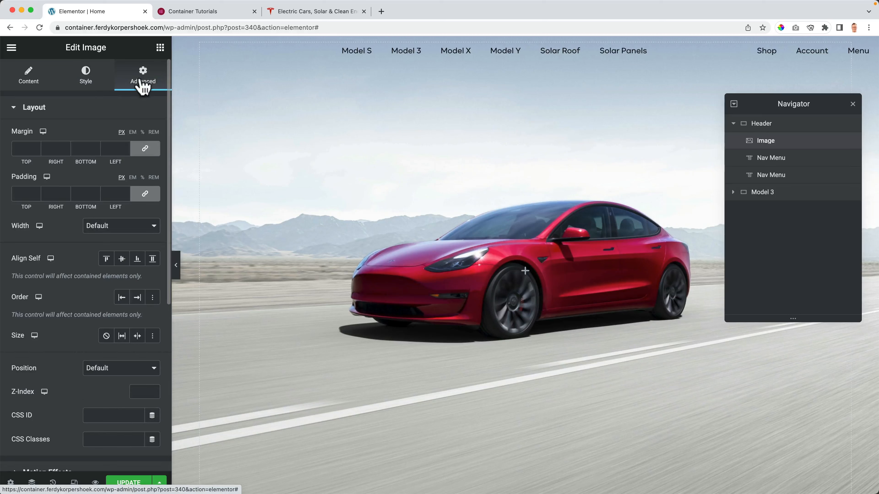
scroll(122, 294, down, 4)
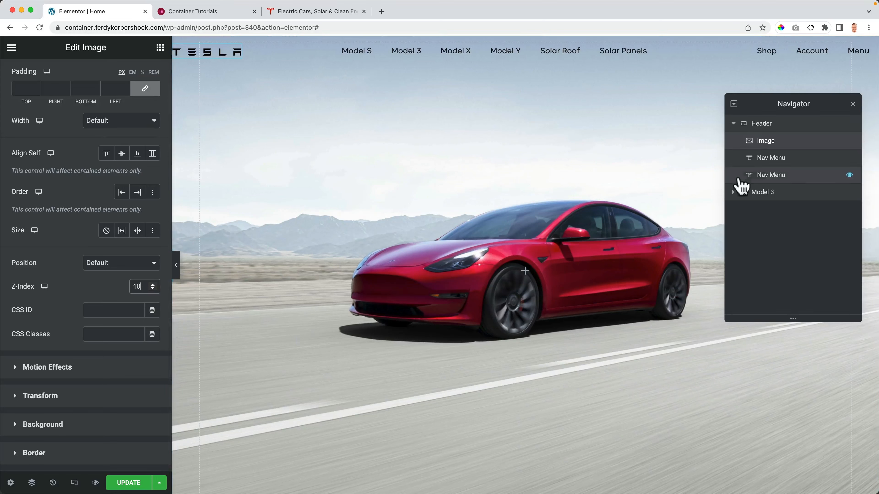
- Set the z-index of both nav menus in the Header container to 10
click(769, 160)
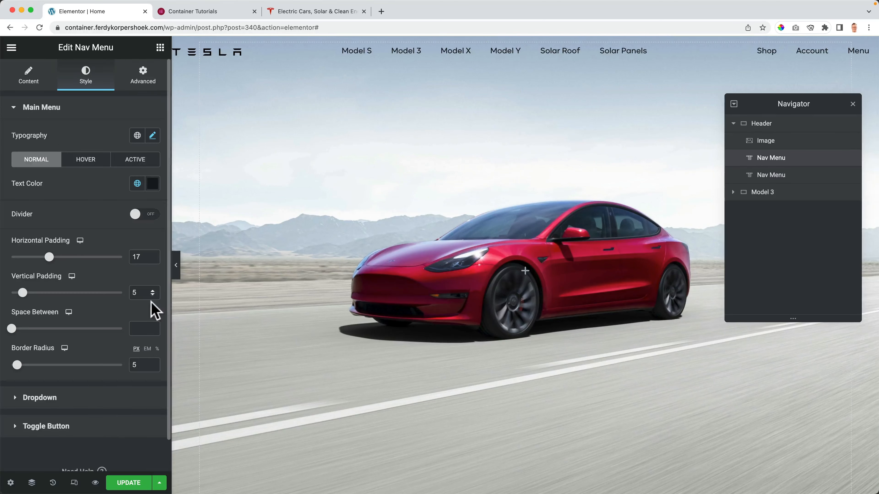
click(151, 81)
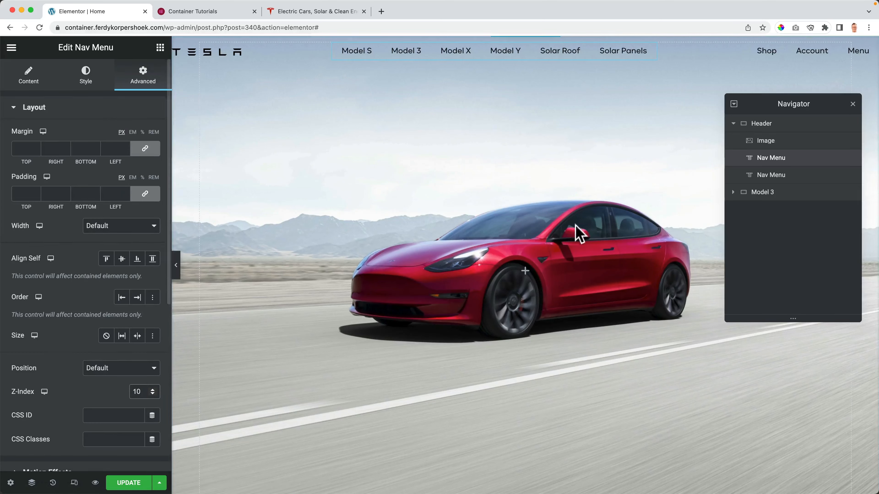
click(780, 178)
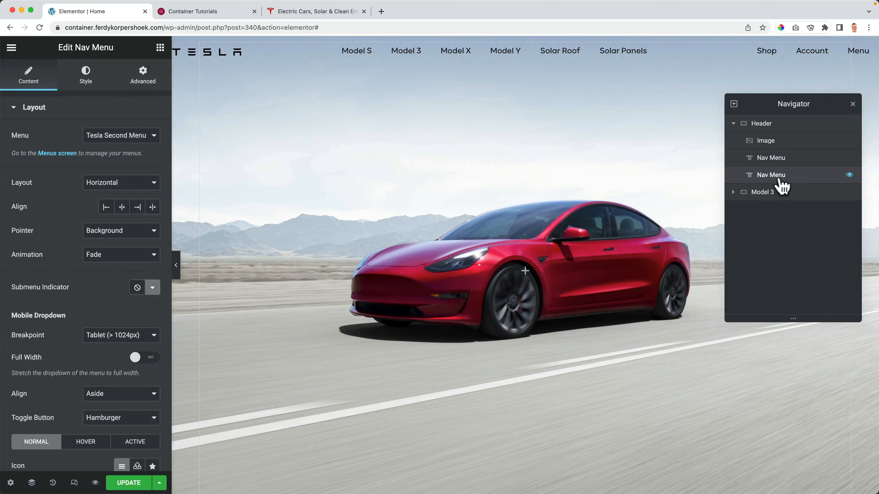
click(142, 77)
scroll(108, 330, down, 3)
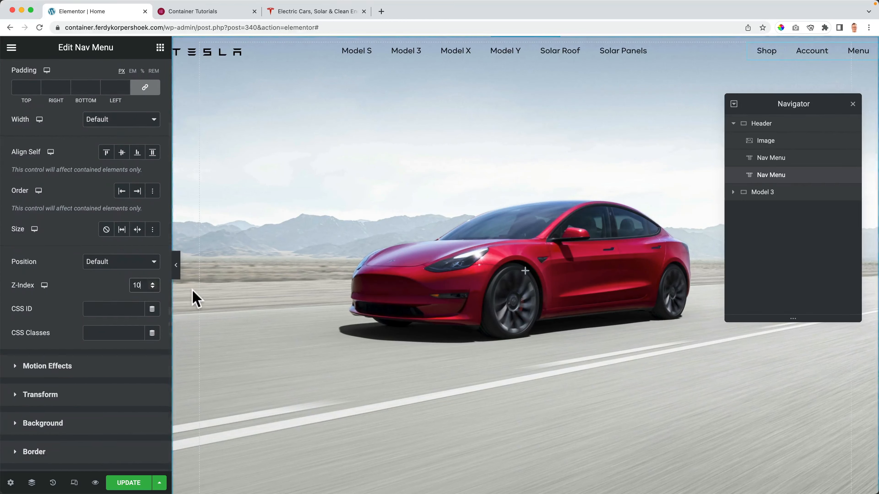
- Update the page and compare the preview's overlaid header and car section with the Tesla site
click(137, 482)
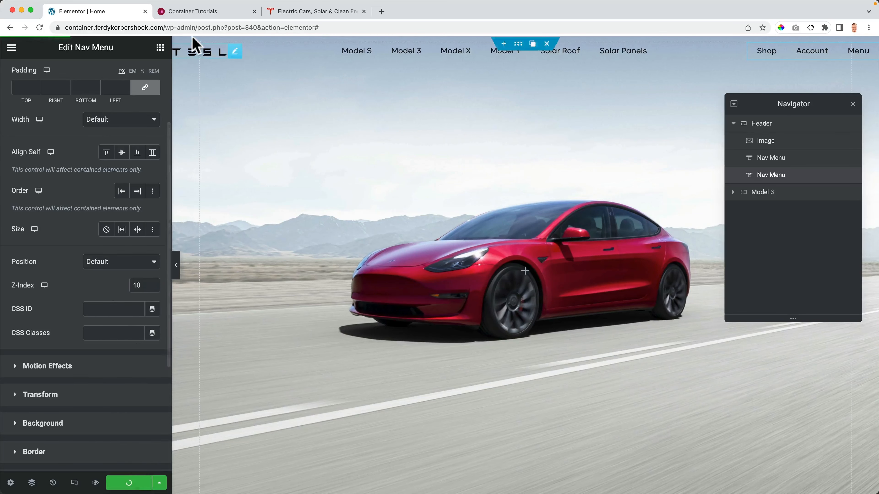
click(199, 13)
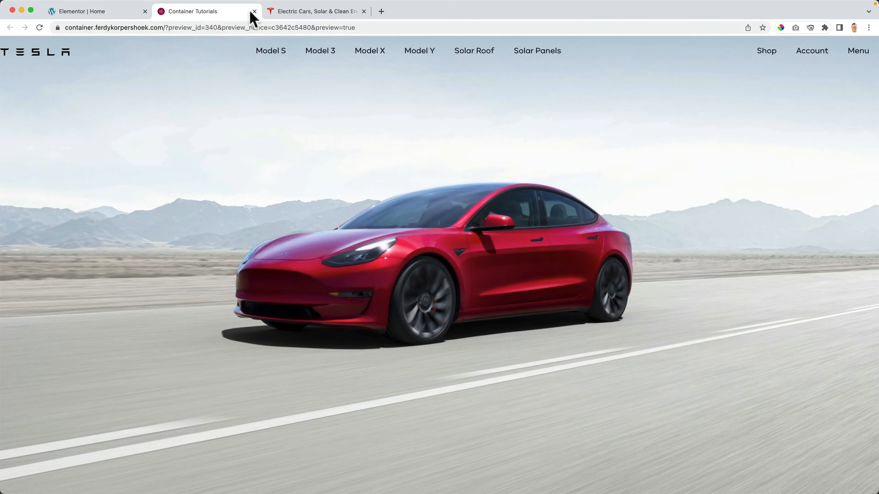
click(310, 13)
click(242, 16)
click(308, 16)
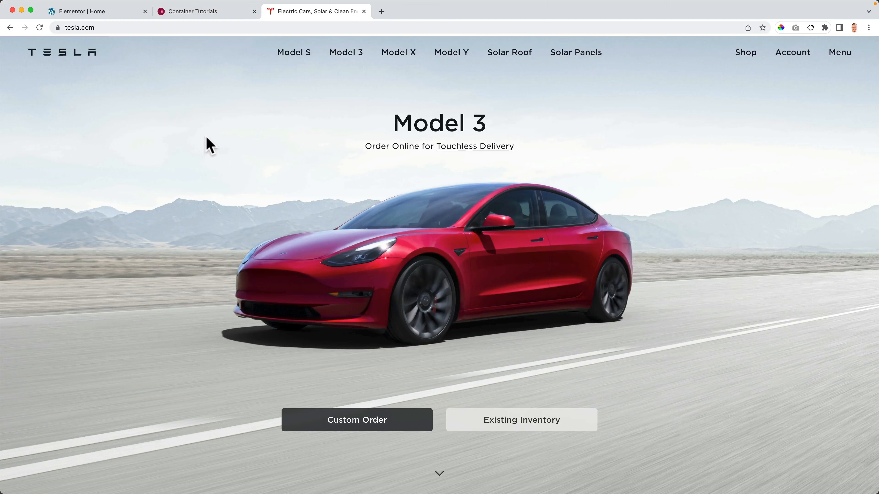
- Open "Screenshot 2022-11-16 at 16.31.38" of the Tesla site in Photoshop and place a vertical guide through the page's horizontal centre
click(366, 476)
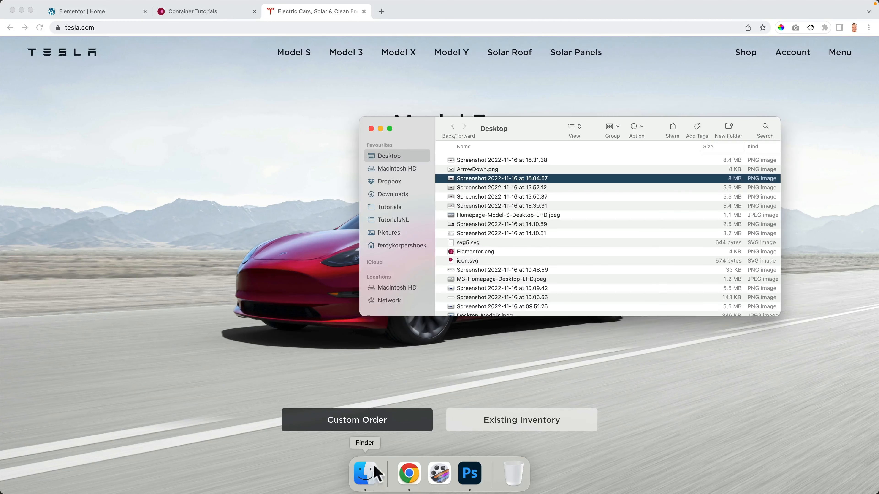
double_click(514, 161)
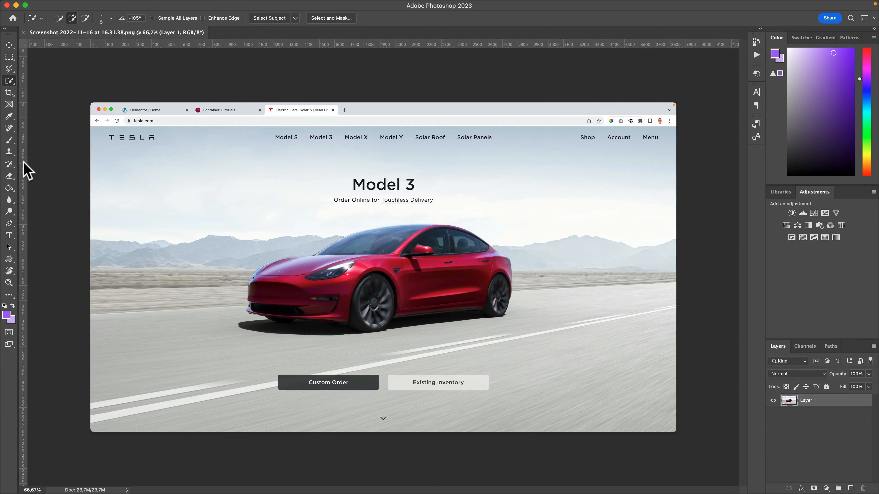
drag(23, 163, 383, 174)
- Marquee-select the area from Model S to the centre guide and fill it with purple on a new layer
click(9, 57)
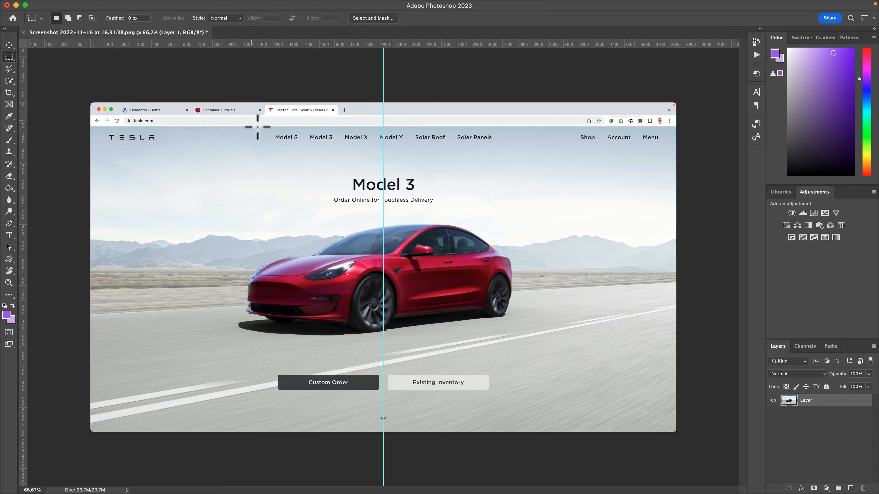
drag(280, 131, 385, 152)
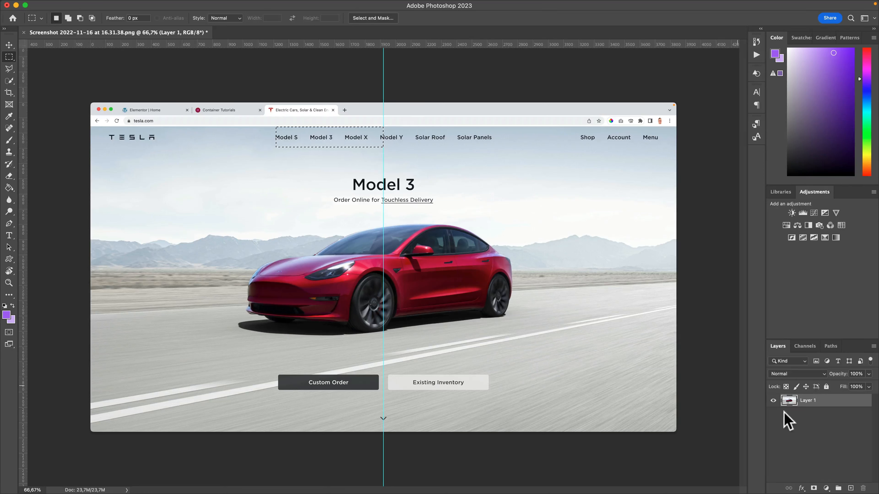
click(850, 488)
click(9, 188)
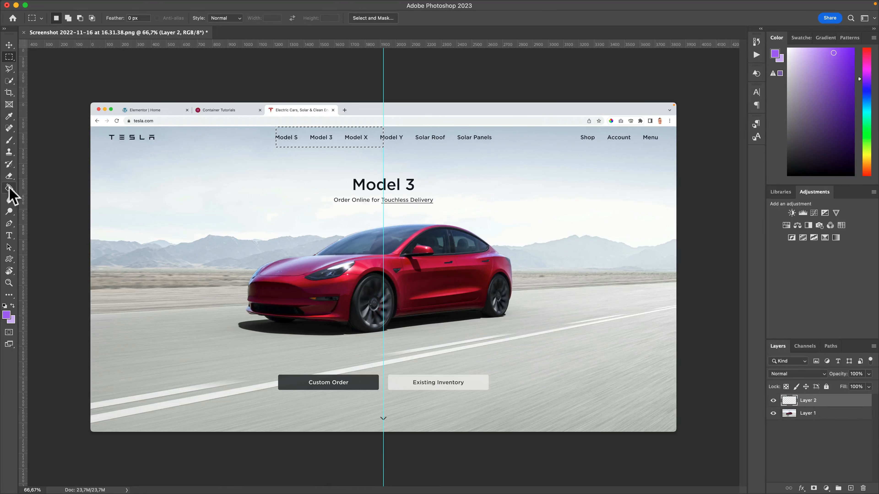
click(298, 140)
- Duplicate the purple block to the other side of the guide to span the menu, and move the full block just below the menu
click(9, 45)
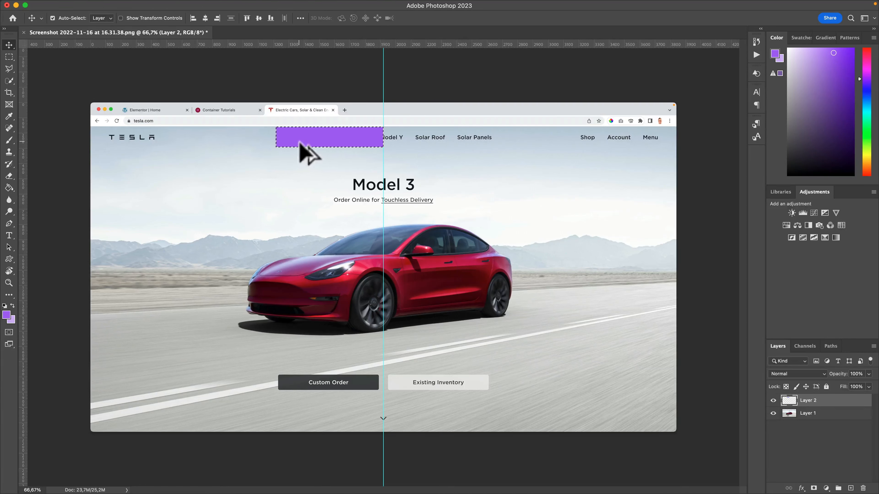
drag(298, 143, 407, 142)
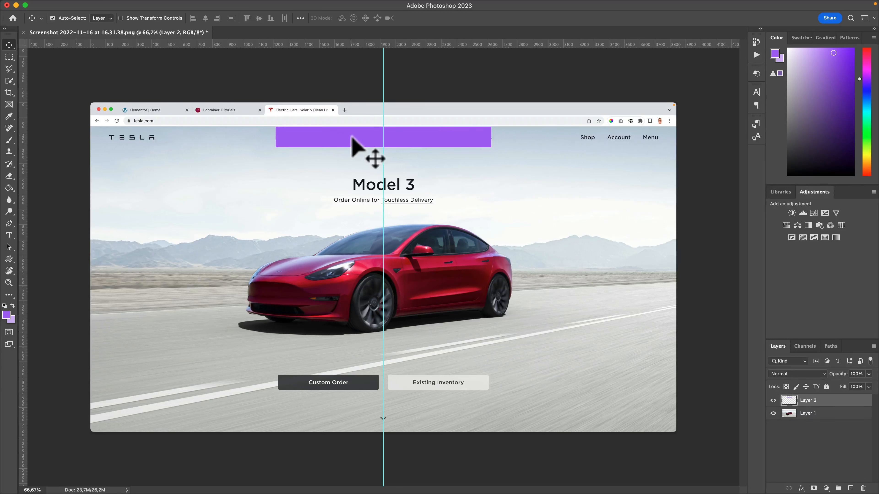
key(shift+Down)
key(shift+Down)
key(shift+Down)
key(shift+Down)
key(shift+Down)
key(shift+Down)
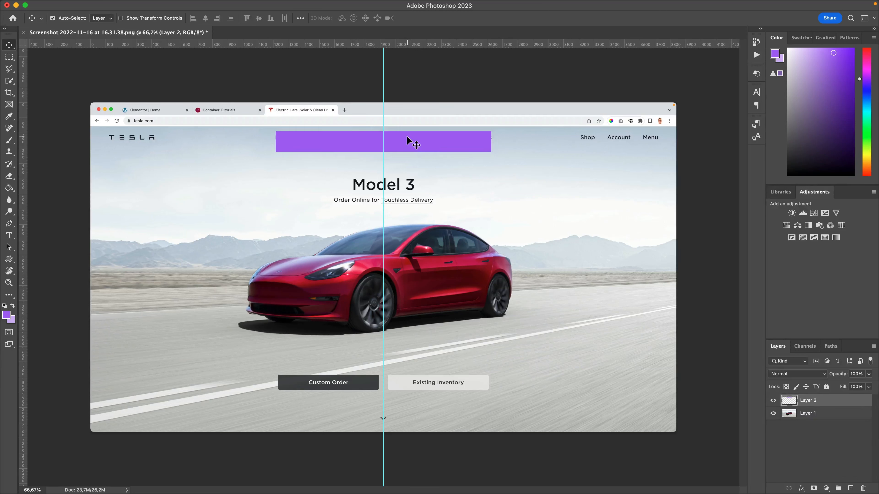
key(shift+Down)
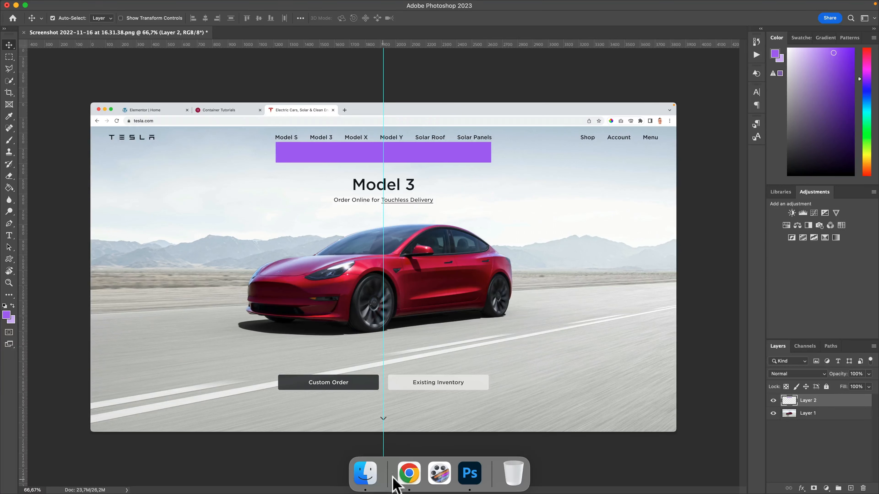
- Switch to Chrome, capture a screenshot of the Container Tutorials preview, and open that capture in Photoshop
click(406, 474)
click(202, 14)
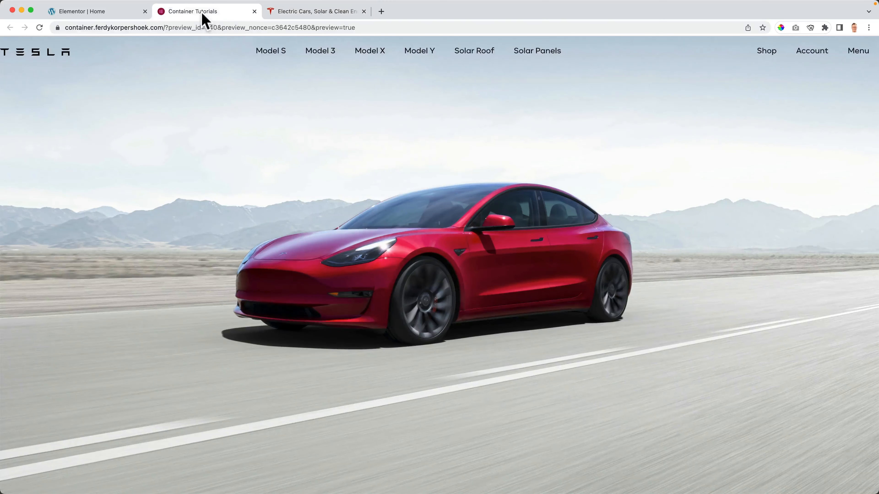
key(super+shift+3)
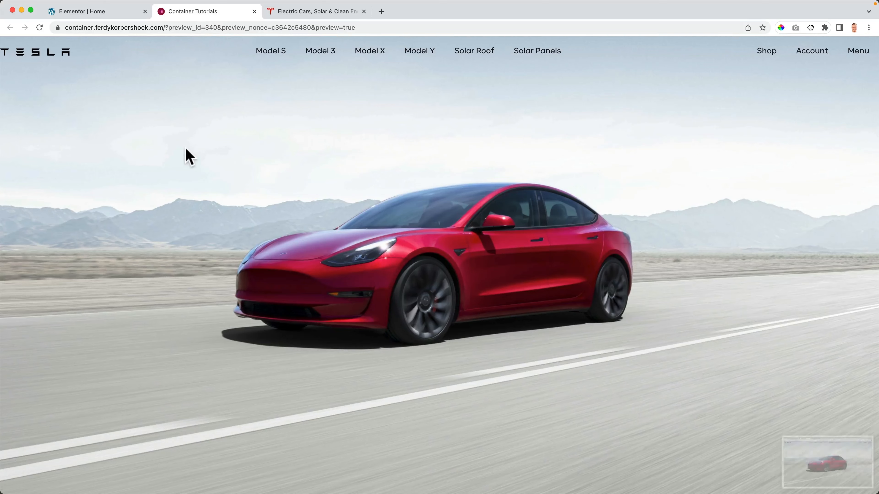
mouse_move(300, 487)
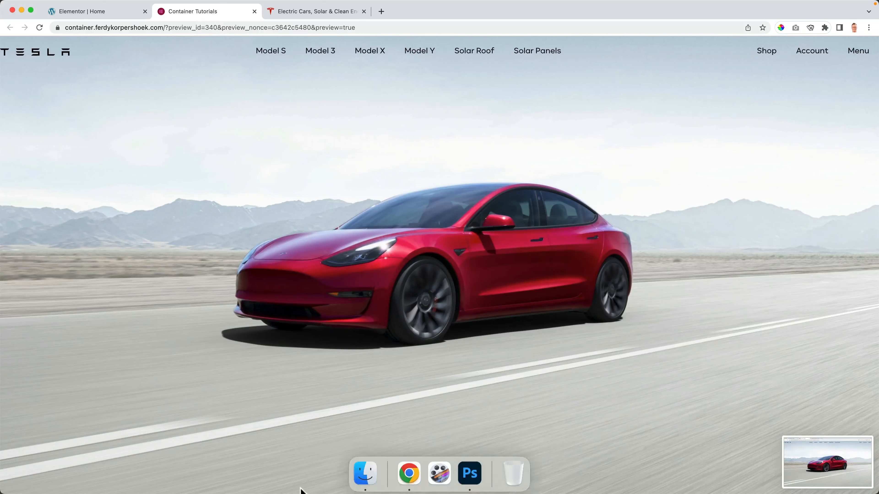
click(367, 479)
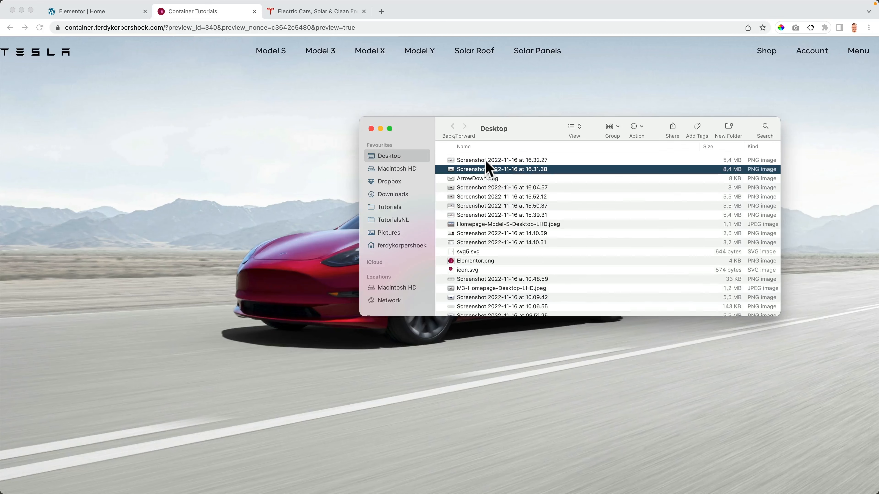
double_click(485, 161)
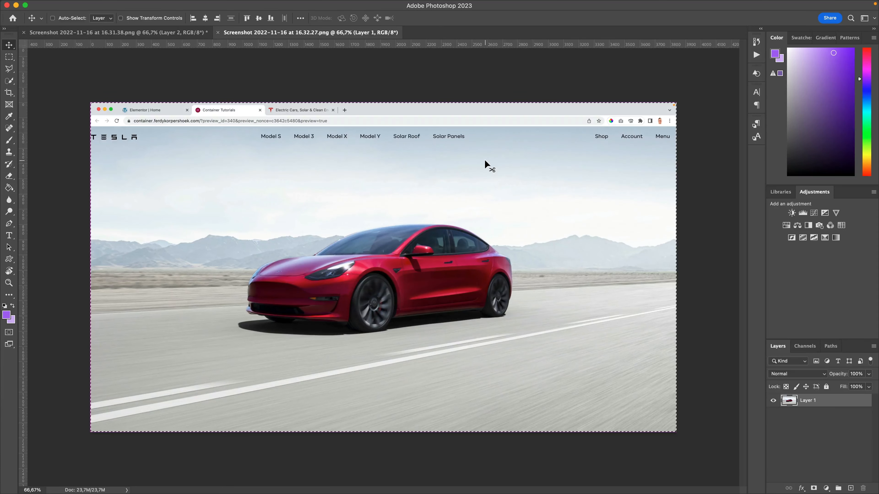
- Copy the preview screenshot, close its document, and paste it into the Tesla screenshot document beneath the purple block layer
key(super+c)
key(super+w)
click(795, 413)
key(super+v)
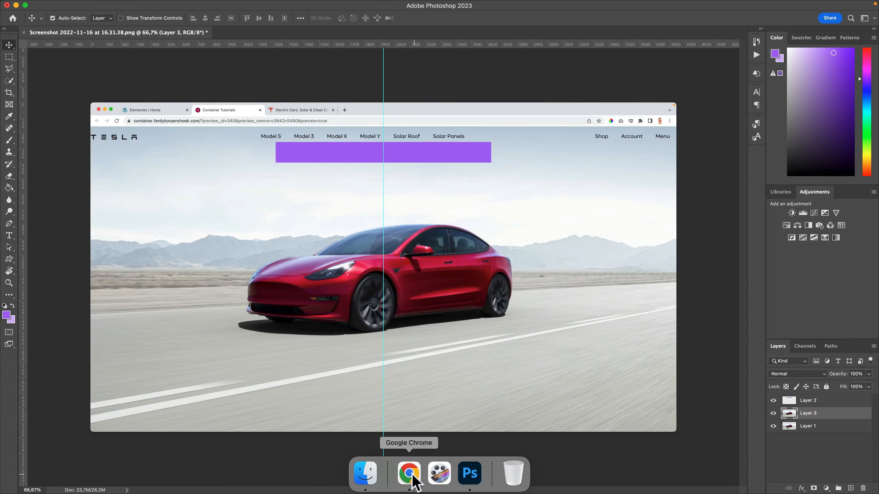
- Switch to the Elementor editor in Chrome and give the logo image in the Header container a custom width of 300 px
click(409, 474)
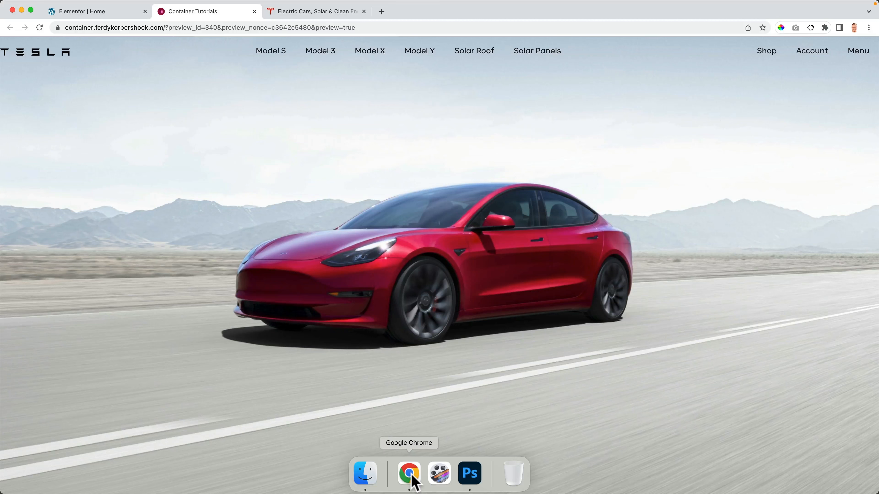
click(112, 12)
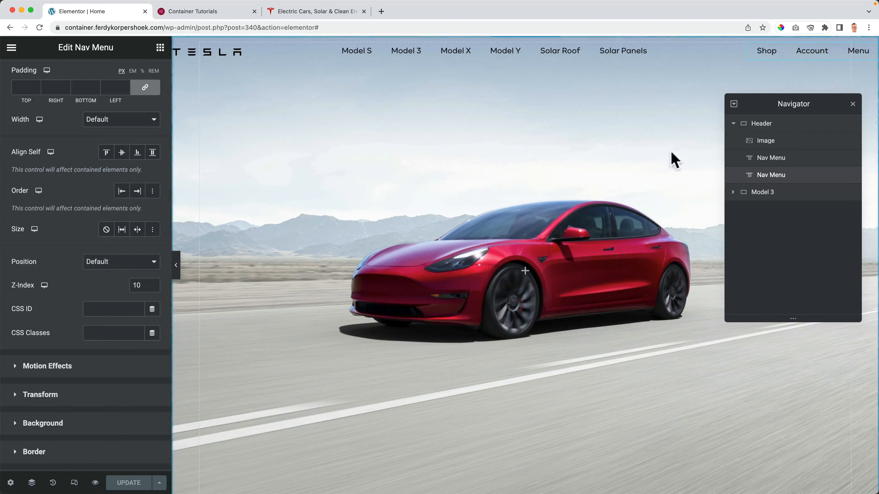
click(730, 124)
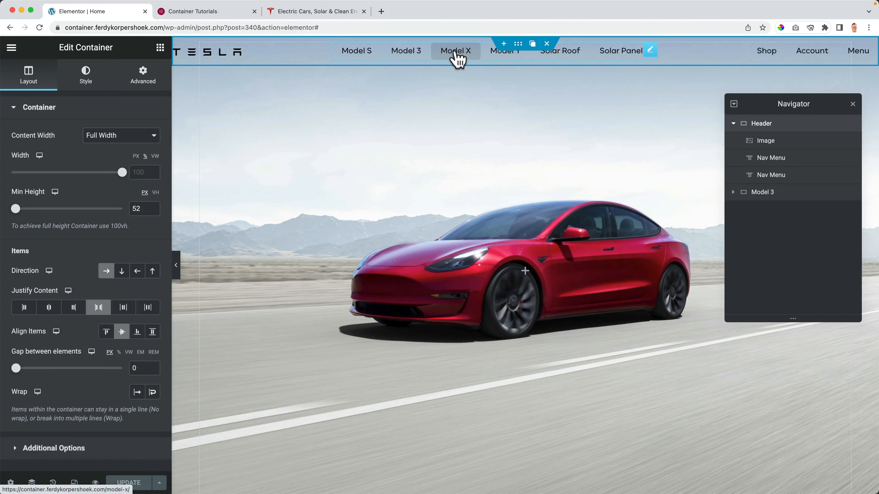
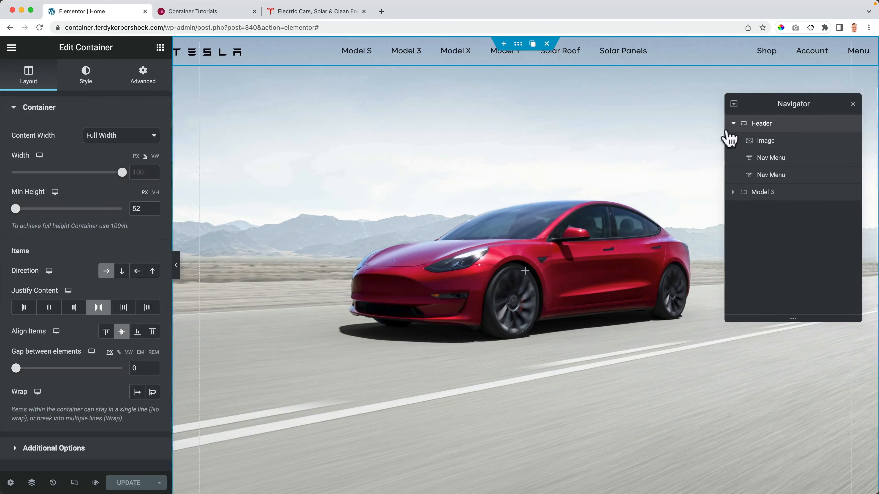
click(766, 140)
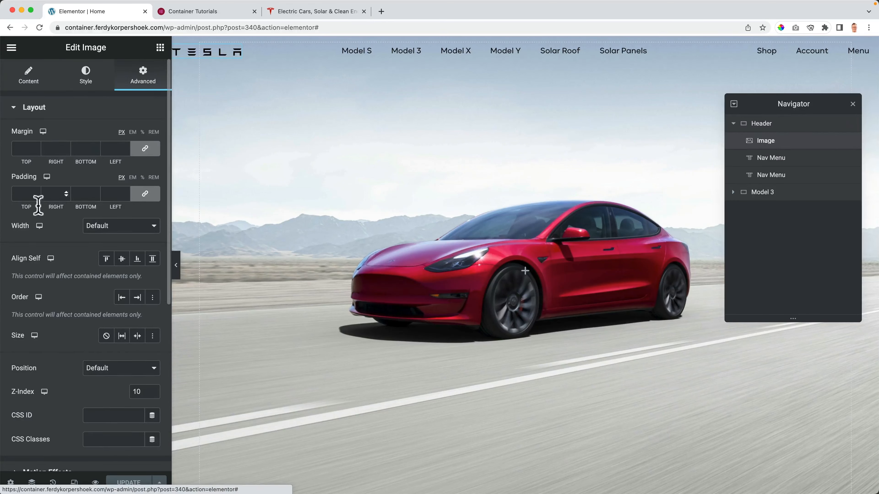
click(104, 228)
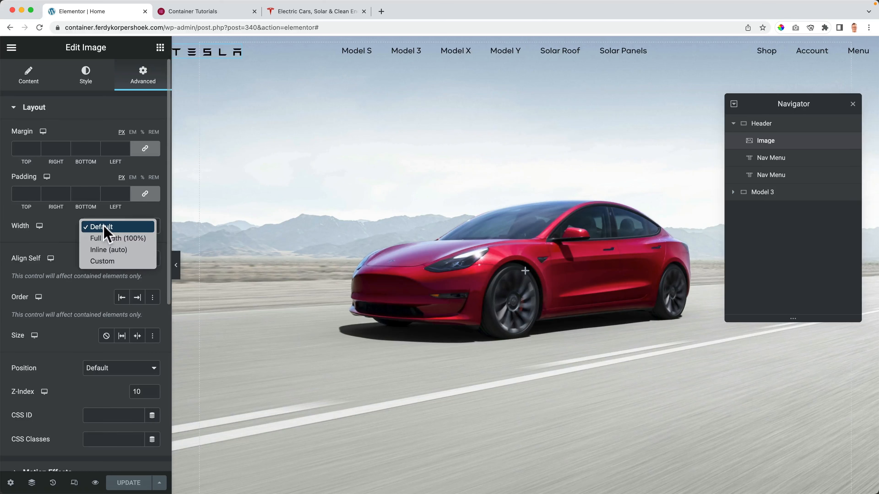
click(104, 262)
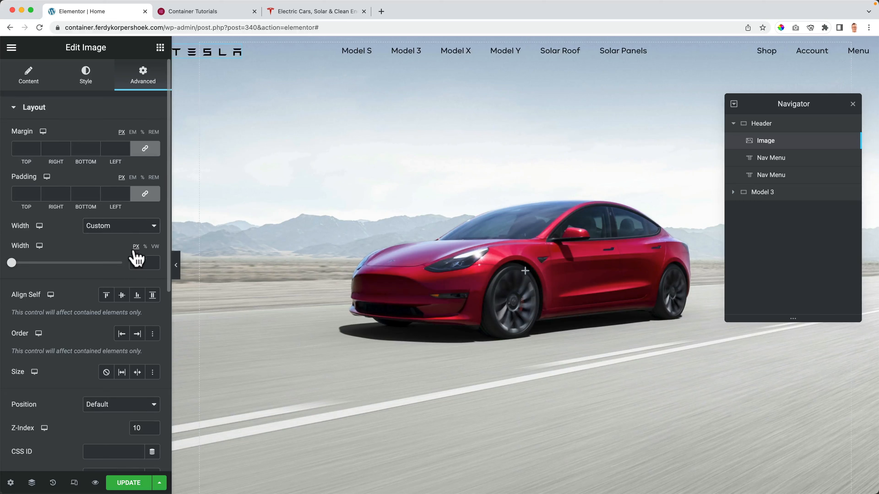
click(139, 263)
text(300)
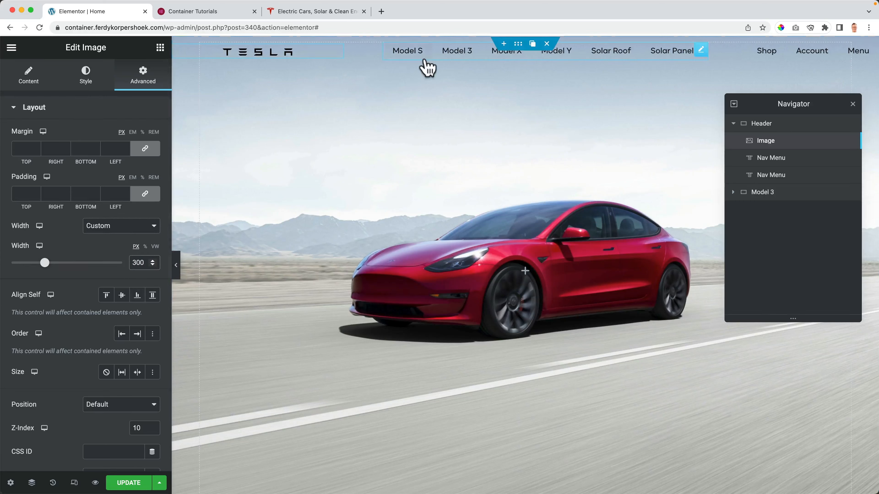
key(Down)
key(Down)
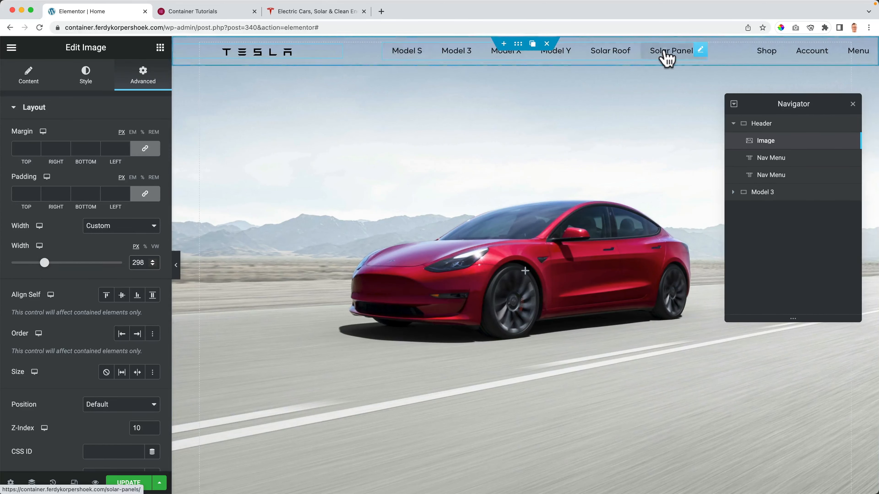
key(Up)
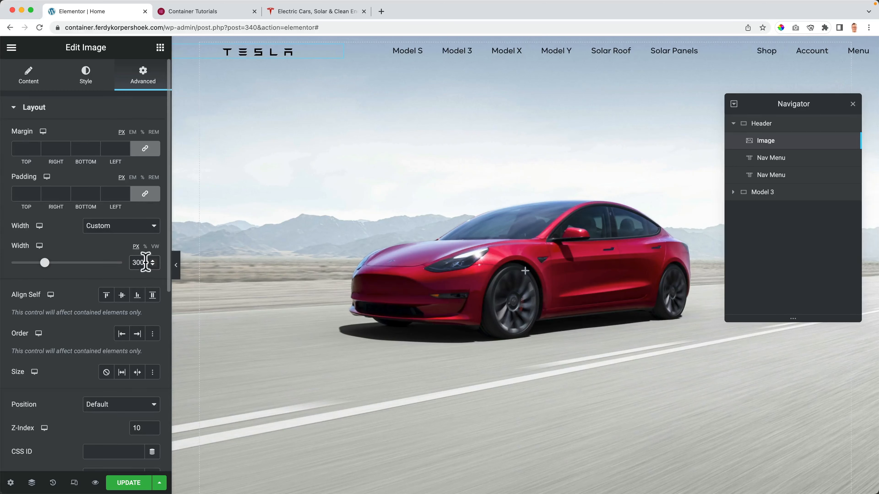
- Give the Shop, Account and Menu nav menu in the Header container a custom width of 300 px
click(767, 176)
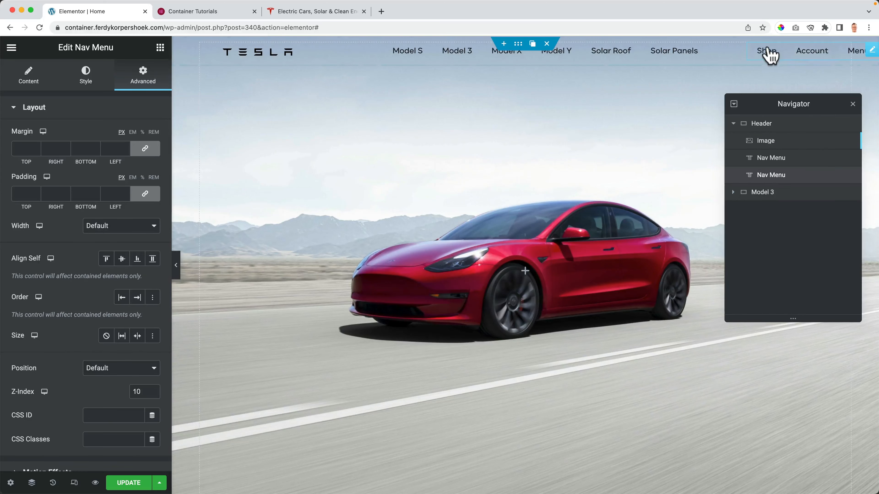
click(114, 225)
click(114, 261)
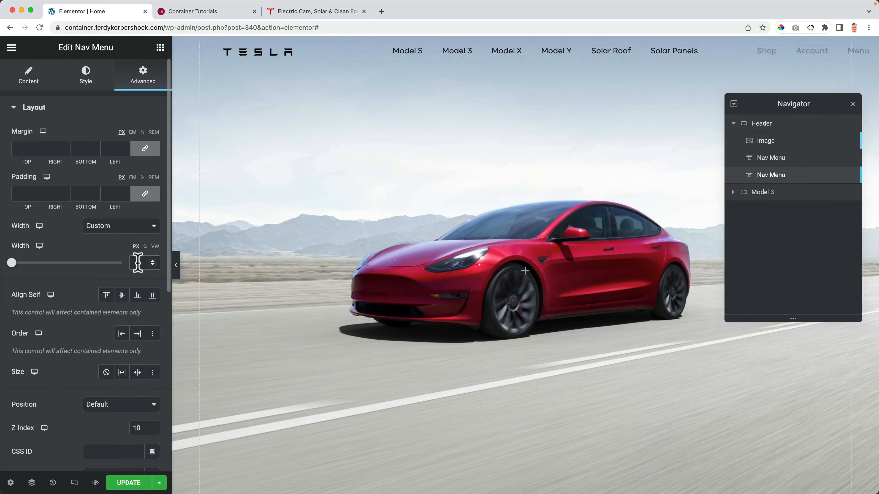
click(138, 262)
text(300)
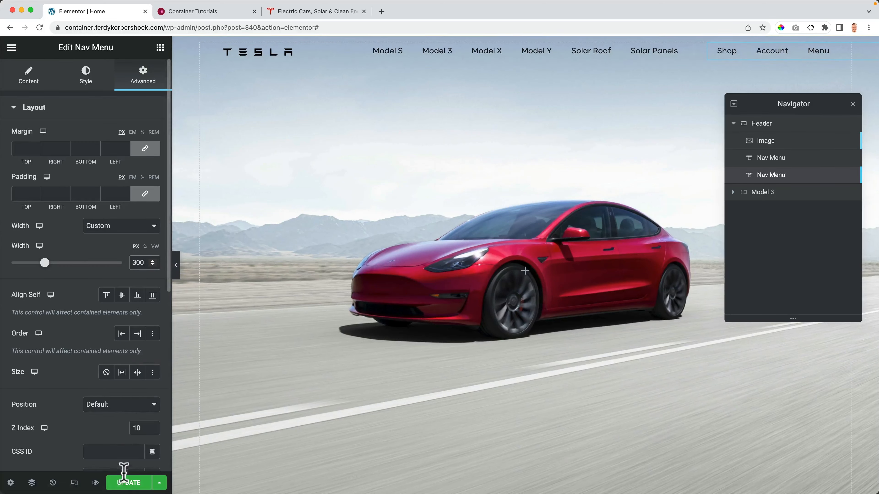
- Update the page and capture a new screenshot of the Container Tutorials preview
click(128, 484)
click(217, 11)
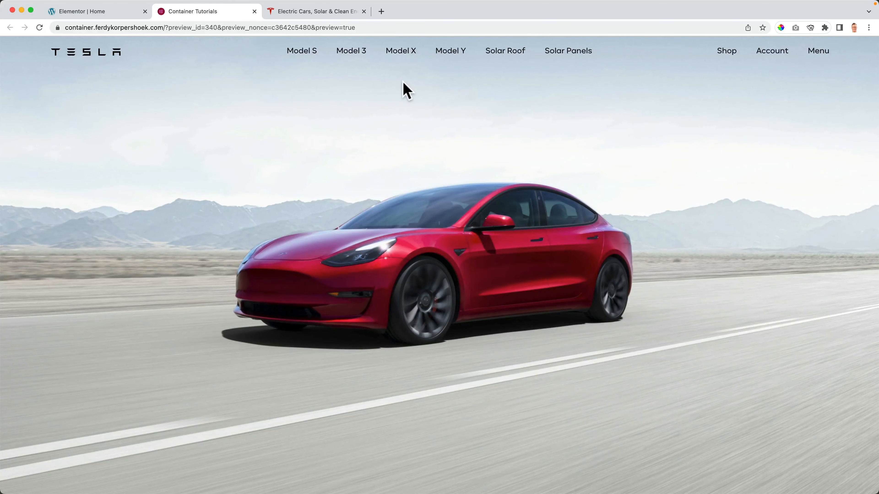
key(super+shift+3)
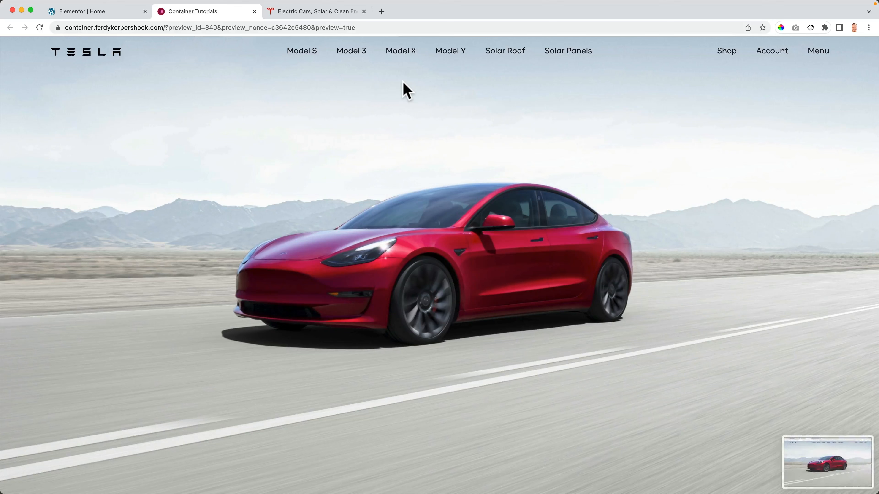
- Switch to Photoshop, open the newest preview screenshot, copy it, close its document, and paste it into the Tesla screenshot document above Layer 3
mouse_move(435, 486)
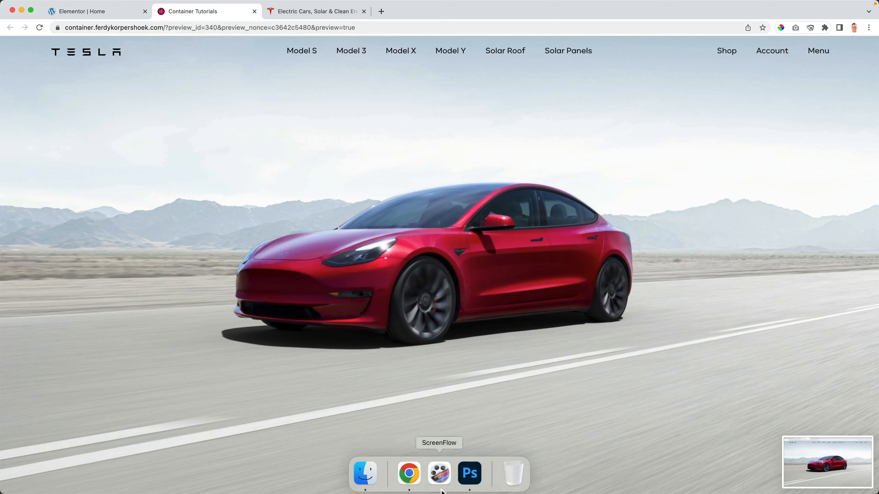
click(470, 475)
mouse_move(365, 491)
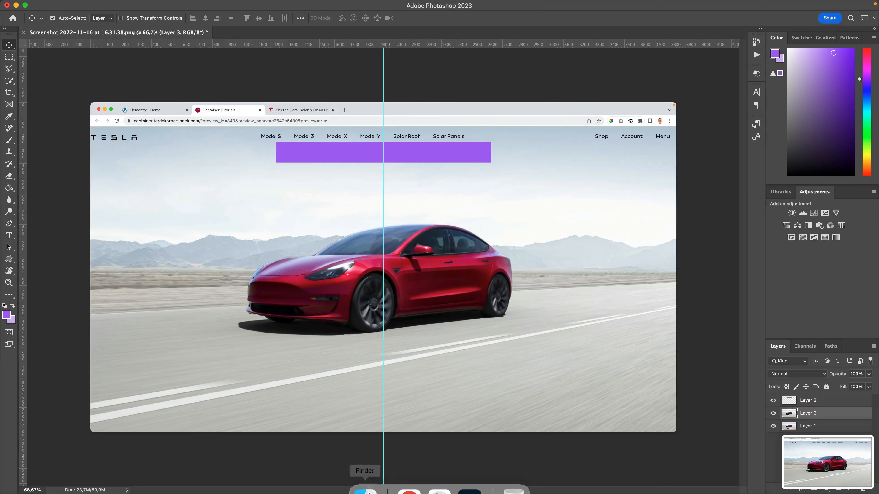
click(365, 474)
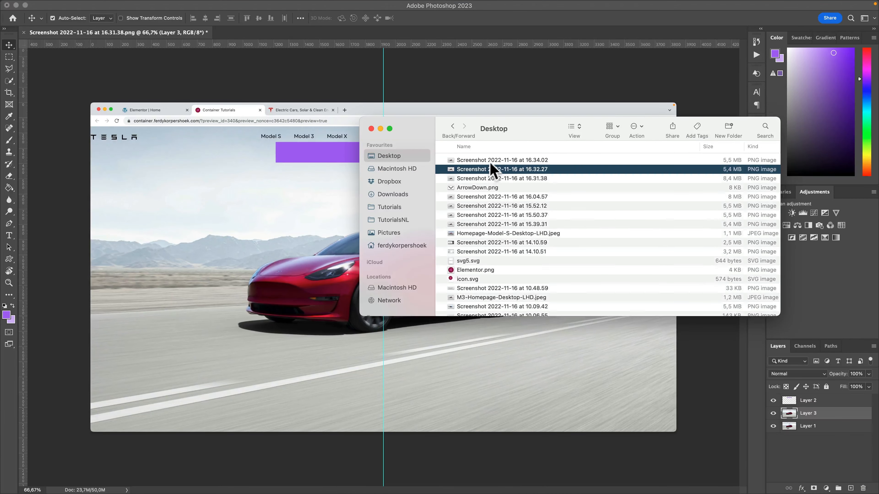
double_click(490, 162)
key(super+a)
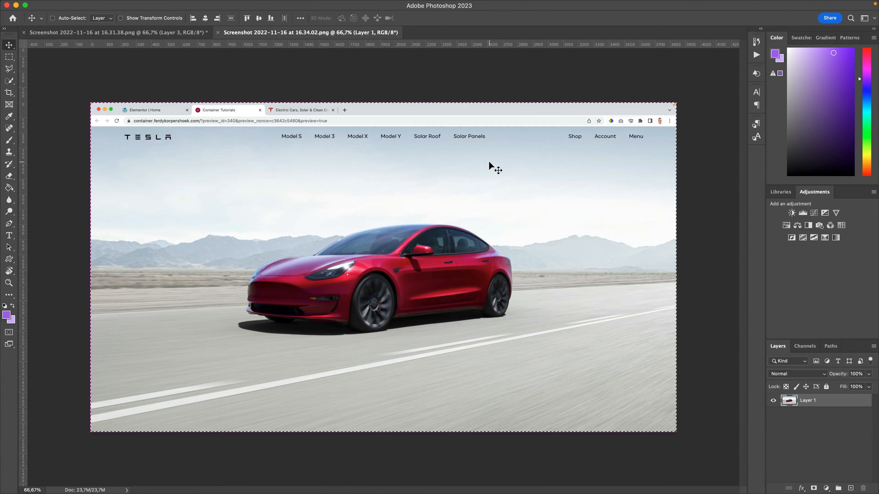
key(super+w)
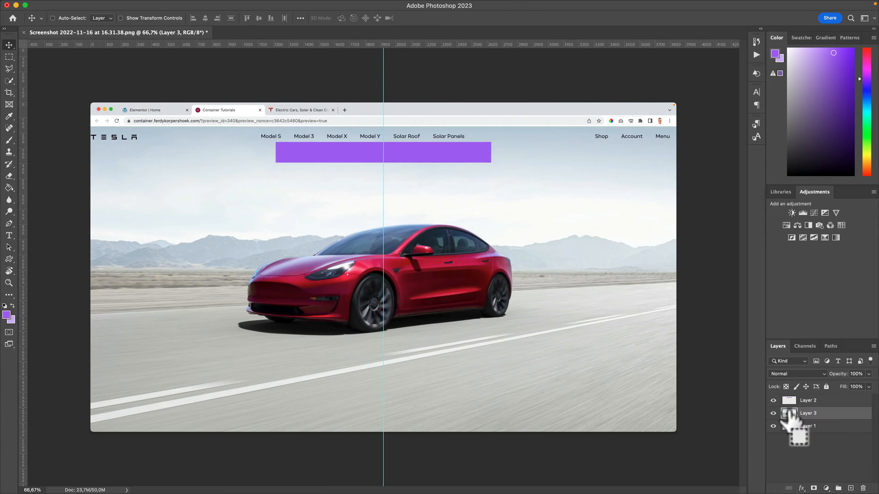
key(super+v)
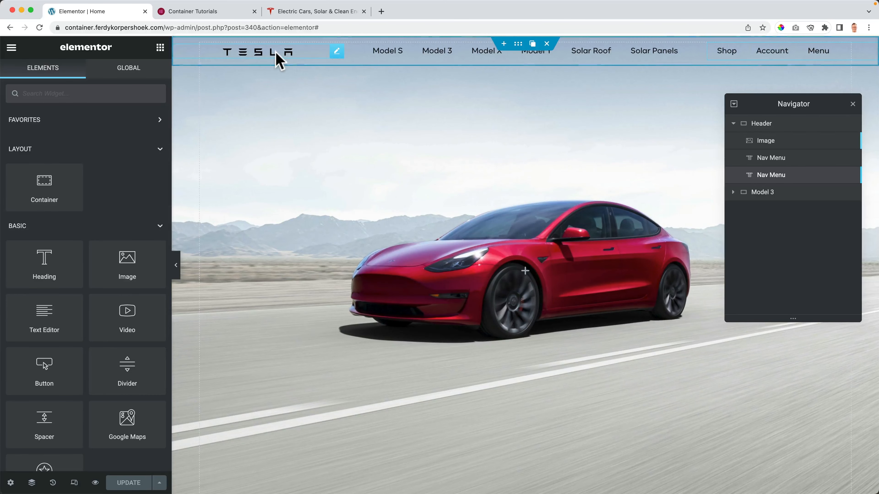
- In Elementor, left-align the header logo, right-align the Shop, Account and Menu nav menu, update, and compare the preview with tesla.com
click(280, 60)
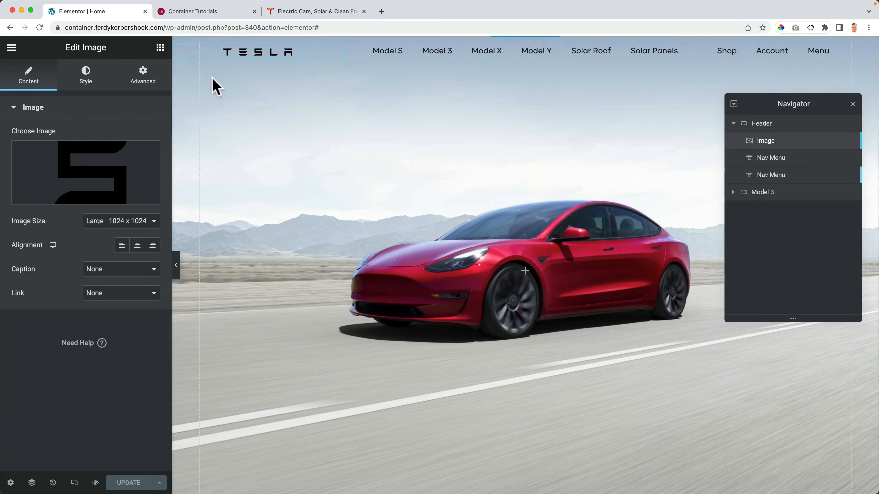
click(121, 246)
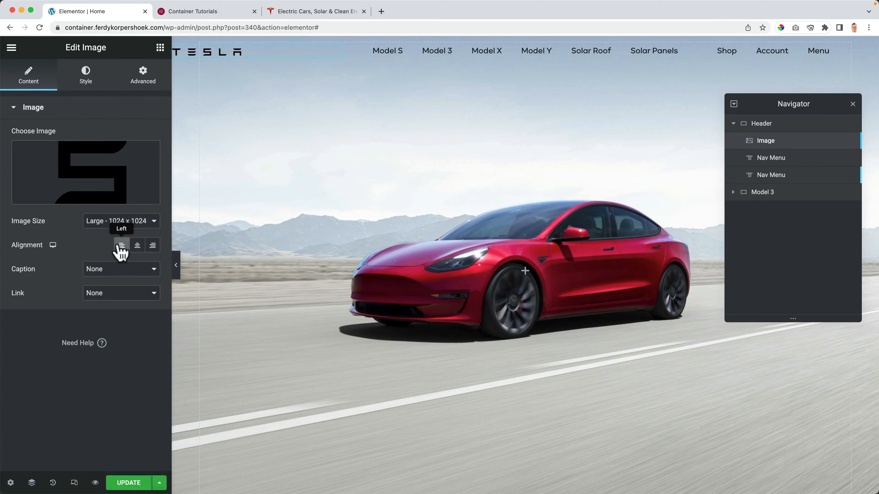
click(771, 177)
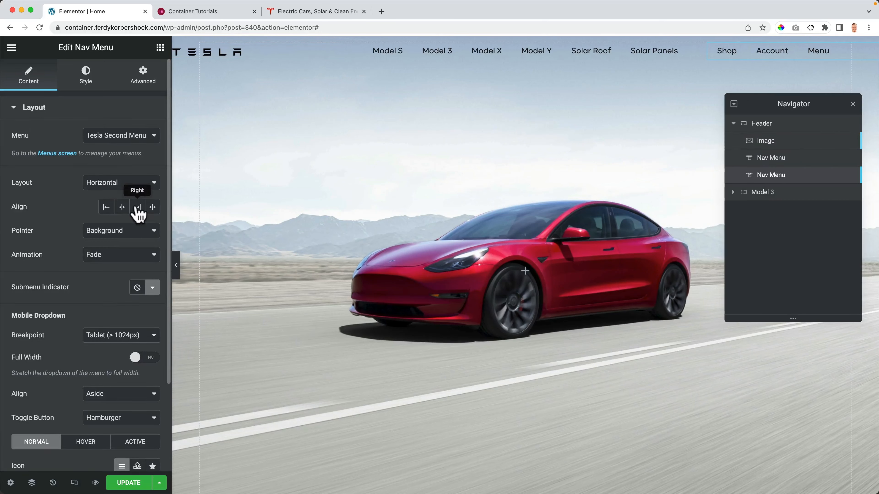
click(148, 483)
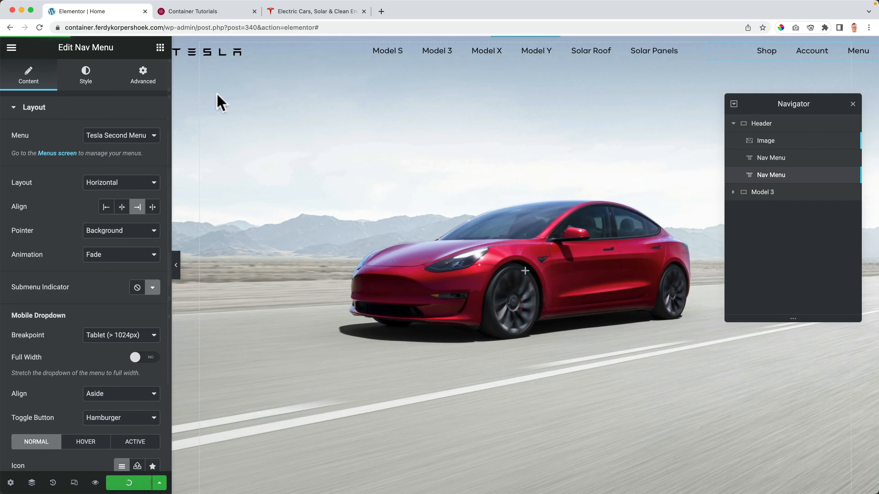
click(220, 14)
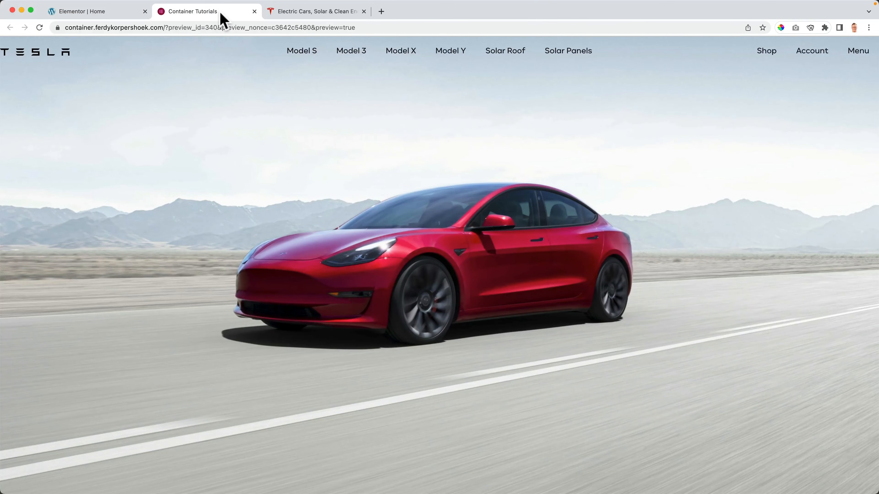
click(290, 14)
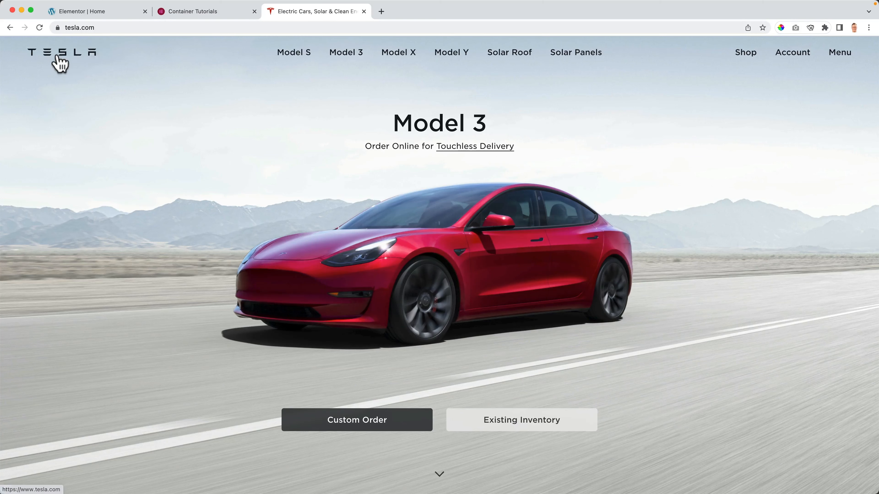
click(183, 14)
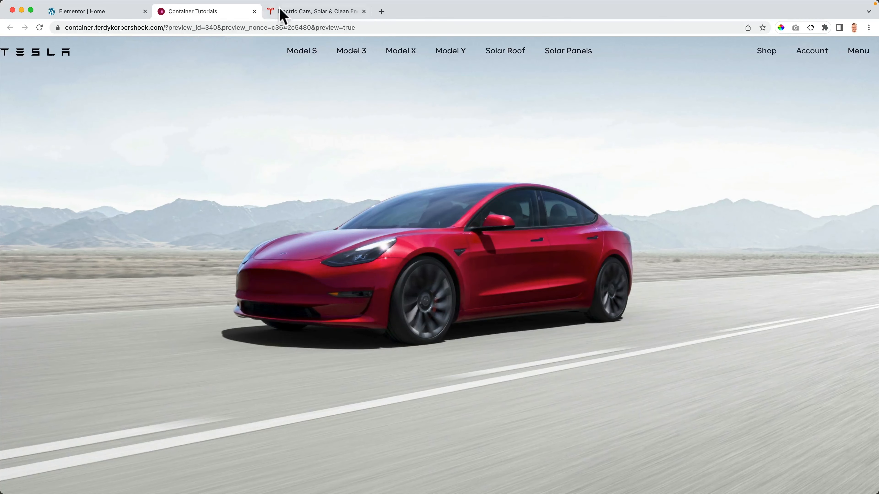
click(328, 17)
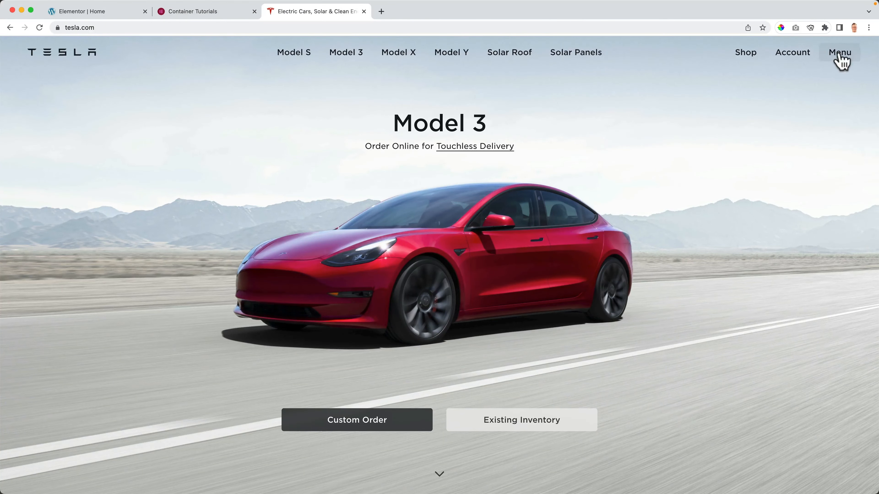
click(216, 14)
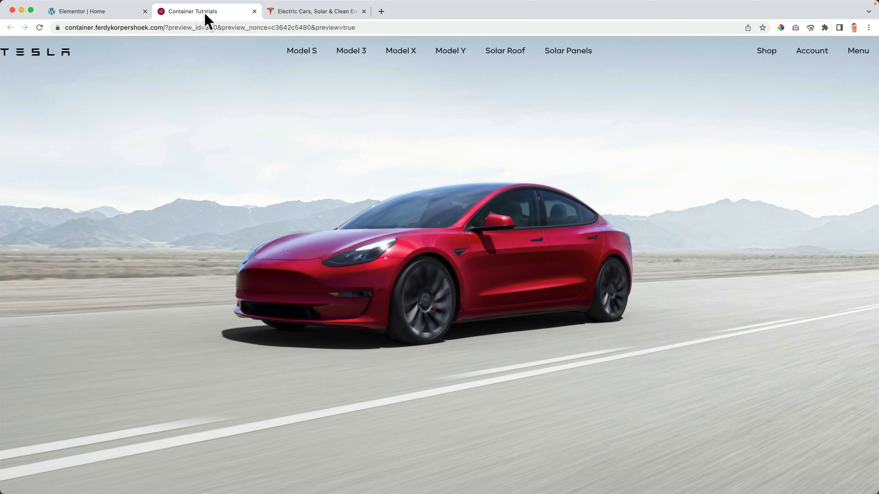
- Unlink the header logo image's padding values and set its left padding to 50 px
click(96, 14)
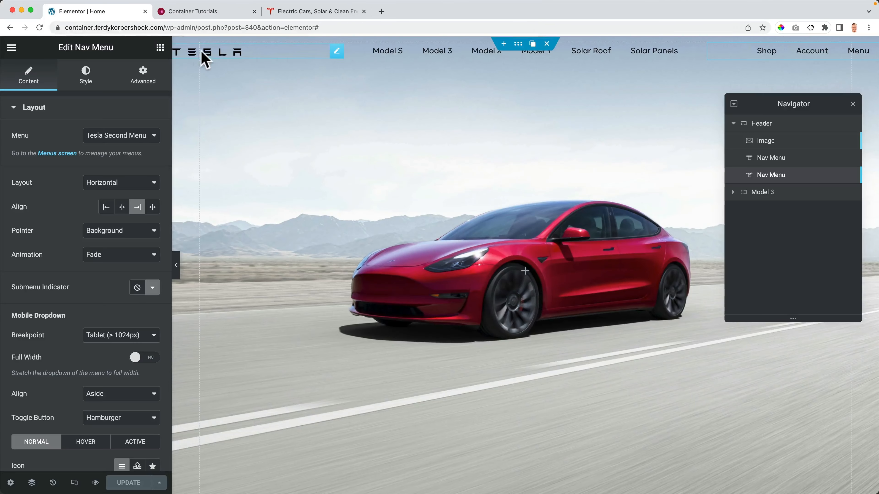
click(233, 58)
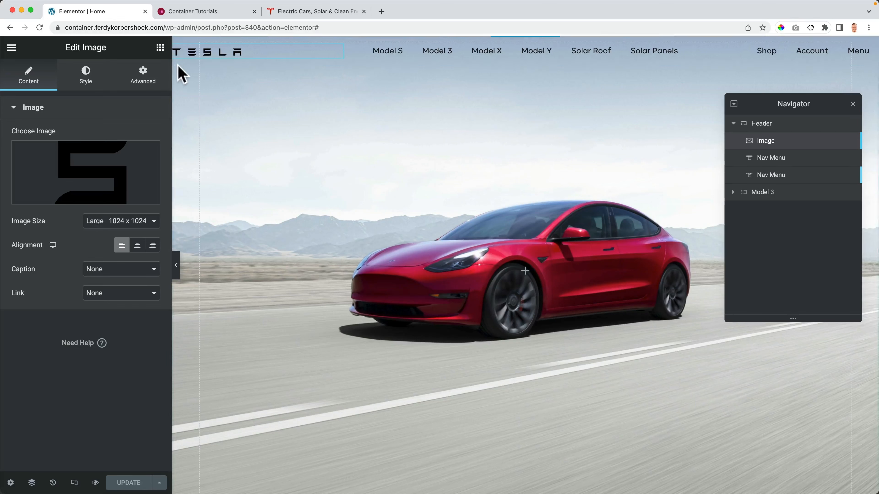
click(143, 83)
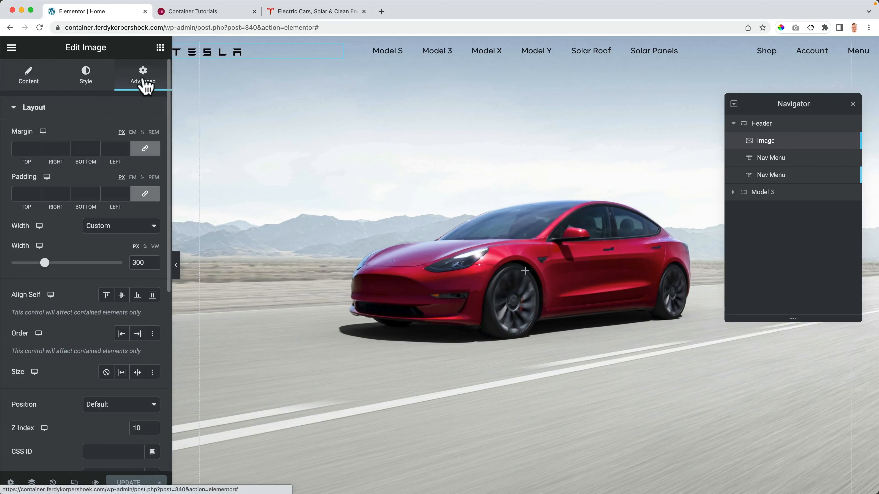
click(145, 195)
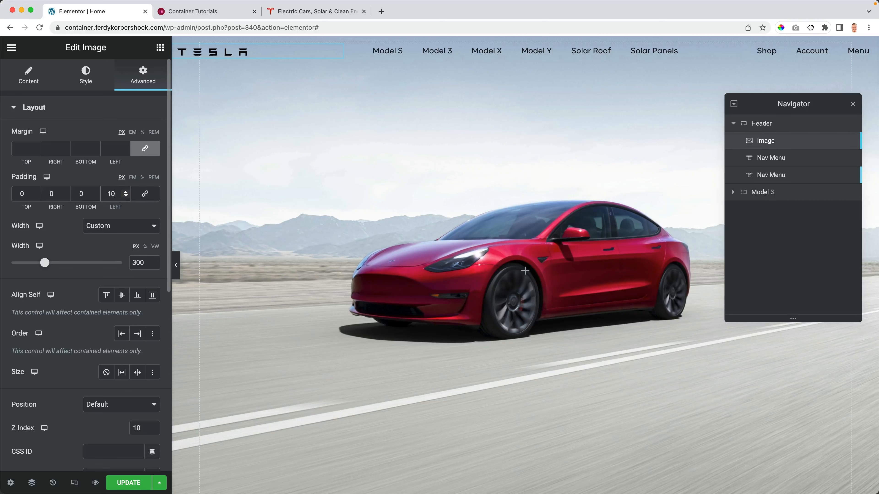
text(50)
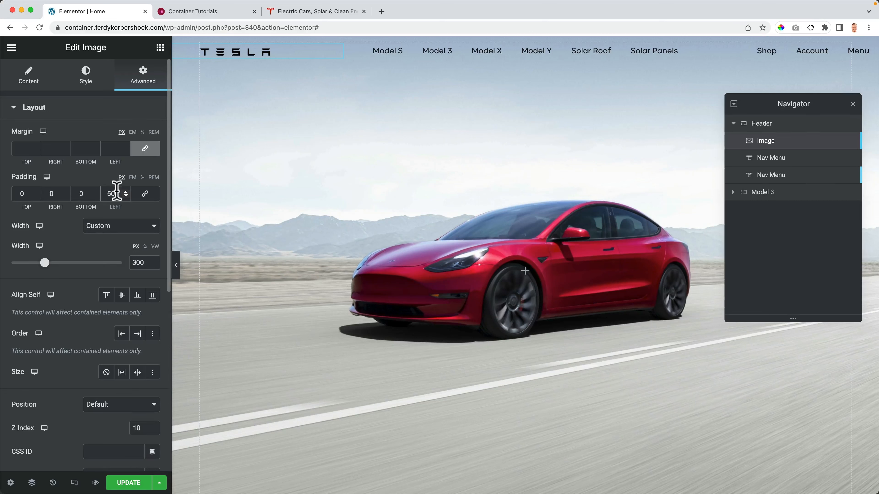
key(Down)
key(Down)
key(Down)
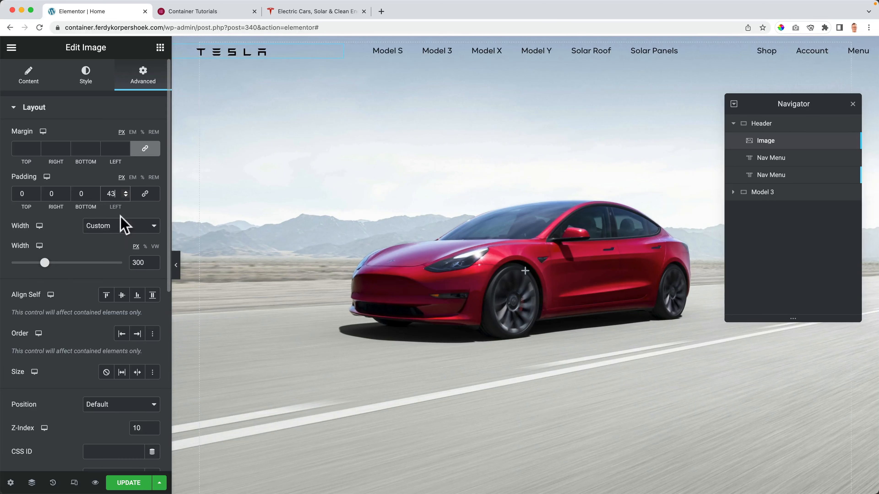
key(Up)
key(Up)
key(Up)
key(Up)
key(Up)
key(Up)
key(Up)
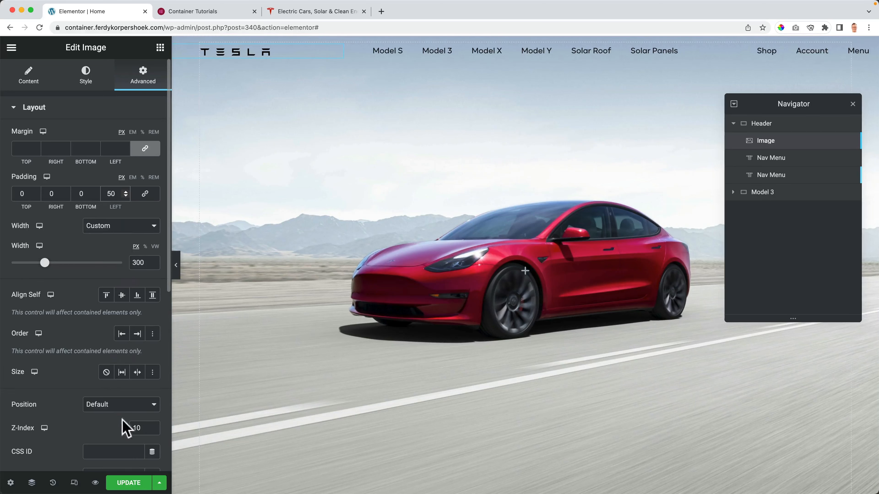
- Update the page and compare the logo's position in the Container Tutorials preview with the logo on tesla.com
click(129, 483)
click(197, 14)
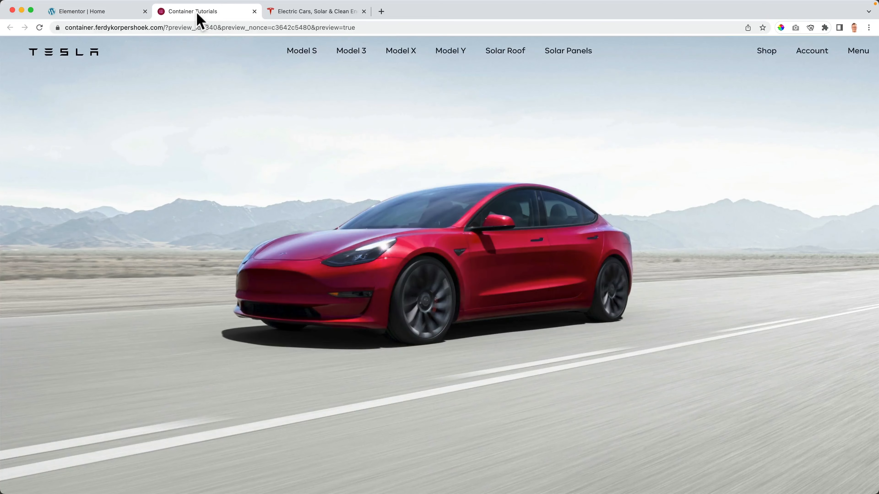
click(299, 14)
click(220, 14)
click(313, 14)
click(216, 14)
click(290, 12)
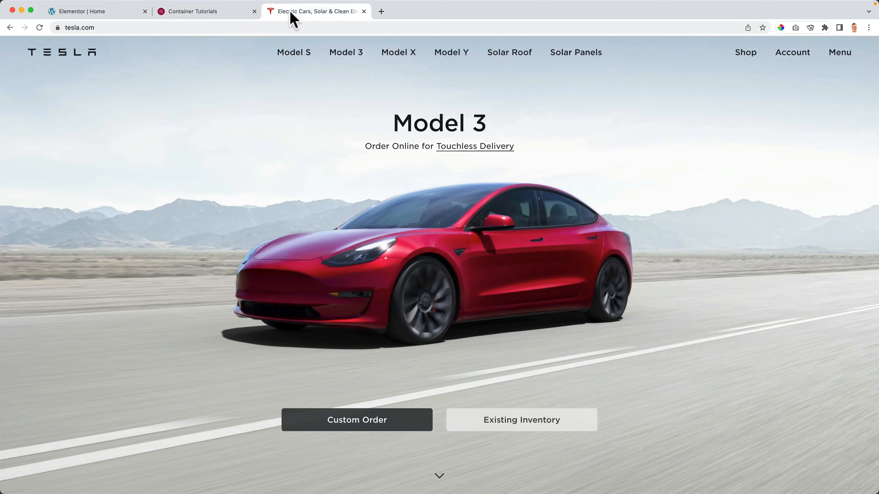
click(208, 12)
click(98, 12)
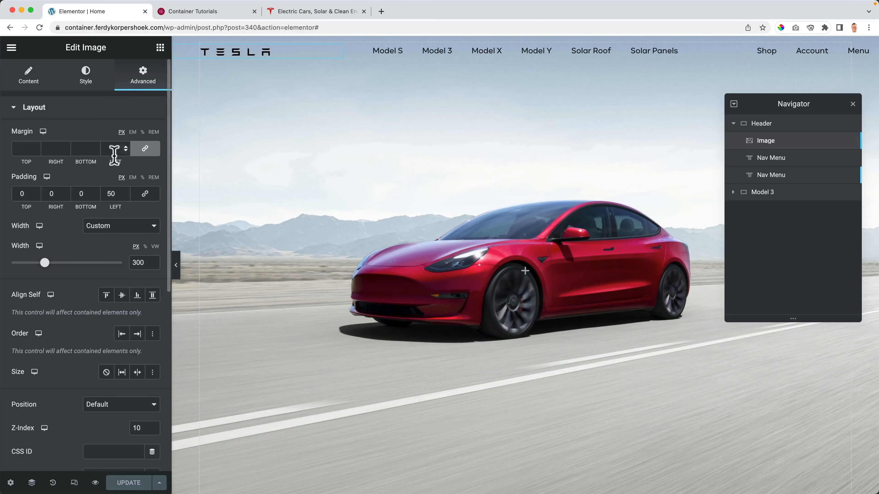
- Set the logo image's left padding to 46 px, update the page, and check the logo's position against tesla.com
click(110, 193)
text(47)
click(126, 481)
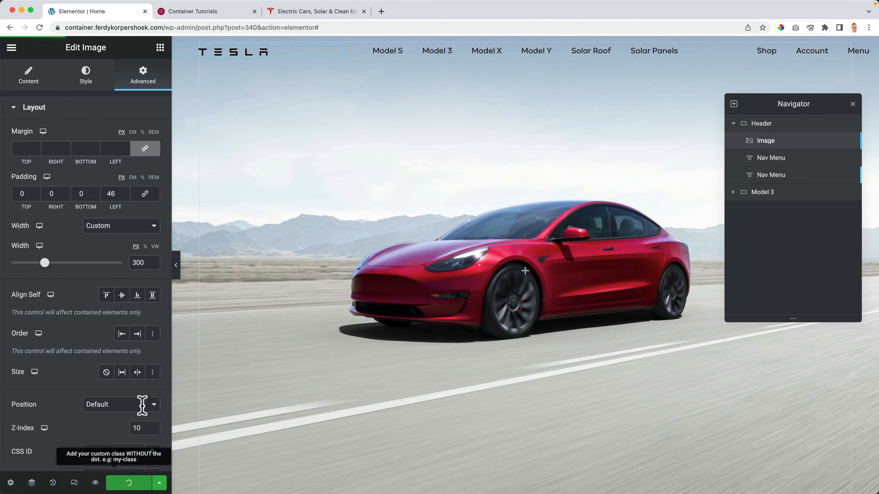
click(192, 12)
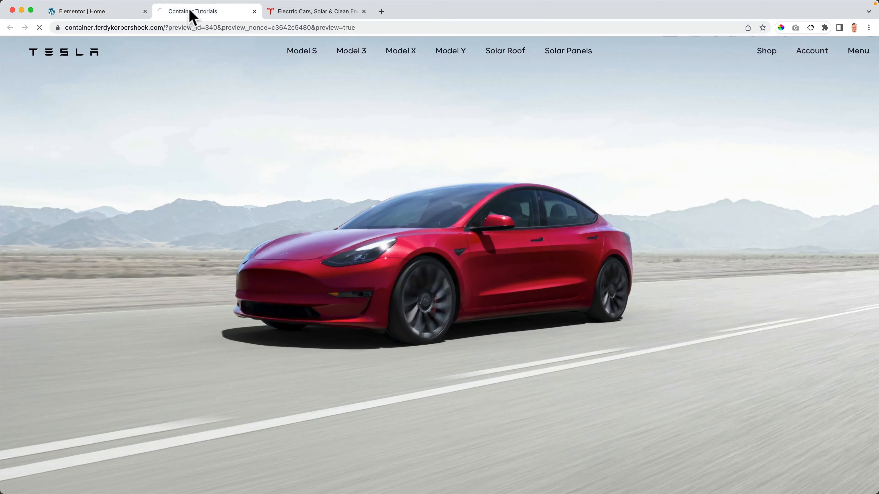
click(294, 12)
click(226, 13)
click(311, 12)
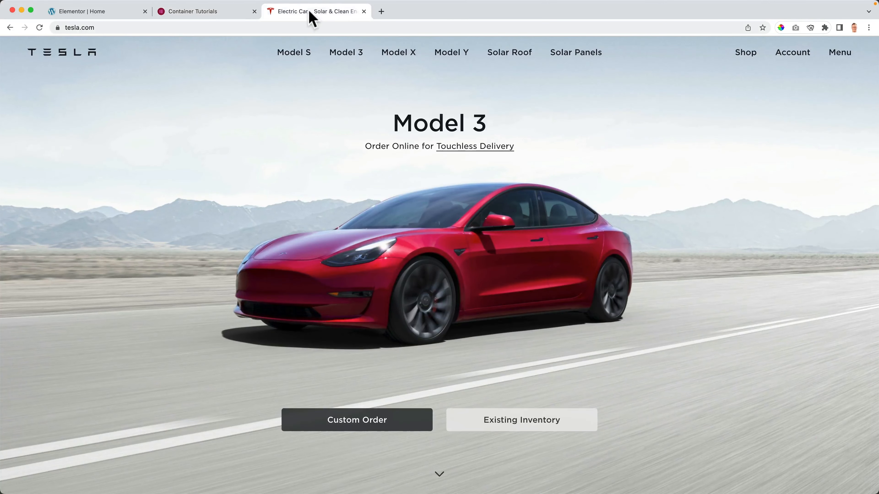
click(216, 12)
click(302, 12)
click(212, 12)
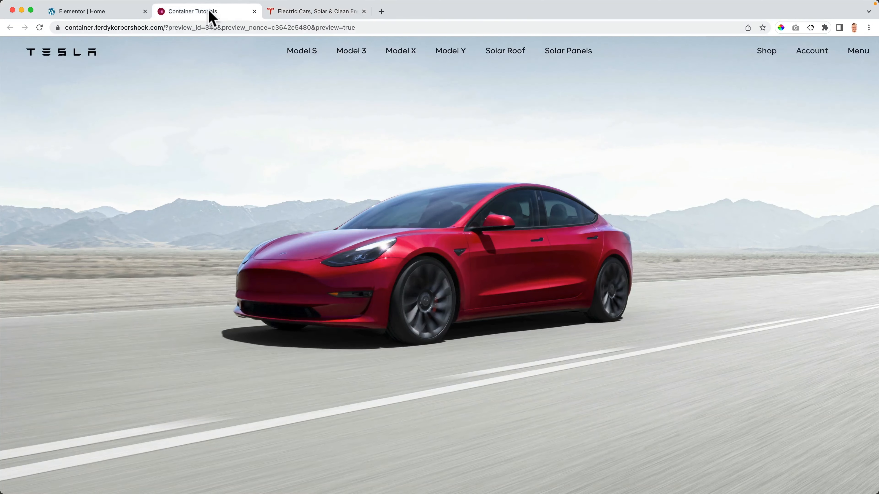
- Set the logo image's width to 121 px, update the page, and compare the logo in the preview with tesla.com
click(128, 12)
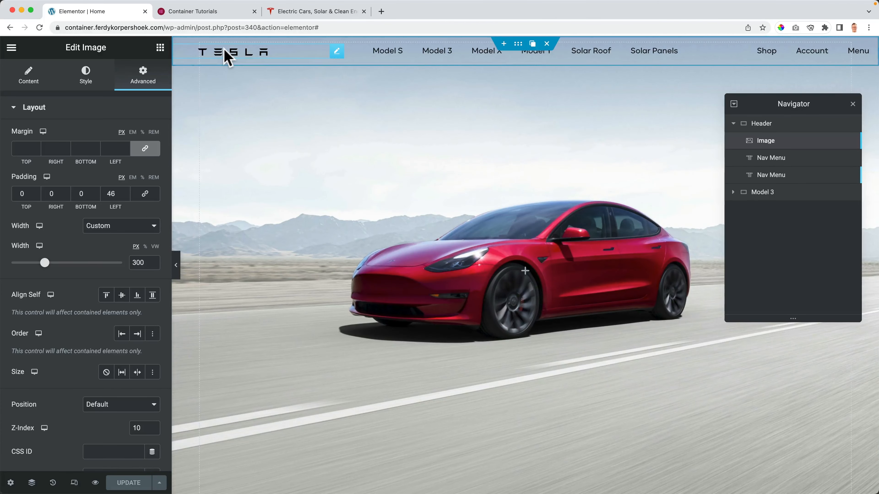
click(31, 79)
click(86, 77)
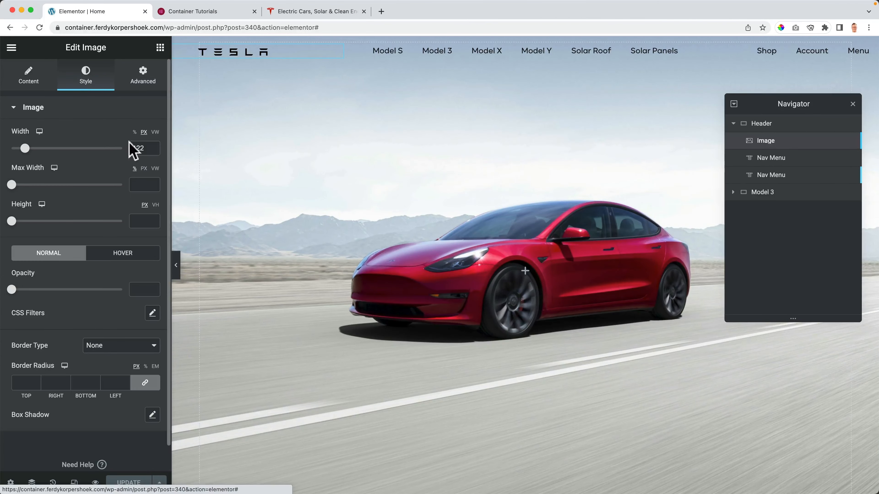
key(Down)
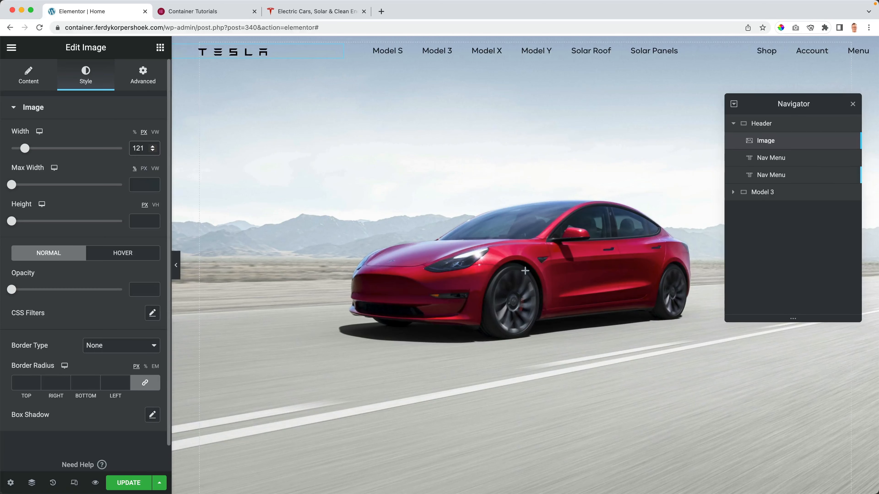
click(133, 486)
click(180, 15)
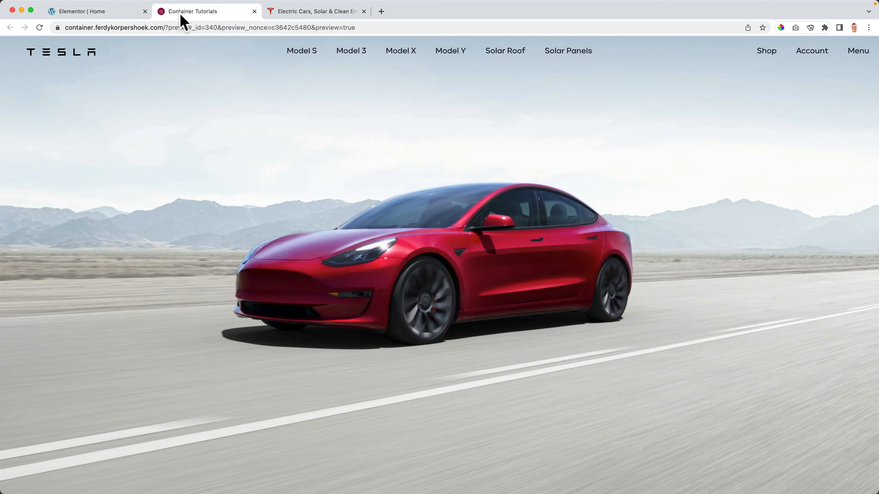
click(304, 14)
click(222, 14)
- Set the logo image's left padding to 48 px, update the page, and view the preview
click(106, 14)
click(142, 82)
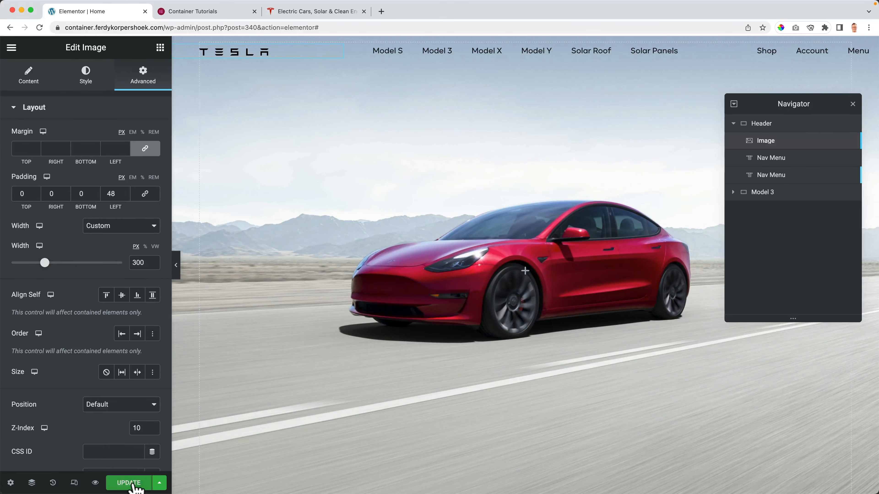
click(133, 484)
click(175, 12)
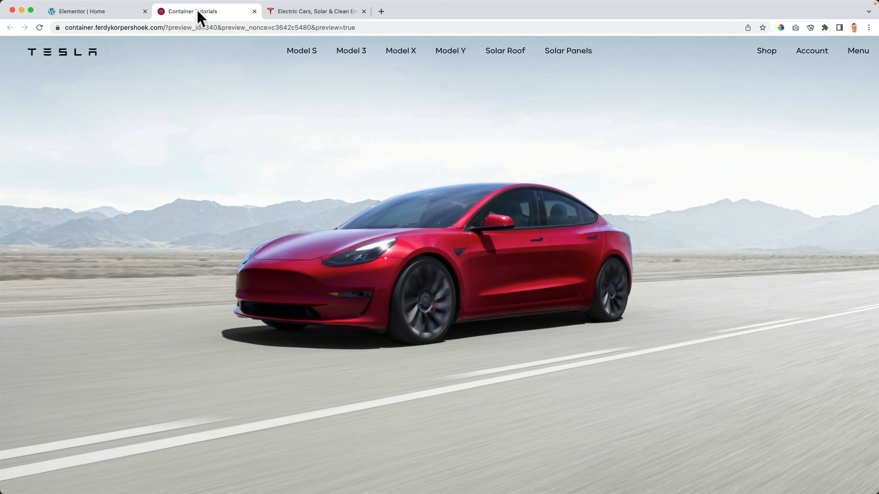
- Compare the logo's size and position in the Container Tutorials preview with the logo on tesla.com
click(300, 12)
click(211, 13)
click(291, 13)
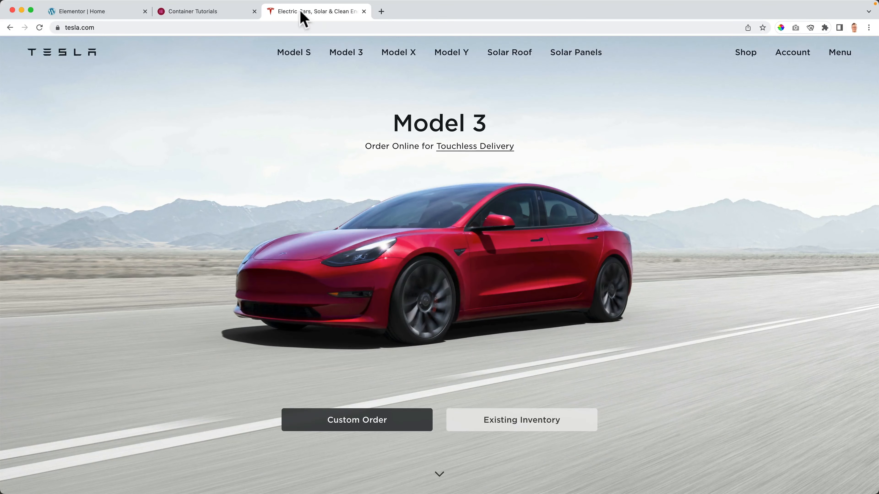
click(226, 12)
click(303, 11)
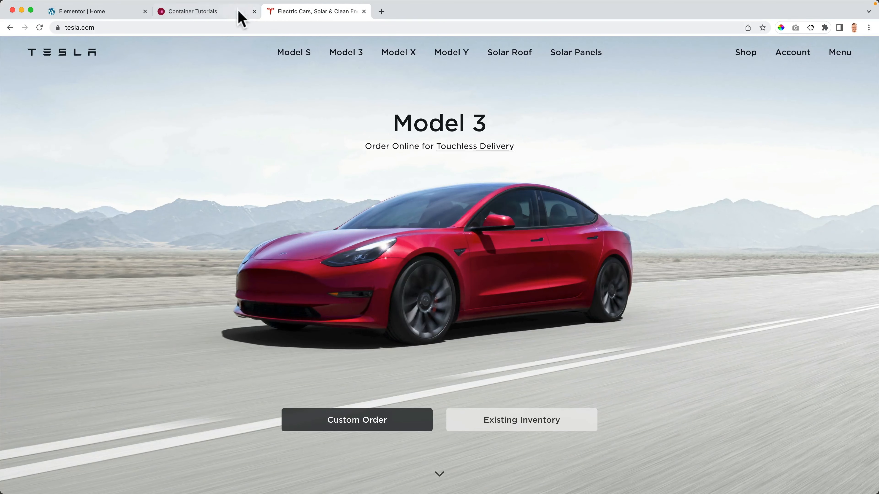
click(234, 13)
click(312, 12)
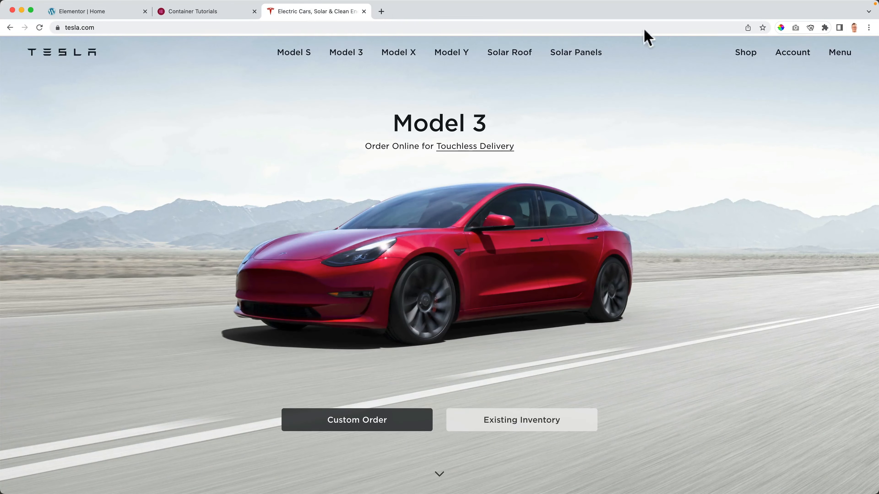
- Set the right padding of the Shop, Account and Menu nav menu to 30 px and update the page
click(114, 12)
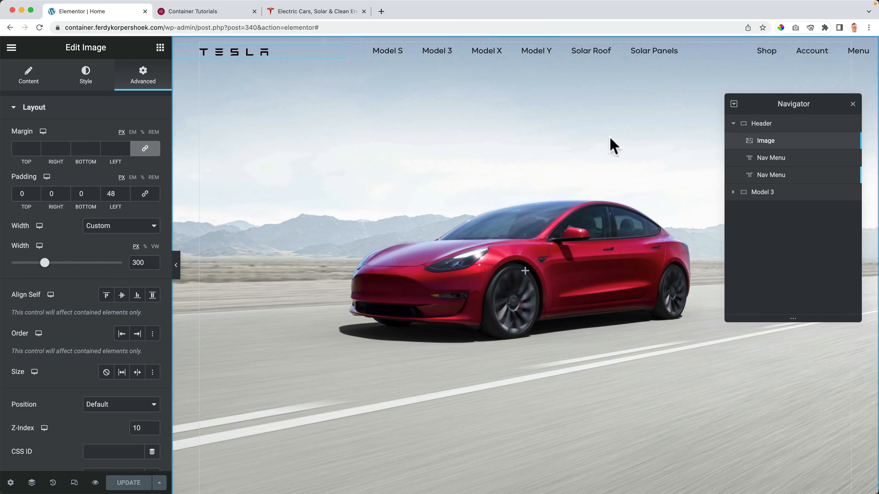
click(764, 175)
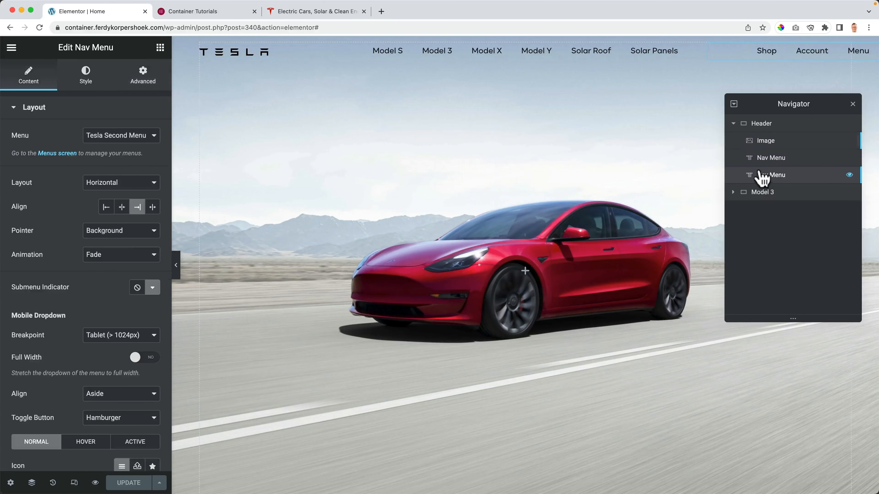
click(145, 82)
click(146, 195)
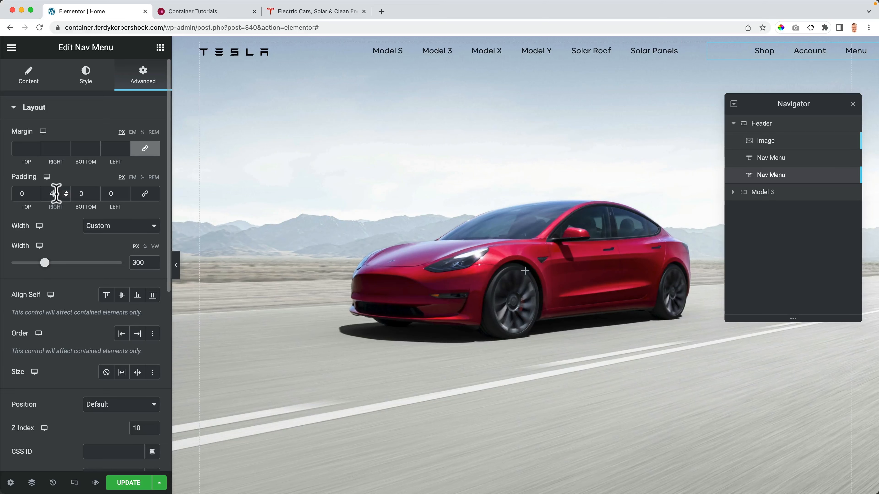
text(30)
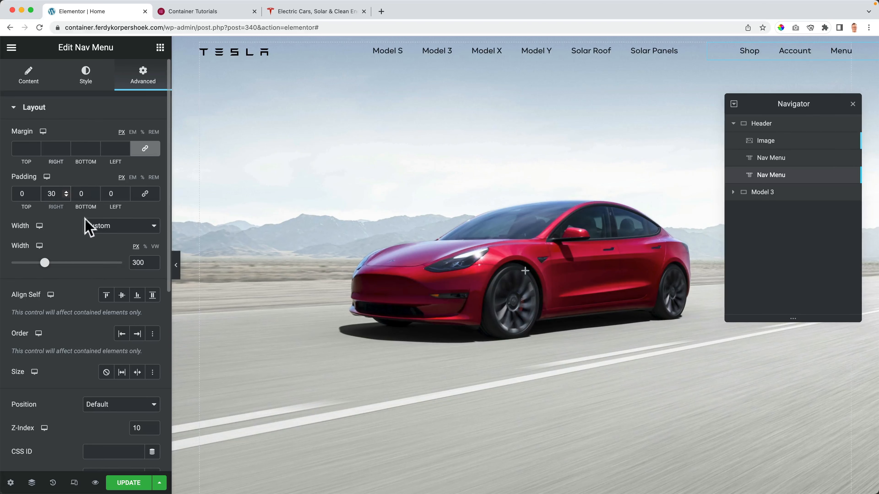
click(124, 483)
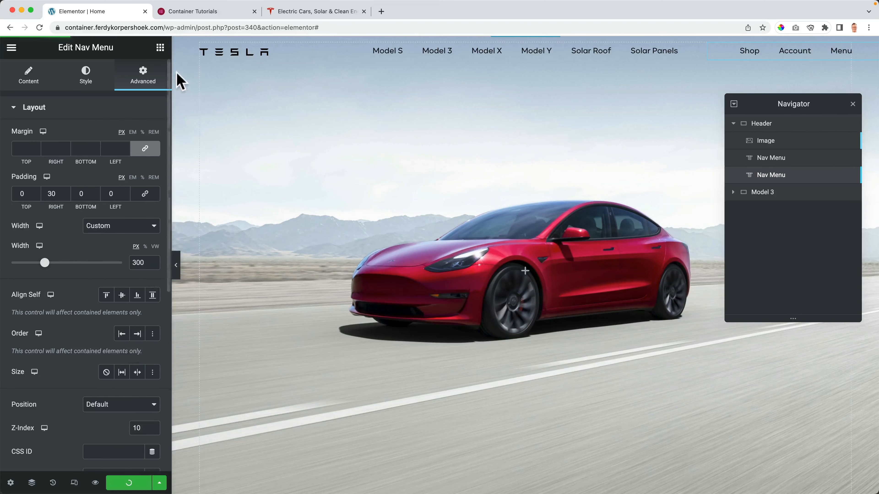
- Compare the header menus' spacing and text size in the Container Tutorials preview with tesla.com
click(191, 14)
click(300, 16)
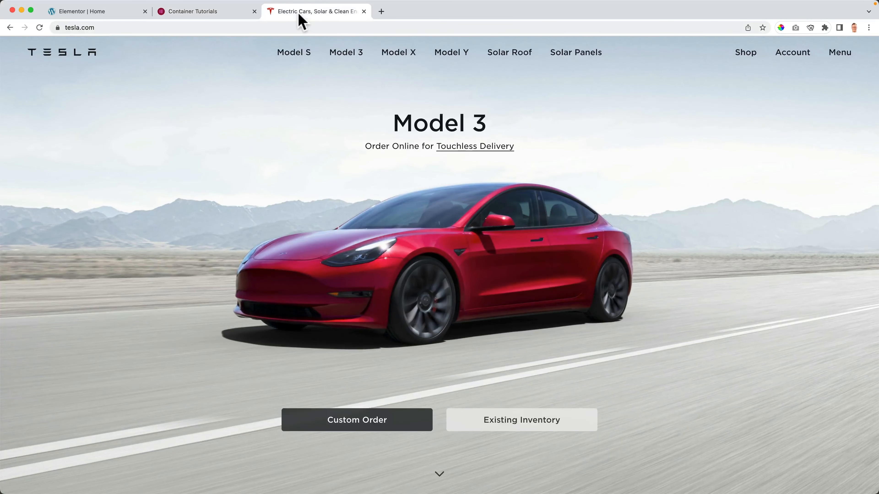
click(217, 11)
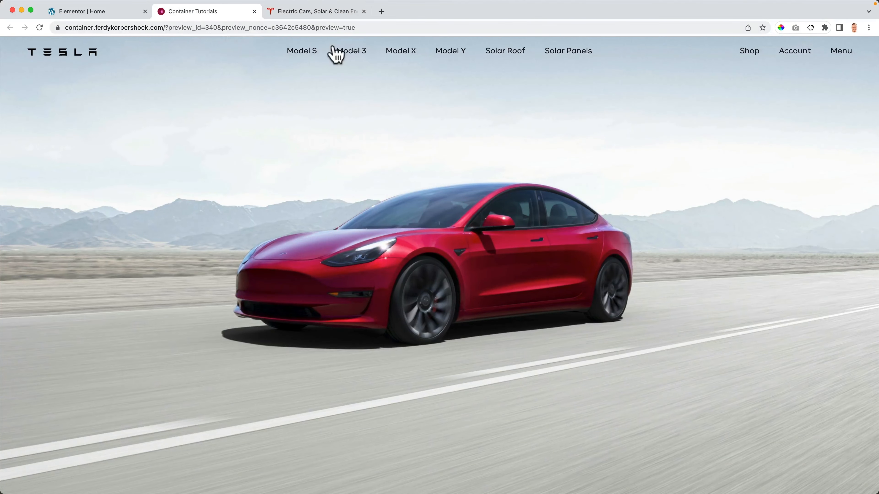
- Set the typography size of the main nav menu with the Model and Solar links to 14 px
click(130, 13)
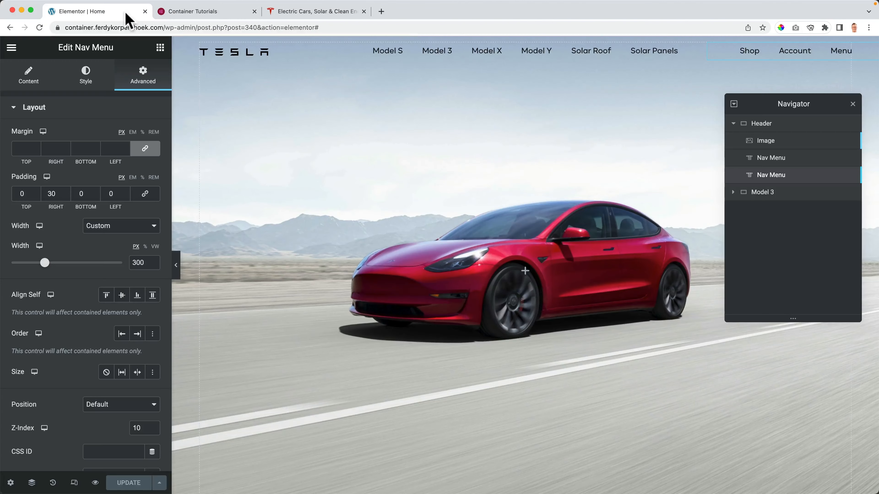
click(402, 57)
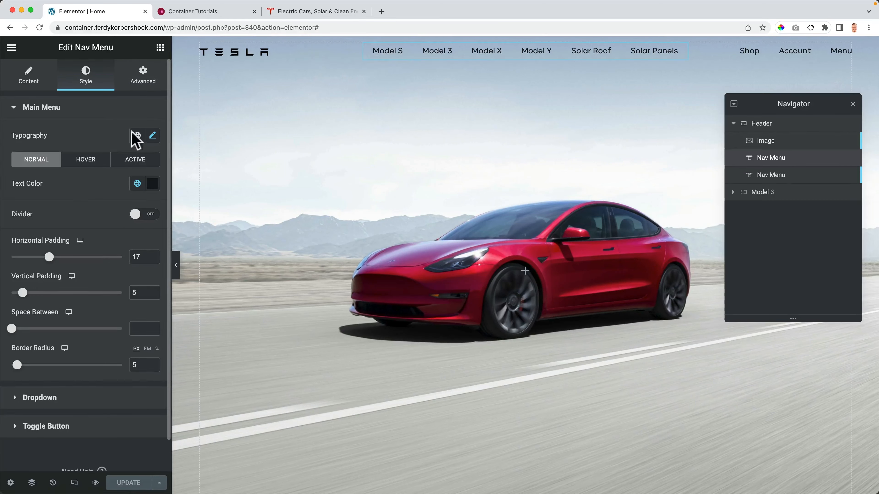
click(153, 136)
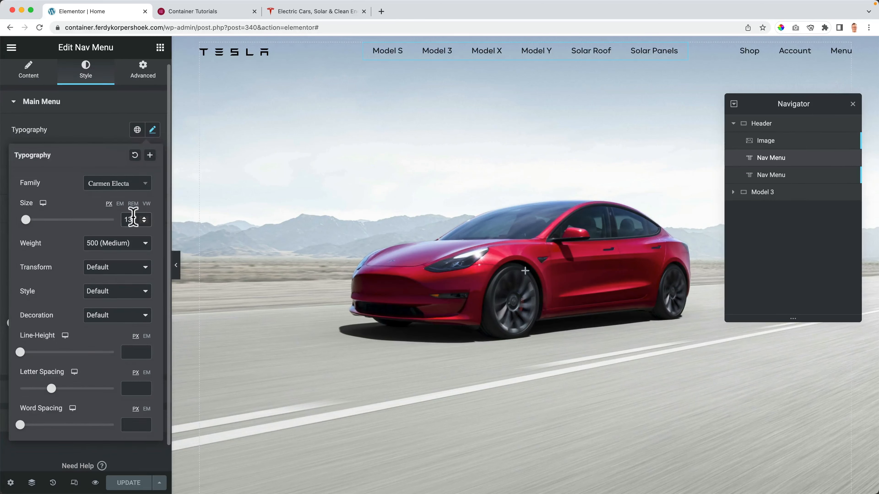
key(Up)
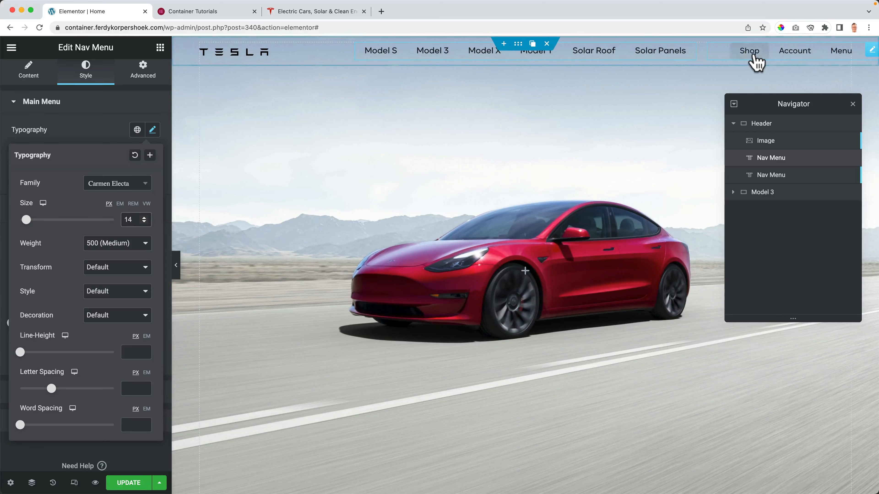
- Set the typography size of the Shop, Account and Menu nav menu to 14 px and update the page
click(754, 57)
click(90, 90)
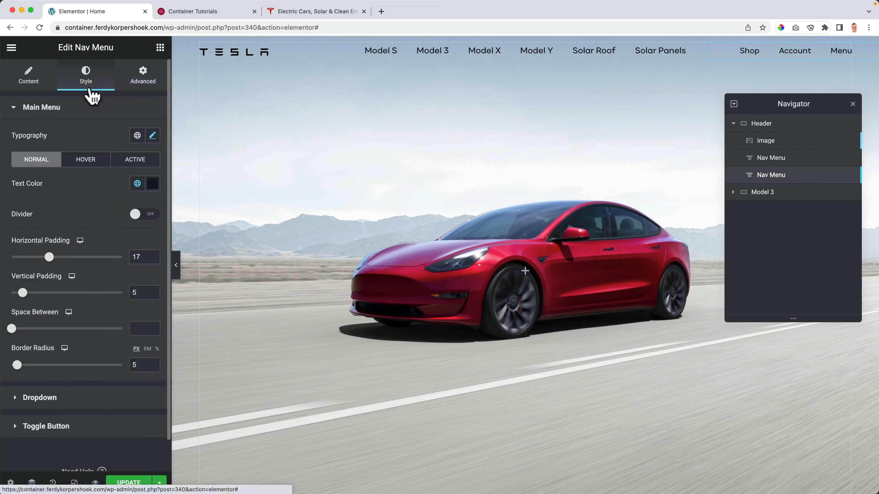
click(153, 136)
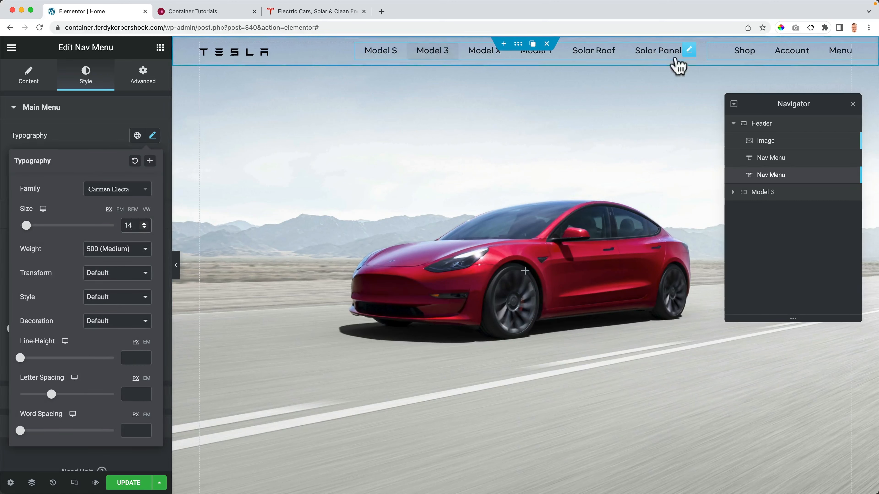
click(854, 55)
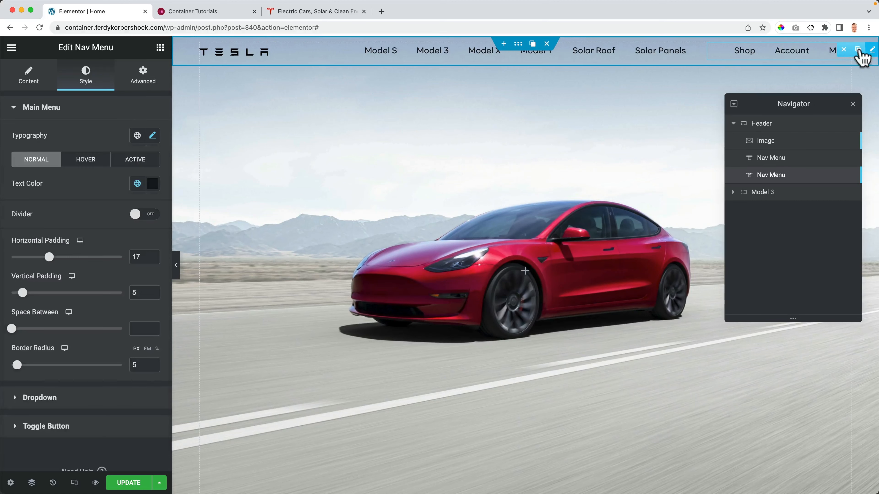
click(149, 74)
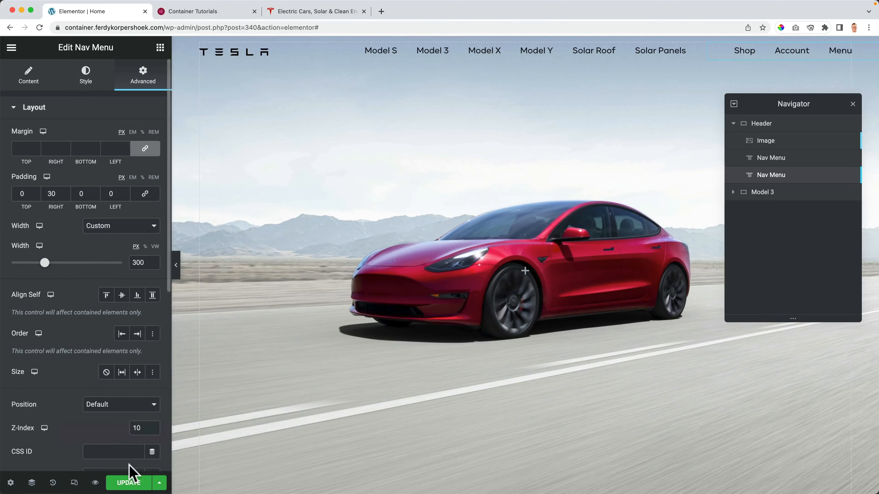
click(127, 482)
- Compare the positions of both header menus in the Container Tutorials preview with those on tesla.com
click(196, 15)
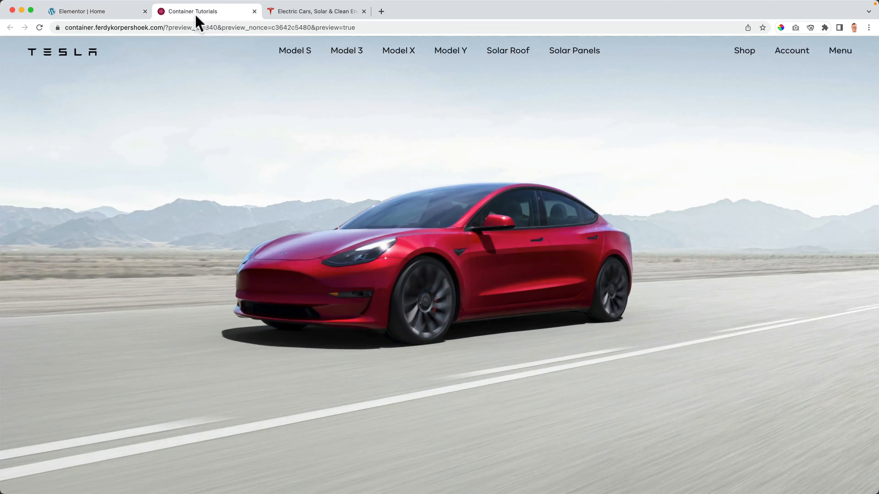
click(299, 15)
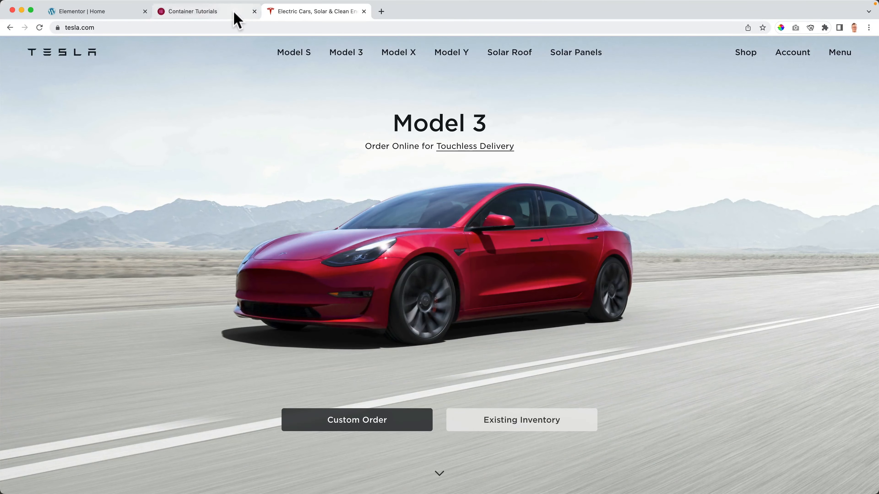
click(236, 14)
click(304, 15)
click(235, 14)
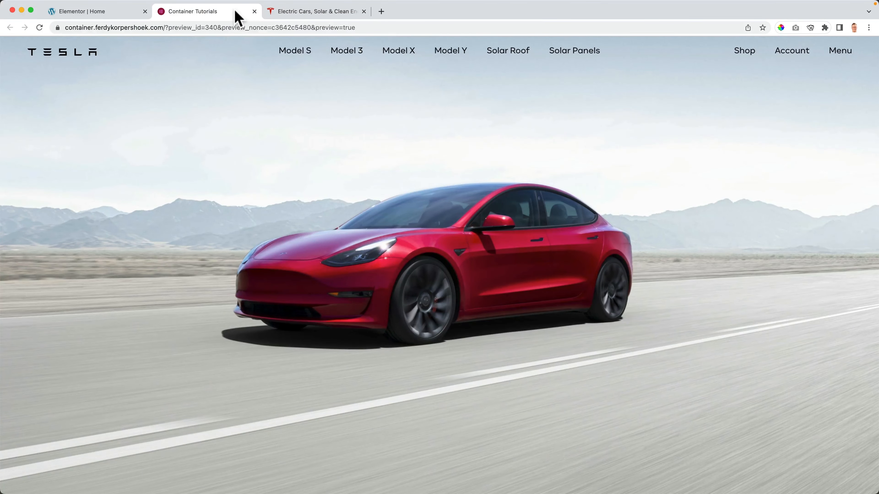
click(293, 14)
click(231, 16)
click(304, 15)
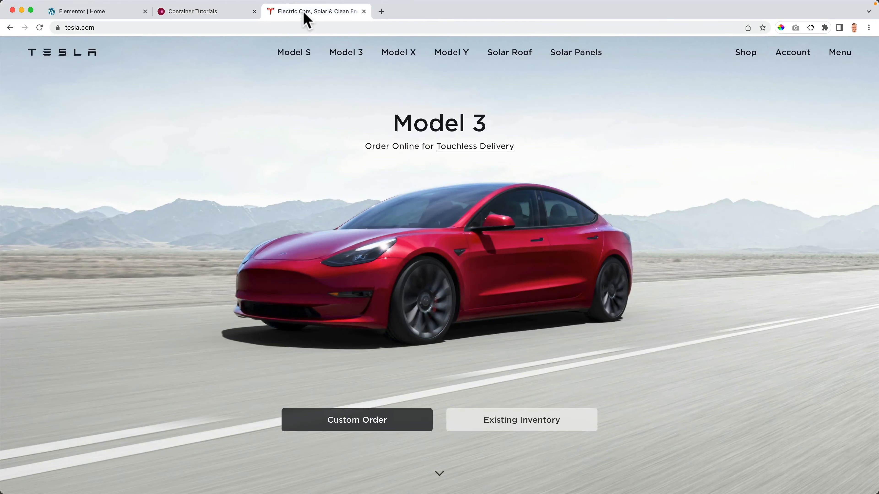
click(211, 14)
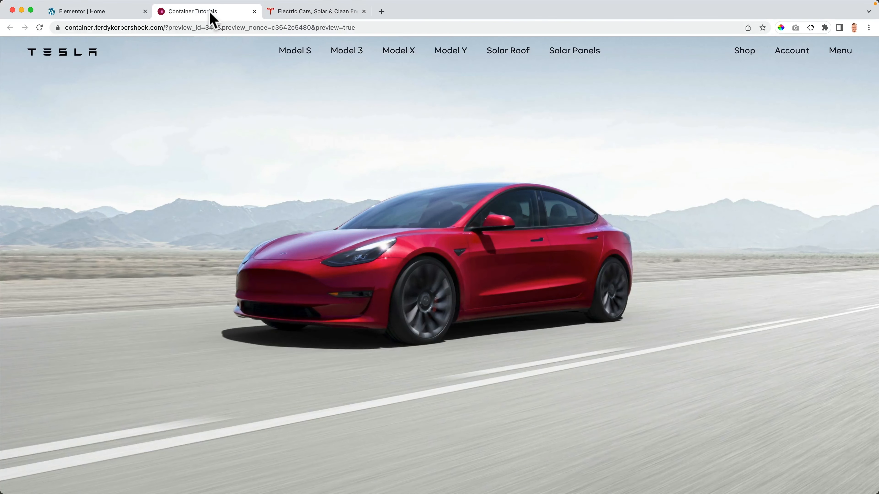
click(292, 15)
- Set the Header container's minimum height to 54 px in the Elementor editor
click(114, 16)
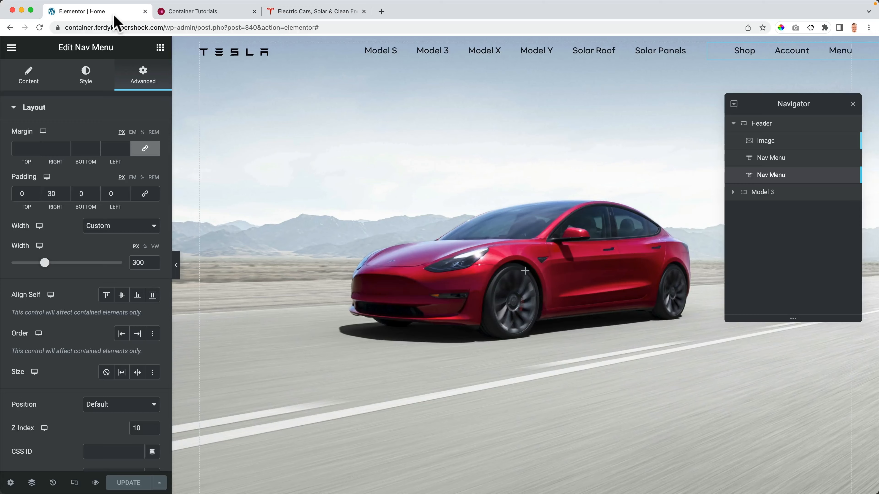
click(761, 124)
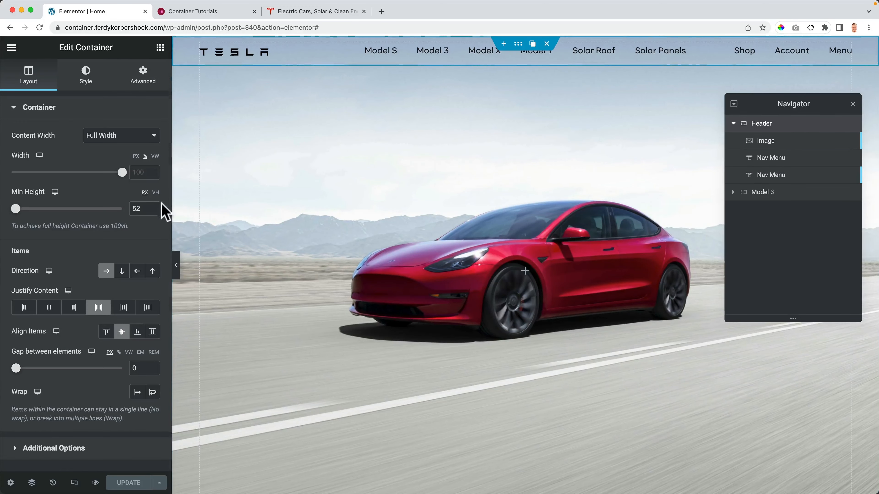
click(141, 208)
key(Up)
key(Up)
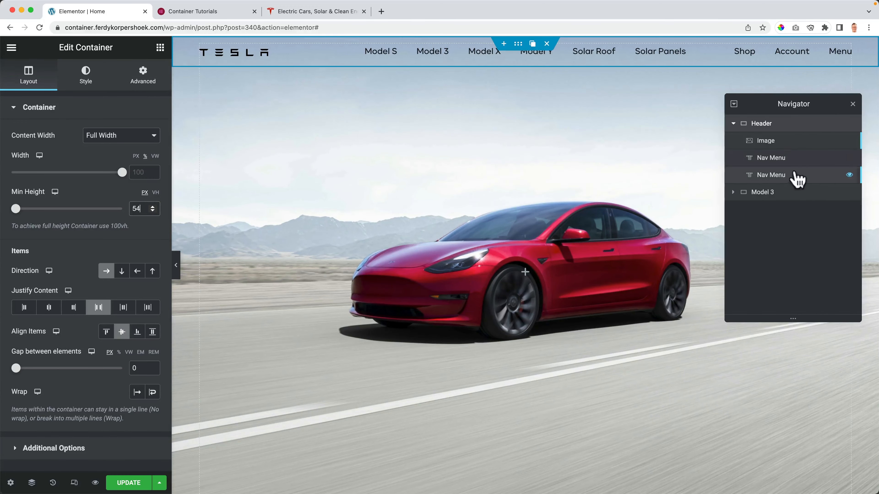
- Set the Model 3 container's top margin to -54 px and update the page
click(777, 192)
click(138, 85)
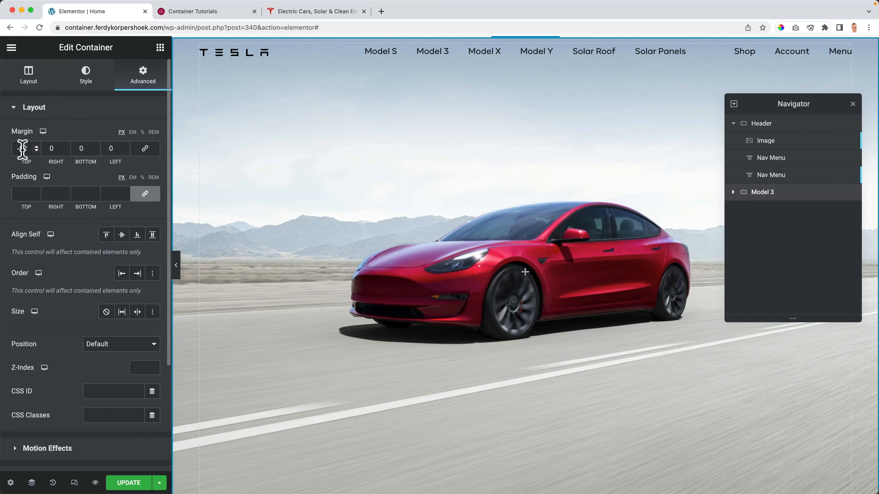
key(Down)
key(Down)
click(128, 483)
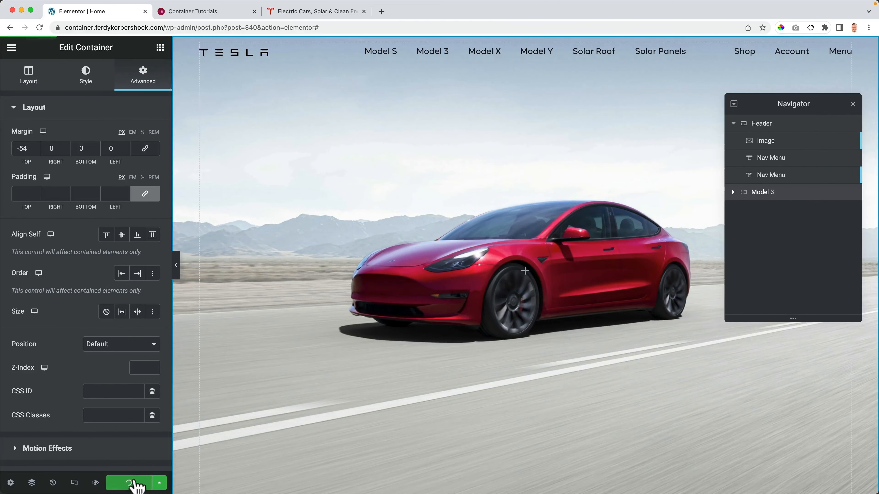
- Compare the header's vertical alignment in the preview with tesla.com, and examine how the tesla.com page behaves while scrolling
click(201, 13)
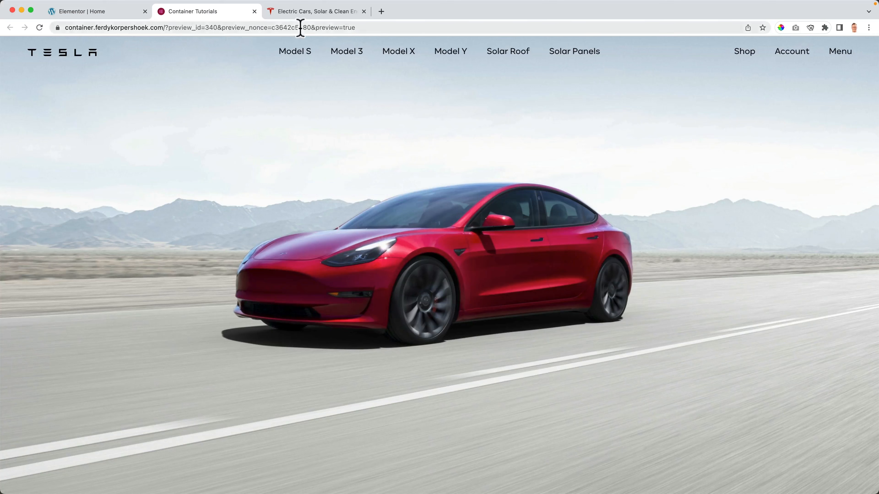
click(335, 13)
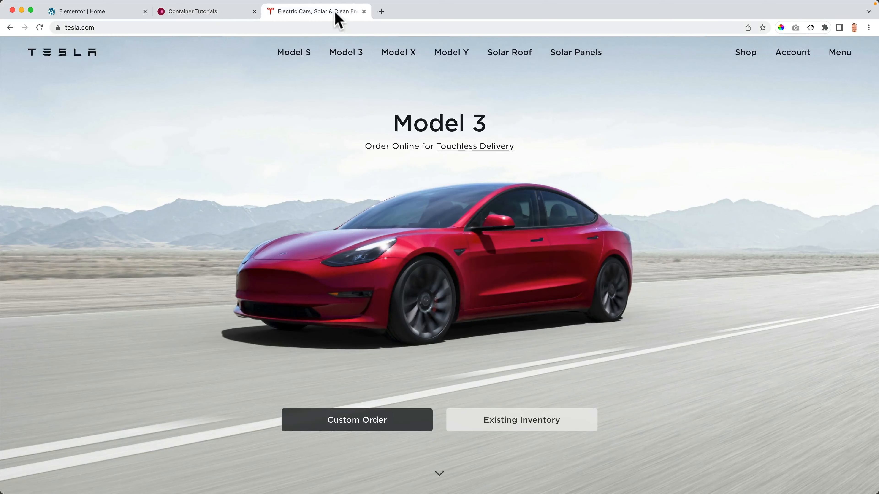
click(192, 13)
click(324, 18)
scroll(232, 131, down, 5)
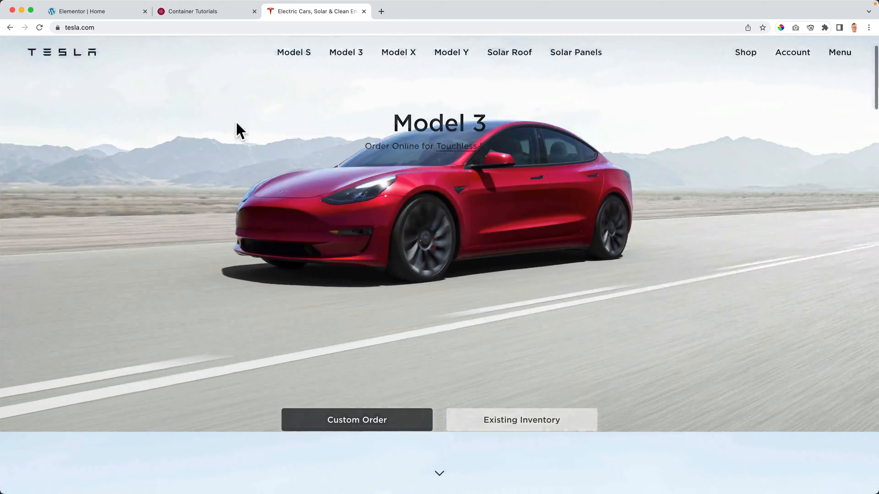
- Compare the Model 3 section of the Tesla homepage with the Container Tutorials preview page
scroll(233, 125, up, 5)
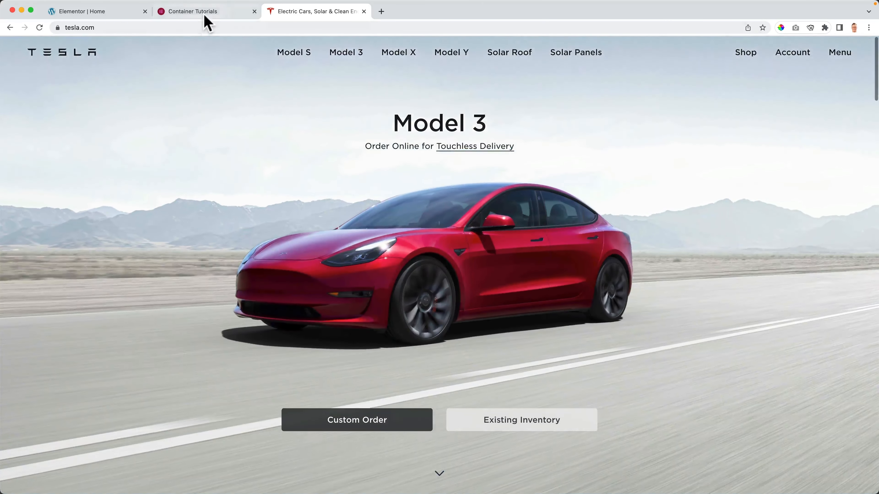
click(204, 15)
click(306, 14)
click(231, 13)
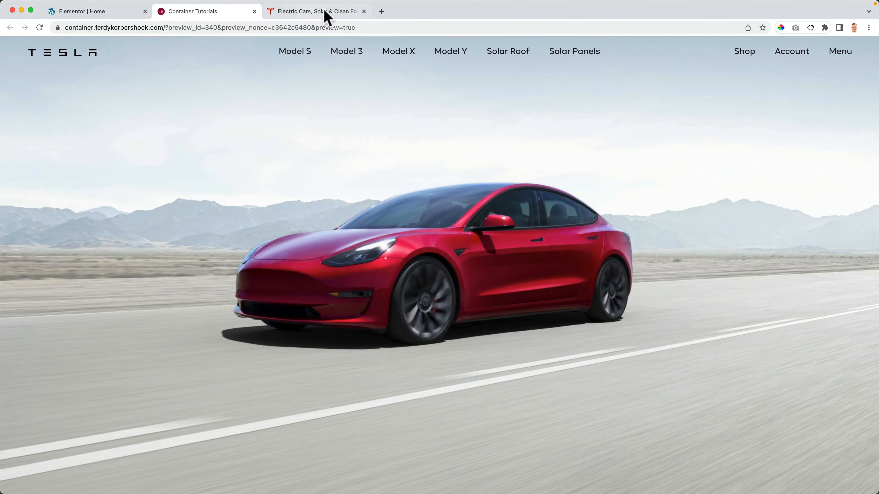
click(324, 13)
click(230, 14)
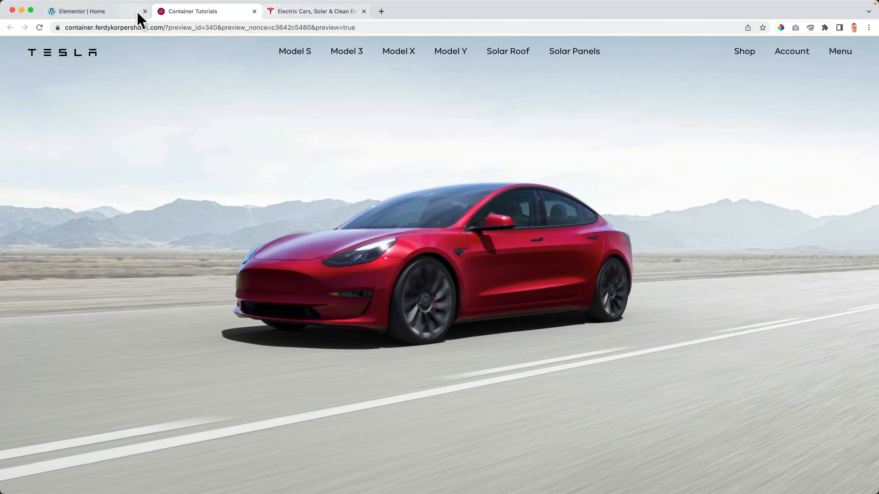
- In the Elementor editor, add a container inside the empty Model 3 container
click(104, 12)
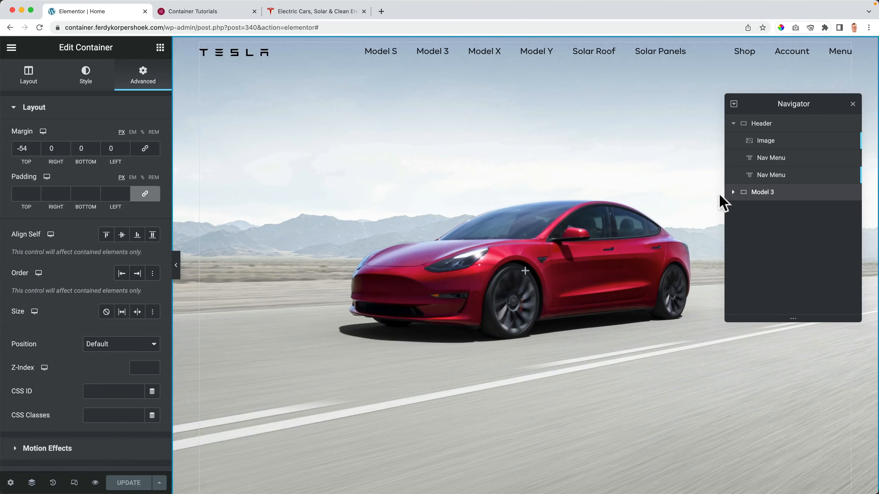
click(733, 193)
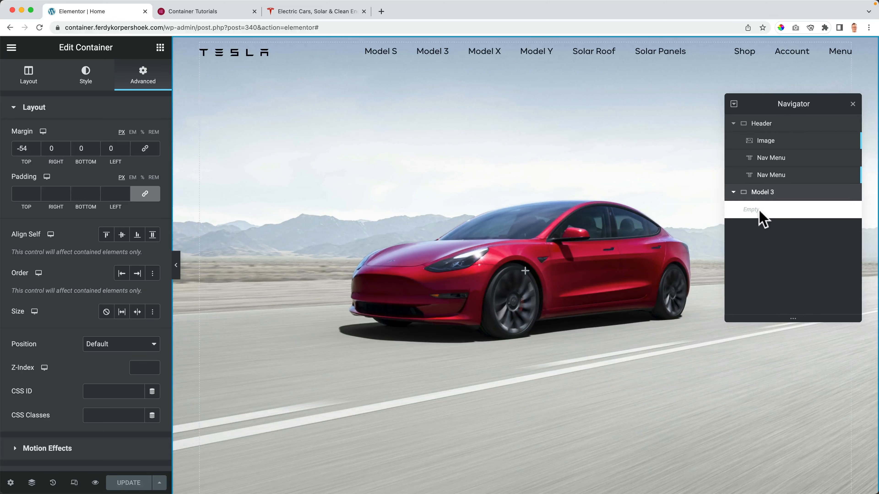
click(734, 194)
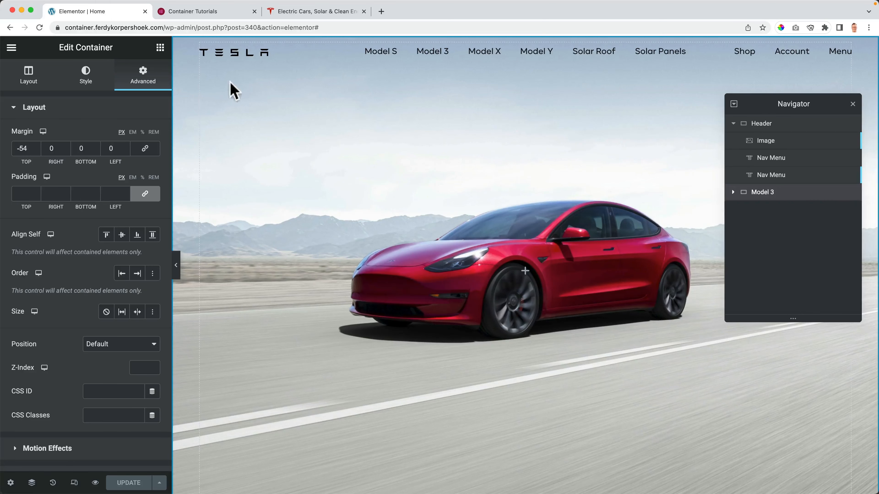
click(160, 47)
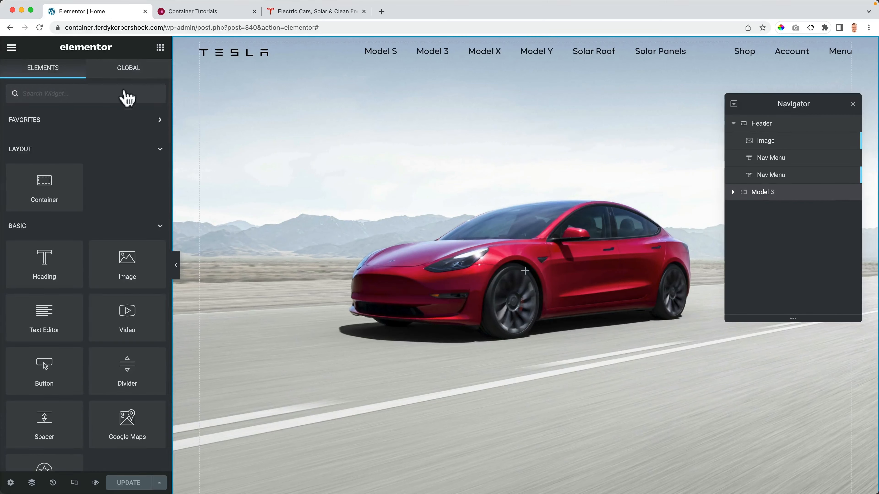
drag(45, 183, 573, 231)
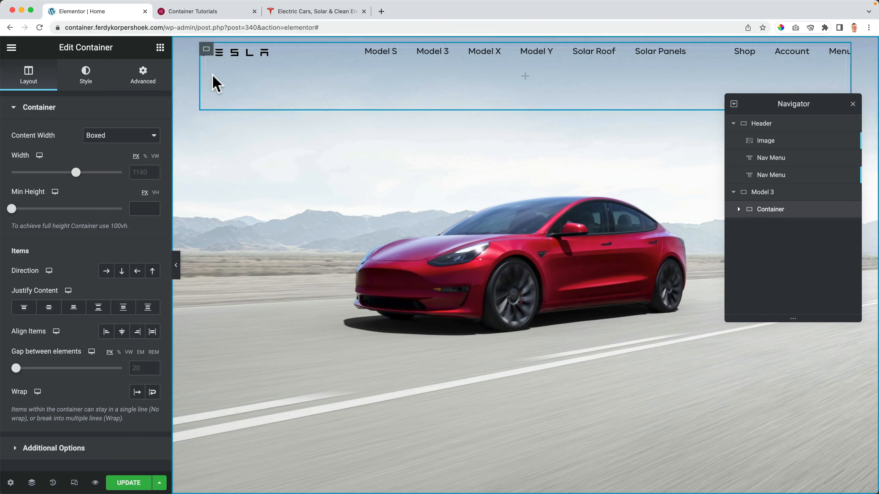
- Set both Justify Content and Align Items of the Model 3 container to center
click(763, 194)
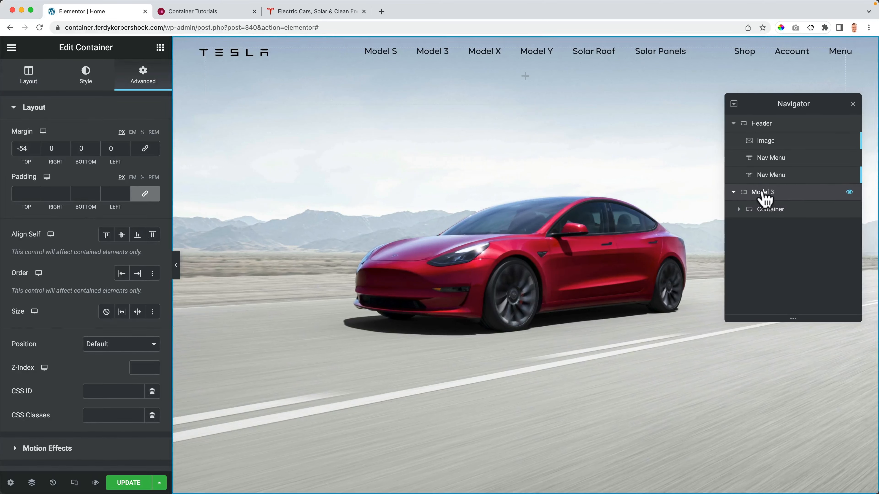
click(27, 82)
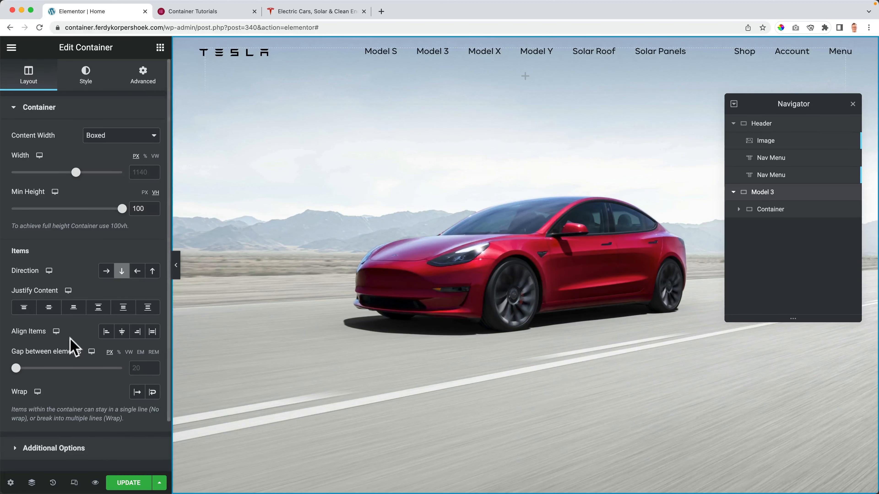
click(49, 308)
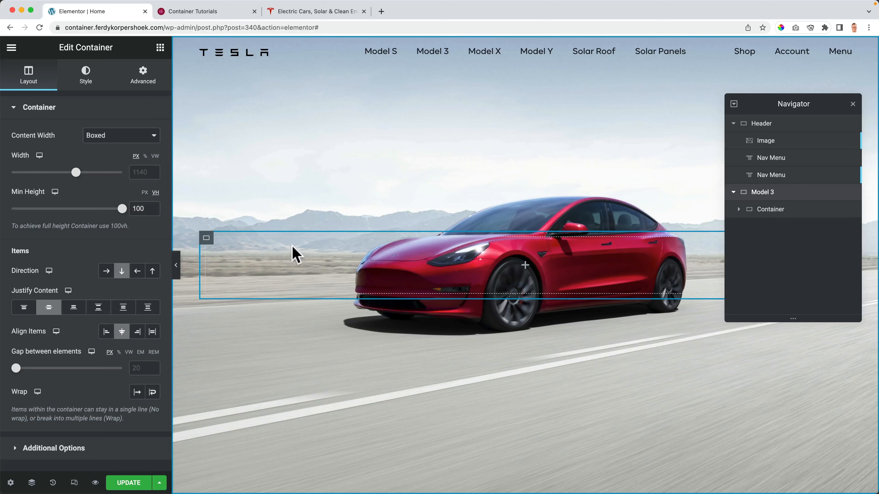
- Nest another container inside the container within Model 3
click(160, 48)
drag(46, 180, 270, 255)
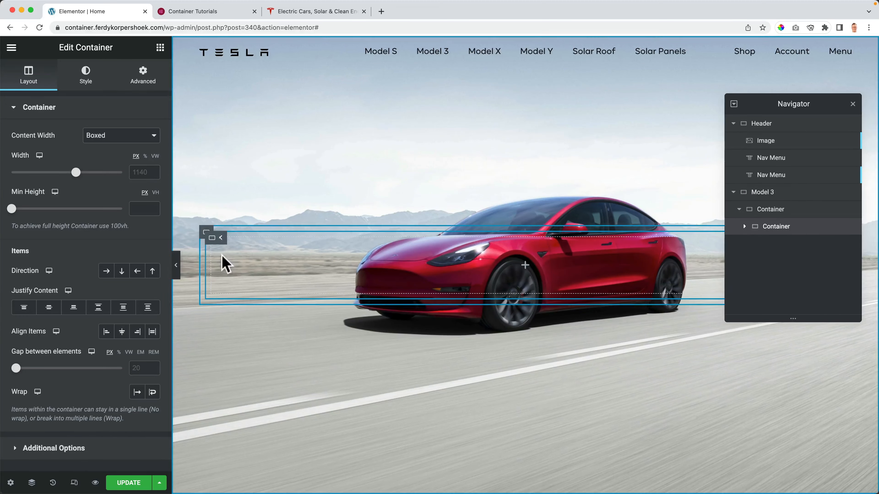
- Add a Heading widget to the innermost container and a Text Editor widget below it
click(160, 48)
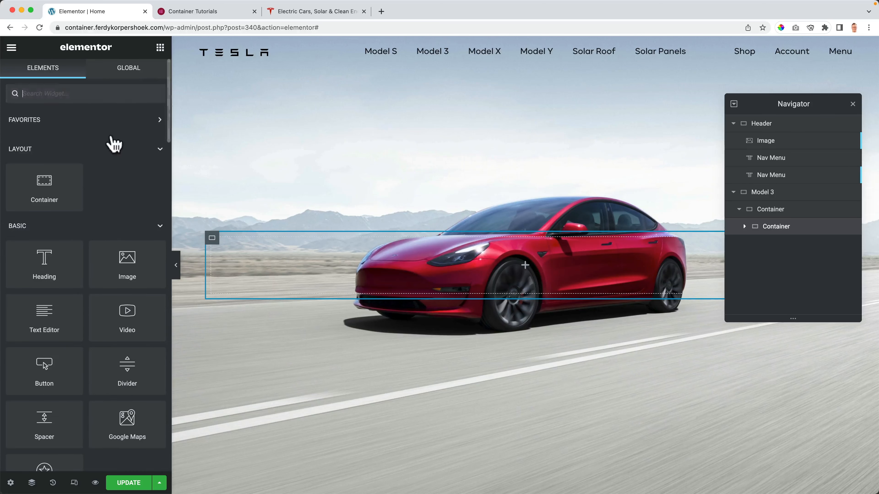
click(303, 15)
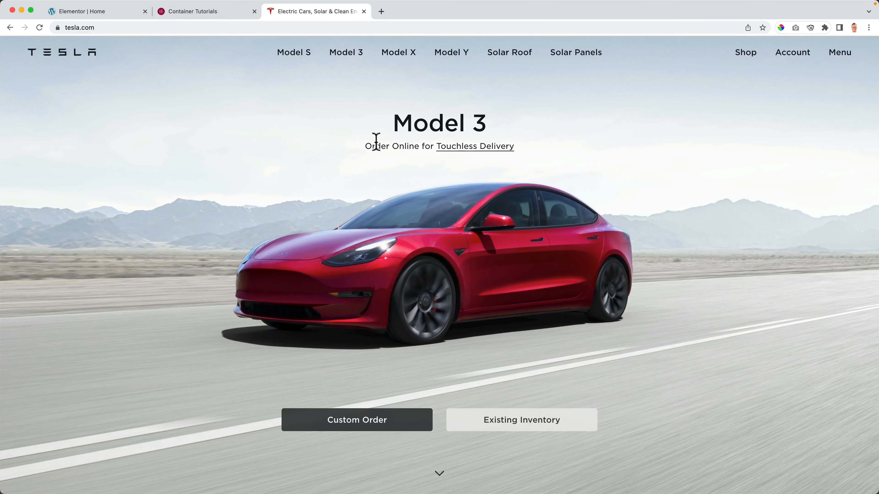
click(92, 14)
drag(43, 257, 324, 256)
click(160, 49)
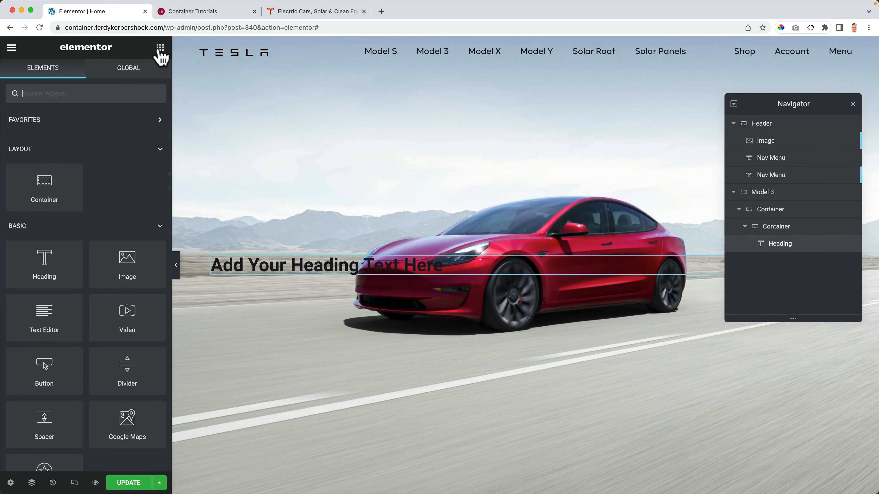
drag(48, 304, 310, 270)
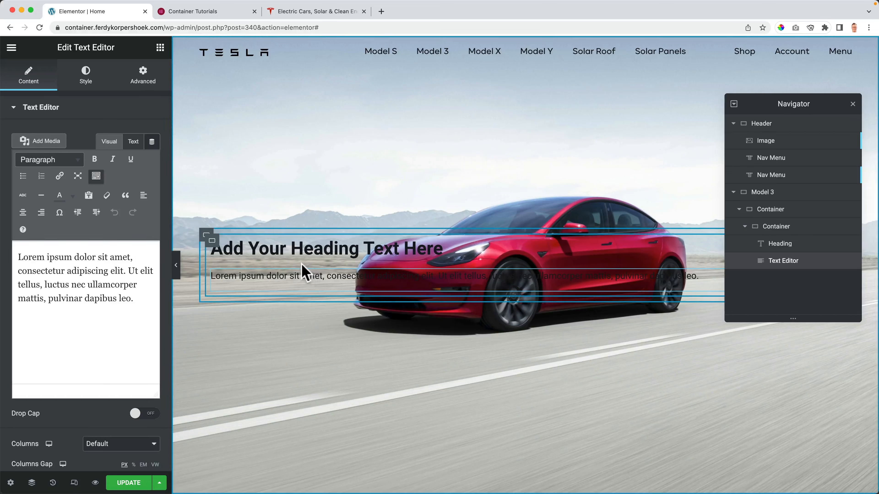
- Copy the "Model 3" title from the Tesla homepage and use it to replace the heading widget's placeholder text
click(302, 12)
drag(489, 129, 383, 127)
key(super+c)
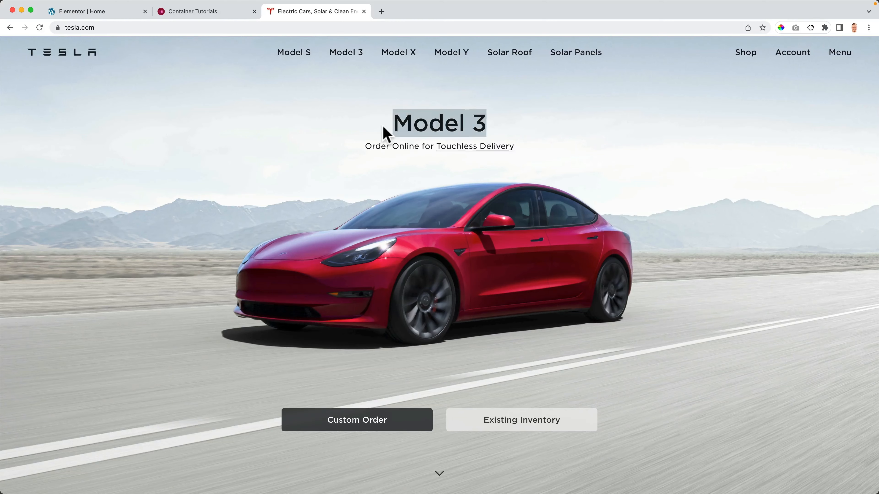
click(107, 16)
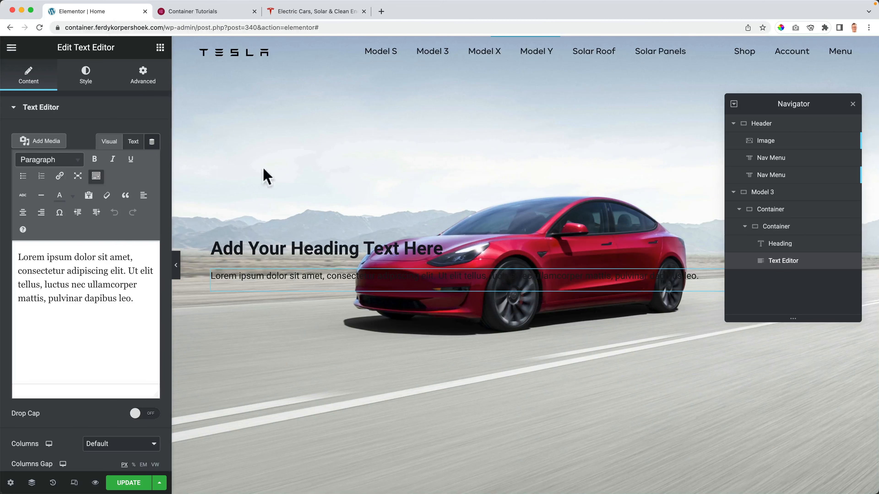
click(294, 247)
triple_click(75, 141)
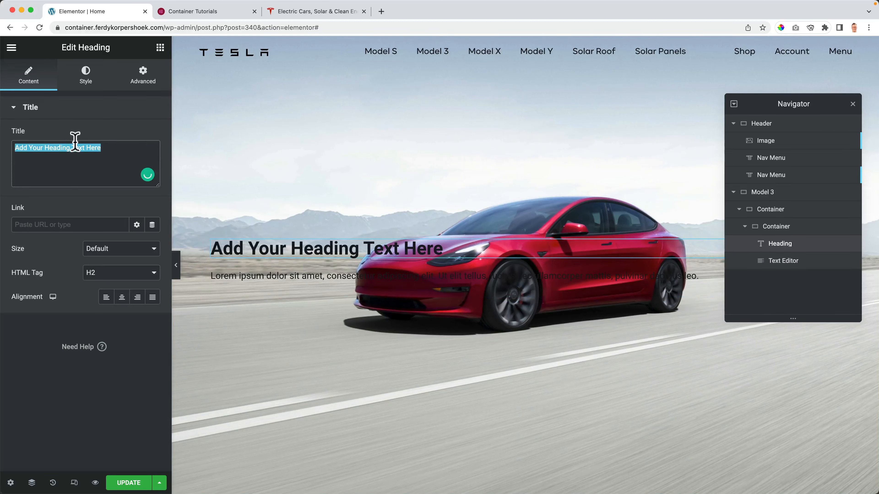
key(super+v)
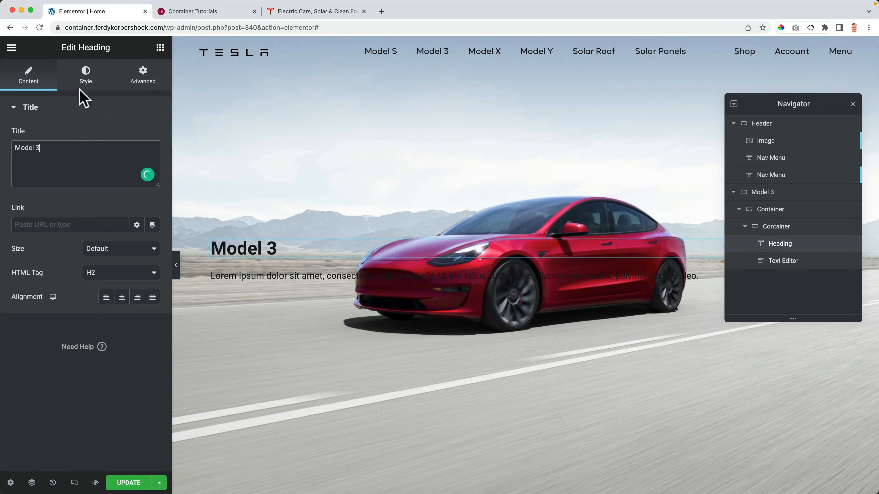
- Set the Model 3 heading's font family to the custom font Carmen Electa
click(85, 83)
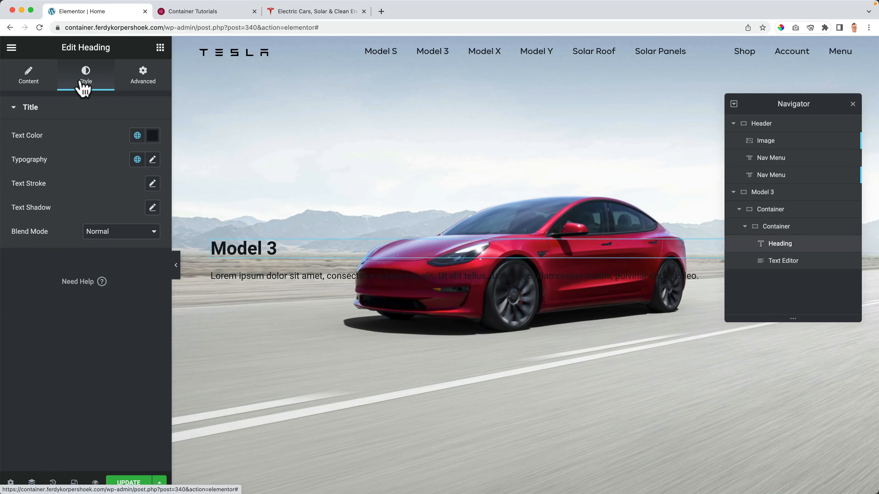
click(152, 160)
click(118, 214)
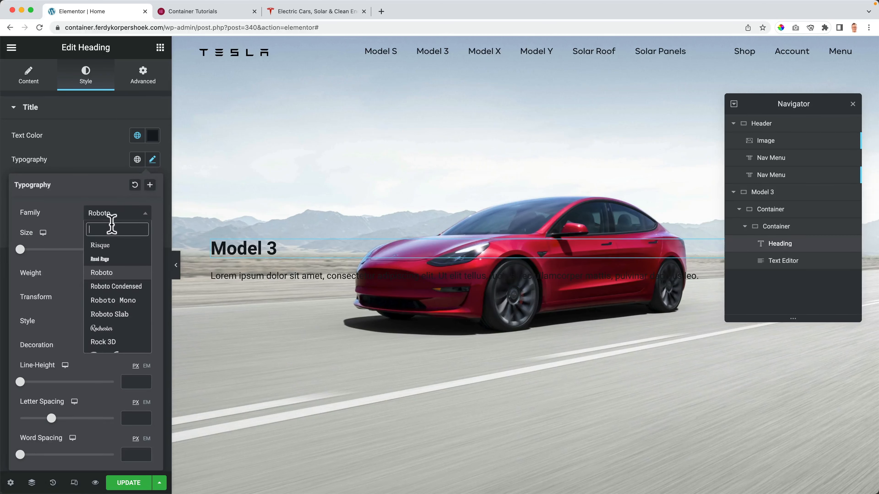
text(carm)
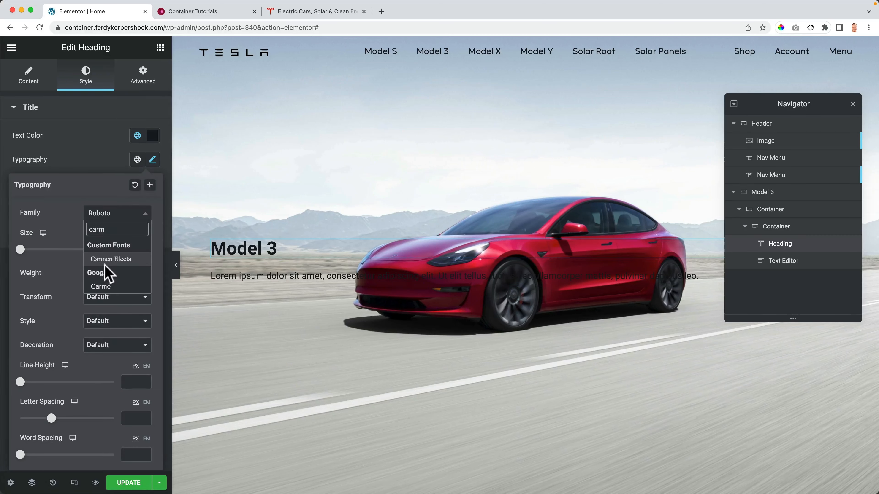
click(110, 260)
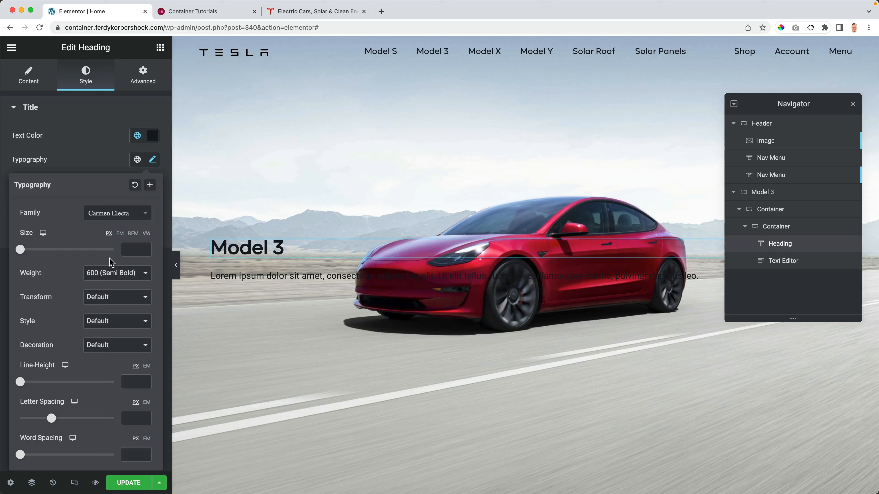
- Set the font family of the text below the heading to Carmen Electa
click(243, 278)
click(100, 77)
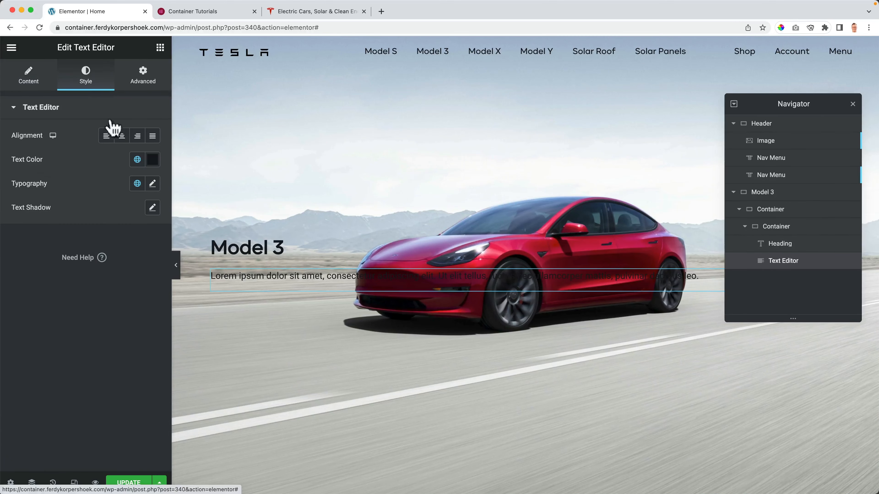
click(152, 184)
click(117, 238)
text(carmen)
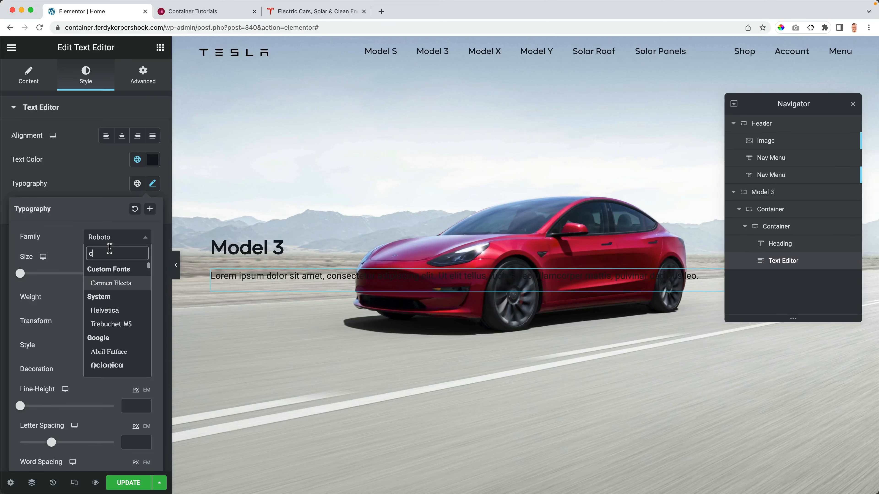
click(108, 283)
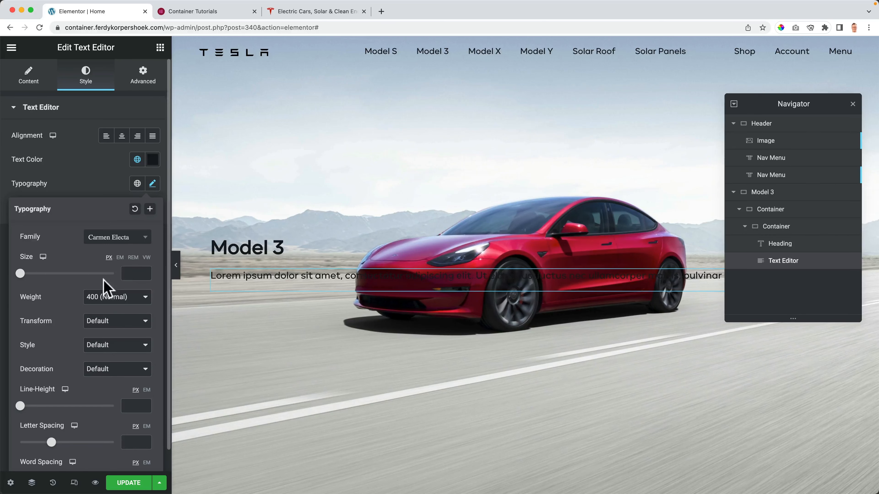
- Replace the text editor's placeholder with the line "Order Online for Touchless Delivery" from the Tesla homepage, including its link
click(294, 16)
drag(361, 151, 492, 149)
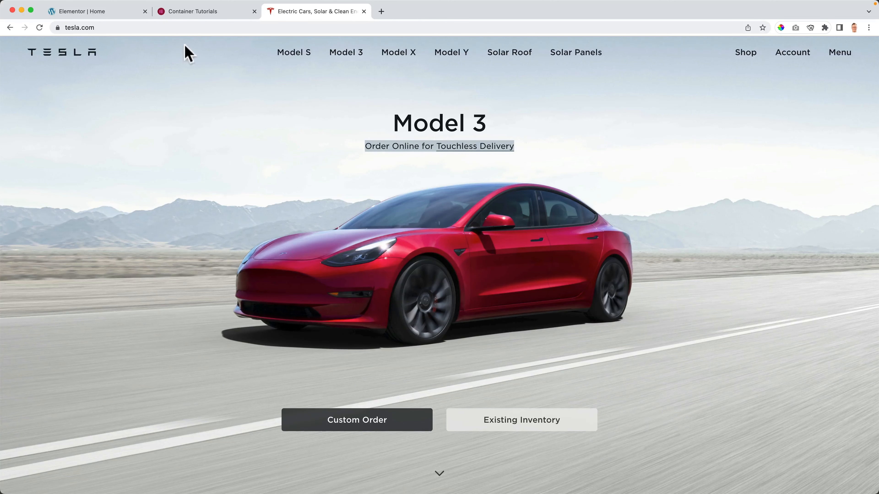
click(180, 12)
click(136, 12)
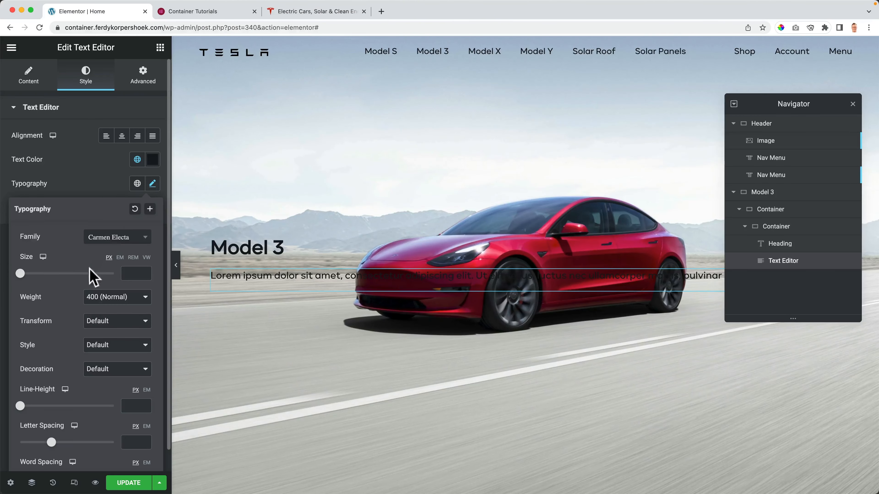
click(66, 167)
click(34, 83)
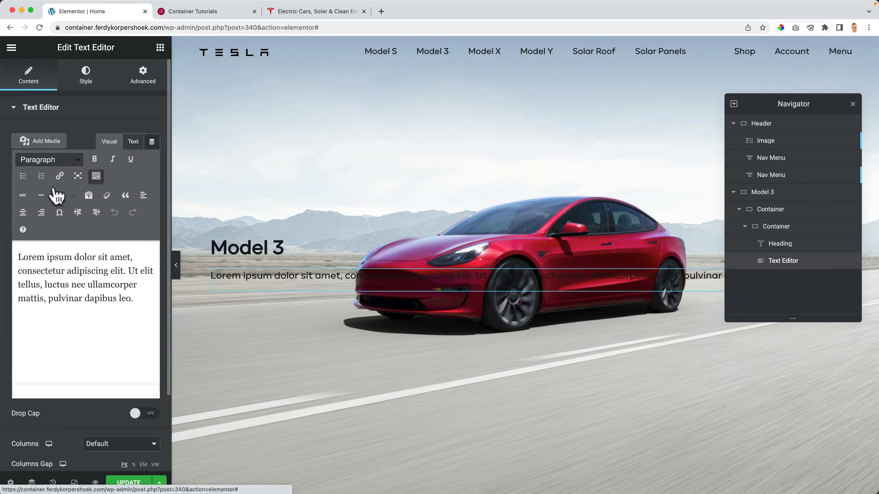
click(79, 279)
key(super+a)
text(Order Online for Touchless Delivery)
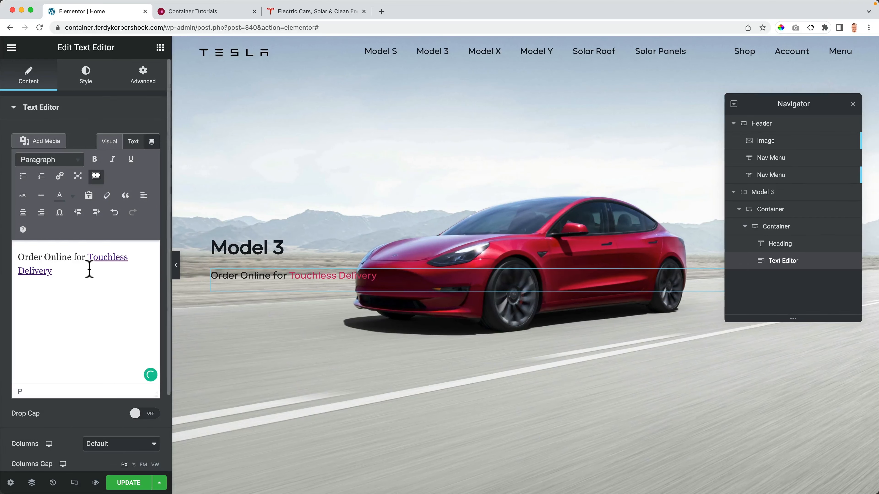
- Give the linked words "Touchless Delivery" in the subtitle a custom dark colour matching the widget's text colour
click(87, 85)
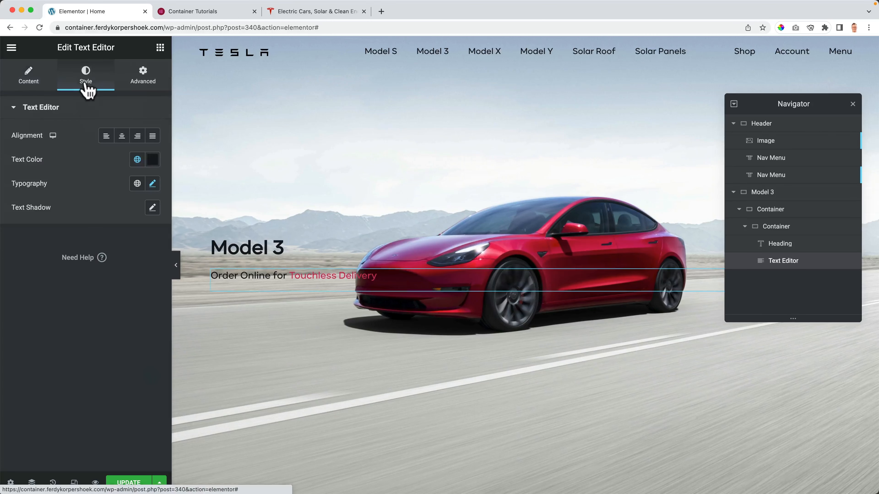
click(153, 160)
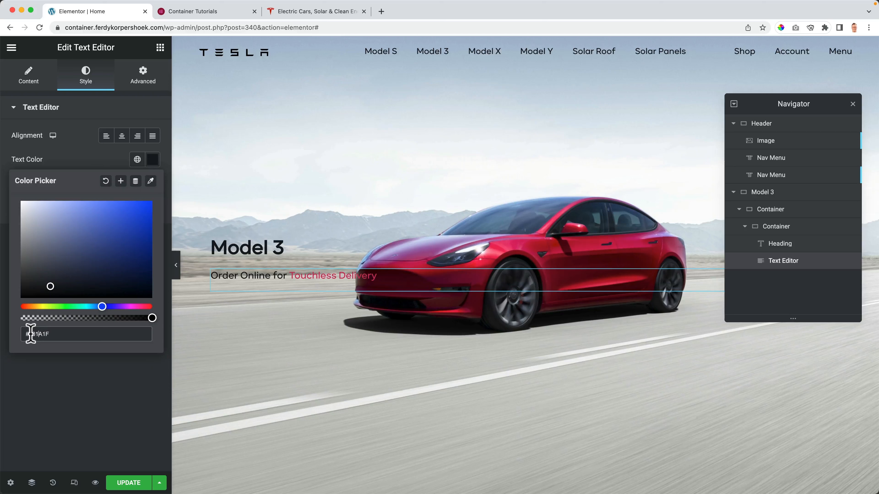
click(74, 355)
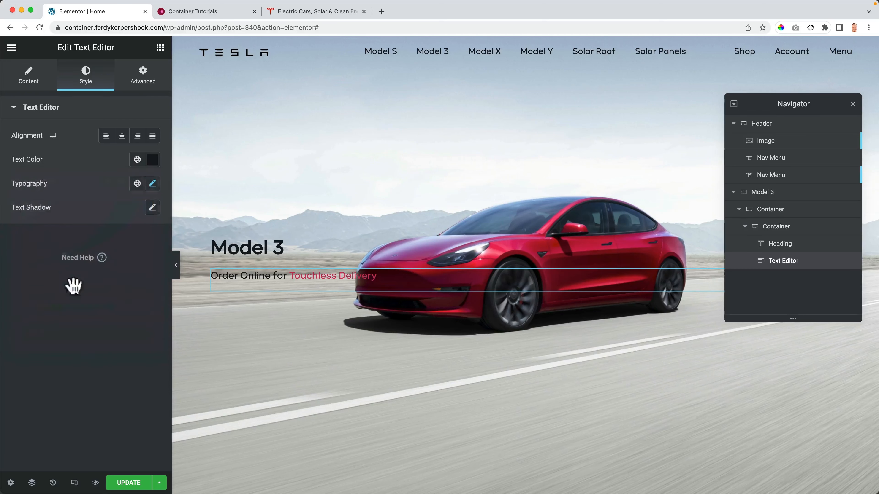
click(30, 80)
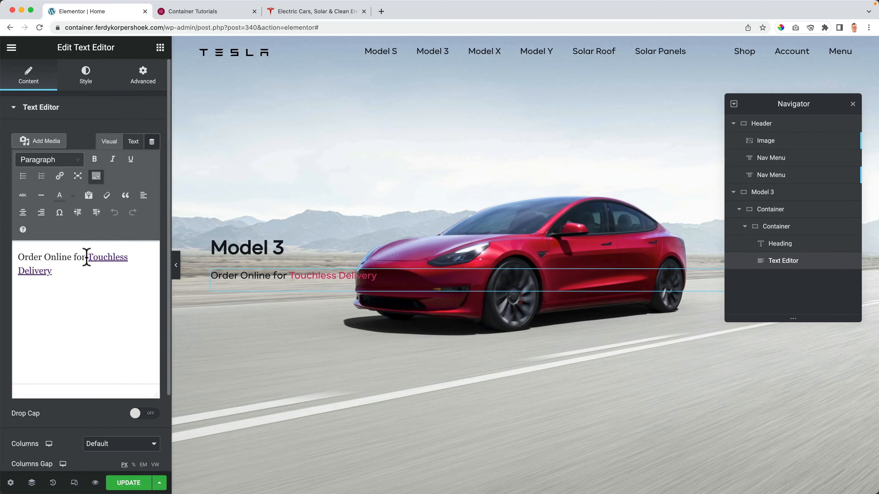
drag(87, 256, 99, 281)
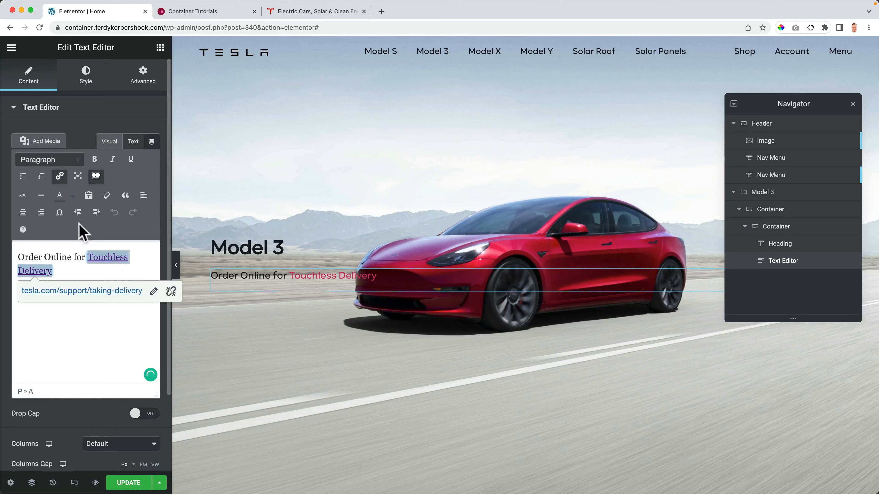
click(96, 176)
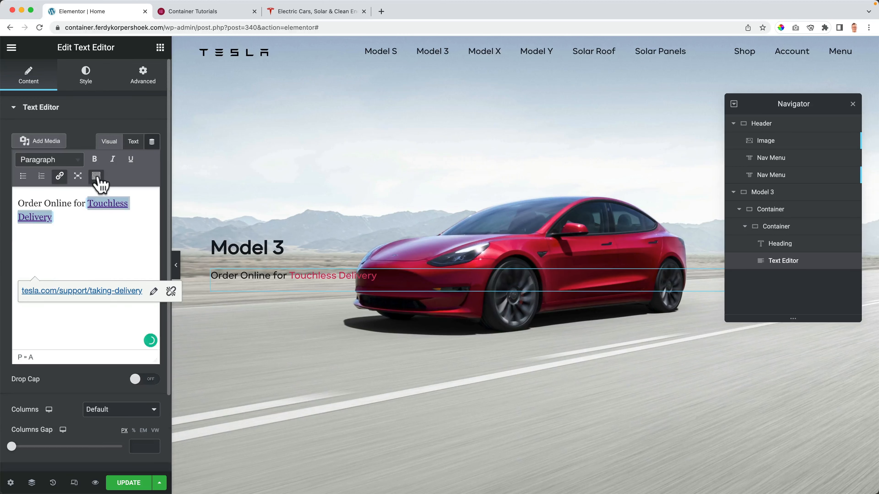
click(96, 176)
click(72, 196)
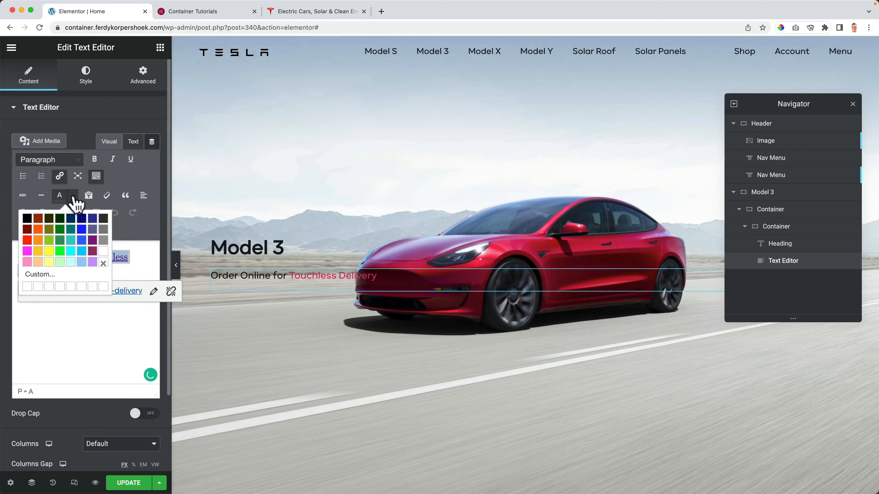
click(41, 274)
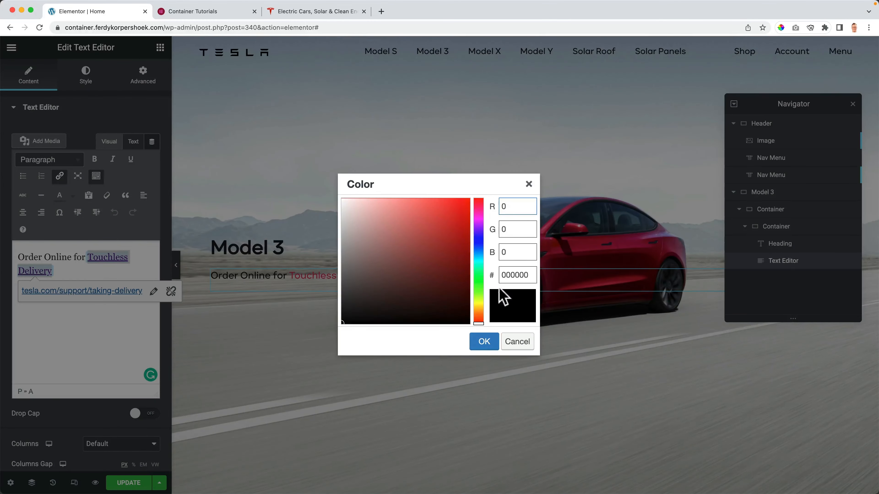
click(484, 341)
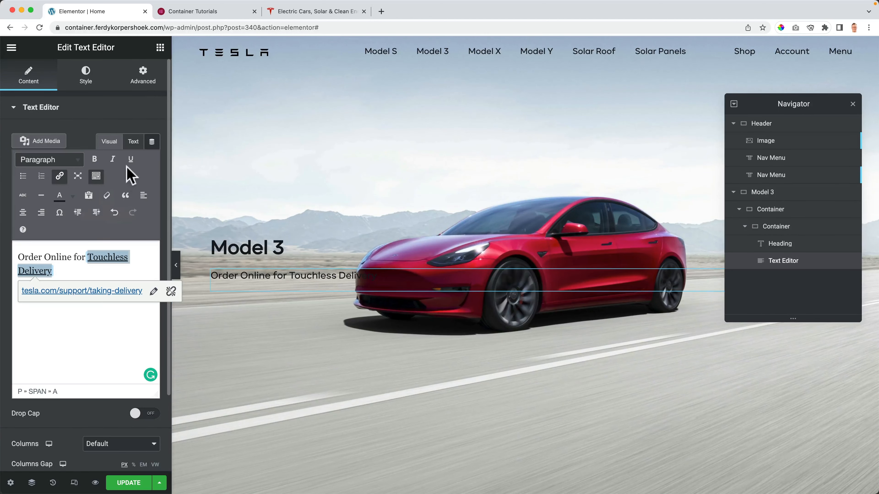
- Underline "Touchless Delivery" in the subtitle to match the Tesla homepage
click(279, 13)
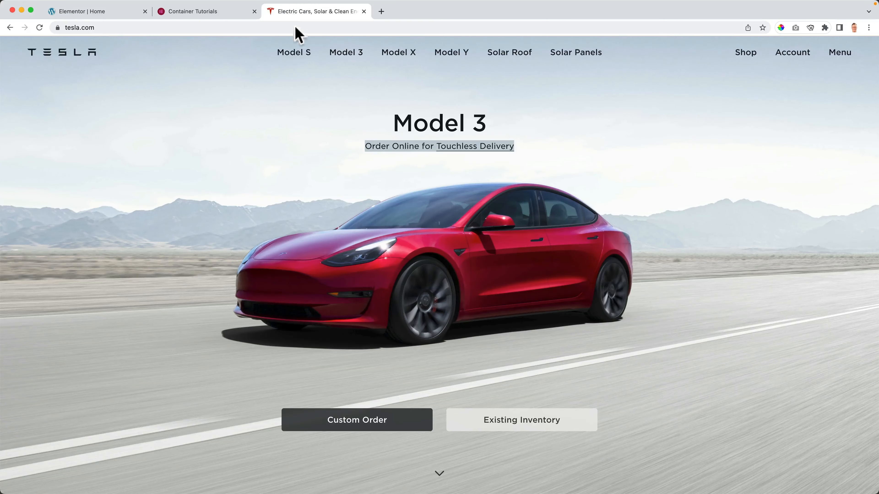
click(117, 15)
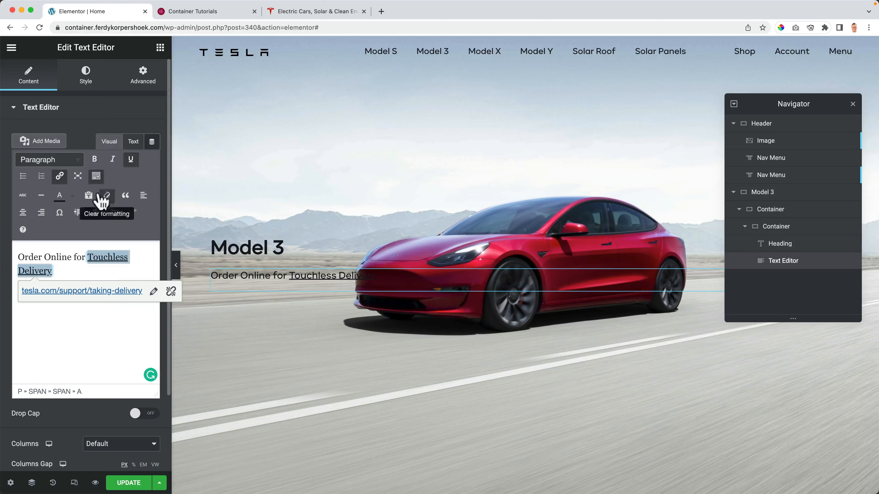
click(100, 109)
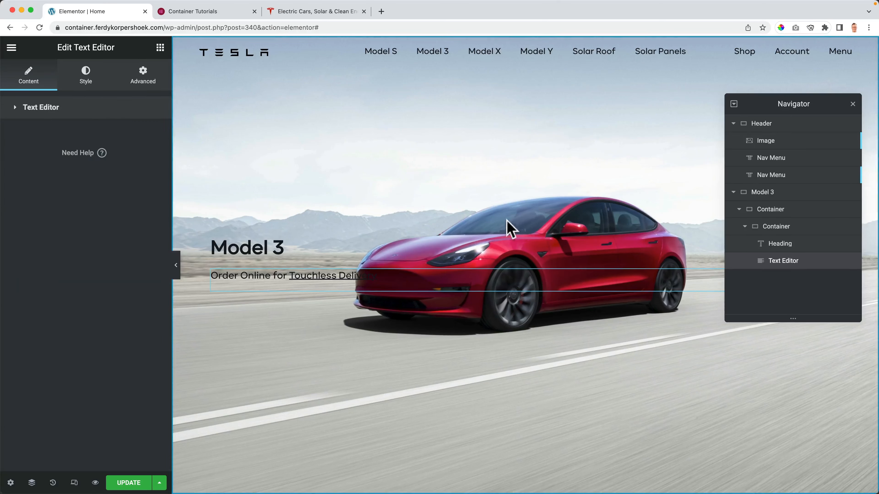
- Arrange the heading and subtitle's inner container as a column, with both its justified content and aligned items centred
click(775, 227)
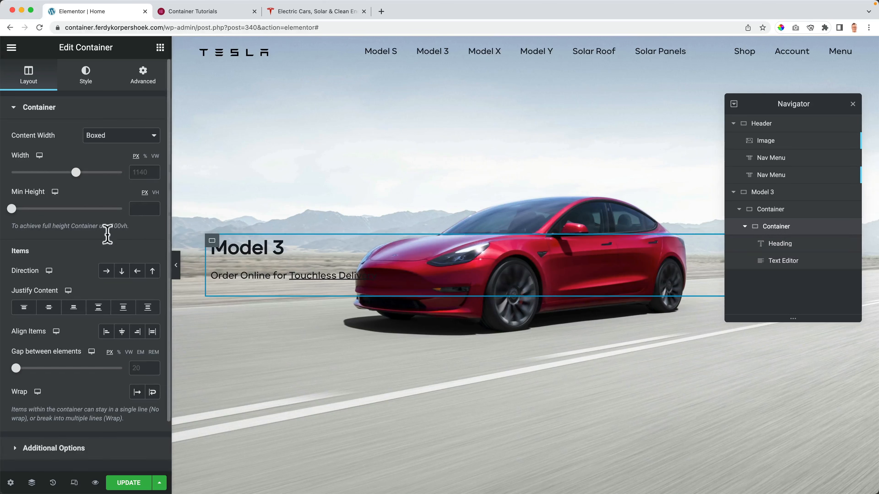
click(122, 271)
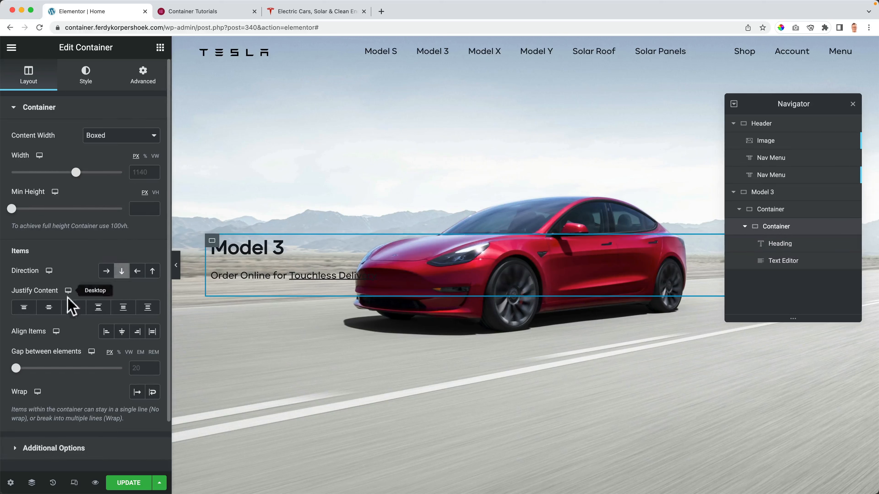
click(49, 307)
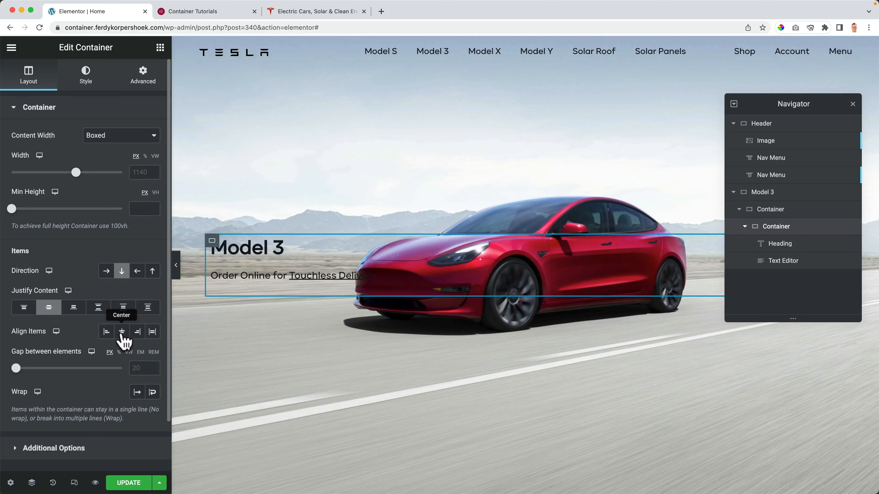
click(122, 332)
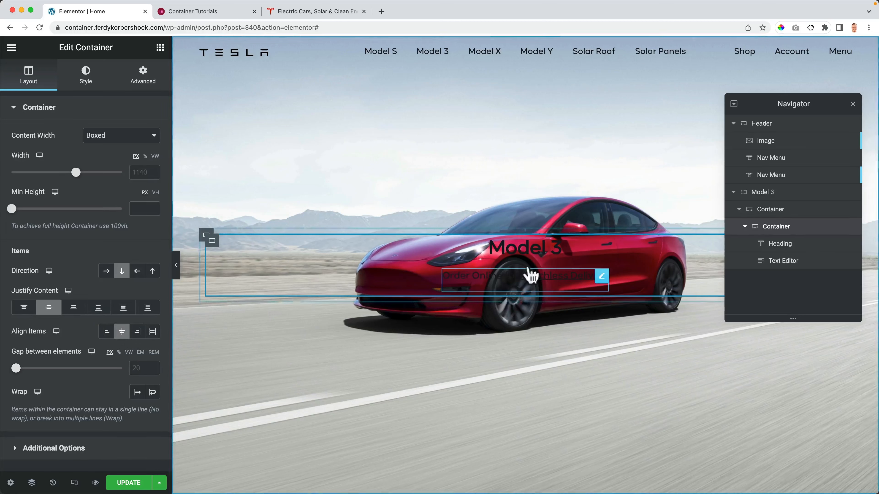
- Unlink the subtitle's margin values and set its top margin to -10 px, comparing the spacing with the Tesla homepage
scroll(519, 317, down, 2)
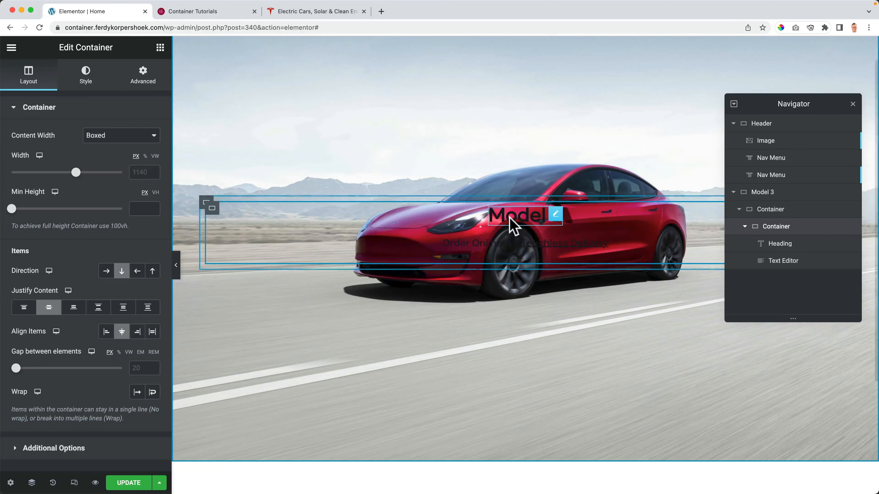
click(492, 247)
click(158, 86)
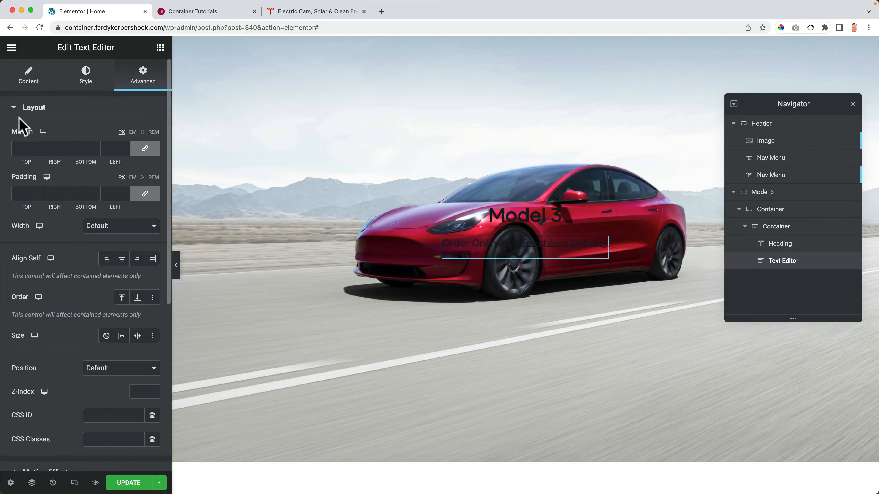
click(146, 151)
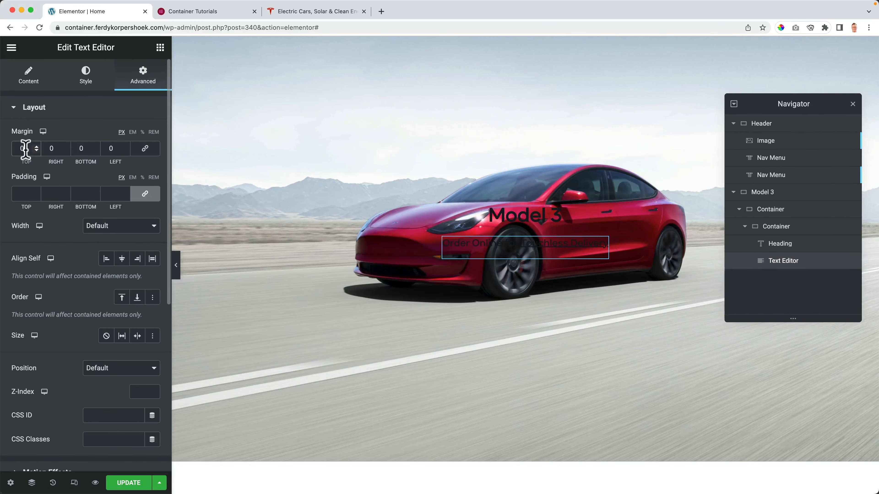
key(Down)
key(Down)
key(Down)
key(Down)
key(Down)
key(Down)
key(Down)
key(Down)
key(Down)
key(Down)
key(Down)
key(Down)
key(Down)
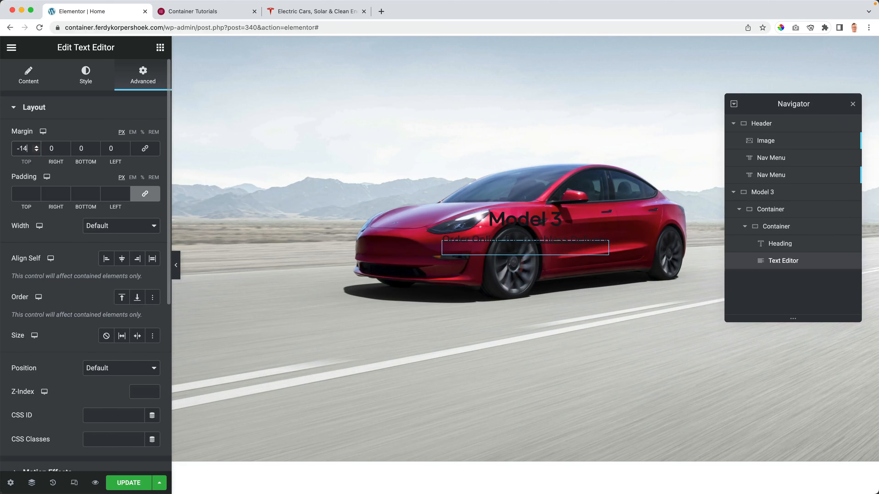
click(299, 13)
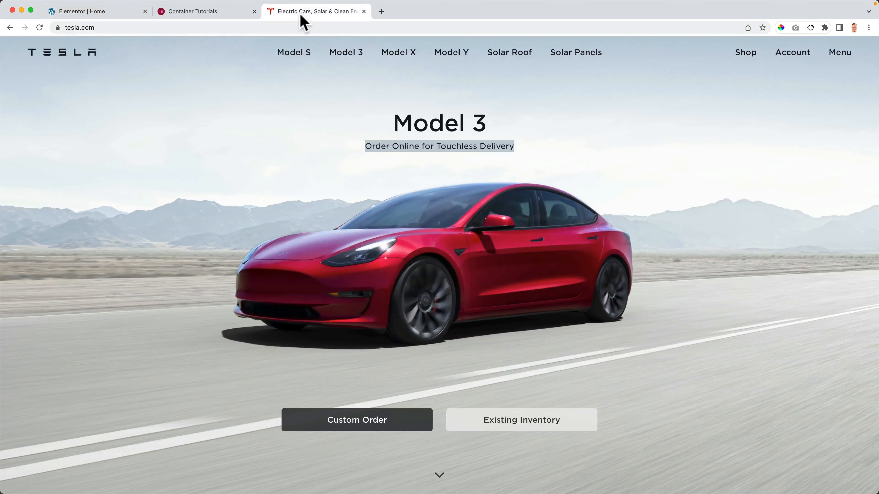
click(108, 11)
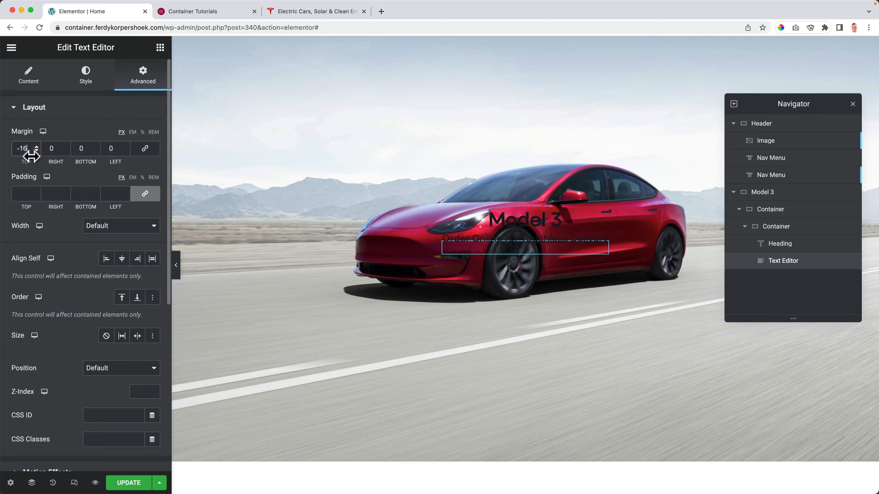
key(Up)
key(Up)
key(Up)
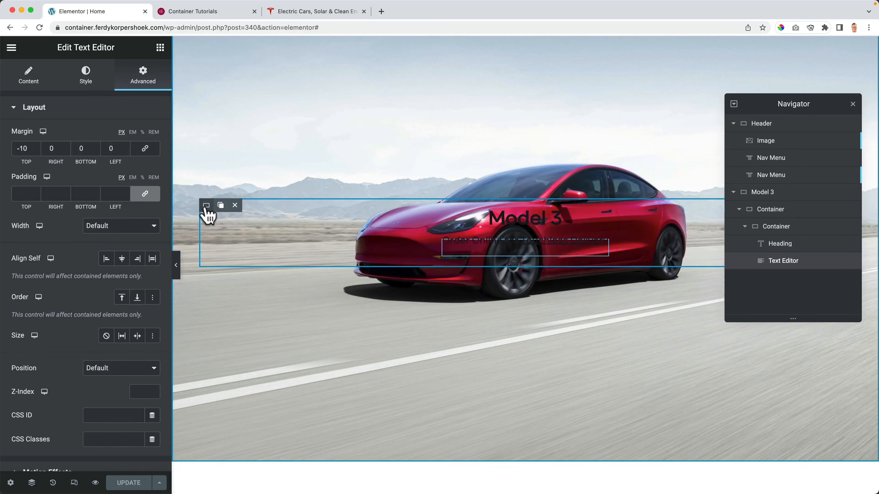
- Add a second inner container below the one holding the heading and subtitle, and expand only the new one in the Navigator
click(161, 48)
drag(68, 196, 235, 256)
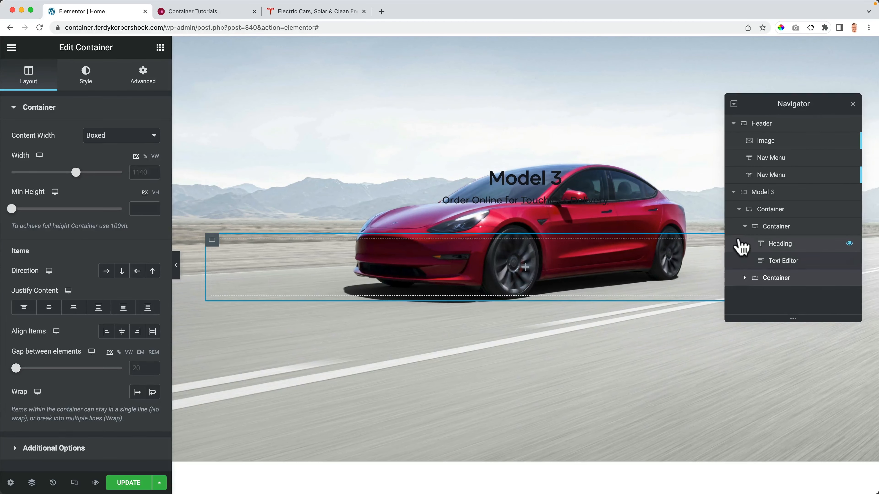
click(743, 227)
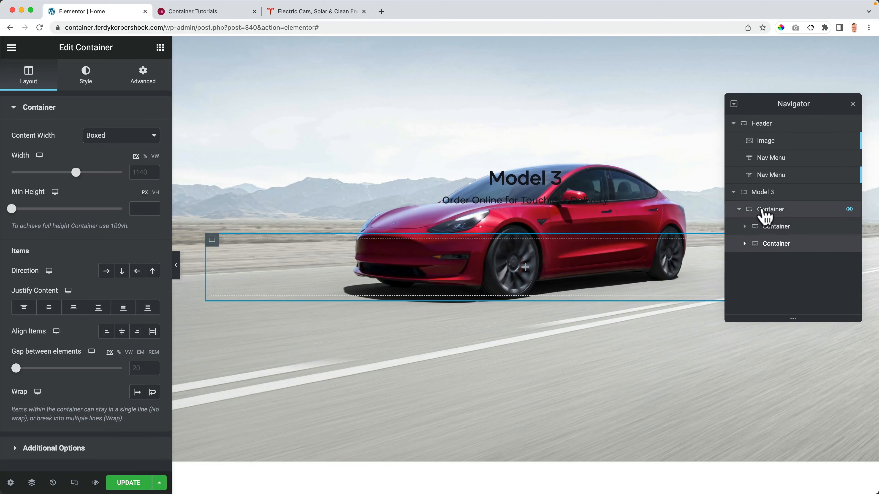
click(744, 244)
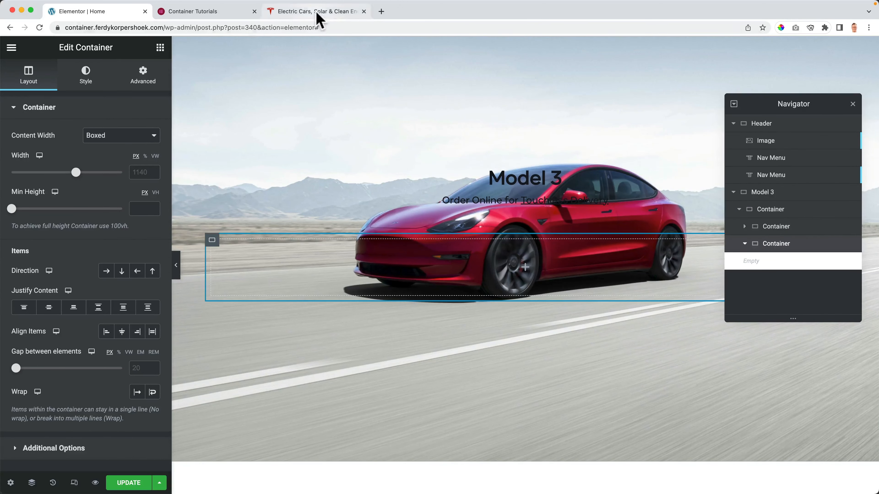
- Add a Button widget to the new empty container and label it "Custom Order" like the button on the Tesla homepage
click(343, 12)
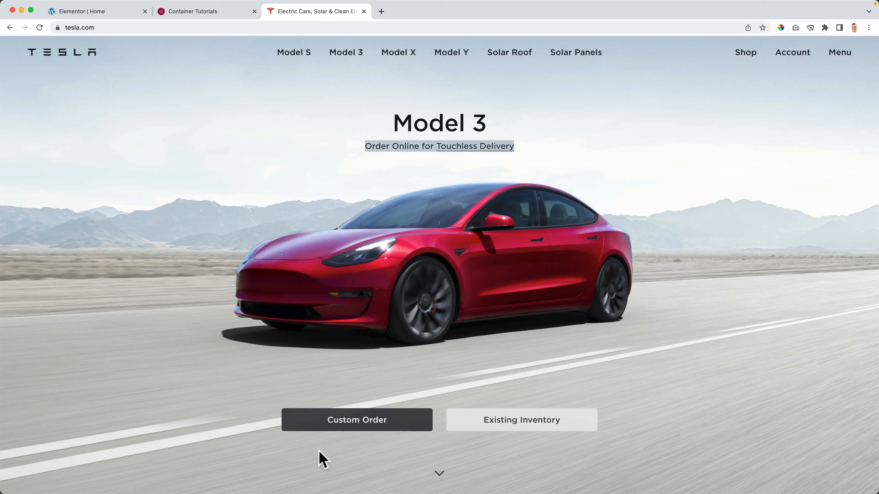
click(115, 15)
click(160, 48)
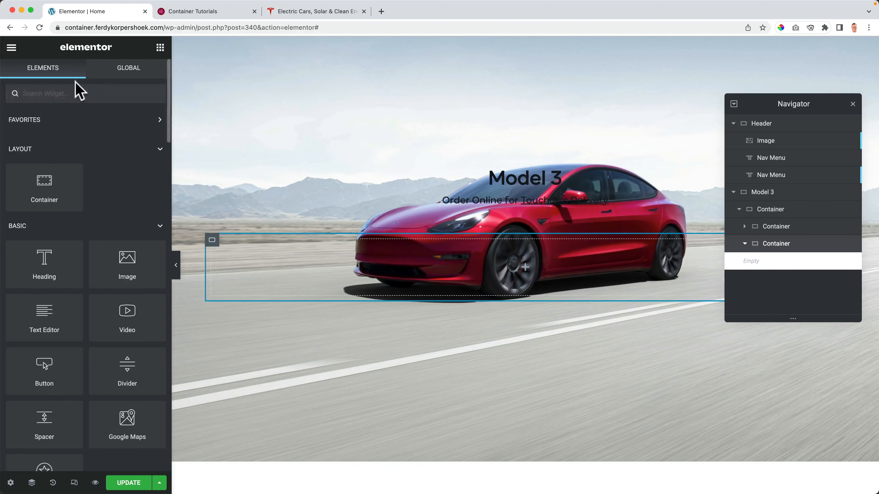
text(button)
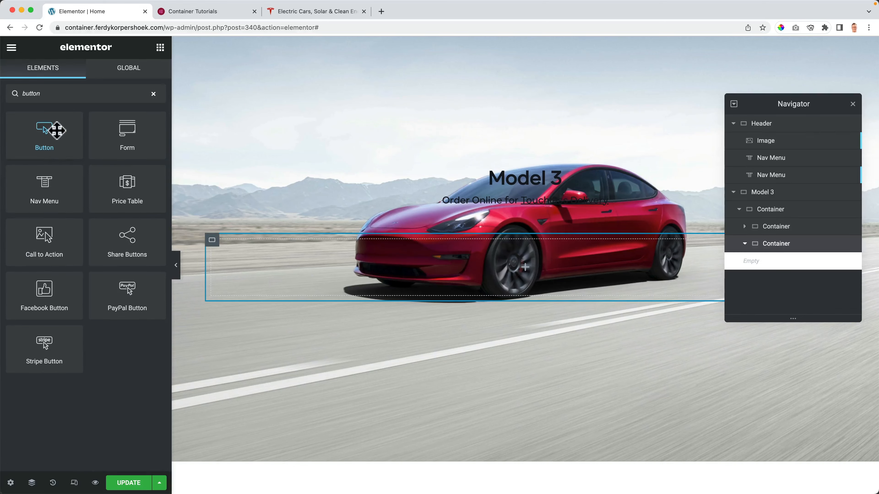
drag(55, 129, 322, 276)
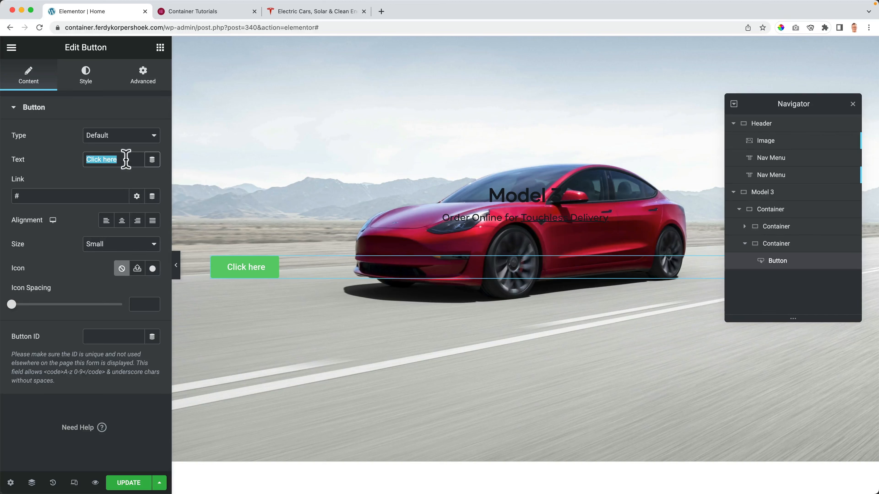
text(Custom Order)
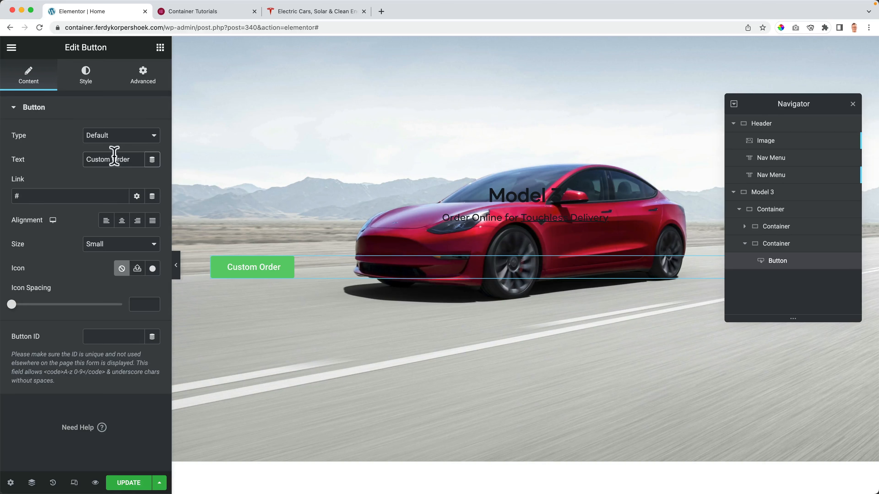
- Sample the dark background colour of the Custom Order button on the Tesla homepage with ColorPick Eyedropper and copy its hex value, 454749
click(87, 77)
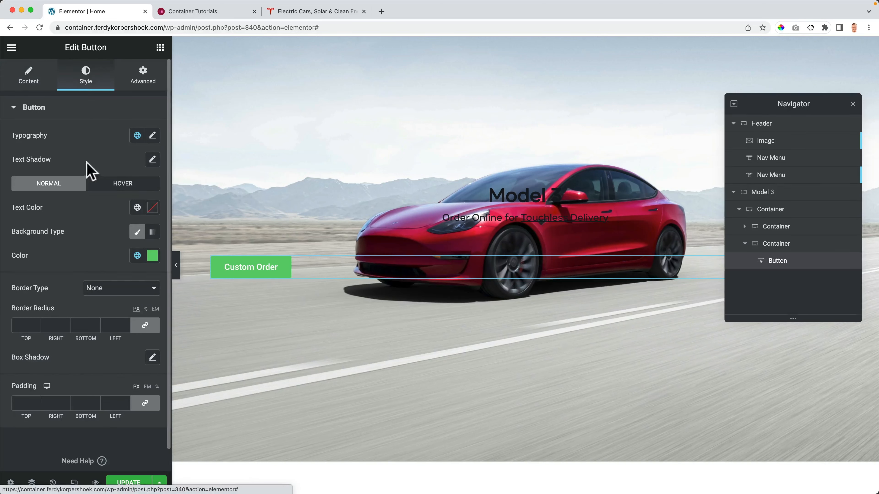
click(137, 256)
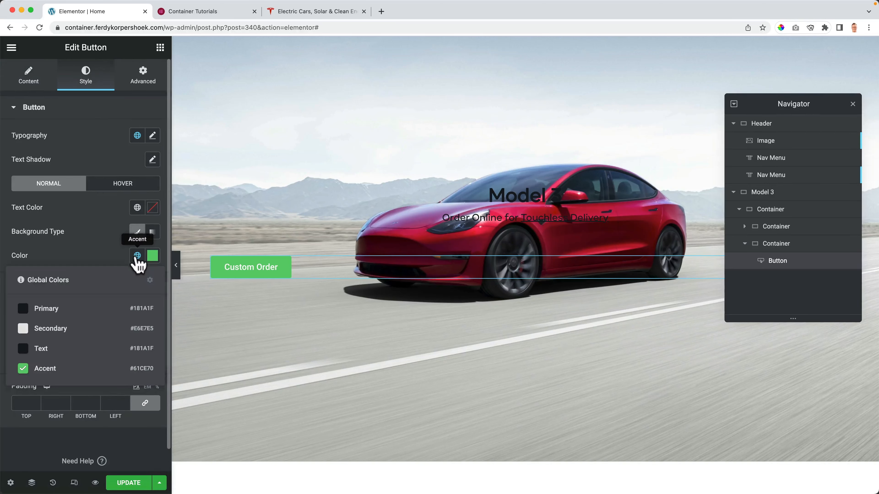
click(102, 255)
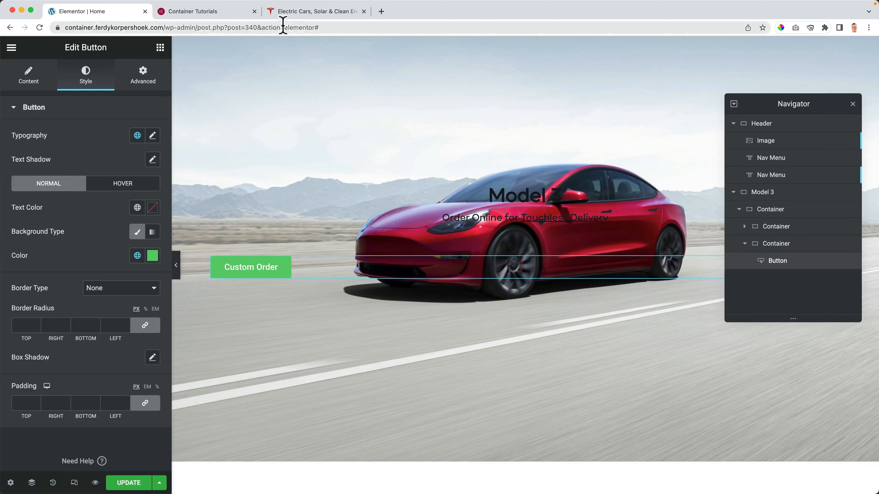
click(306, 14)
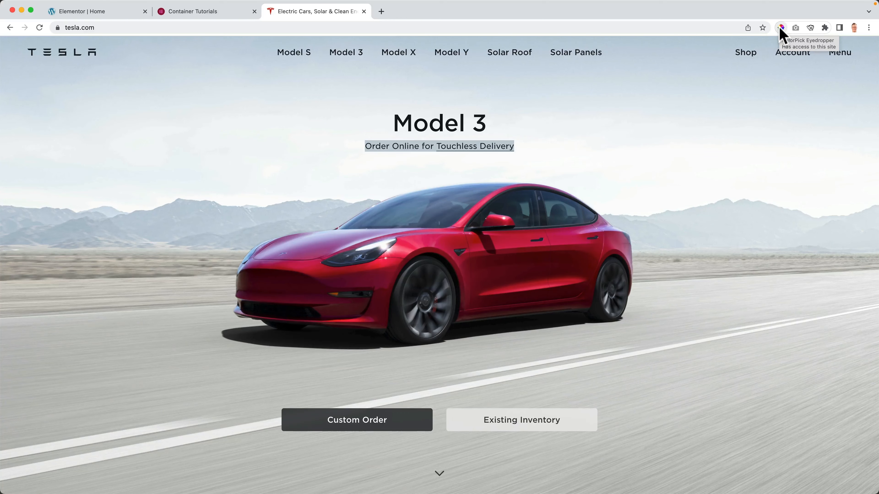
click(780, 28)
click(420, 412)
key(super+c)
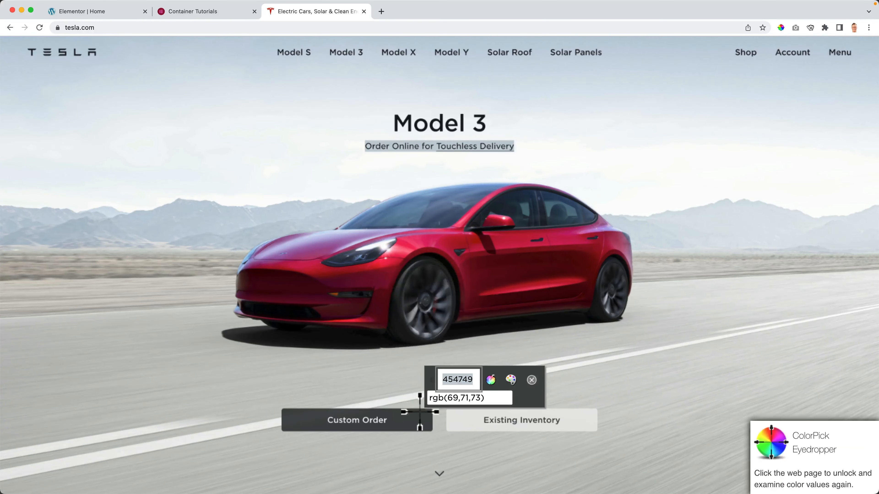
key(Escape)
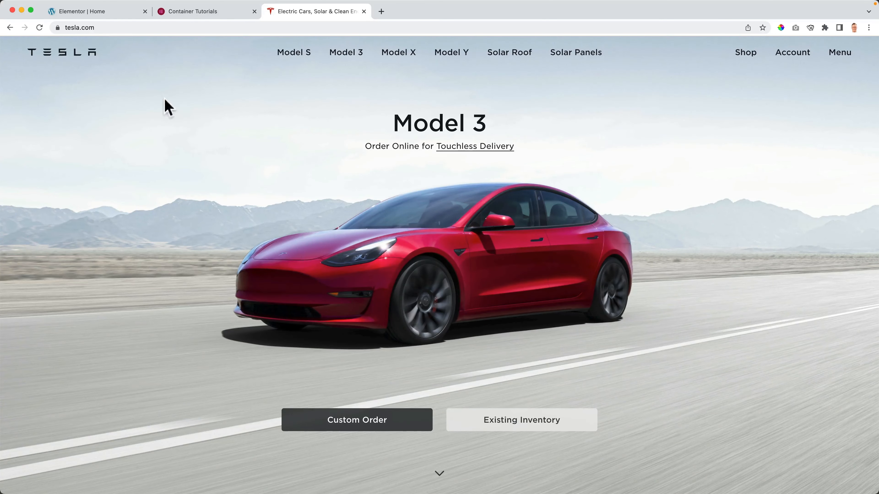
- Apply the copied colour as the background of the Custom Order button in Elementor and set its border radius to 5 px
click(128, 11)
click(151, 258)
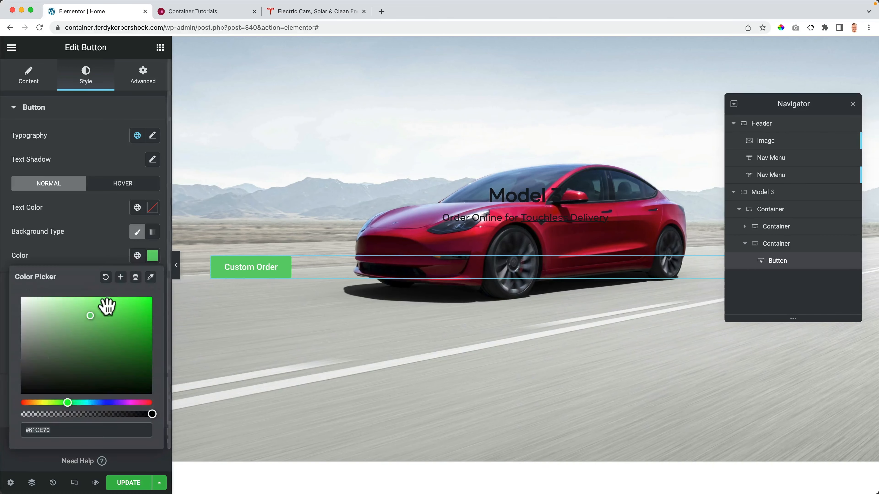
key(super+v)
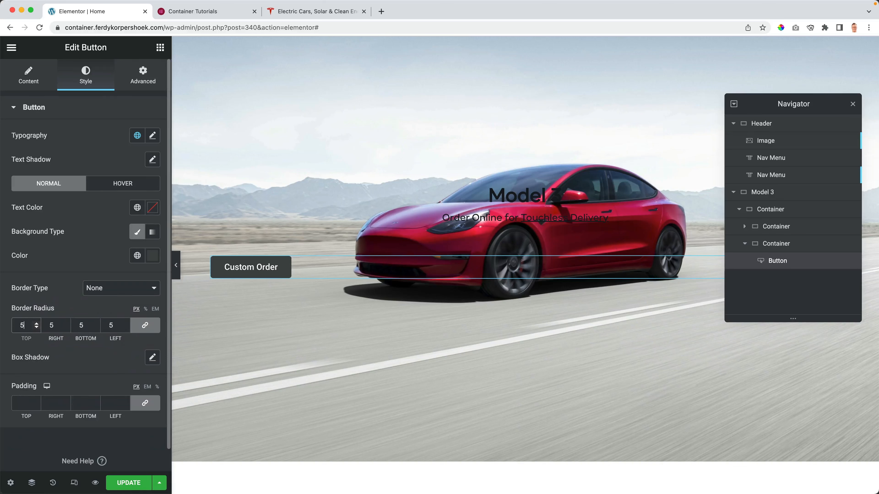
- Unlink the button's padding, set it to 12 px top and bottom and 90 px left and right, and compare it with the Tesla homepage
click(145, 403)
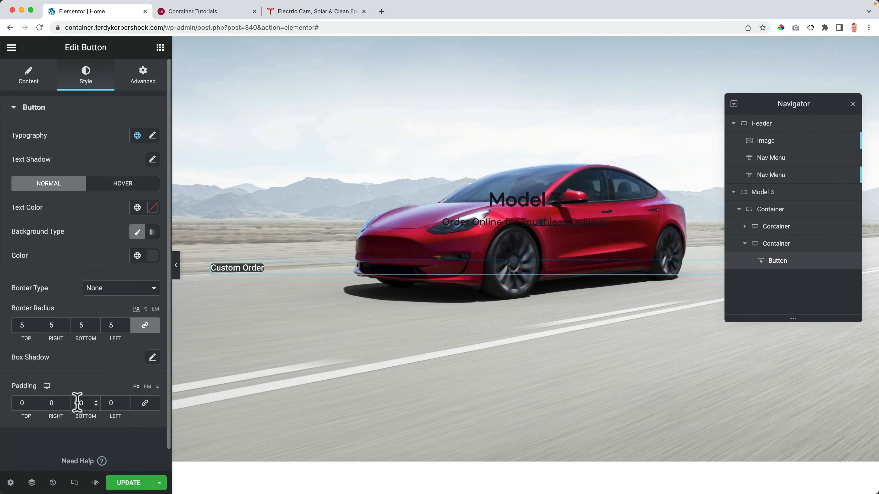
double_click(14, 402)
text(12)
key(Tab)
text(9)
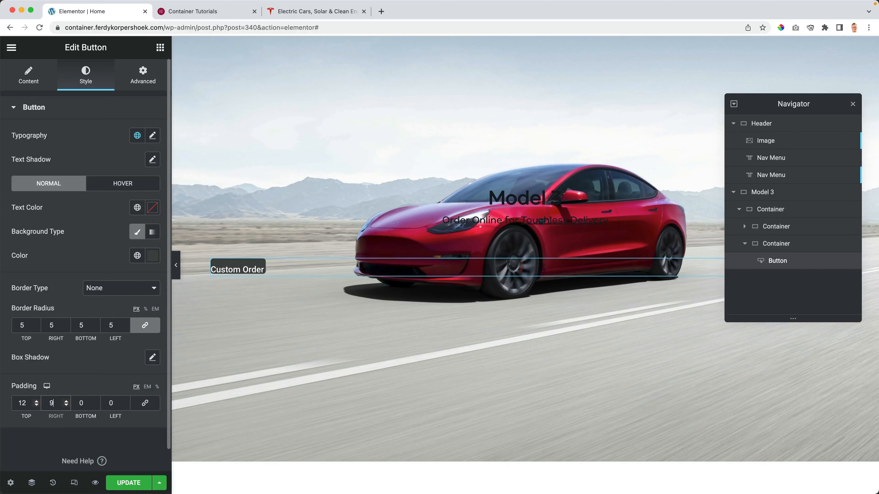
text(0)
key(Tab)
text(12)
key(Tab)
text(90)
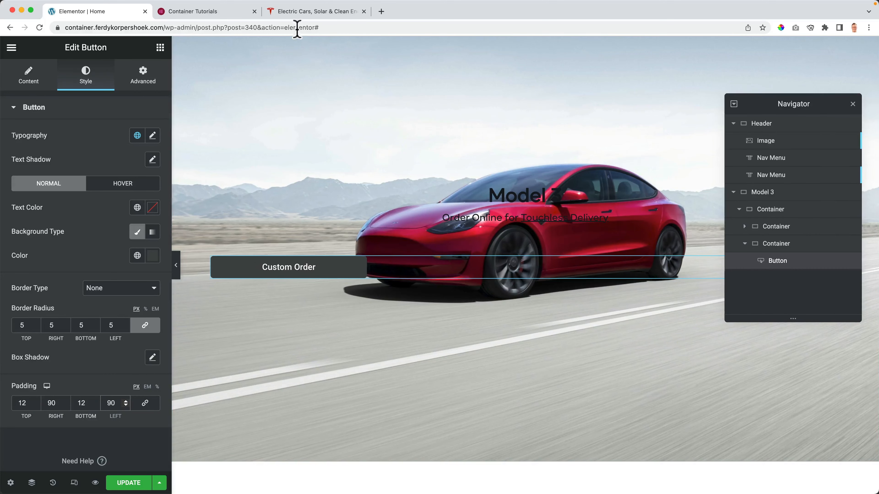
click(302, 15)
click(118, 14)
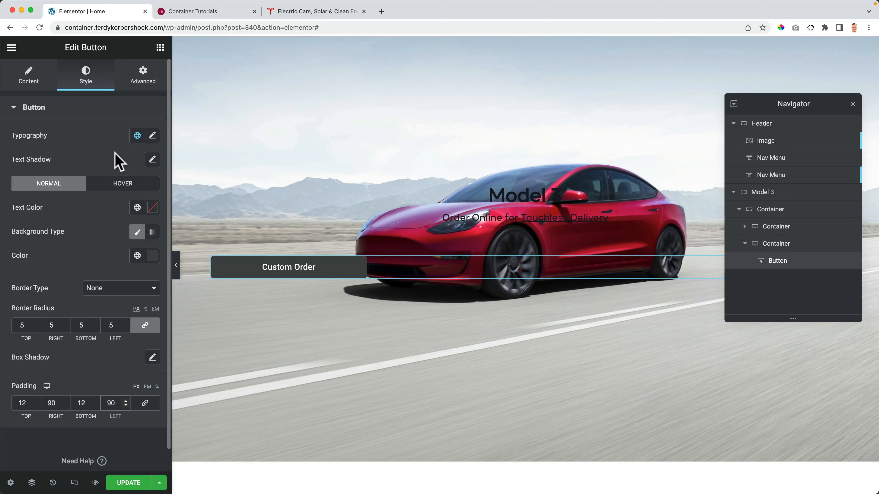
- Duplicate the Custom Order button and arrange the container holding both buttons as a horizontal row with centred content
right_click(353, 269)
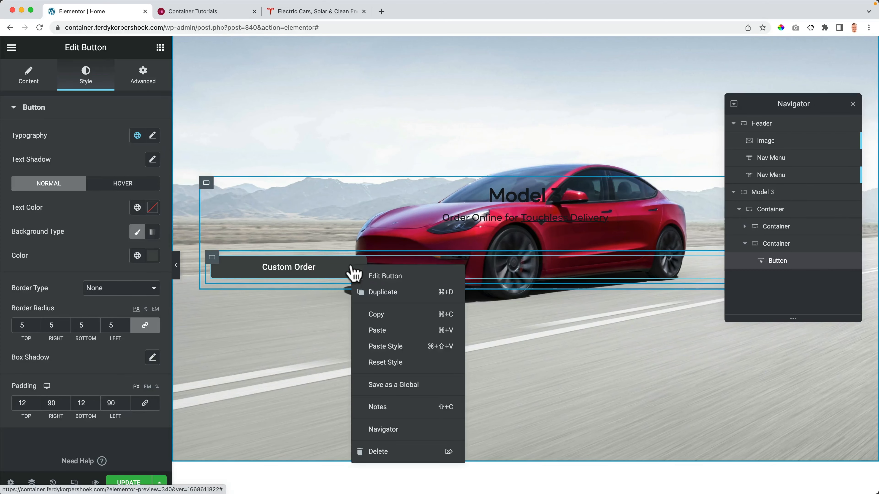
click(373, 293)
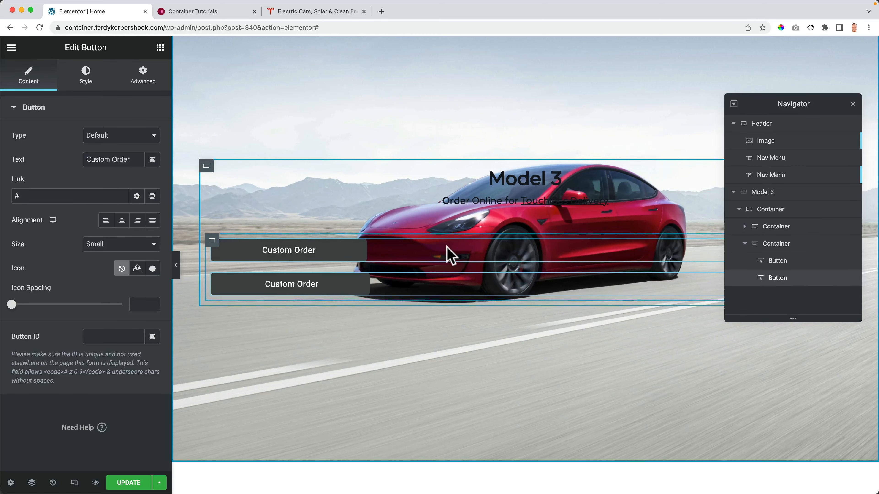
click(213, 241)
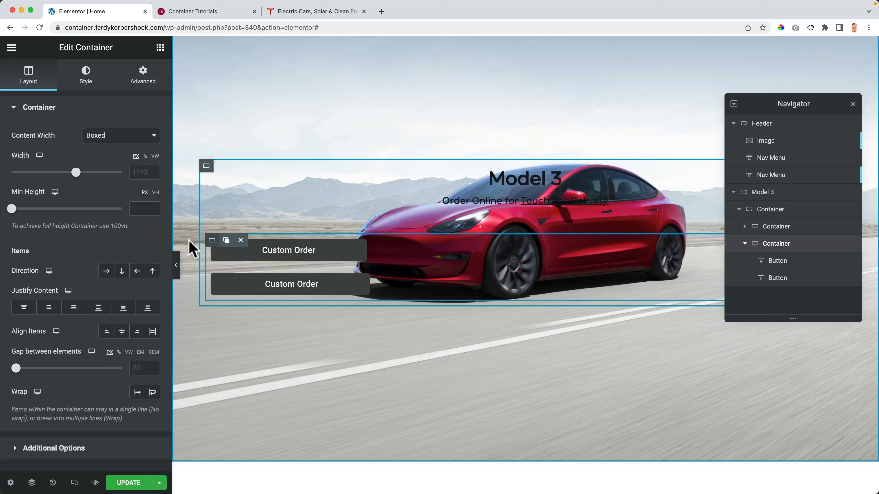
click(106, 271)
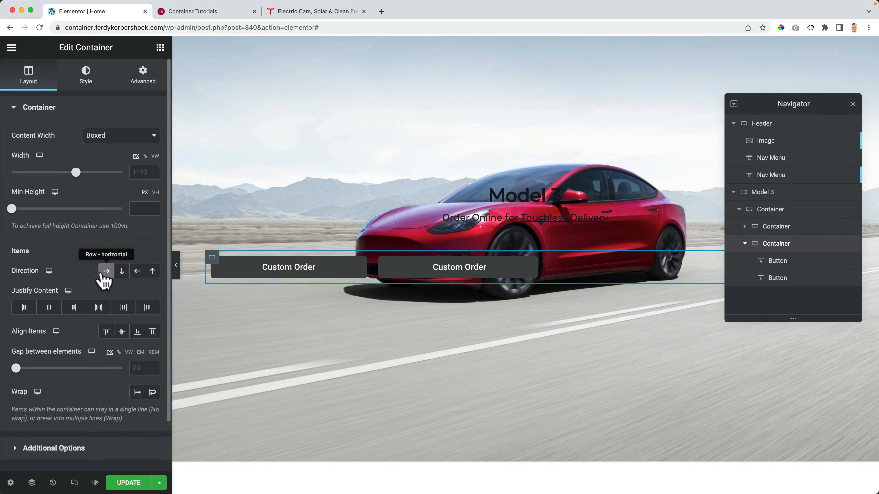
click(50, 307)
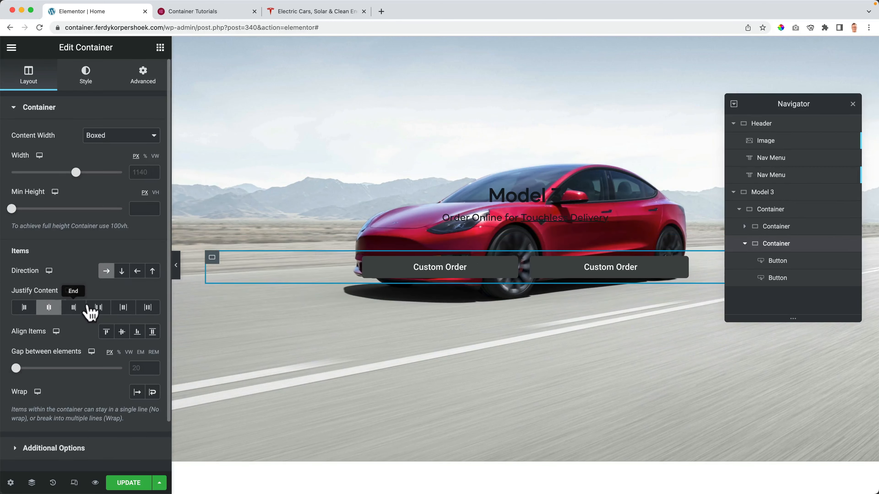
- Give the duplicated button the global Secondary background colour and the global Primary text colour
click(566, 278)
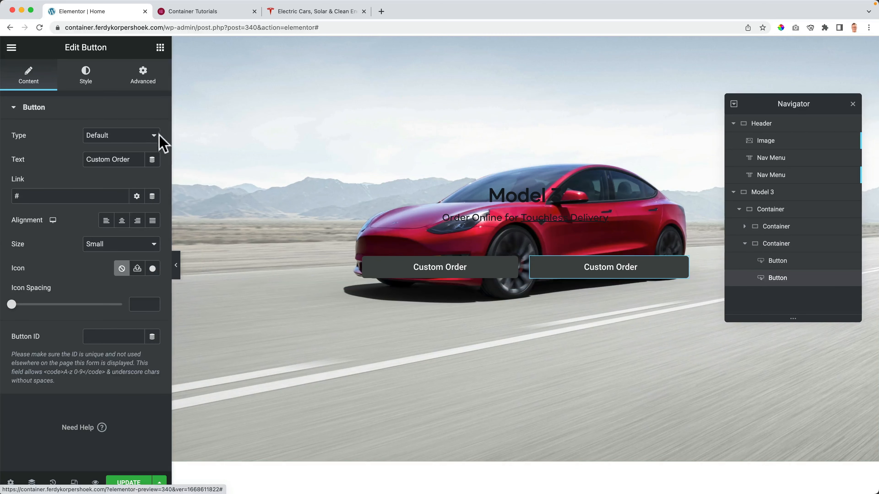
click(86, 78)
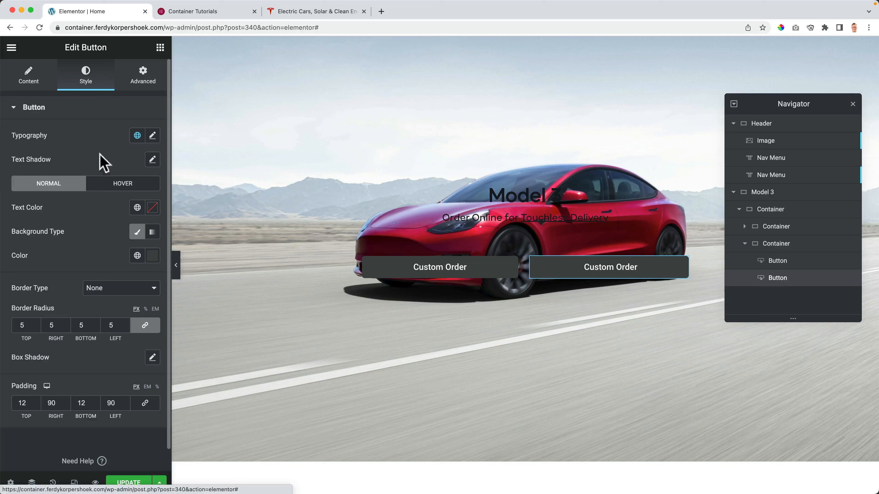
click(137, 255)
click(57, 329)
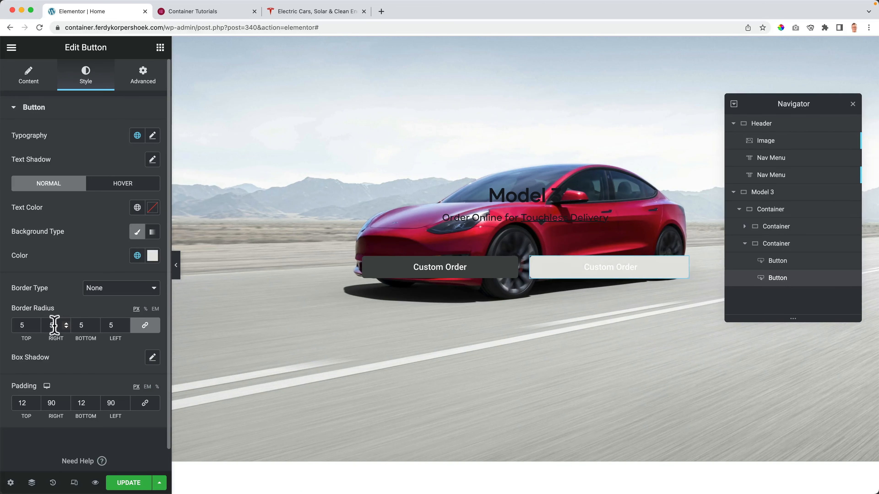
click(137, 208)
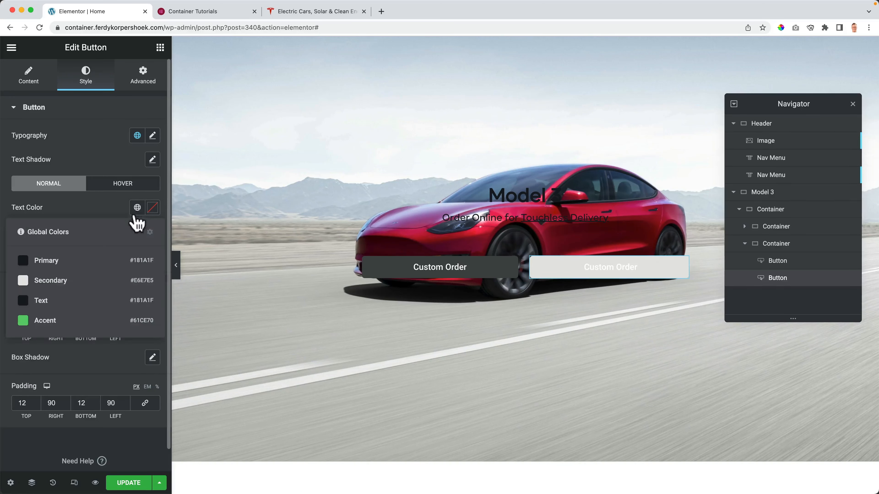
click(62, 261)
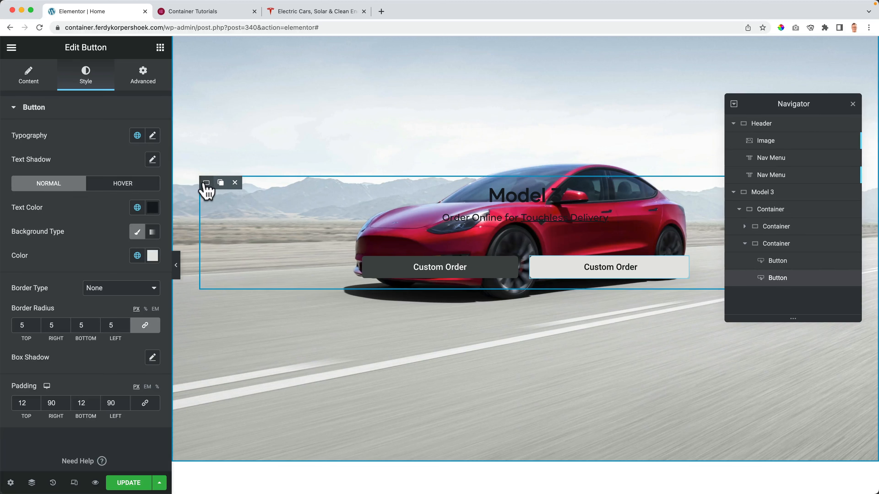
- Set the container enclosing both inner containers to a column with Space Between justification and a minimum height of 566 px
click(207, 184)
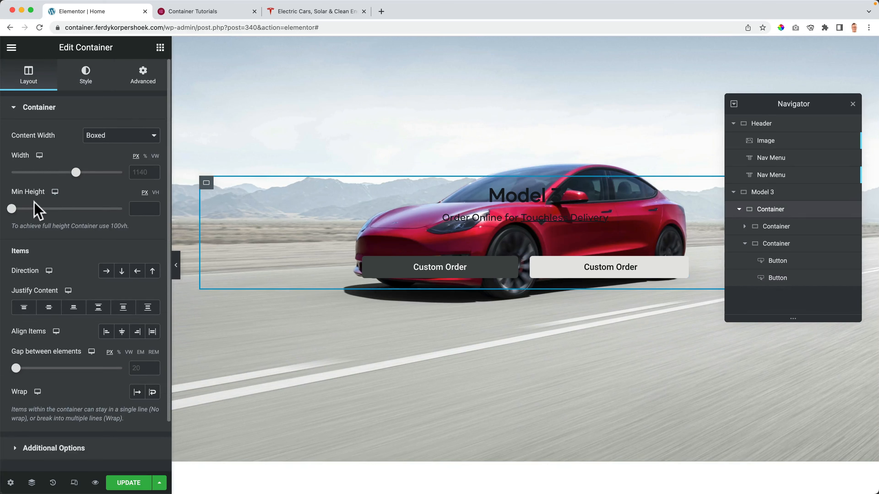
drag(21, 216, 46, 211)
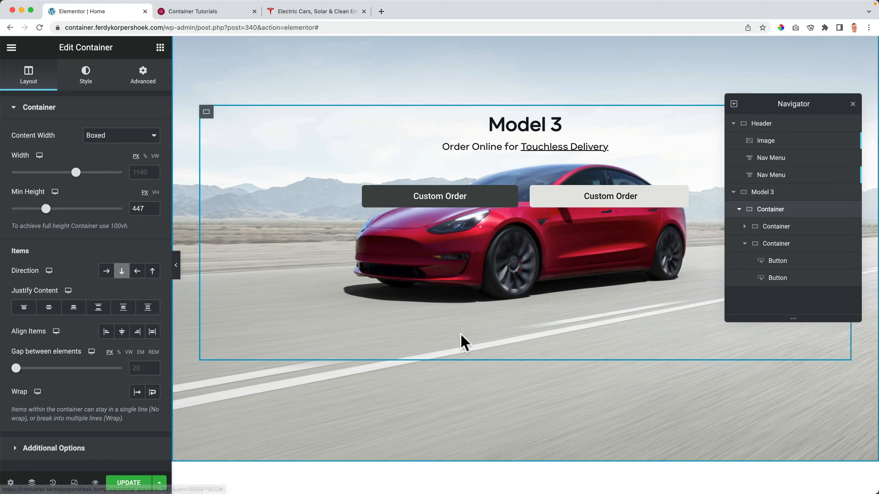
click(98, 308)
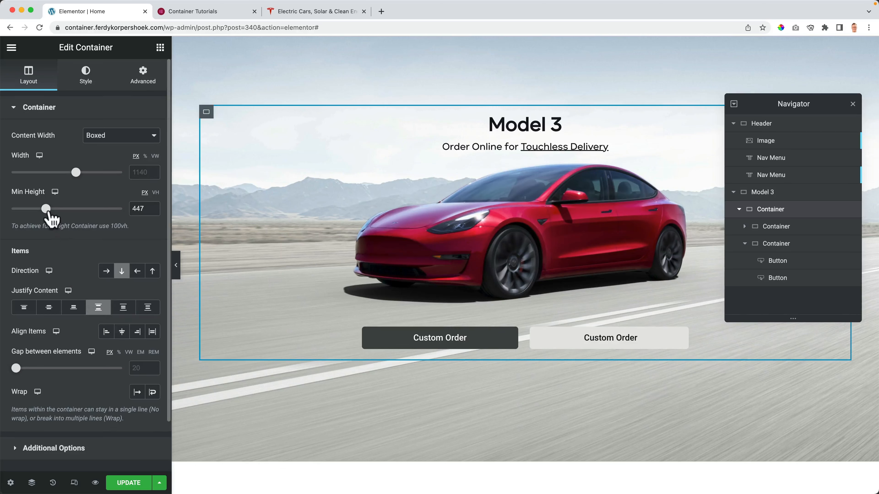
drag(49, 211, 59, 213)
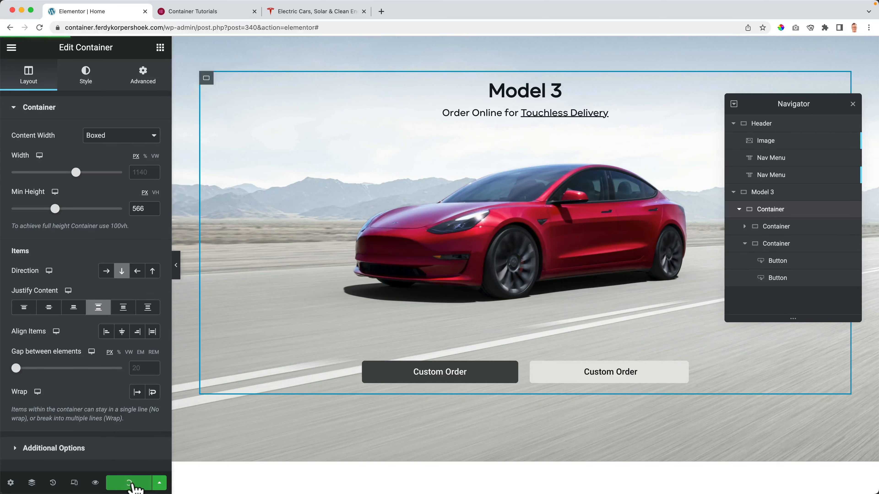
- Compare the heading size and button placement on the preview page with the Tesla homepage
click(205, 11)
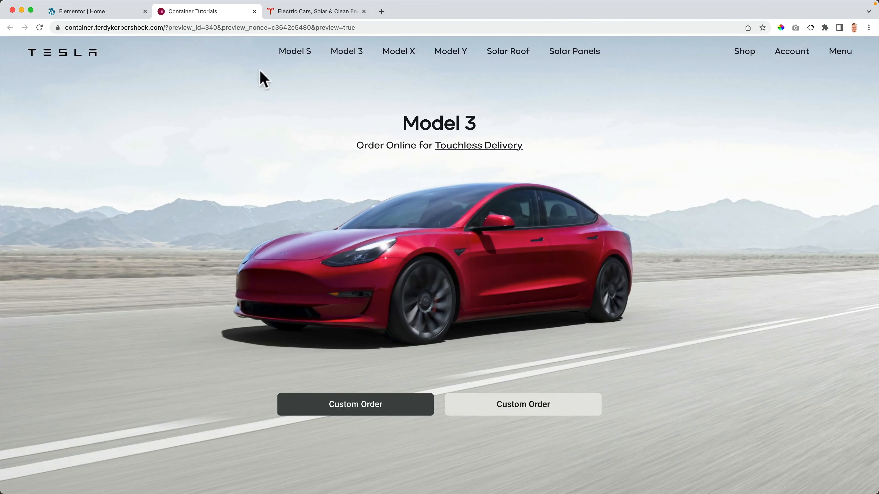
click(309, 13)
click(212, 14)
click(304, 13)
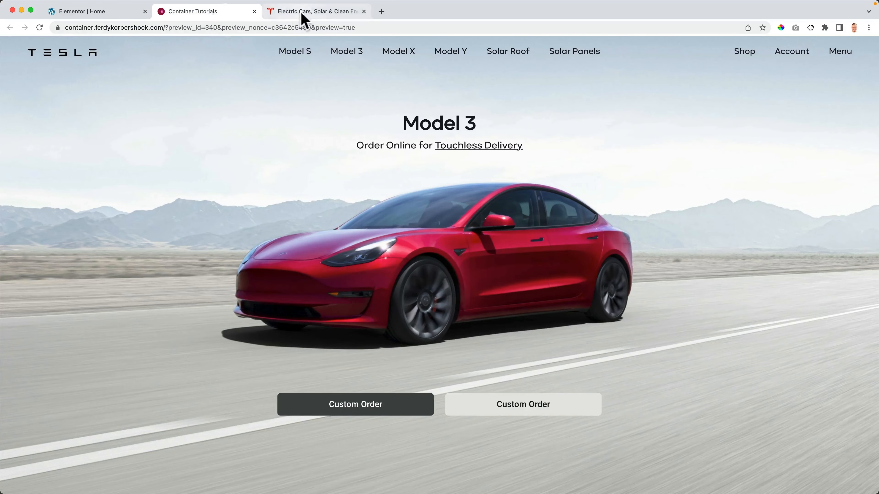
click(229, 15)
click(126, 21)
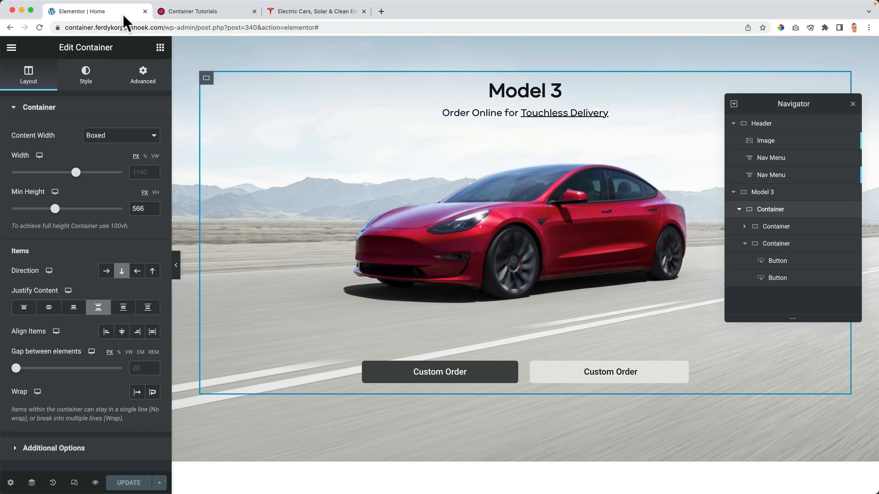
- Set the Model 3 heading's font size to 36 px, update the page and check it in the preview
click(505, 100)
click(152, 159)
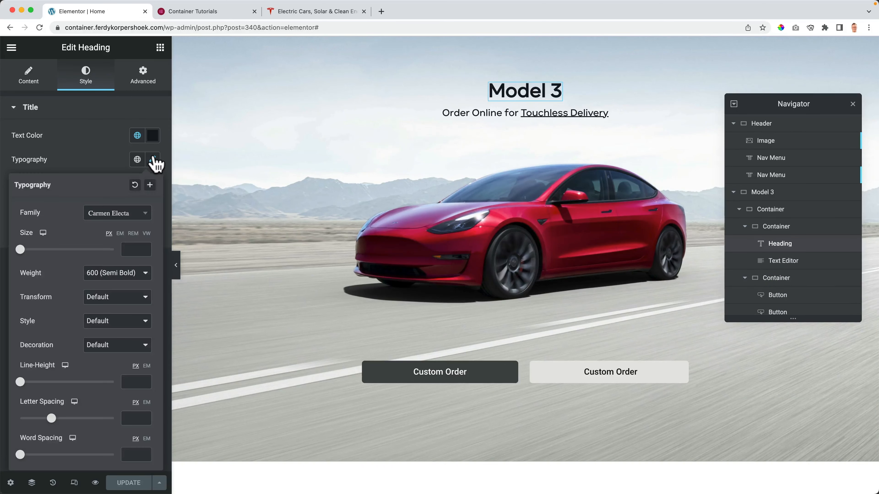
click(131, 252)
text(4)
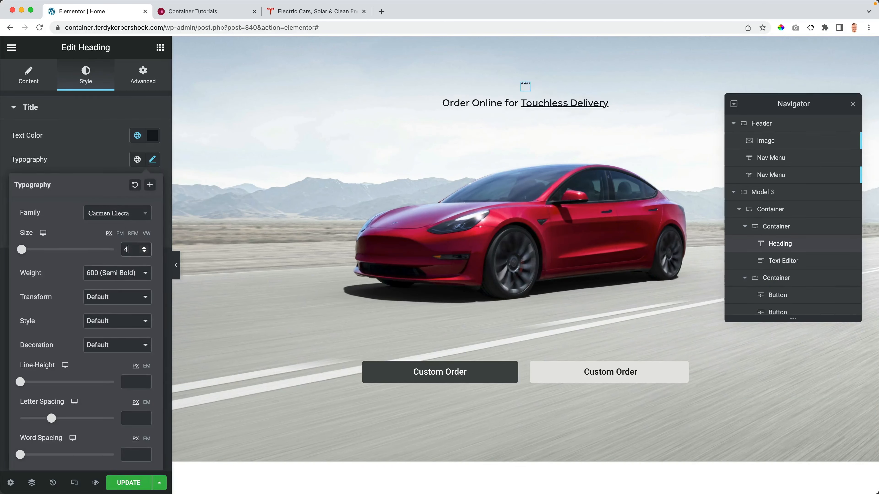
key(Up)
key(Up)
key(Up)
key(Up)
key(Up)
key(Up)
key(Up)
key(Up)
key(Up)
key(Up)
key(Up)
key(Up)
key(Up)
key(Up)
key(Up)
key(Up)
key(Up)
key(Up)
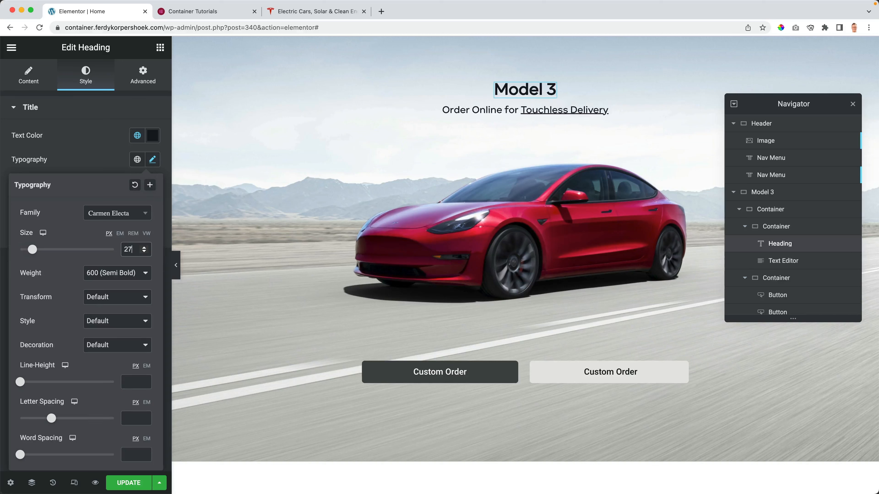
key(Up)
key(Up)
key(Up)
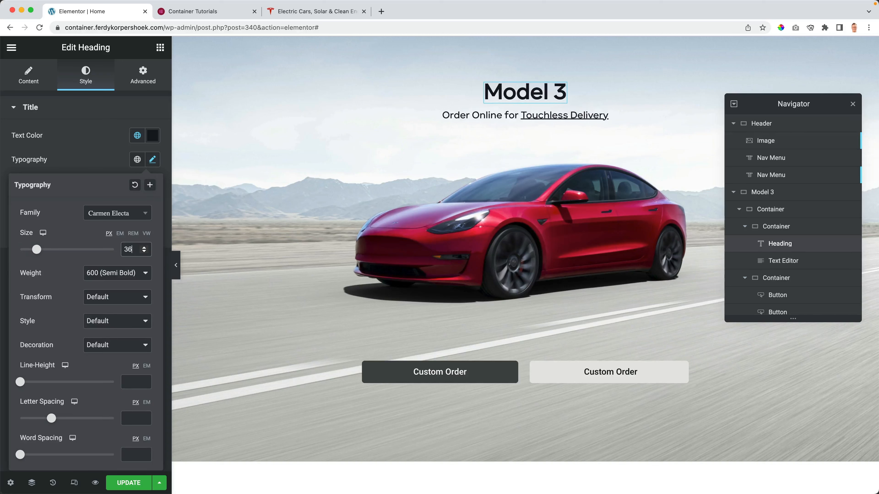
click(129, 482)
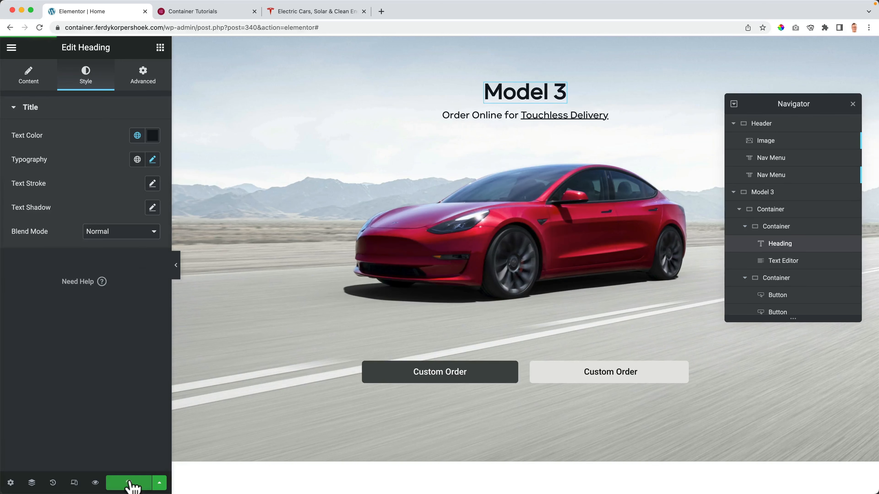
click(201, 14)
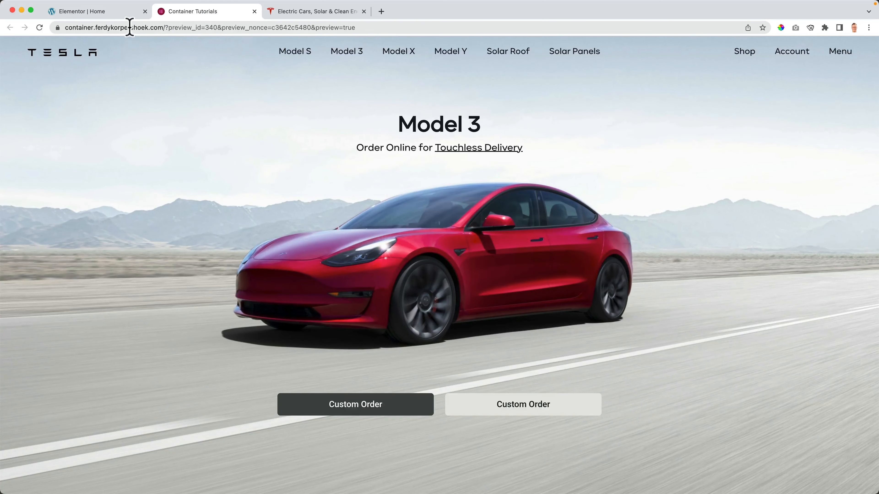
- Compare the Model 3 heading's weight and letter spacing on the preview page with the Tesla homepage
click(118, 16)
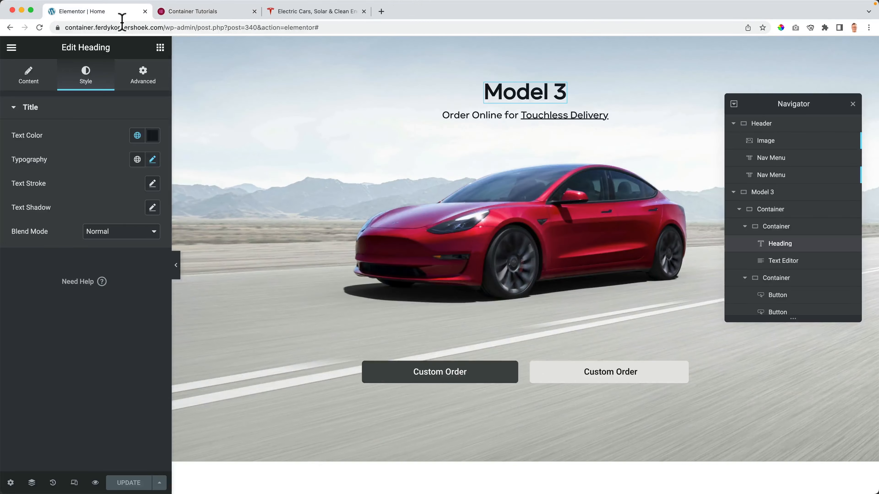
click(190, 12)
click(290, 16)
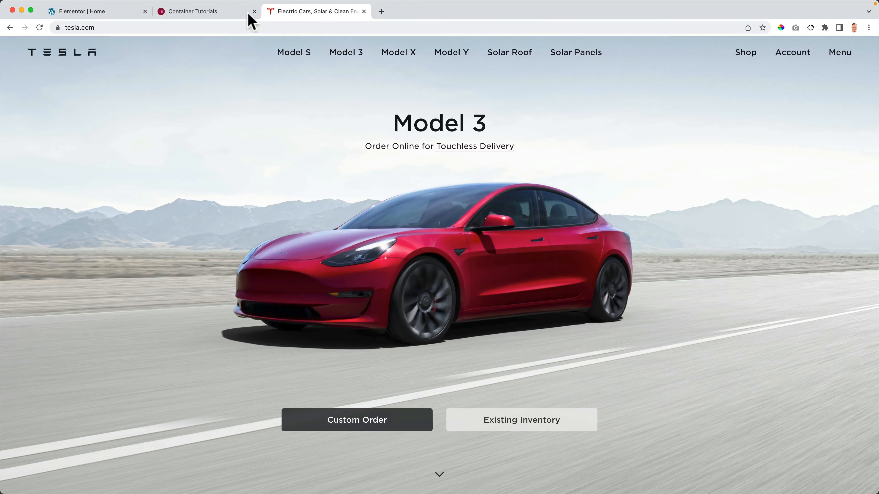
click(229, 16)
click(294, 16)
click(226, 16)
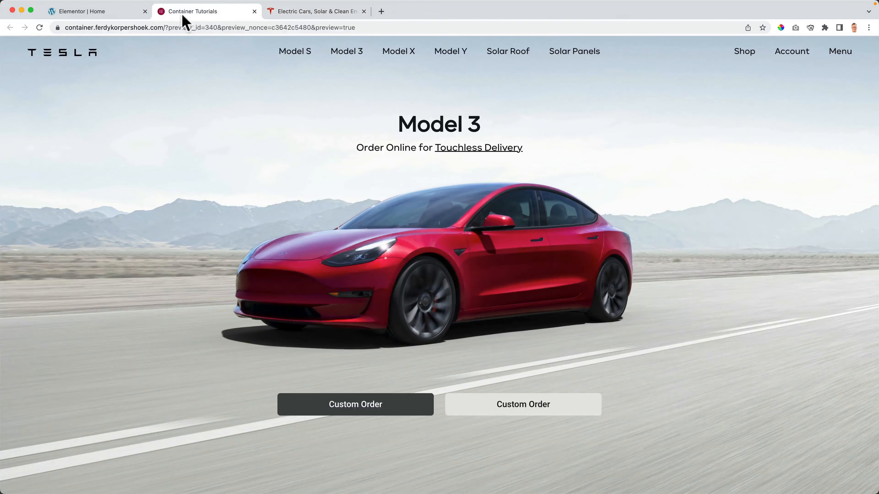
- Set the Model 3 heading's font weight to 500 (Medium) in the Elementor editor
click(117, 15)
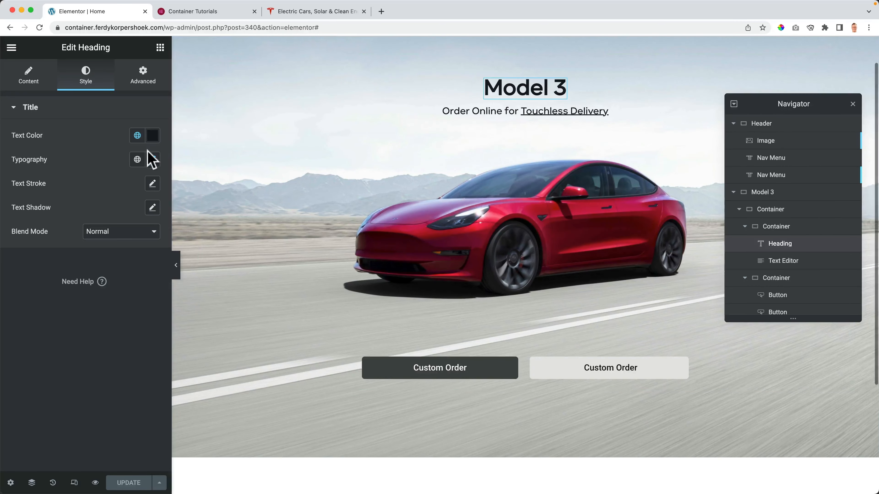
click(152, 159)
click(118, 272)
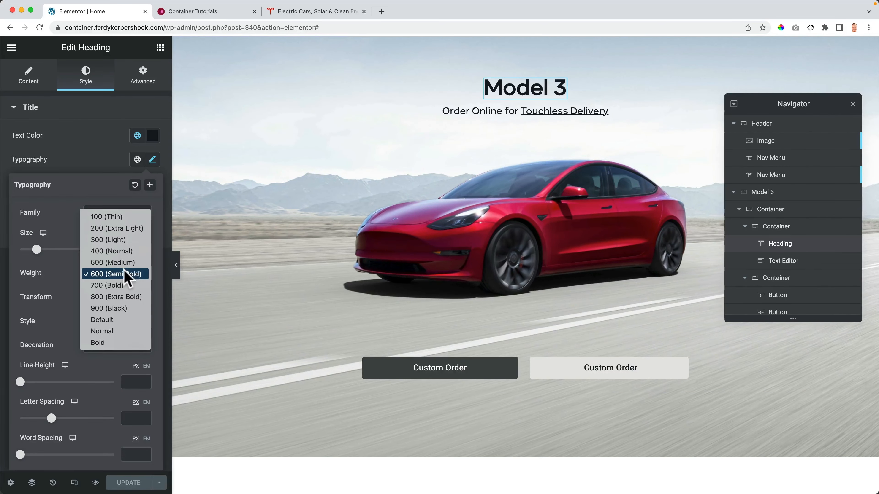
click(146, 260)
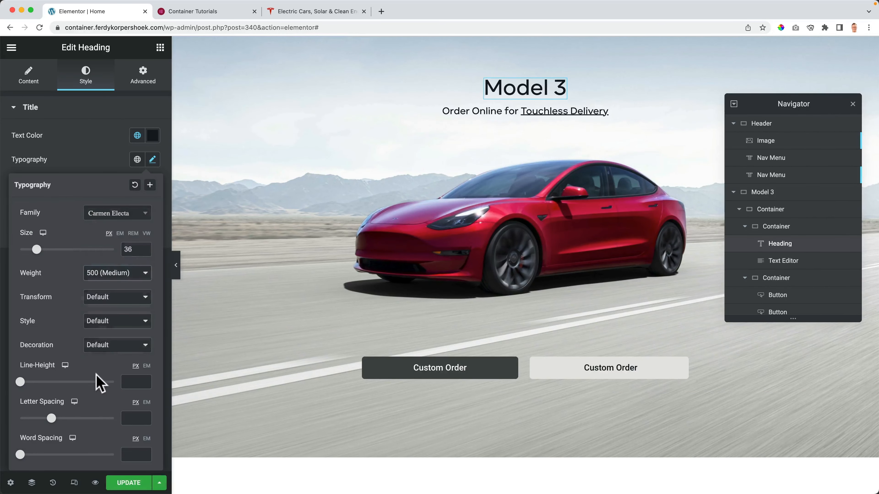
- Set the Model 3 heading's letter spacing to 0.3 px and update the page
click(129, 417)
text(-0.9)
key(Up)
key(Up)
key(Up)
key(Up)
key(Up)
key(Up)
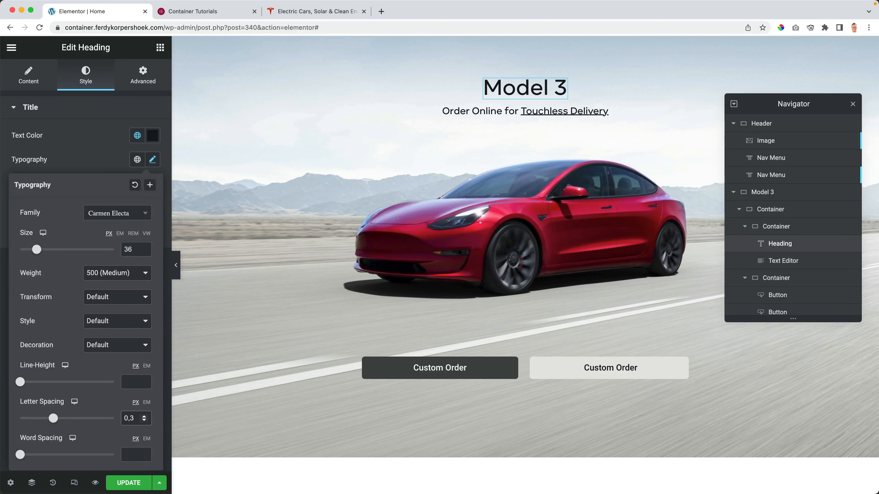
click(127, 484)
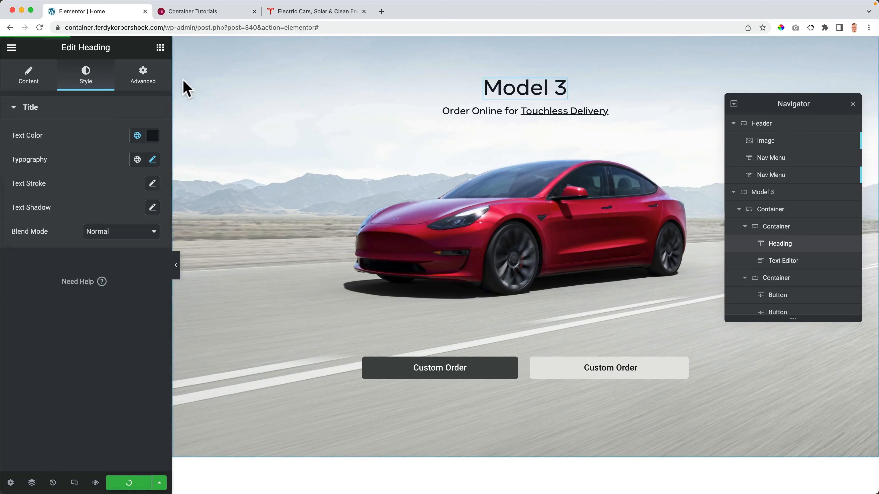
- Check the restyled heading and the button positions in the preview against the Tesla homepage
click(187, 15)
click(294, 14)
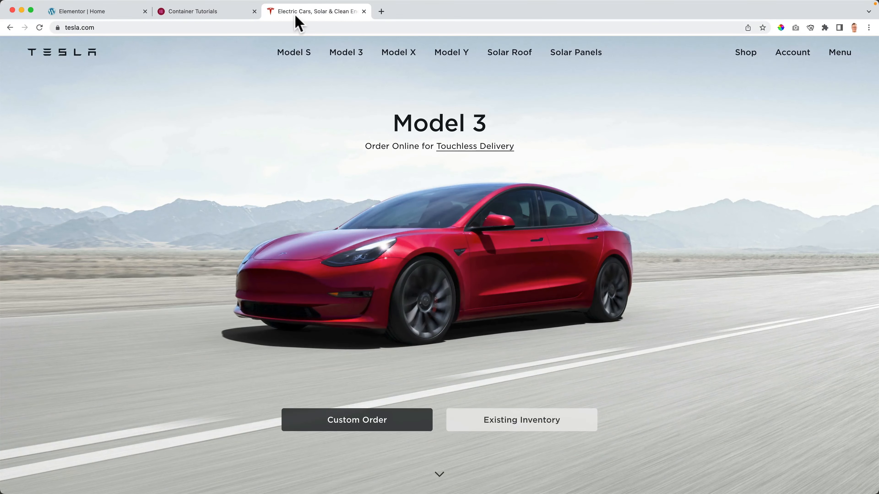
click(224, 14)
click(313, 14)
click(235, 14)
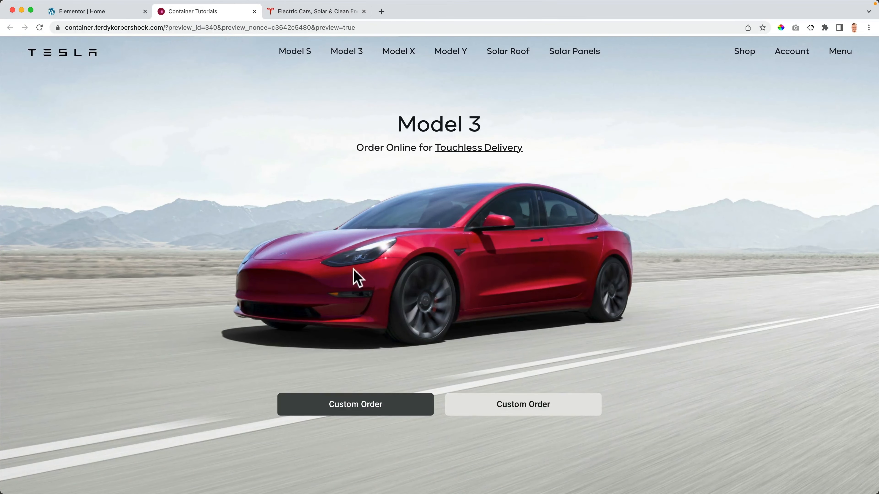
- Set the minimum height of the container enclosing the heading and button containers to 591 px
click(127, 13)
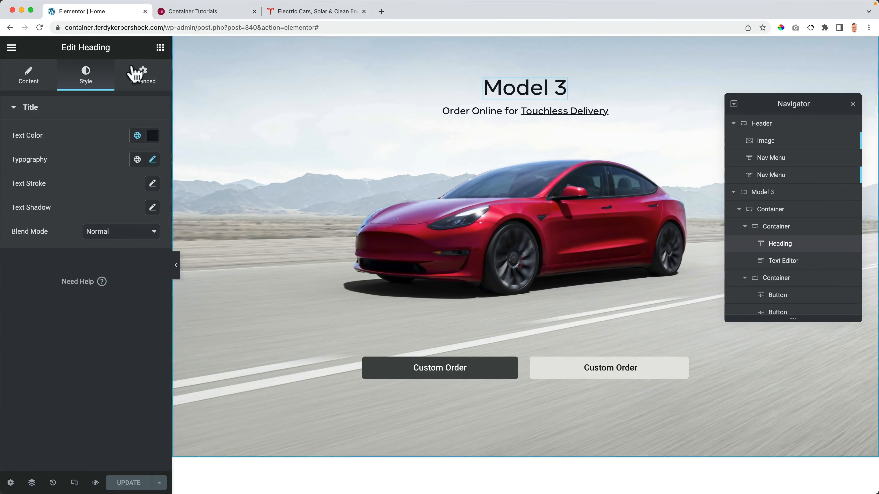
click(206, 74)
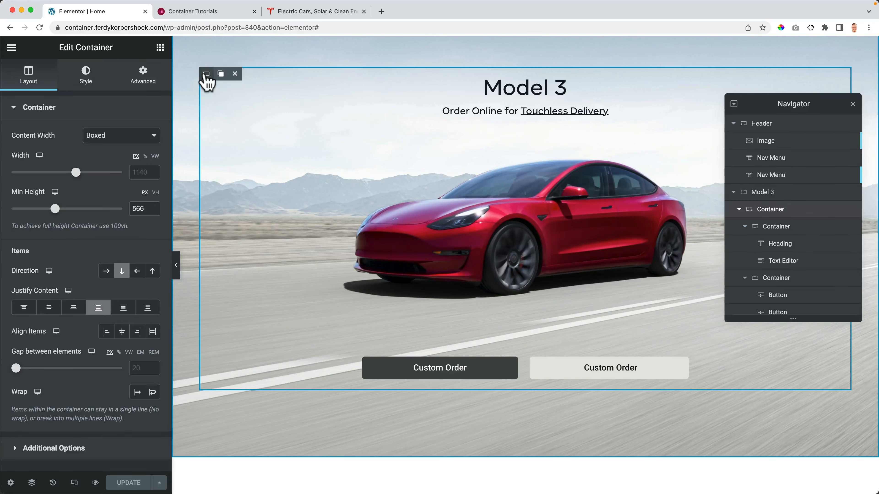
click(141, 208)
key(Up)
key(Up)
key(Up)
key(Up)
key(Up)
key(Up)
key(Up)
key(Up)
key(Up)
key(Up)
key(Up)
key(Up)
key(Up)
key(Up)
key(Up)
key(Up)
key(Up)
key(Up)
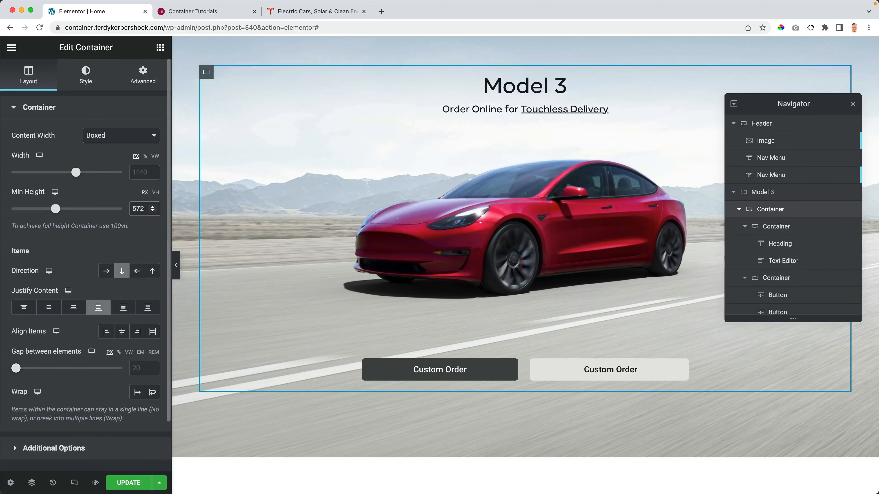
key(Up)
key(Up)
key(Up)
key(Up)
key(Up)
key(Up)
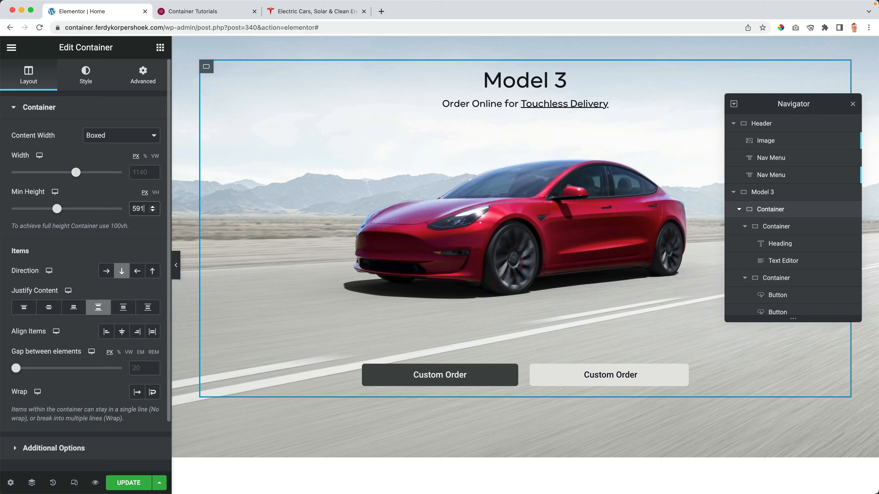
- Give the container enclosing the heading and button containers a top margin of 27 px, leaving the other sides at 0, and update the page
click(141, 89)
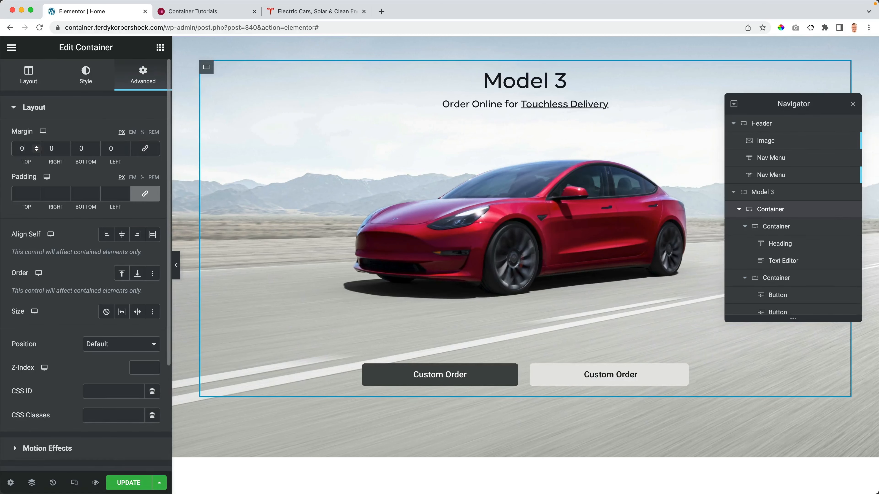
key(Up)
key(Up)
key(Up)
key(Up)
key(Up)
key(Up)
key(Up)
key(Up)
key(Up)
key(Up)
key(Up)
key(Up)
key(Up)
key(Up)
key(Up)
key(Up)
key(Up)
key(Up)
key(Up)
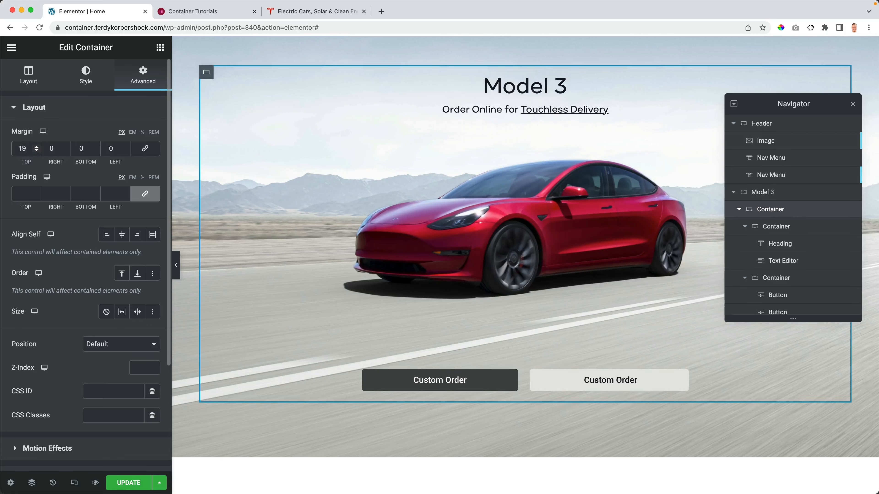
key(Up)
key(Up)
key(Up)
key(Up)
key(Up)
key(Up)
key(Up)
key(Up)
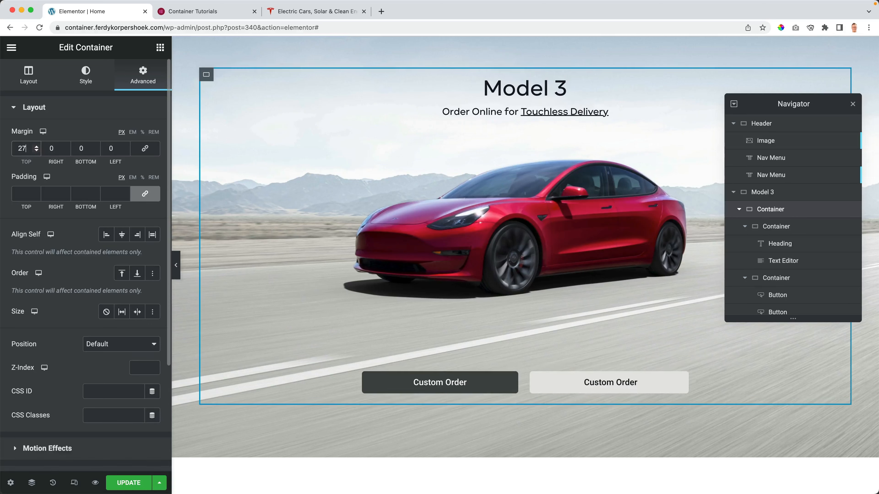
click(126, 482)
- Compare the vertical positions of the heading and buttons in the refreshed preview with the Tesla homepage
click(204, 13)
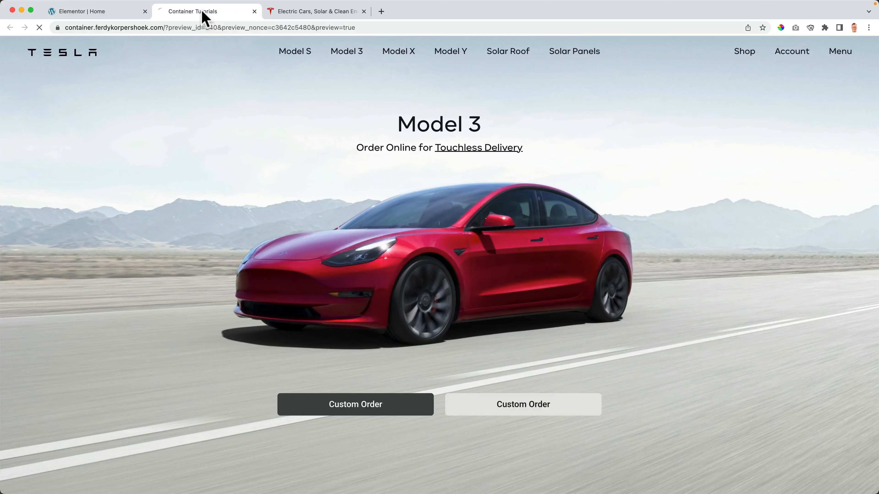
click(289, 15)
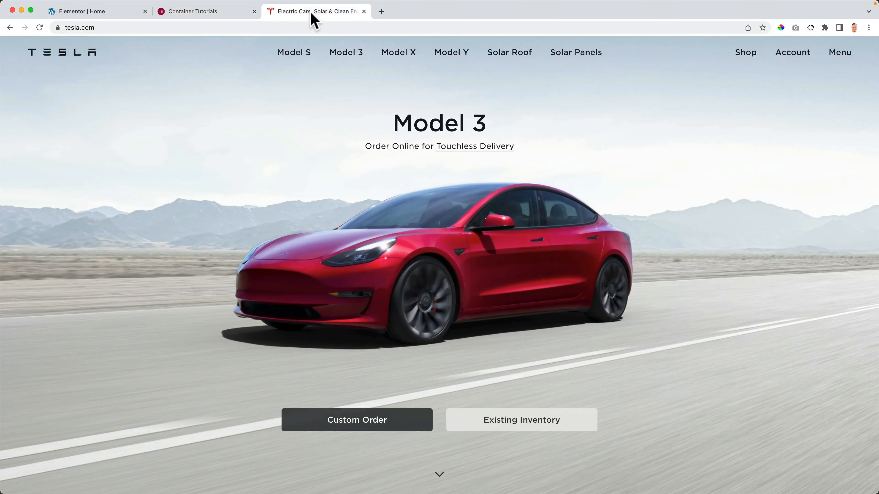
click(225, 15)
click(320, 15)
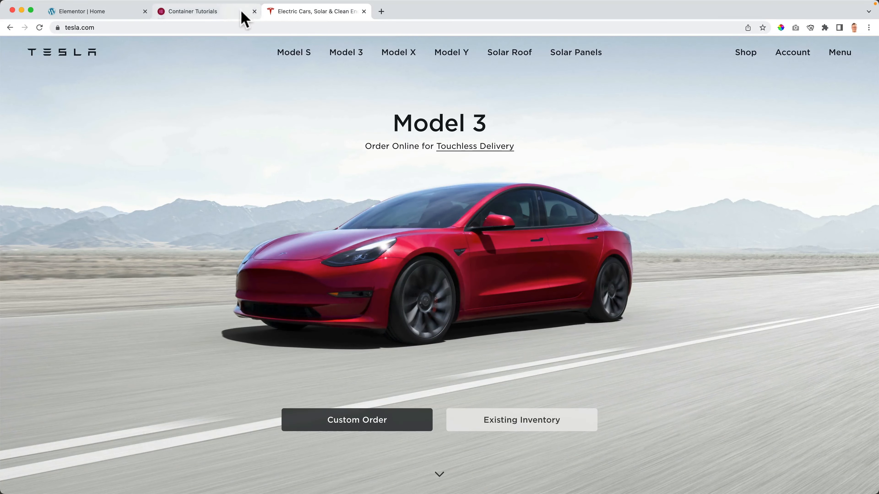
click(243, 15)
click(323, 15)
click(245, 16)
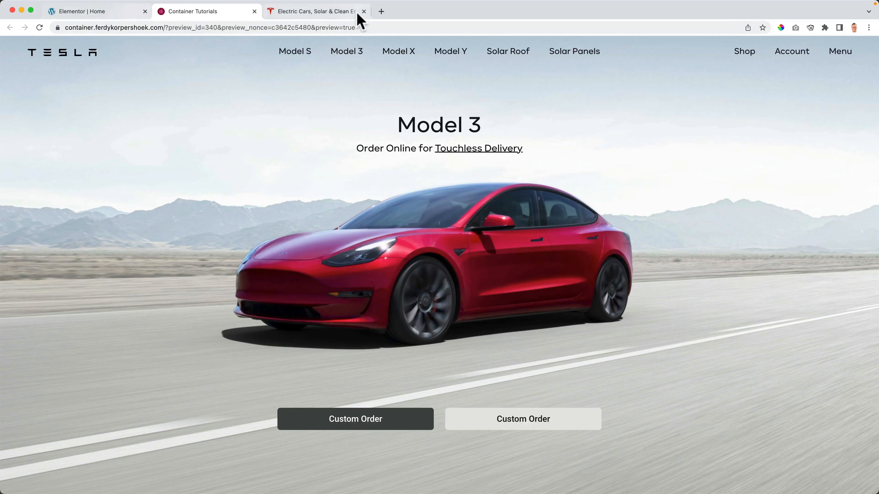
click(341, 12)
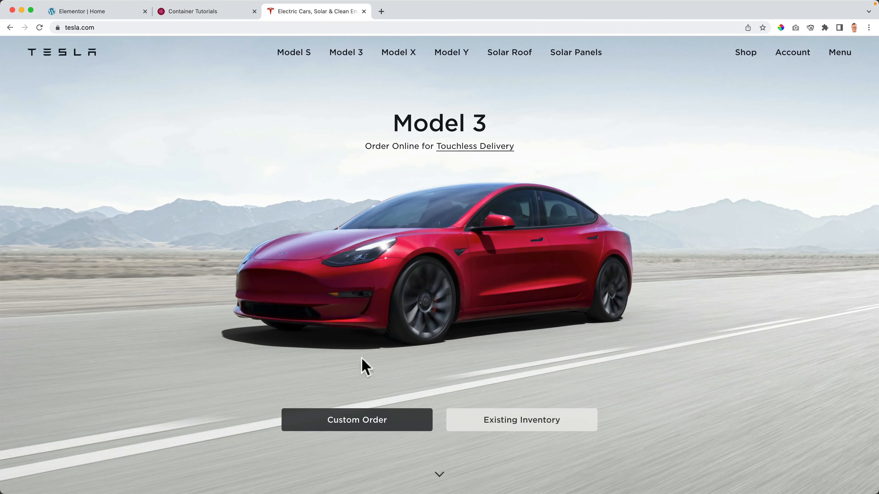
click(184, 18)
- Search the editor's widgets for "image" and add an Image widget in a new container below the Model 3 section
click(124, 20)
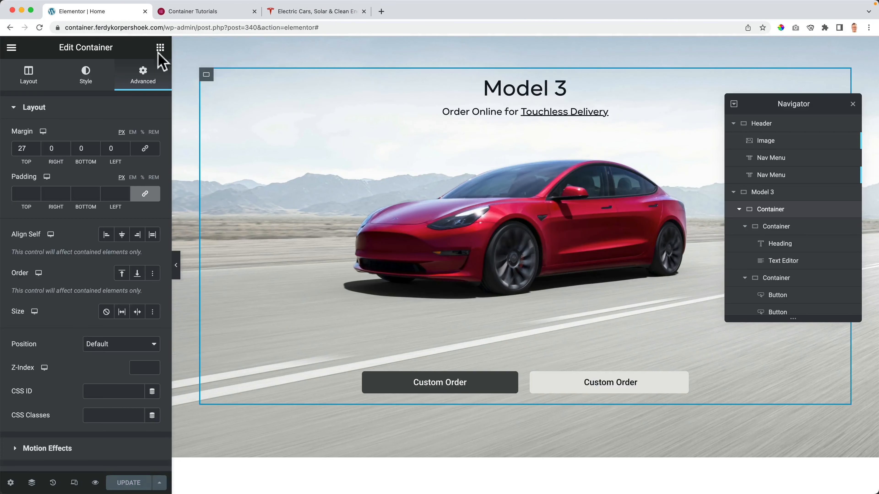
scroll(602, 346, down, 3)
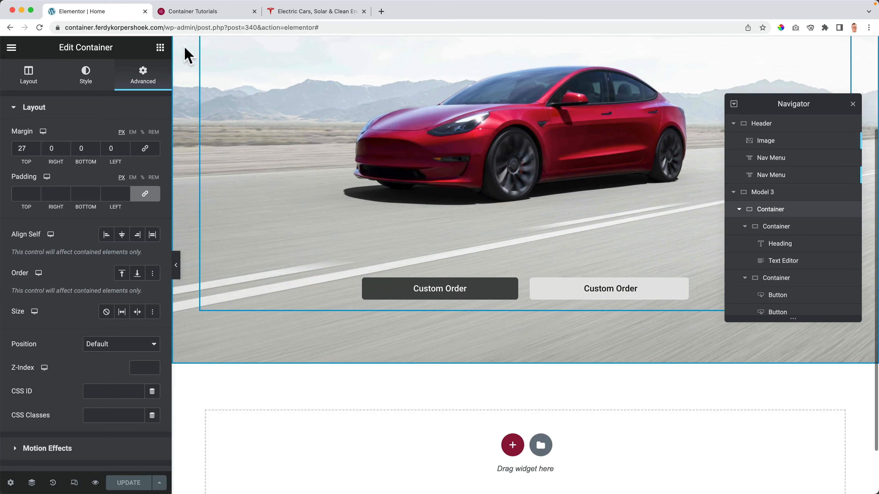
click(160, 47)
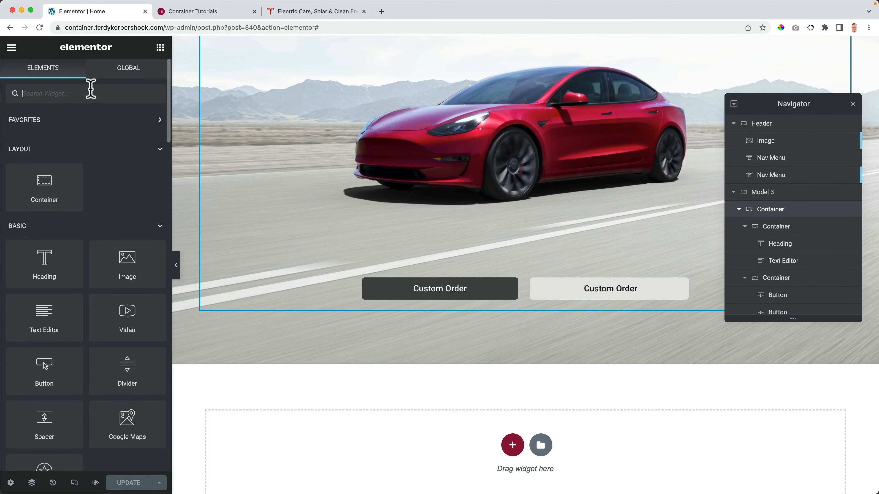
text(image)
drag(52, 136, 514, 446)
- Insert the down-arrow picture from the media library into the Image widget and set its width to 22 px
click(92, 191)
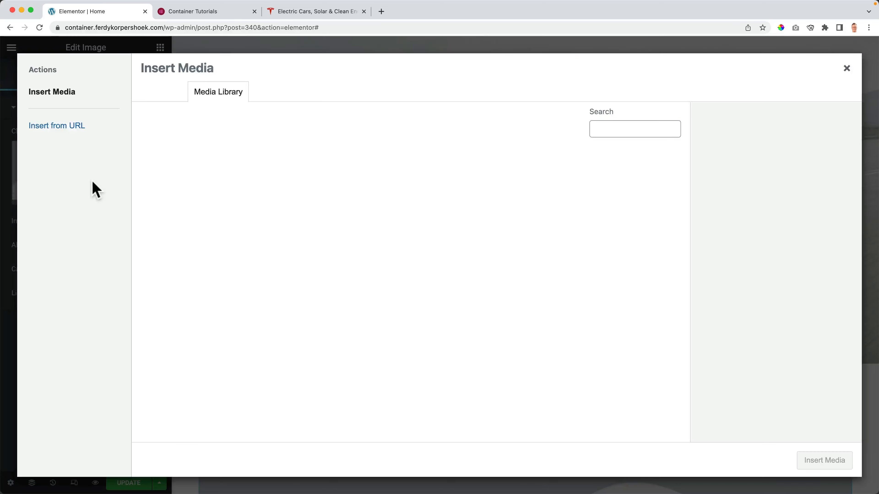
click(183, 182)
click(824, 460)
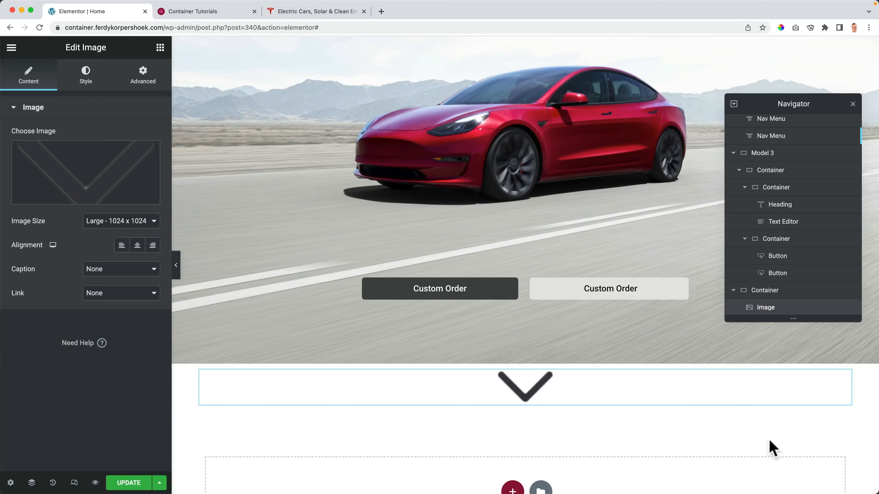
click(81, 88)
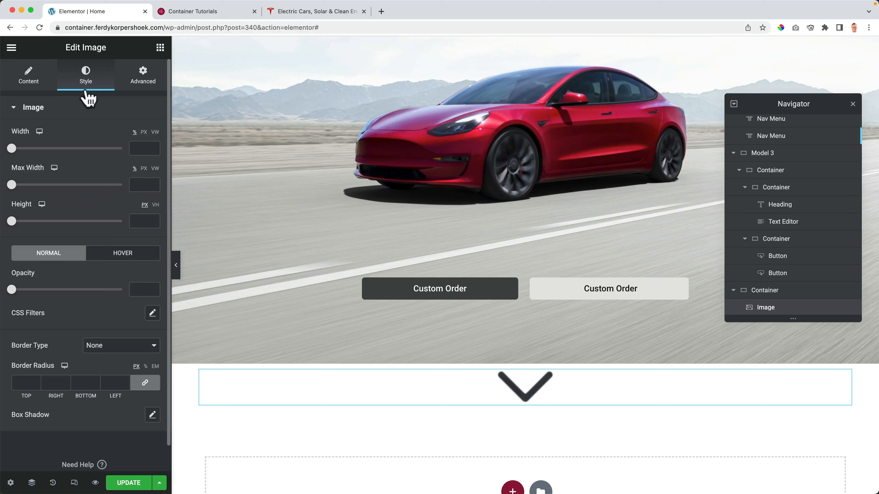
click(144, 132)
drag(13, 154, 18, 155)
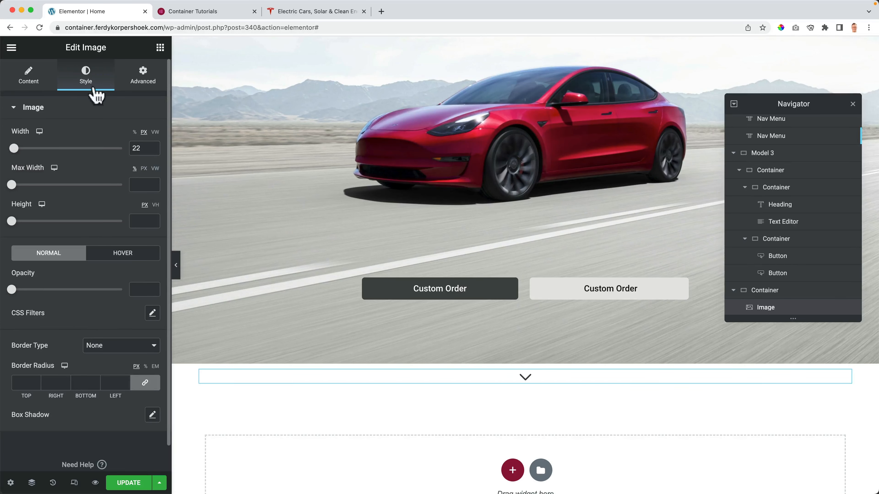
- Unlink the arrow image's margins and set its top margin to -48 px so it overlaps the Model 3 section
click(146, 78)
click(146, 152)
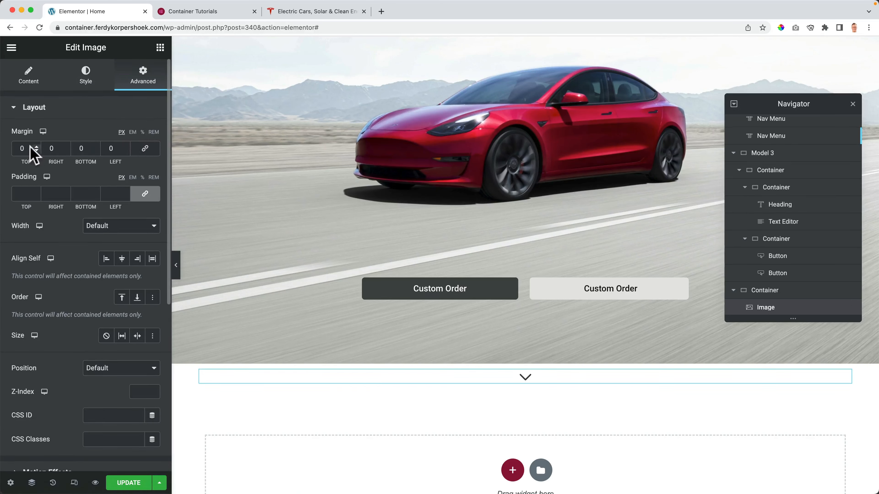
key(Down)
key(Down)
key(Down)
key(Down)
key(Down)
key(Down)
key(Down)
key(Down)
key(Down)
key(Down)
key(Down)
key(Down)
key(Down)
key(Down)
key(Down)
key(Down)
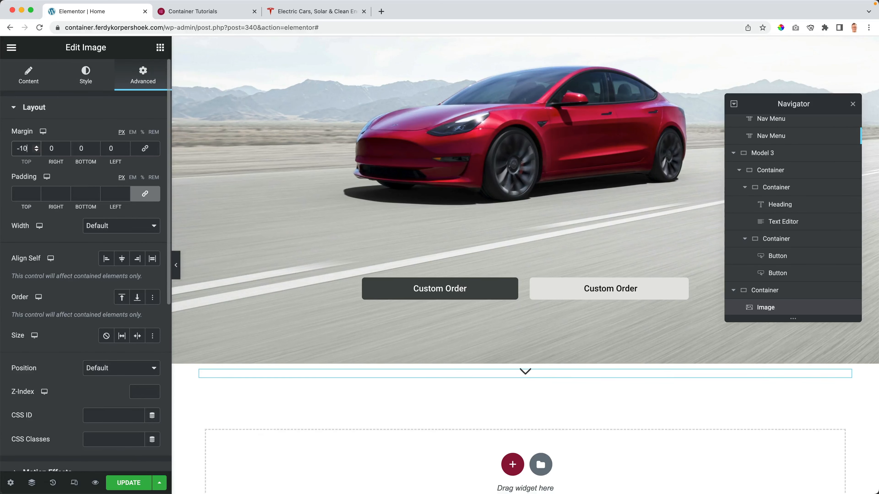
key(Down)
key(Down)
key(Down)
key(Down)
key(Down)
key(Down)
key(Down)
key(Down)
key(Down)
key(Down)
key(Down)
key(Down)
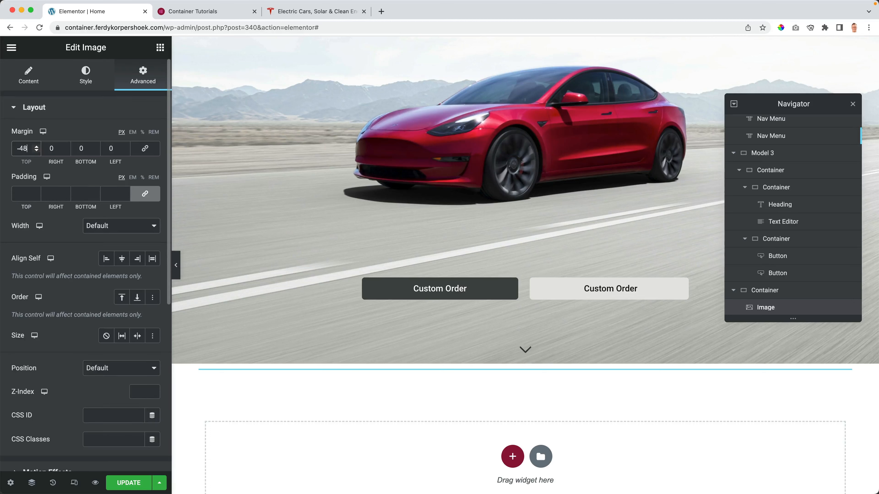
- Link the arrow image to the custom URL #modely and update the page
click(29, 77)
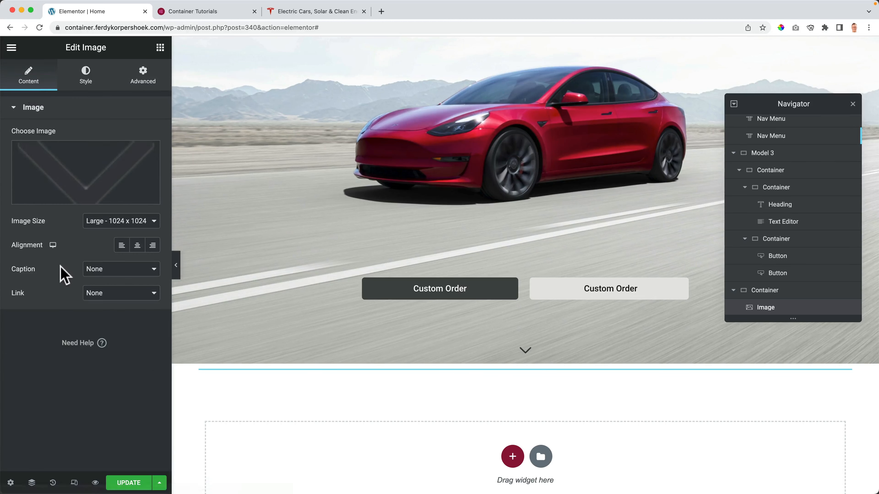
click(116, 292)
click(116, 314)
click(69, 317)
text(#modely)
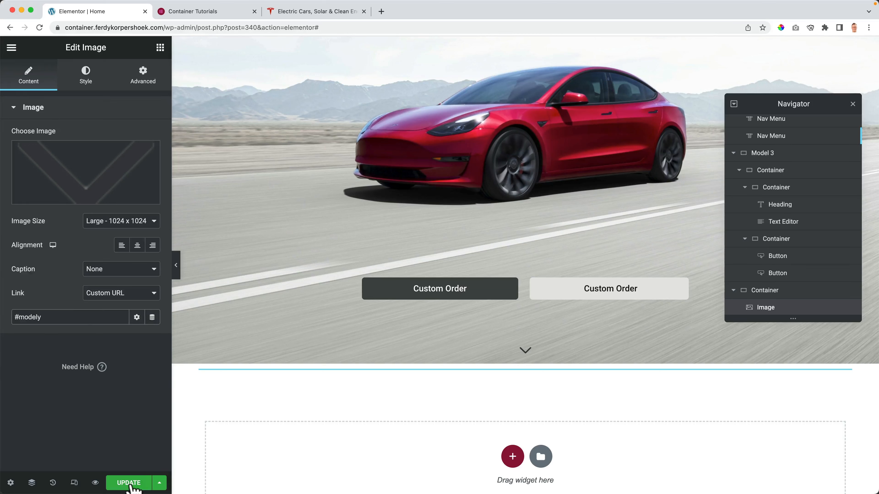
click(131, 485)
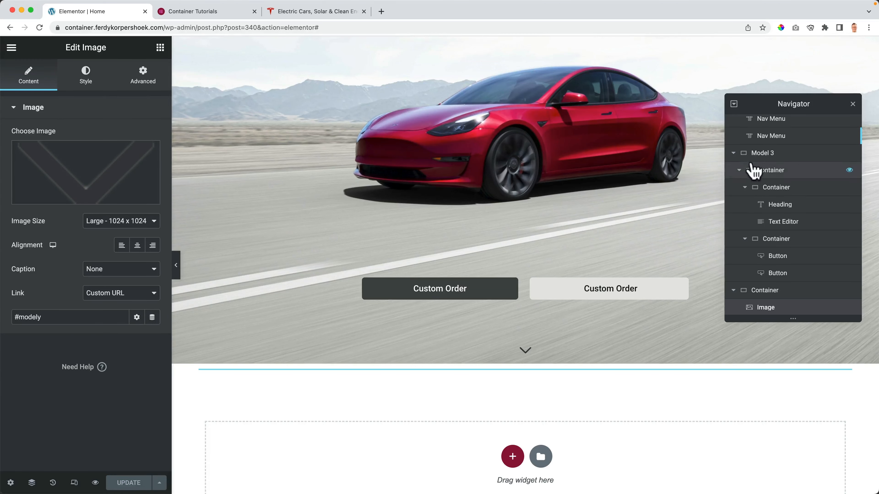
- Collapse the sections in the Navigator and rename the container holding the arrow image as Arrow Down
click(733, 153)
click(733, 123)
double_click(765, 157)
text(Arrow Down)
key(Return)
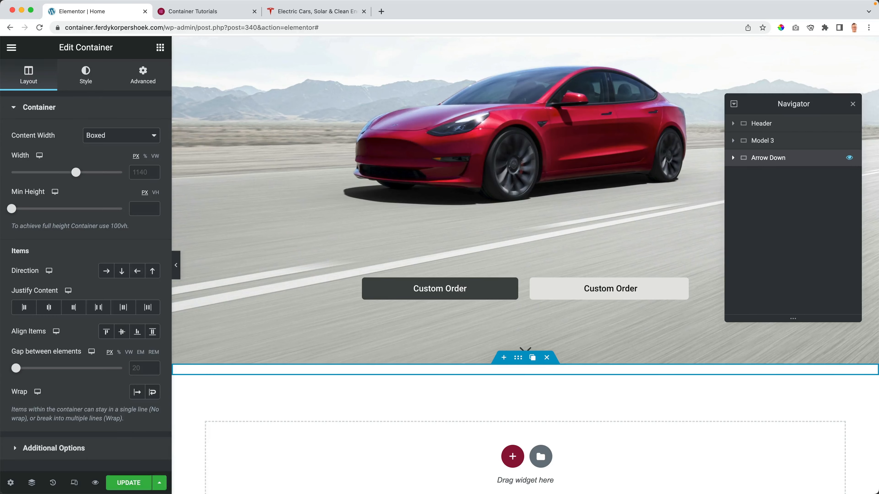
- Duplicate the Model 3 section and move the copy below the Arrow Down container
click(763, 140)
right_click(763, 142)
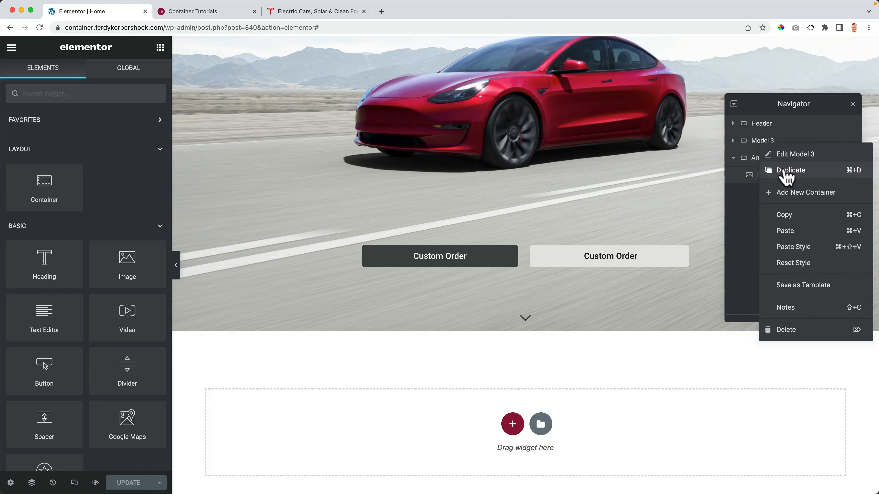
click(761, 168)
drag(771, 163, 757, 204)
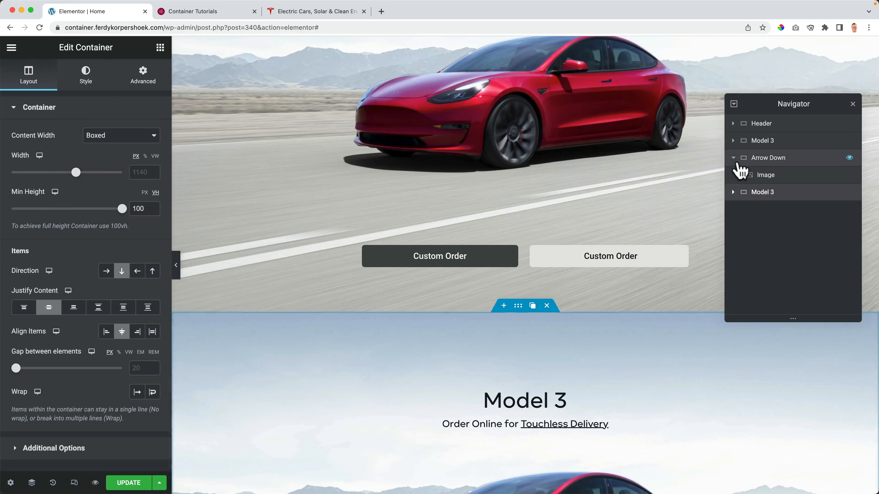
click(733, 157)
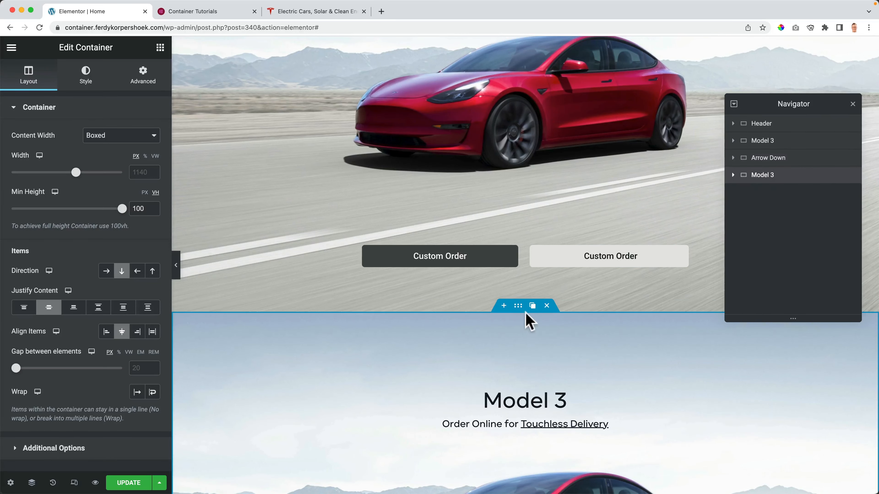
- Set the top margin of the image inside Arrow Down to -81 px
click(733, 157)
click(759, 175)
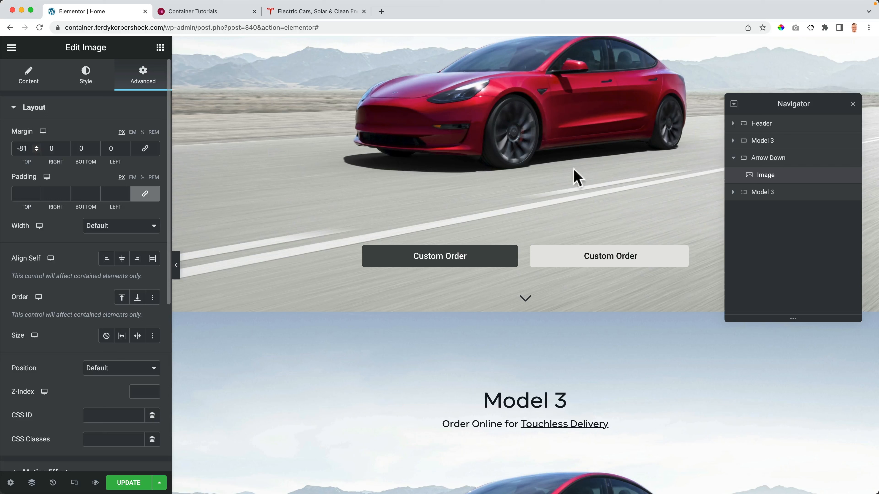
- Rename the duplicated Model 3 container as Model Y, give it the CSS ID modely, and update the page
click(763, 192)
double_click(763, 193)
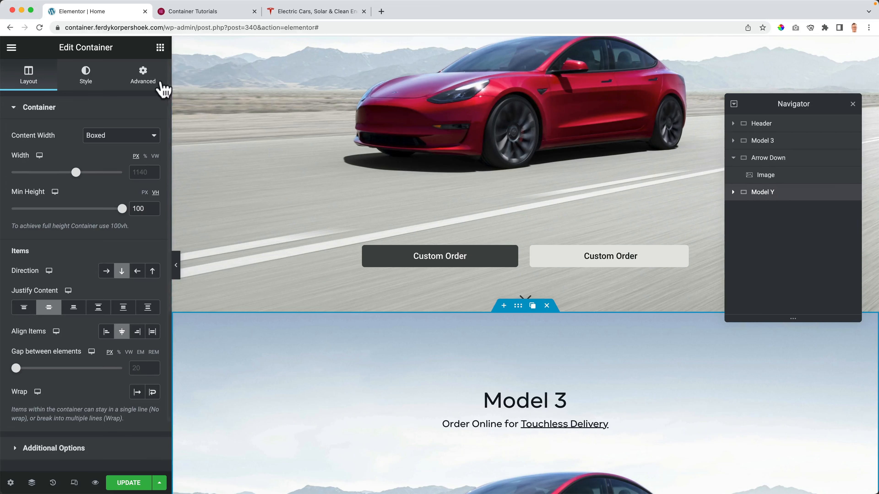
click(151, 86)
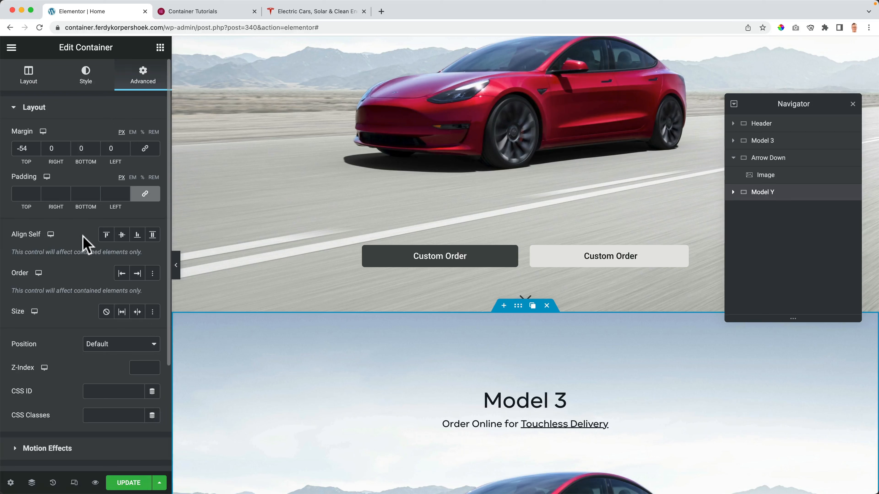
click(107, 393)
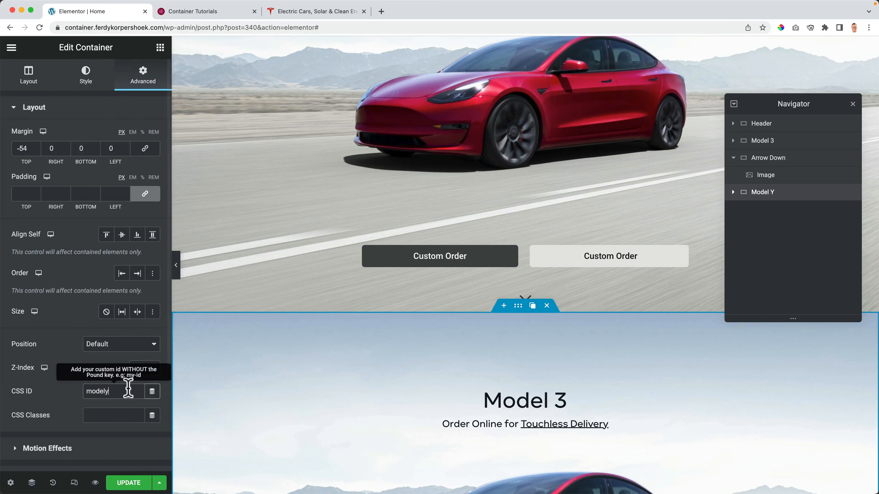
click(127, 482)
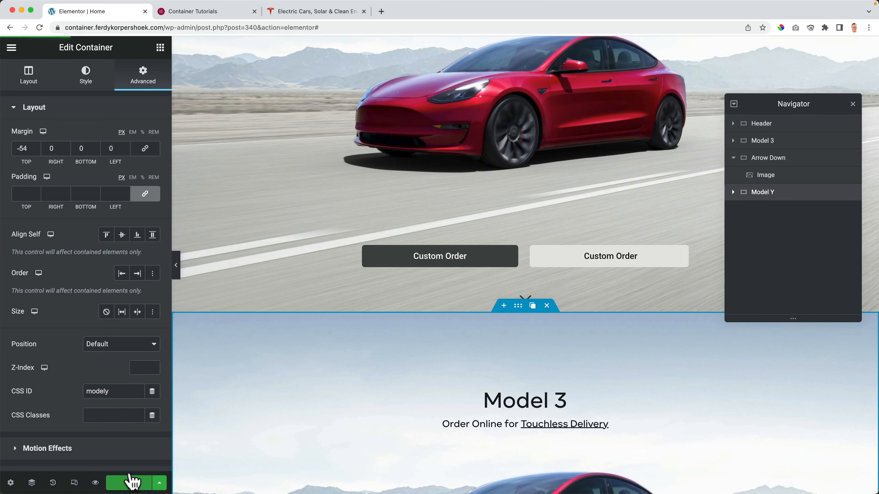
- Check the arrow image's custom link and test the down arrow in the Container Tutorials page preview
click(758, 177)
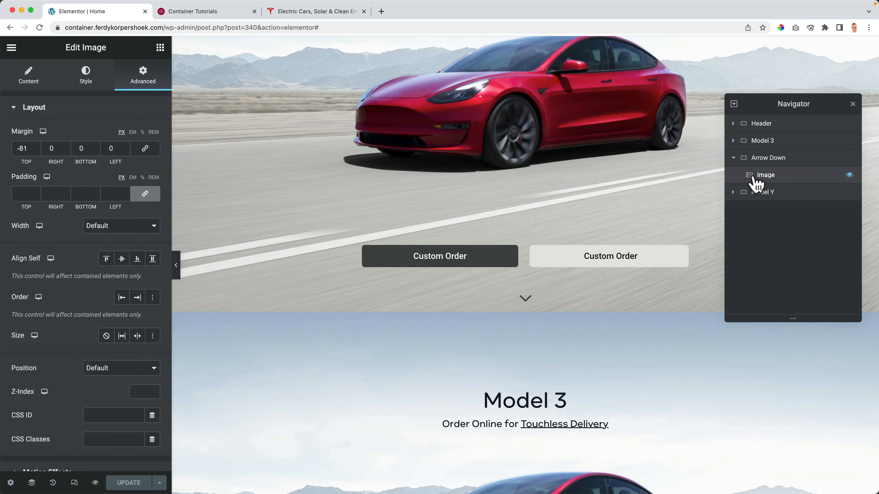
click(33, 83)
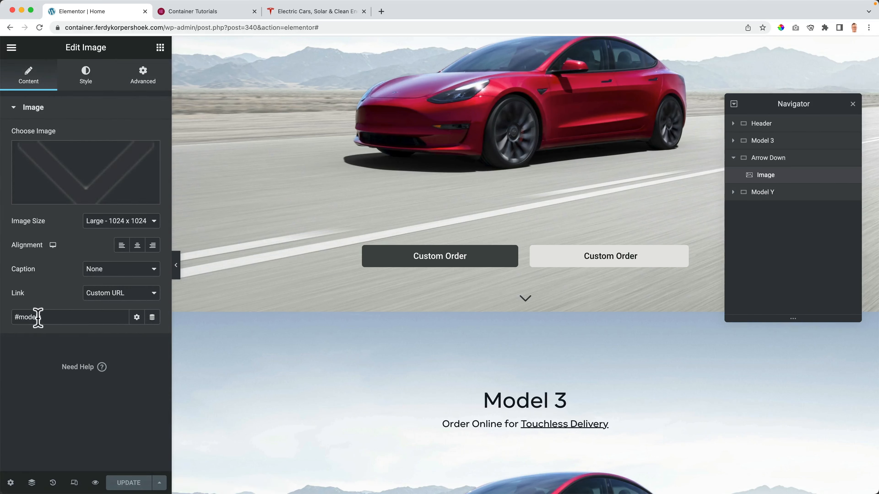
click(207, 13)
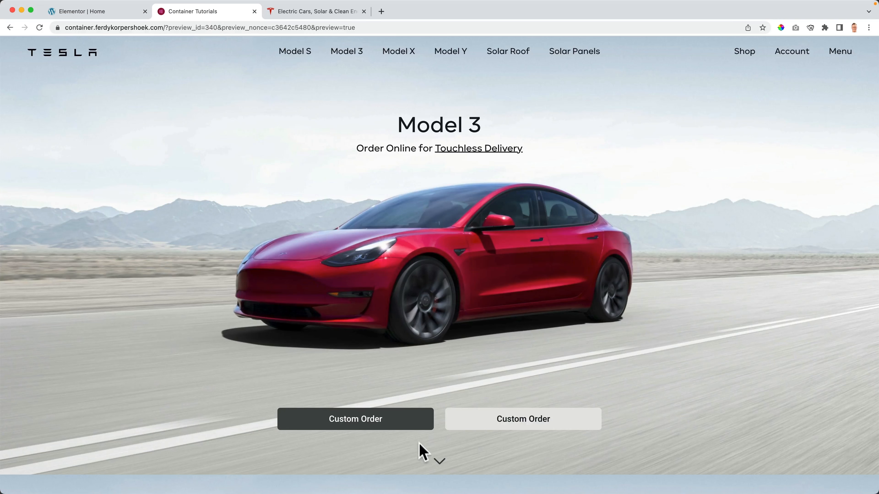
click(444, 463)
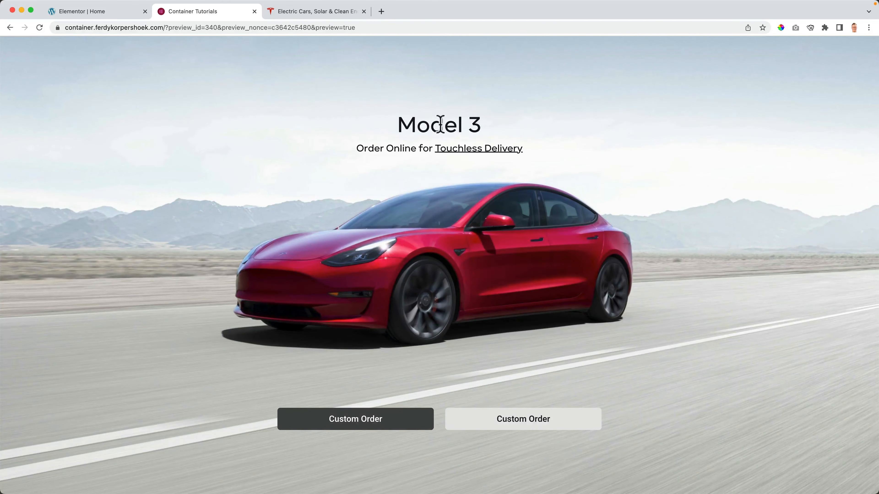
- Switch to tesla.com and try its down arrow to compare how it moves to the Model Y section
click(353, 11)
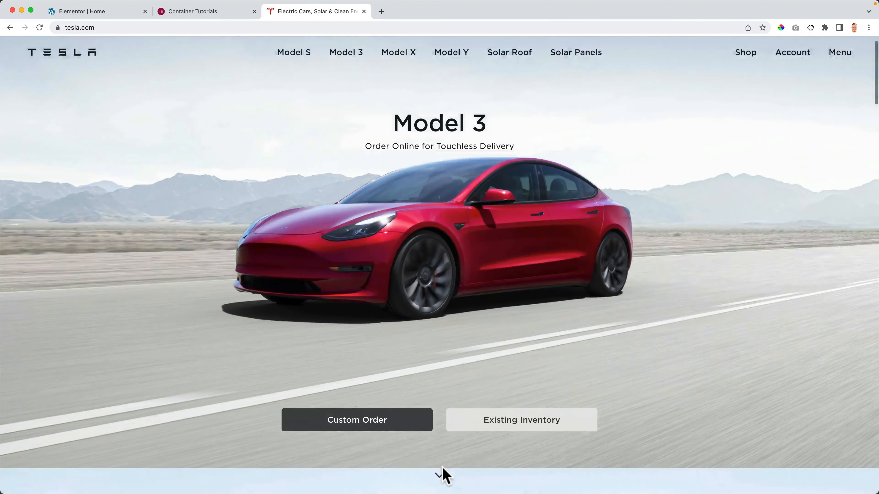
click(442, 467)
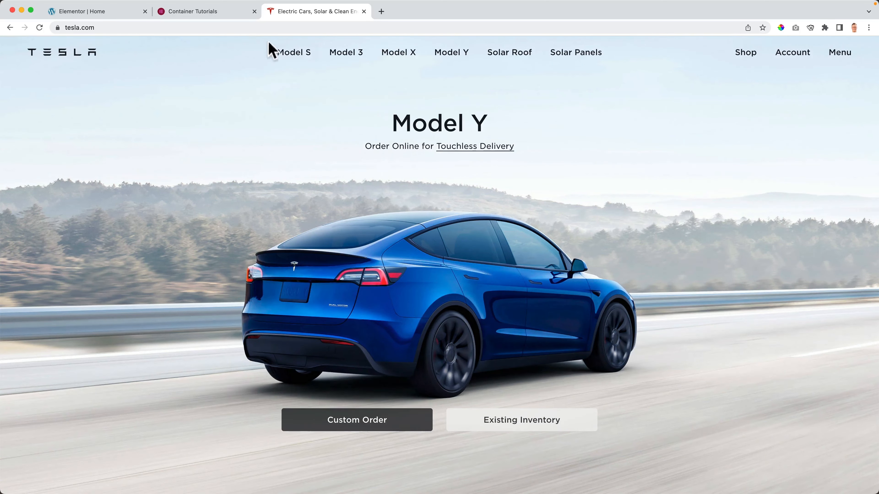
scroll(456, 168, up, 2)
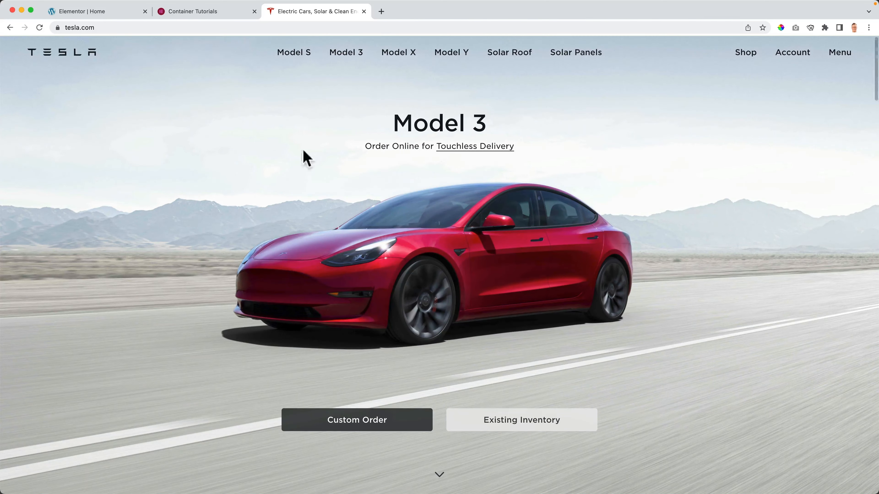
- Return to the Elementor editor and change the heading of the duplicated section to Model Y
click(204, 13)
click(98, 12)
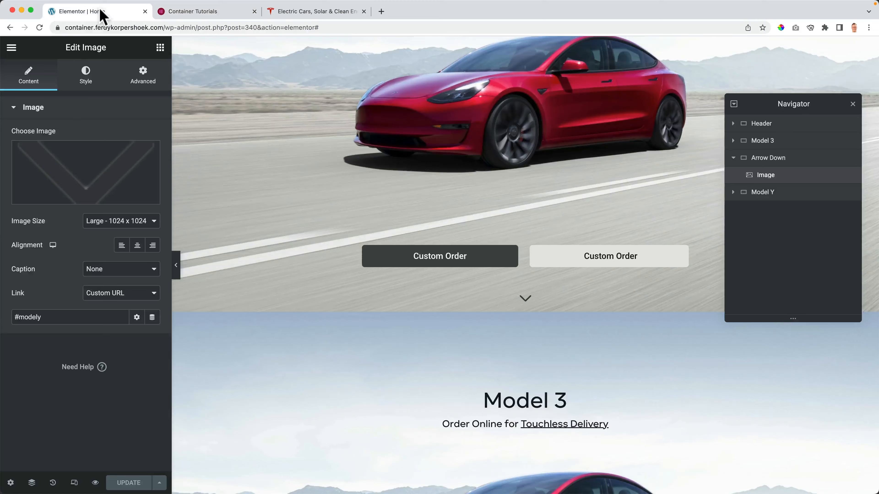
scroll(526, 173, up, 1)
scroll(525, 169, down, 4)
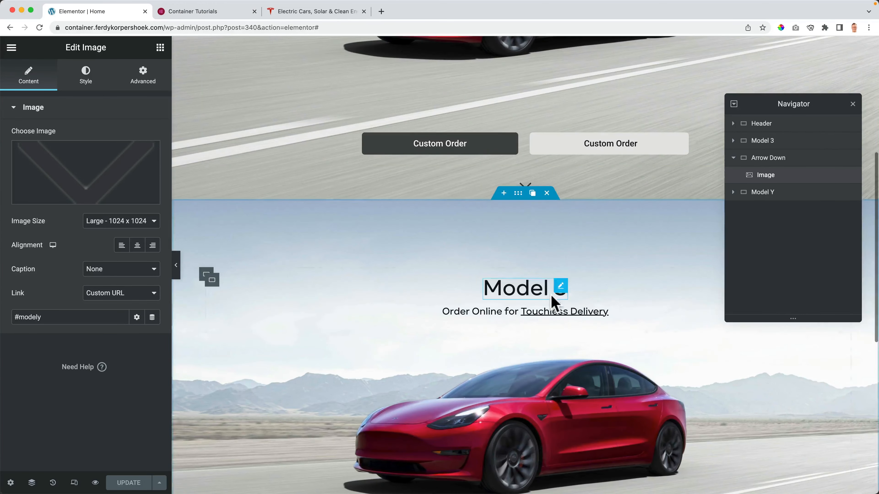
click(559, 288)
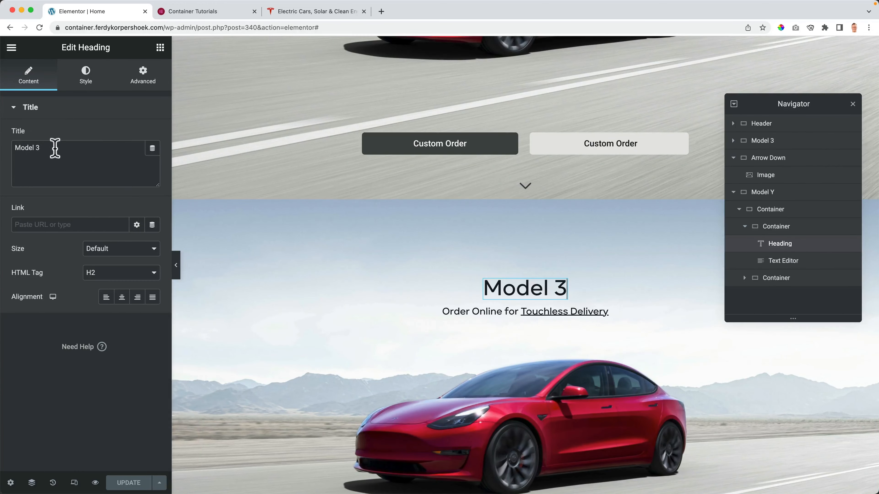
key(BackSpace)
text(Y)
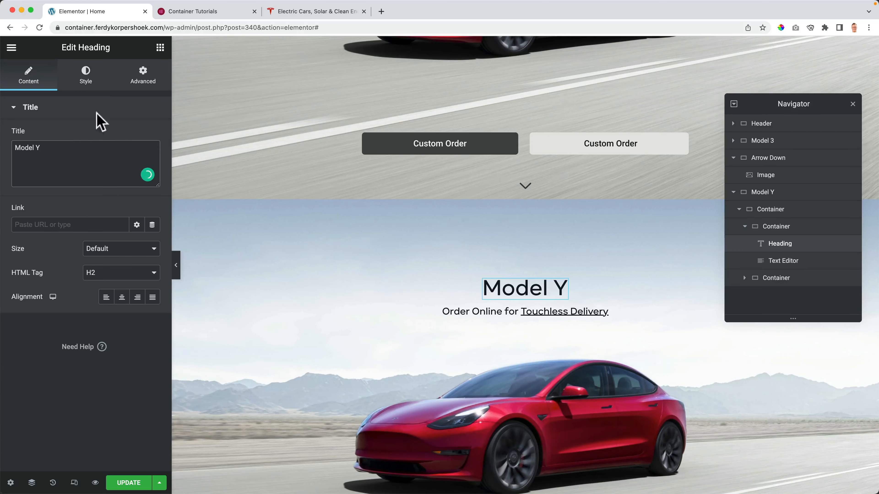
- Replace the Model Y container's background image with the blue car picture from the media library
click(522, 196)
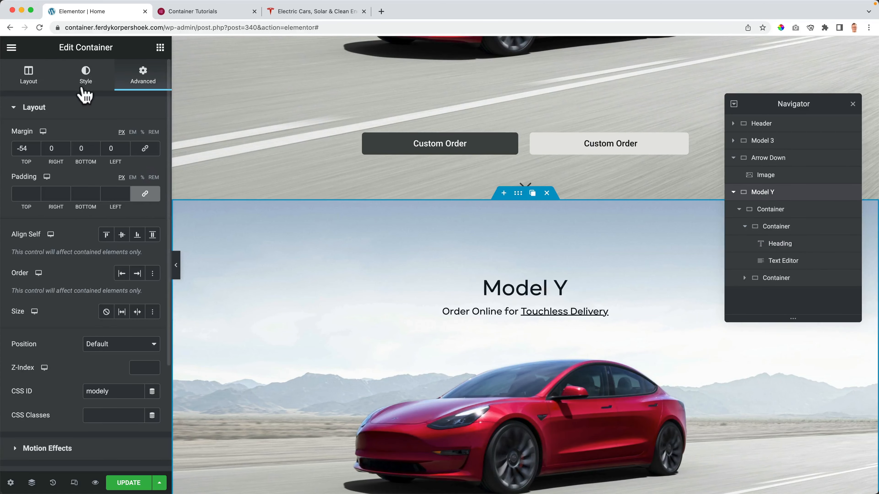
click(85, 76)
click(79, 246)
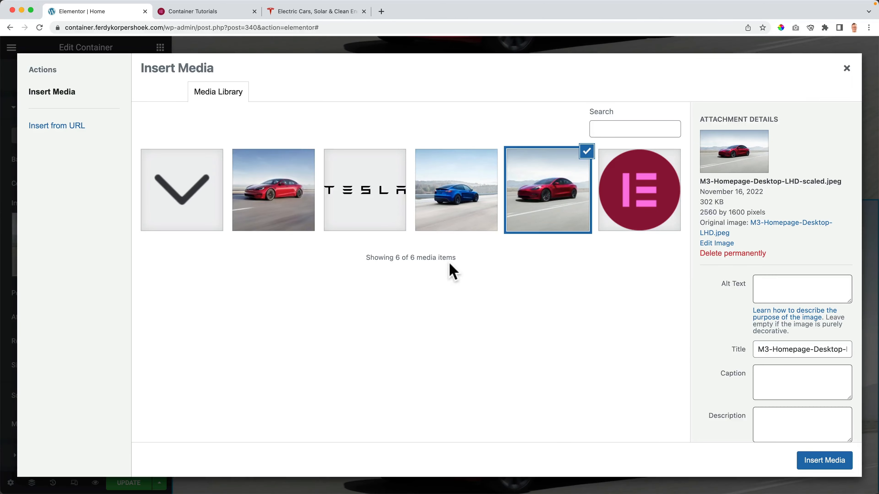
click(461, 209)
click(825, 461)
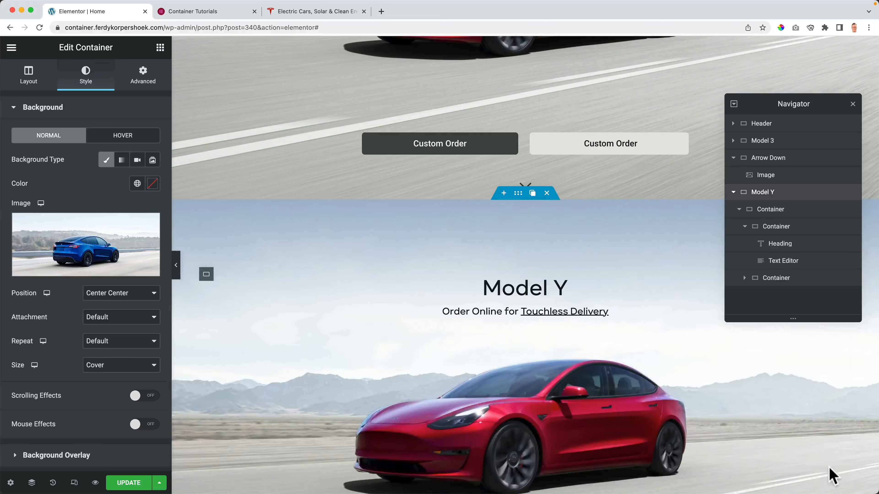
- Duplicate the Model Y container and rename the copy as Model S
click(733, 192)
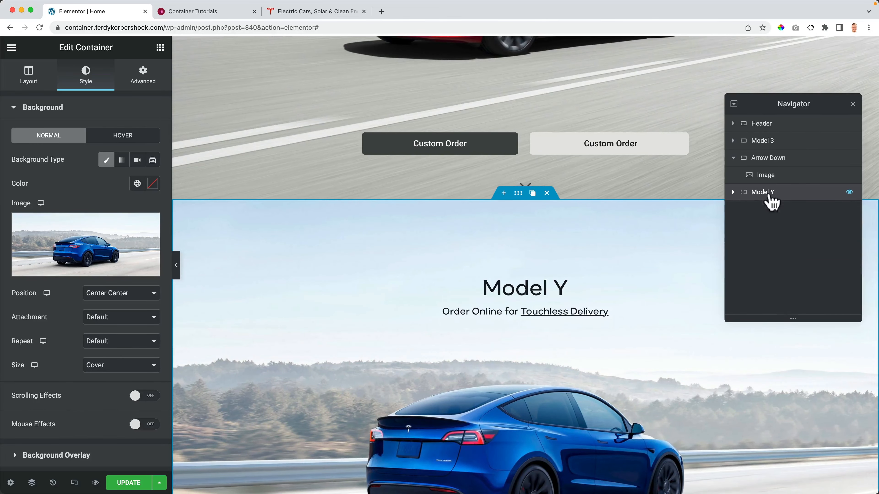
right_click(771, 198)
click(777, 219)
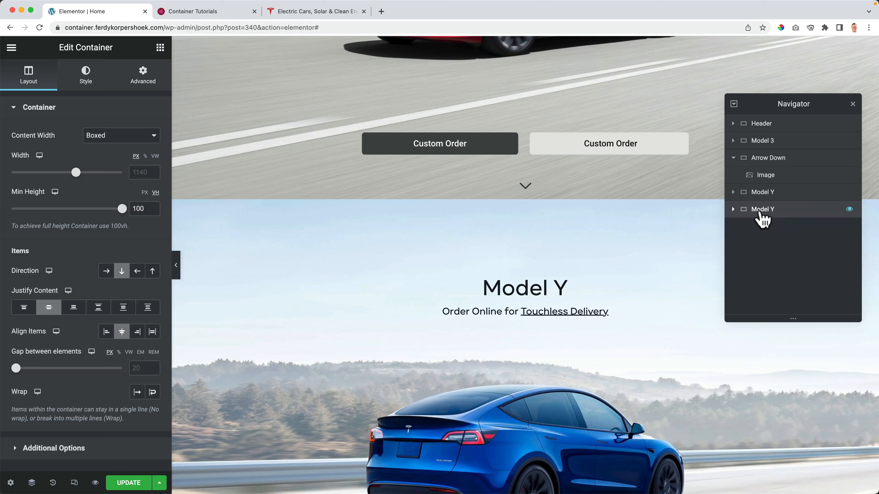
double_click(759, 211)
text(S)
- Replace the Model S container's background image with the red Model S picture on the road from the media library
click(733, 209)
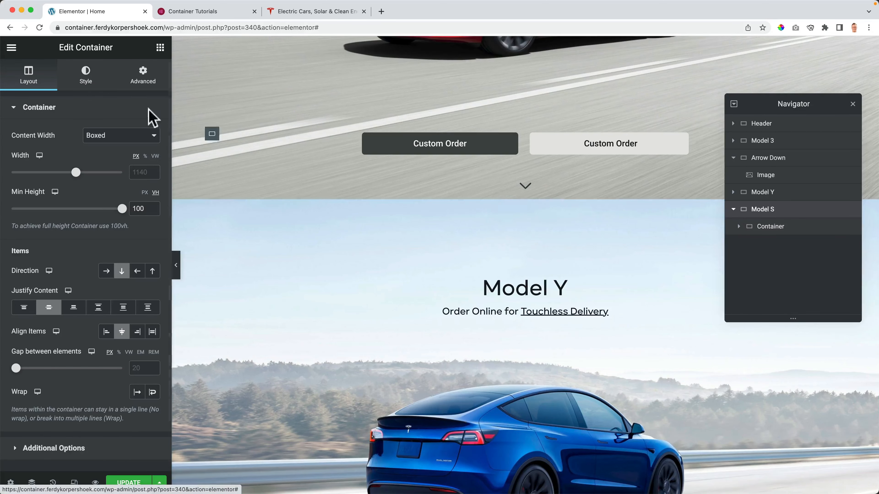
click(91, 82)
click(101, 238)
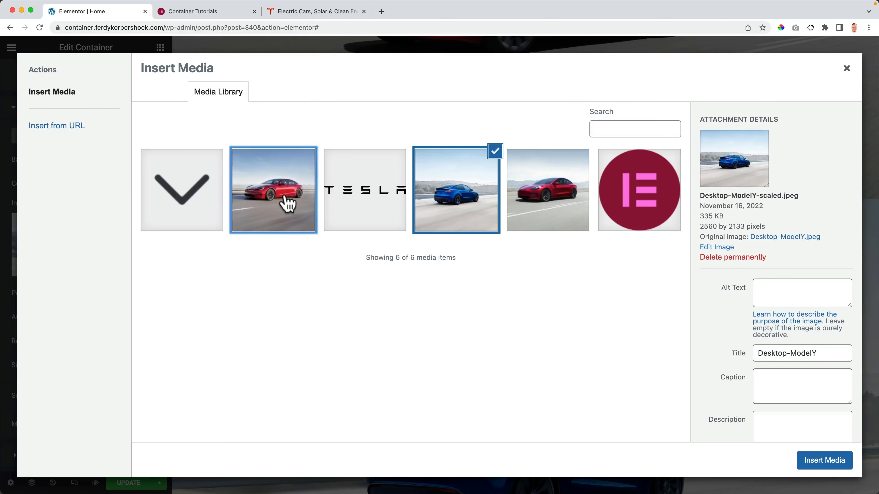
click(285, 202)
click(805, 466)
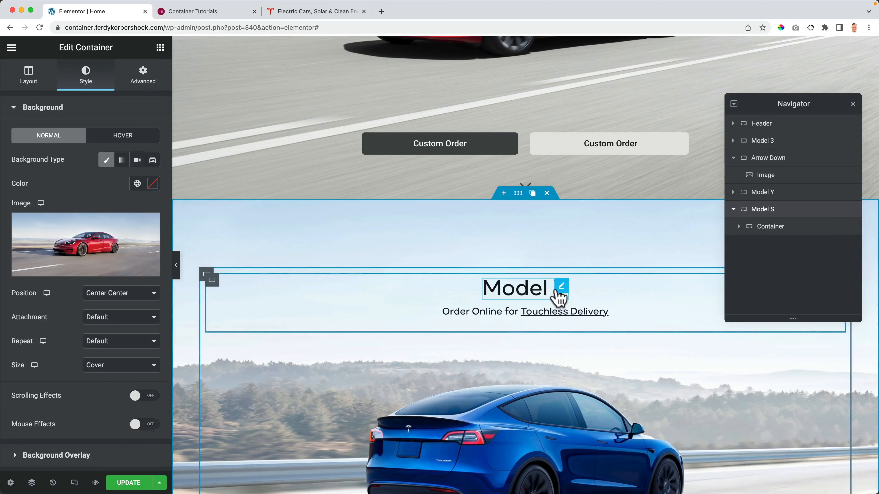
- Change the heading of the Model S section to Model S and update the page
scroll(557, 298, down, 10)
click(555, 334)
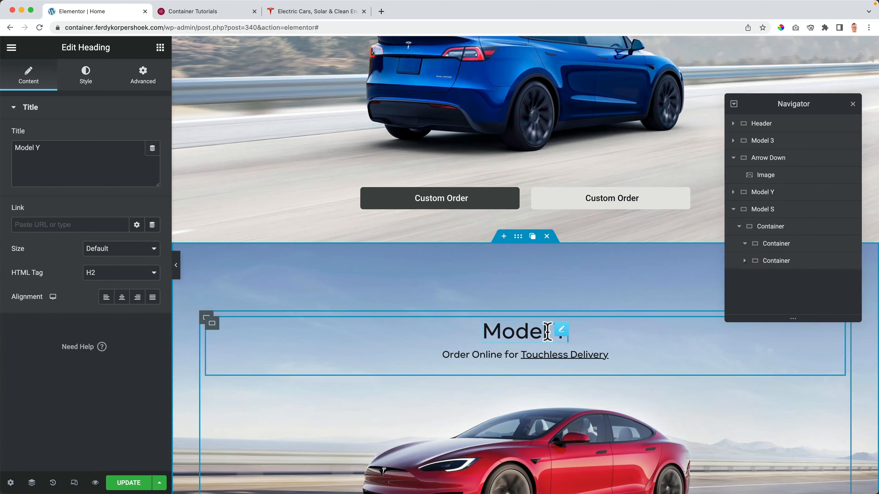
key(BackSpace)
key(BackSpace)
text(S)
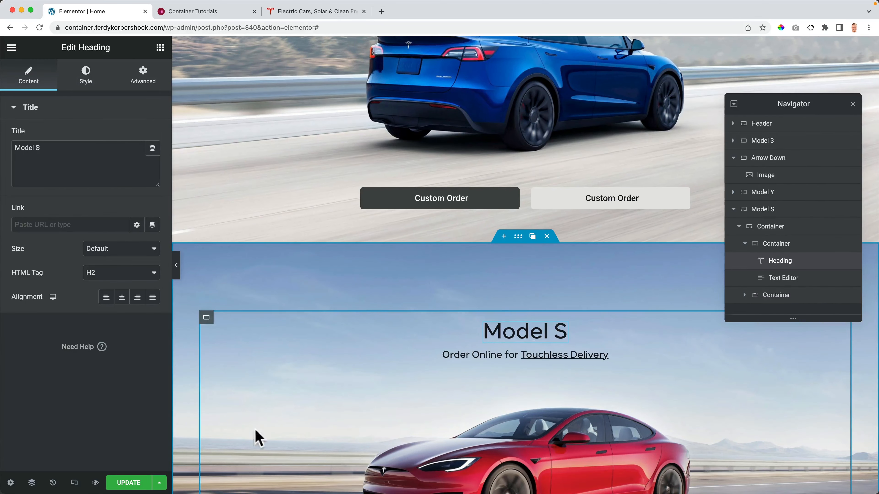
click(128, 483)
- Reload the Container Tutorials preview and compare it with the successive car sections on tesla.com
click(189, 14)
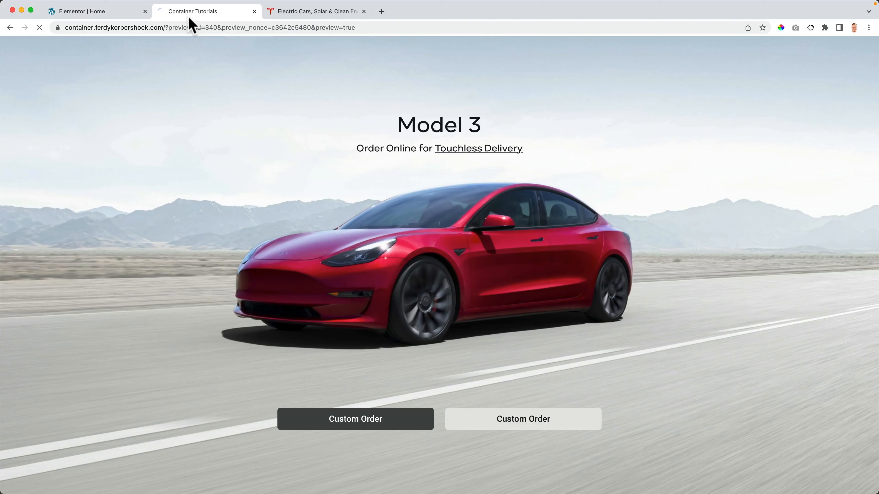
click(304, 14)
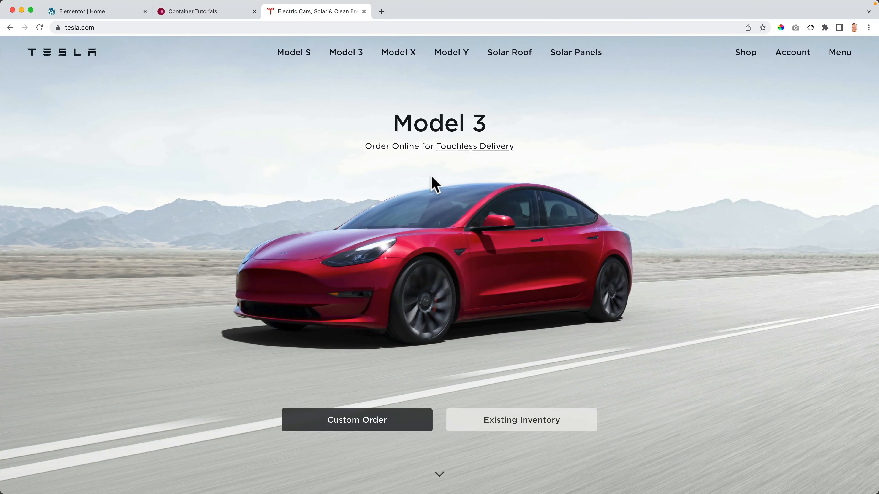
scroll(434, 184, down, 3)
scroll(434, 183, down, 3)
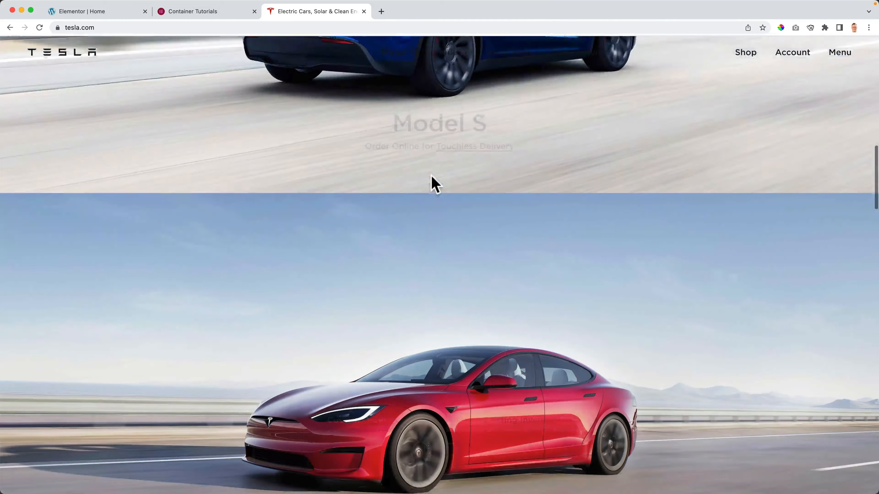
scroll(431, 178, up, 5)
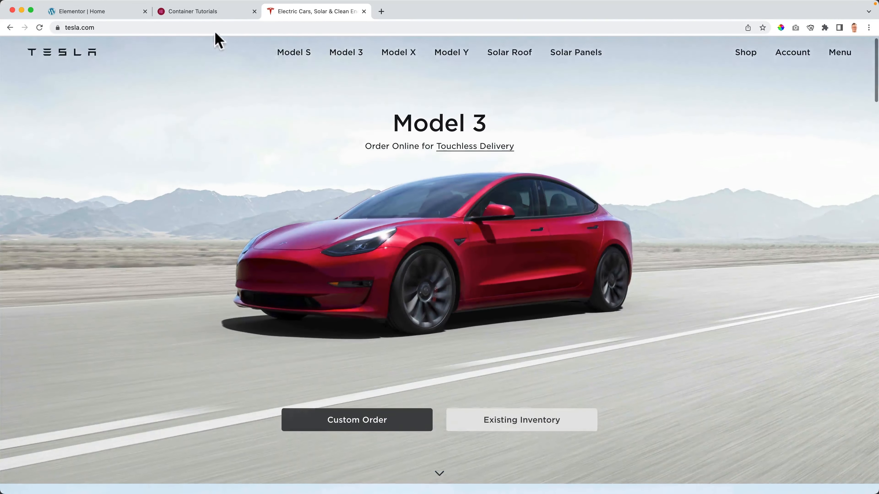
click(206, 12)
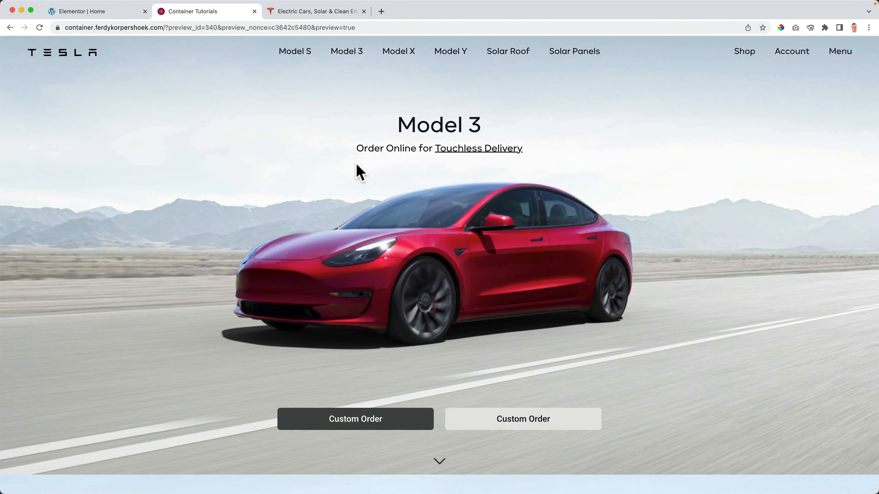
- Reload tesla.com and compare its opening Model 3 section with the Container Tutorials preview
scroll(357, 170, down, 6)
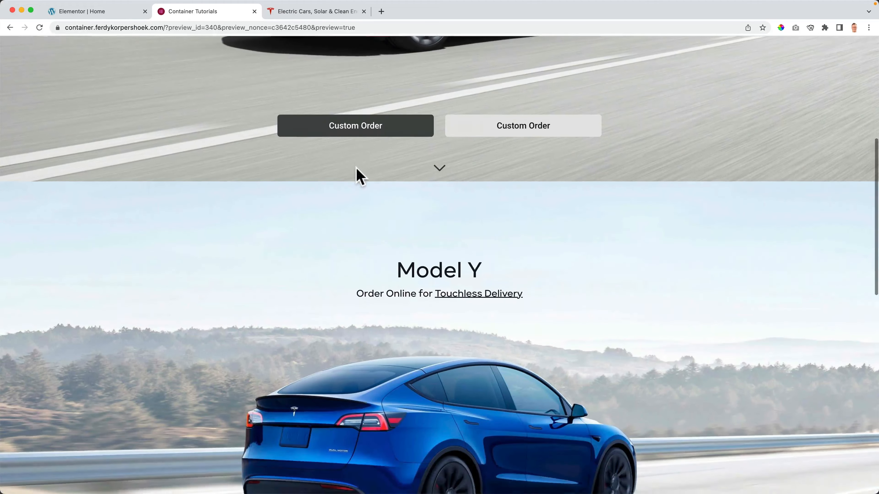
scroll(333, 252, up, 7)
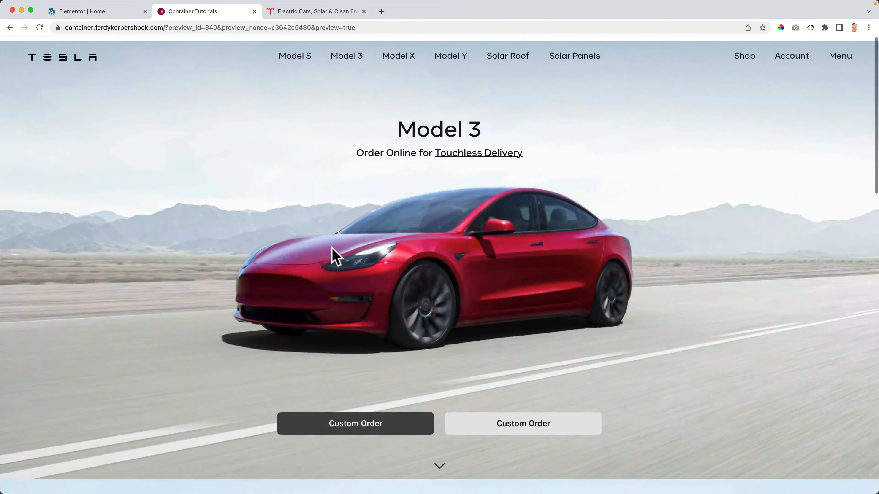
click(290, 21)
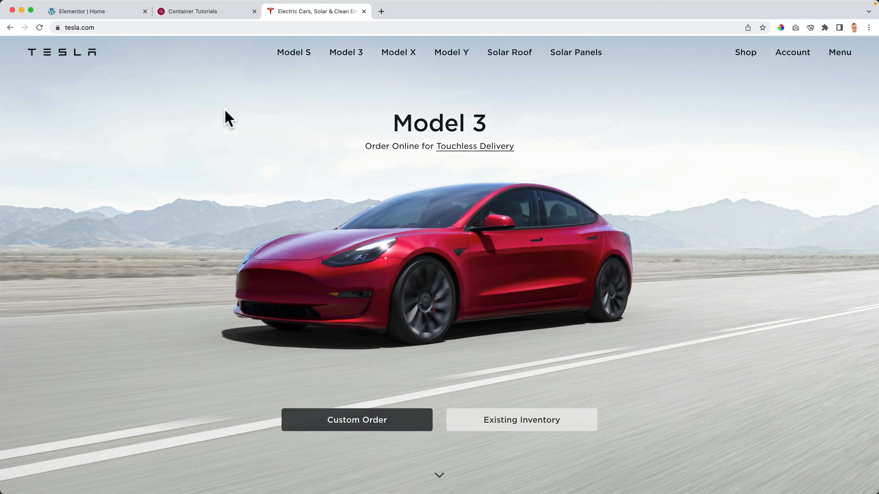
key(super+r)
click(183, 12)
- In the Elementor editor, give the Model 3 heading a Fade In Up entrance animation with a 500 ms delay
click(82, 11)
click(142, 77)
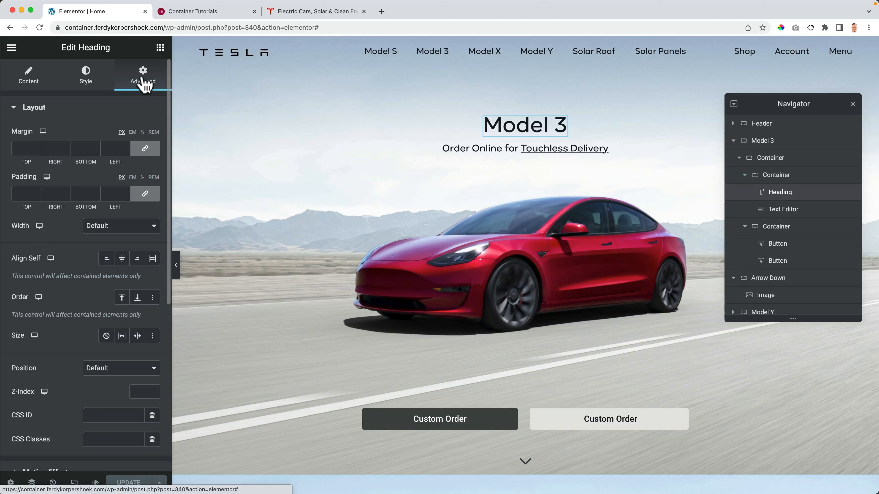
click(69, 109)
click(46, 136)
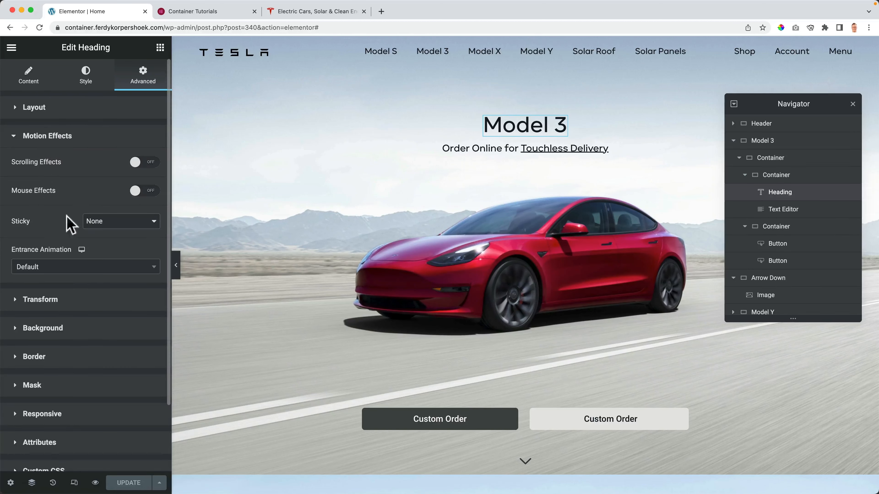
click(45, 267)
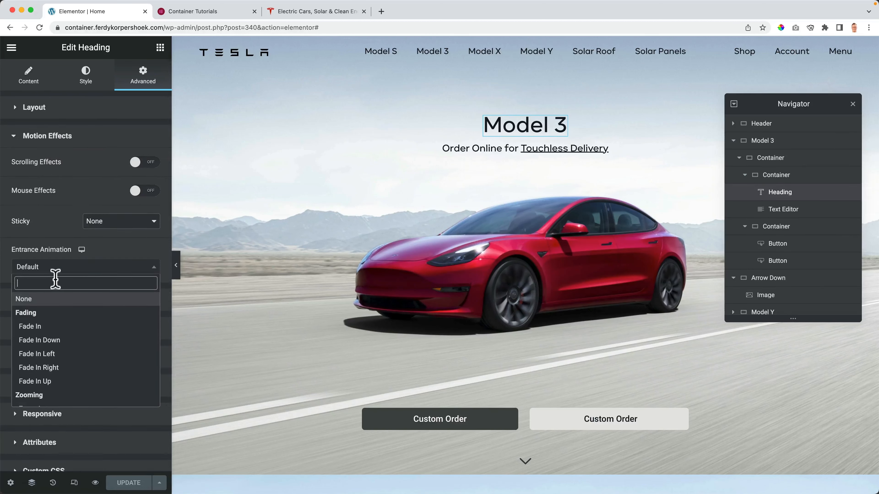
text(fade up)
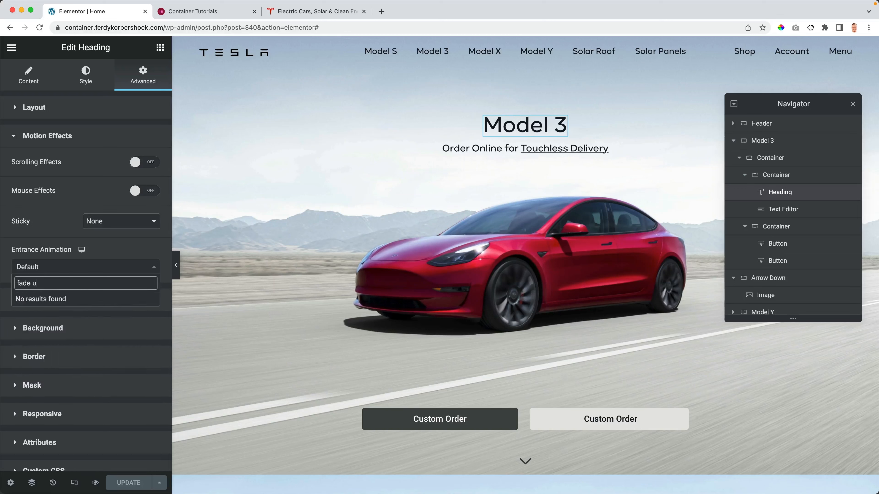
key(BackSpace)
key(BackSpace)
text(in)
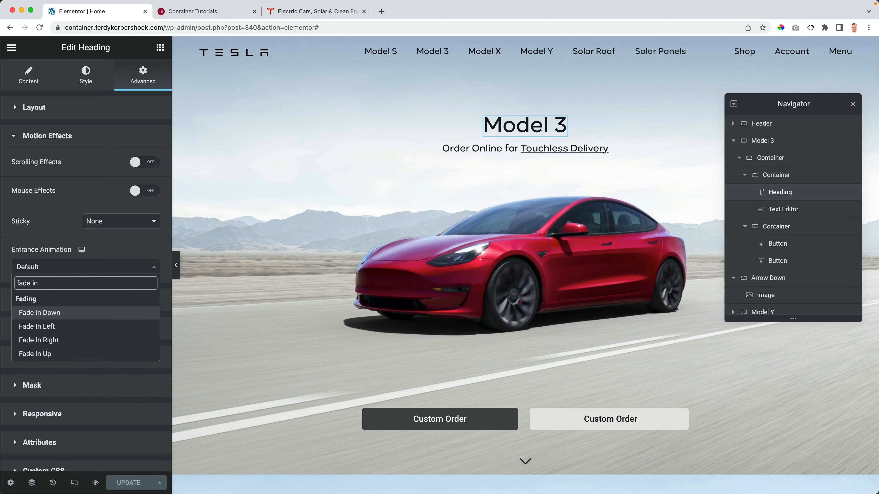
click(53, 354)
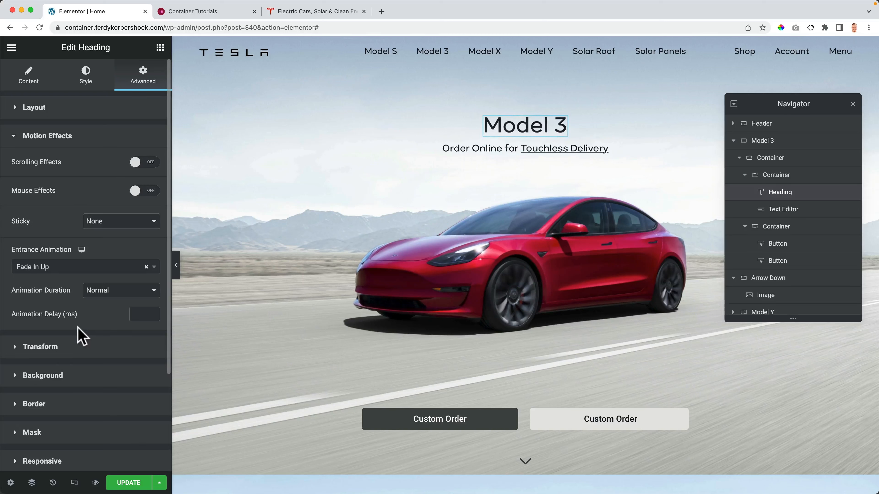
click(144, 314)
text(500)
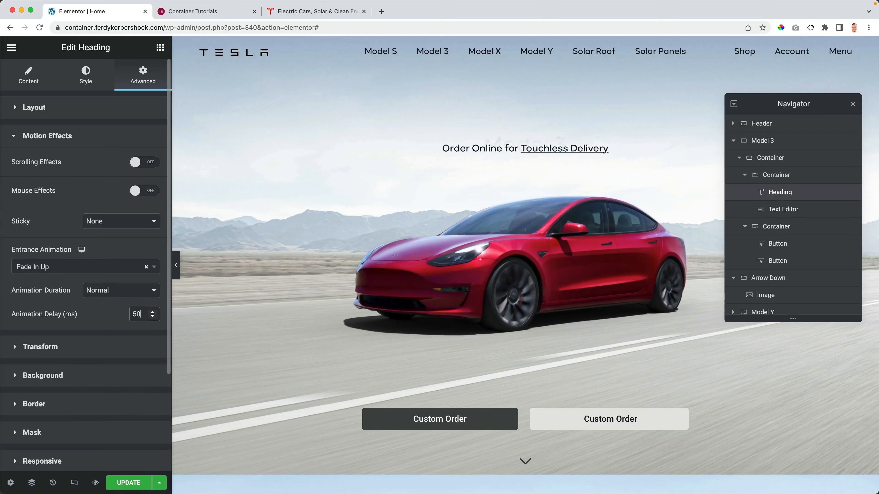
- Give the Order Online text below the Model 3 heading a Fade In Up entrance animation with a 750 ms delay
click(473, 161)
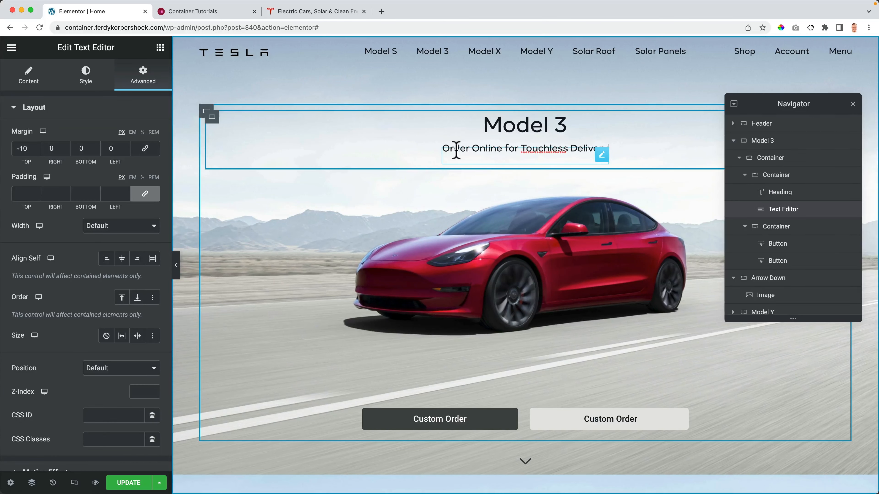
click(42, 108)
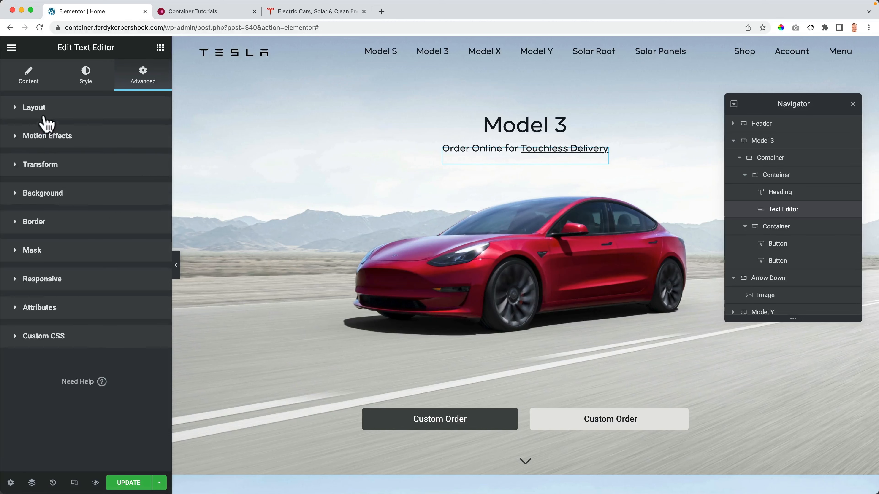
click(44, 137)
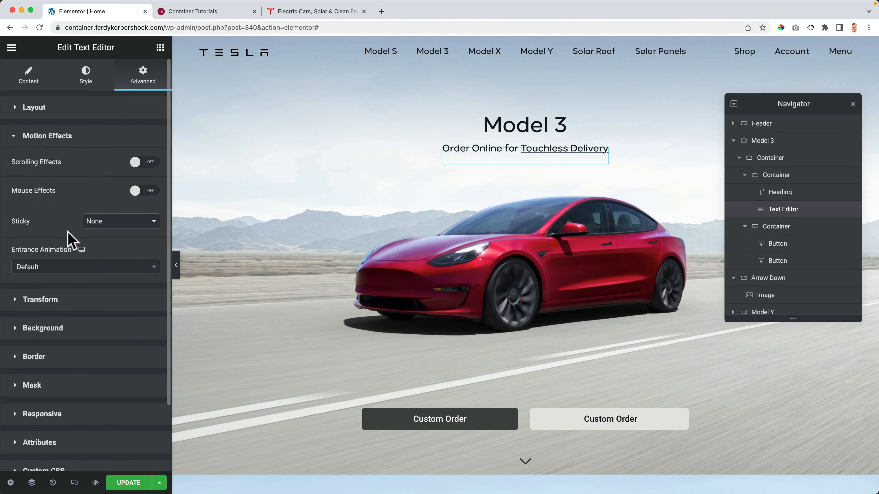
click(82, 268)
text(fade)
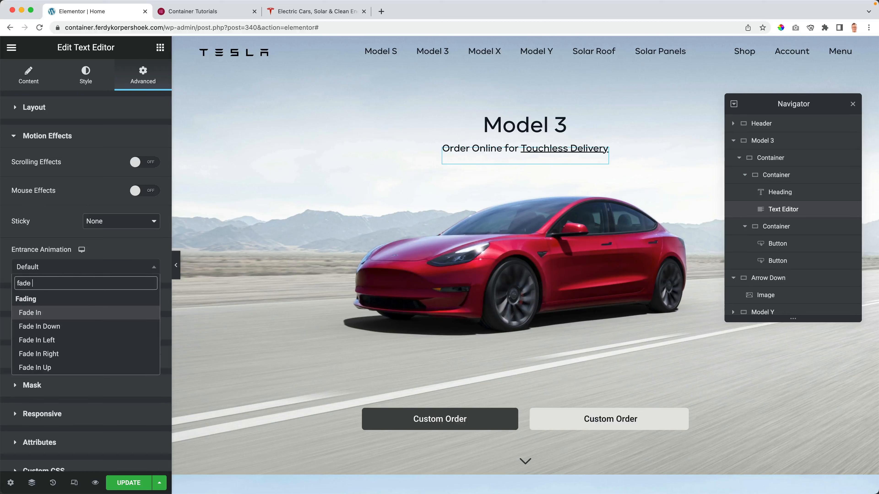
text( in up)
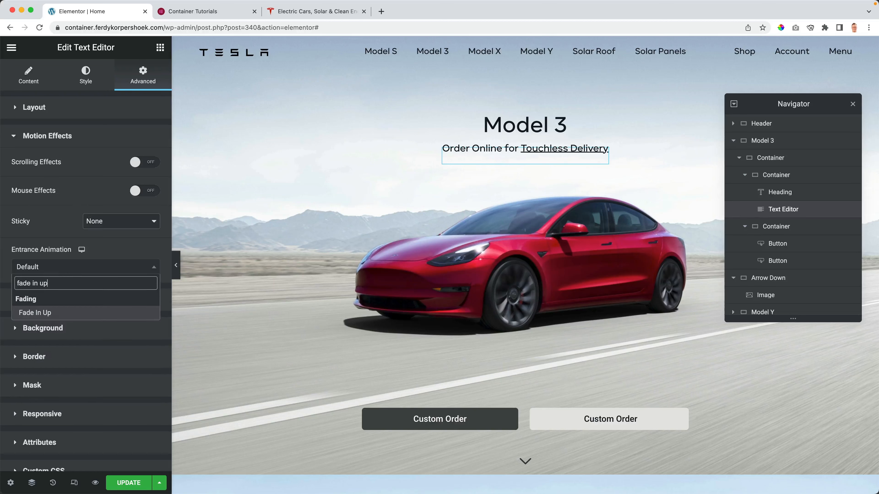
click(57, 313)
click(140, 313)
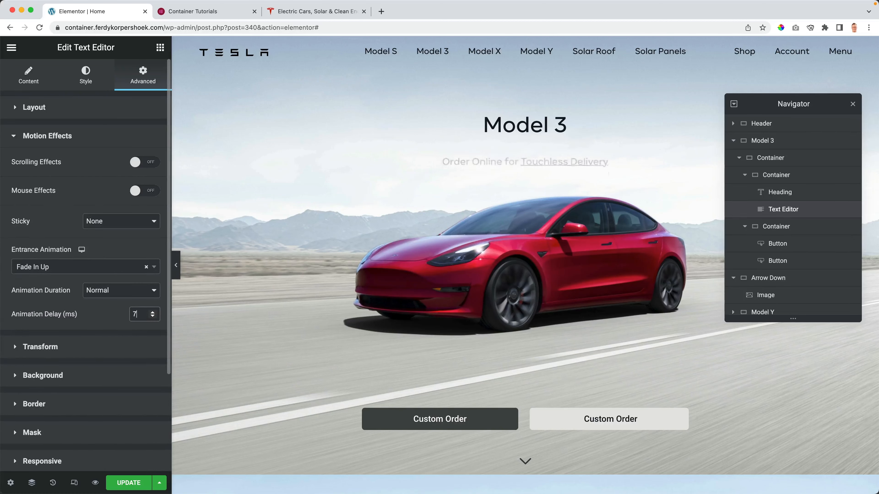
text(750)
scroll(104, 311, down, 4)
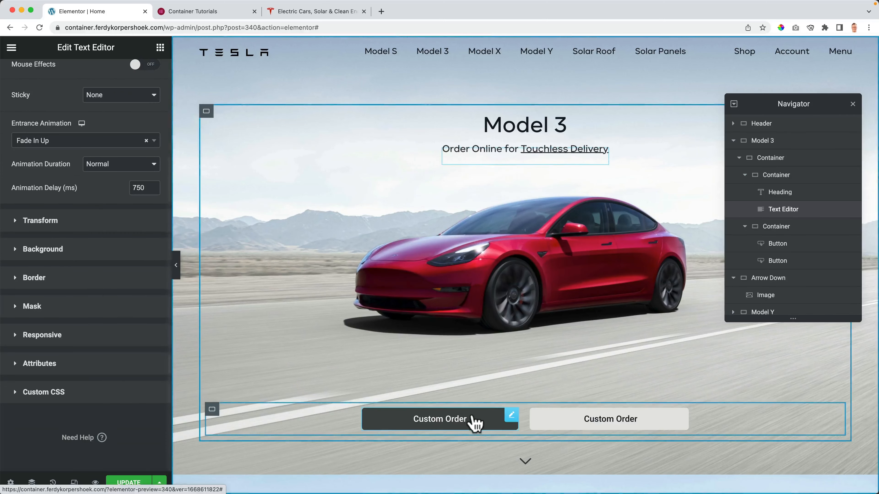
- Give the dark Custom Order button in the Model 3 section a Fade In Left entrance animation with a 1000 ms delay
click(512, 415)
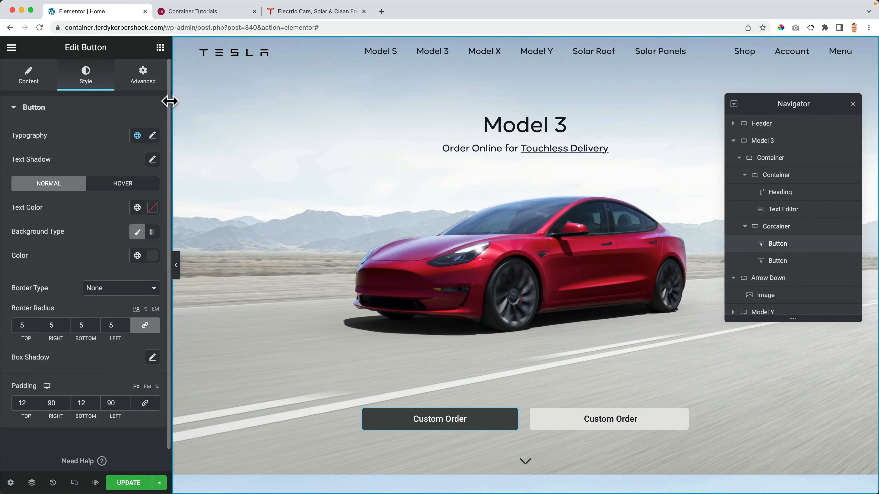
click(143, 76)
click(82, 109)
click(48, 135)
click(87, 266)
text(fade in le)
key(BackSpace)
key(BackSpace)
text(r)
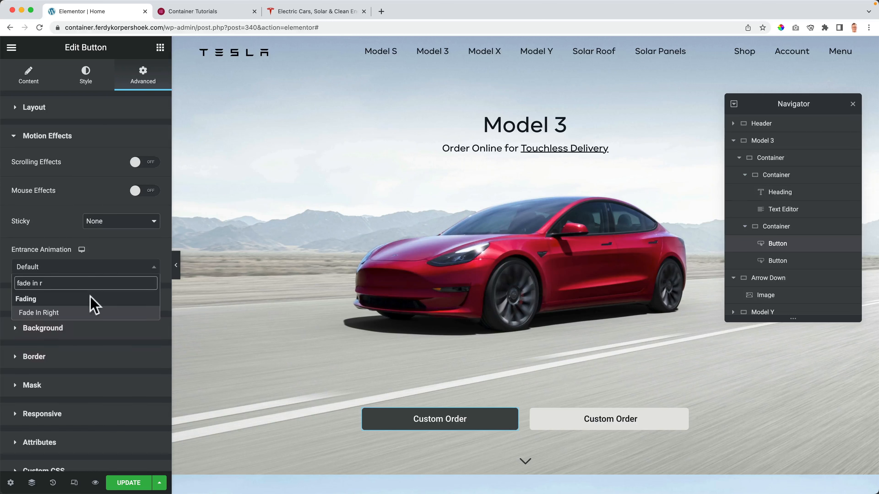
click(90, 312)
click(94, 272)
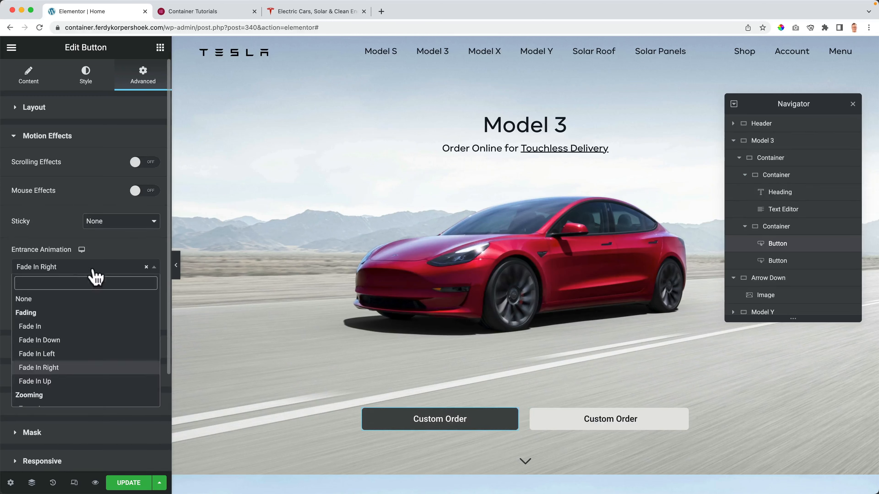
click(77, 354)
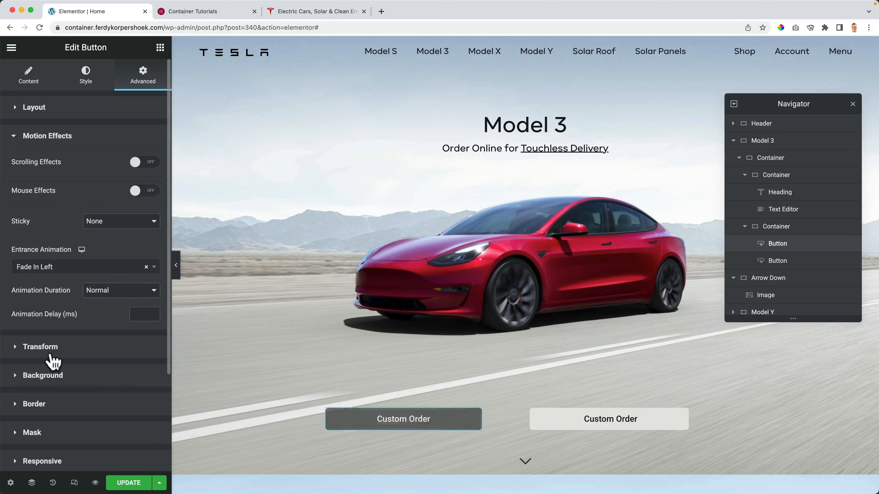
click(135, 308)
text(1000)
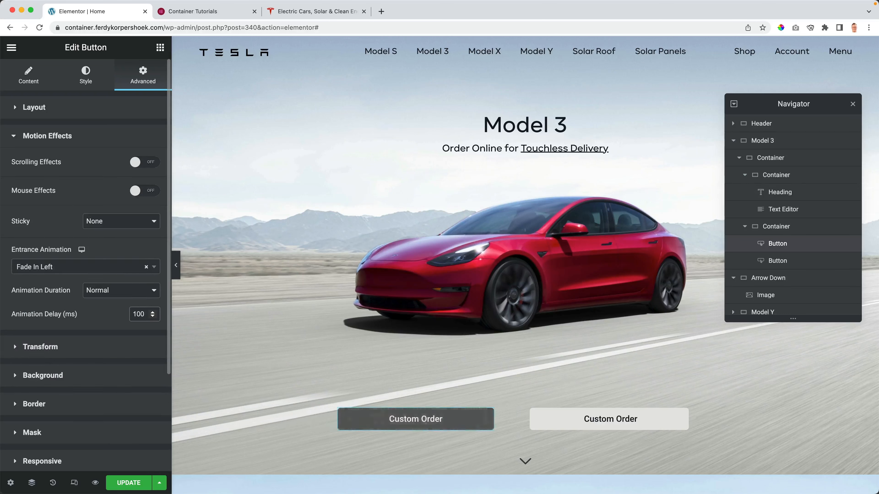
scroll(135, 307, down, 4)
- Give the light Custom Order button a Fade In Right entrance animation with a 1250 ms delay and update the page
click(551, 422)
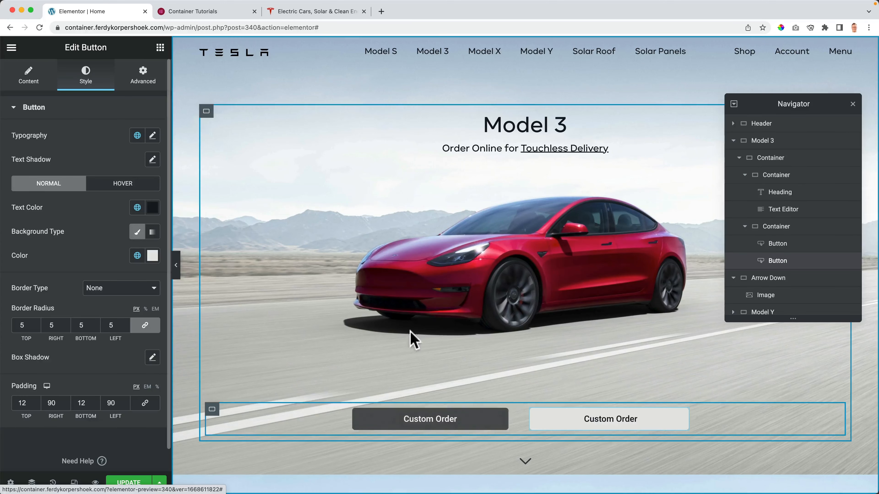
click(140, 92)
click(98, 110)
click(74, 133)
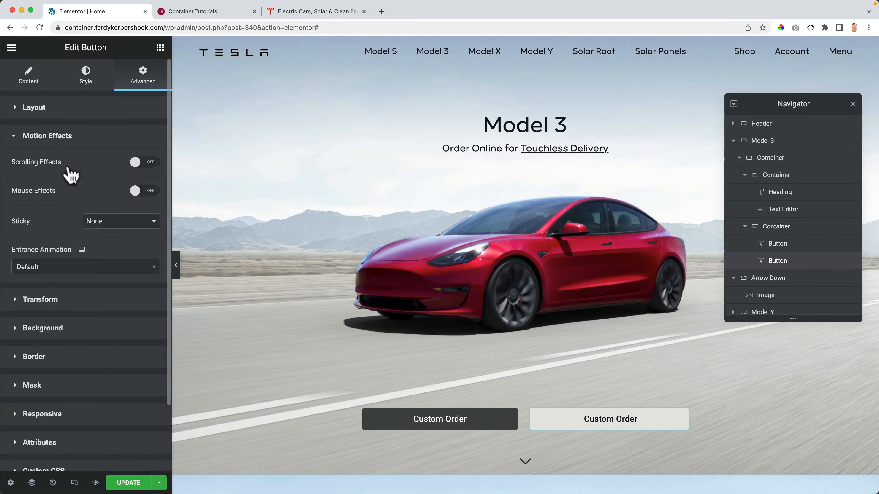
click(100, 269)
text(fad)
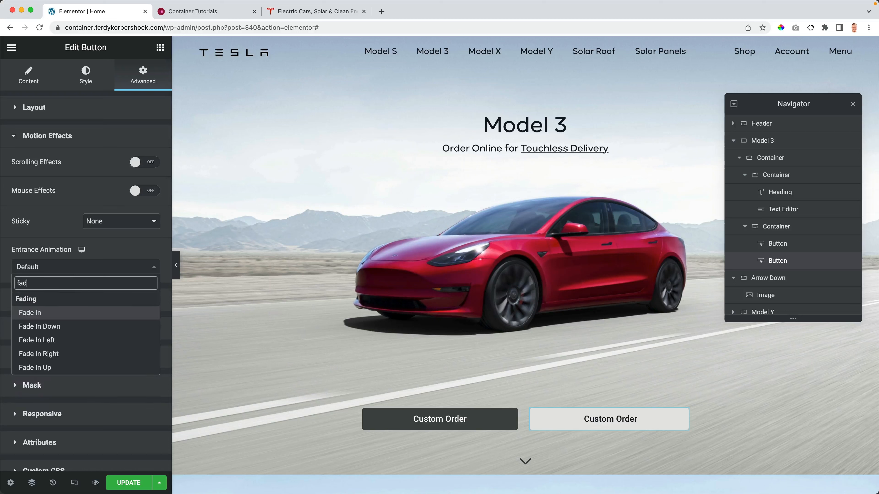
text(e in l)
key(BackSpace)
text(r)
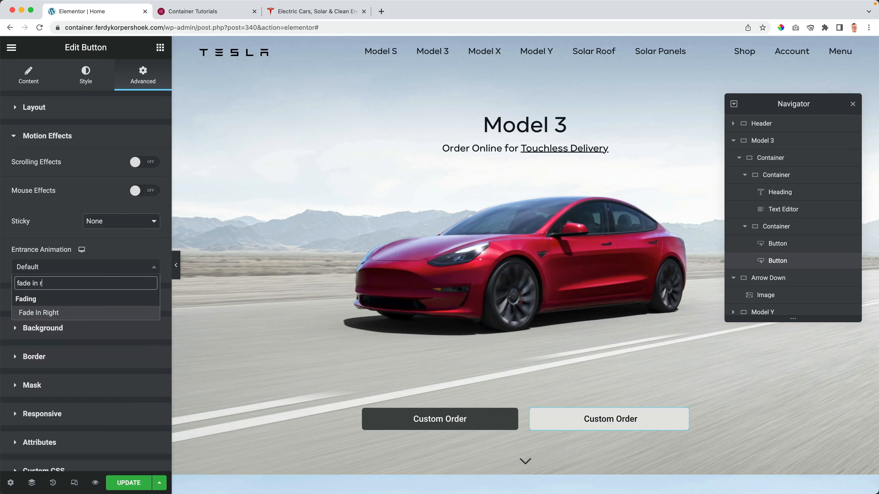
click(68, 312)
click(135, 313)
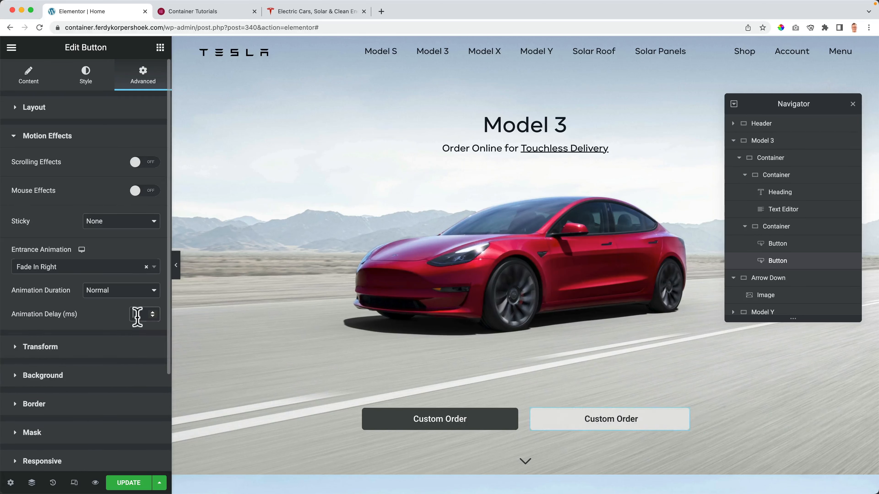
text(1250)
scroll(139, 313, down, 4)
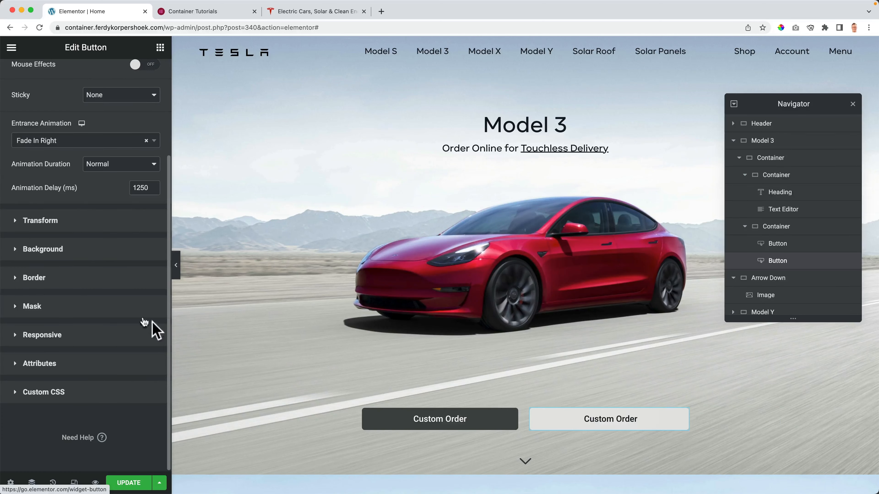
click(128, 483)
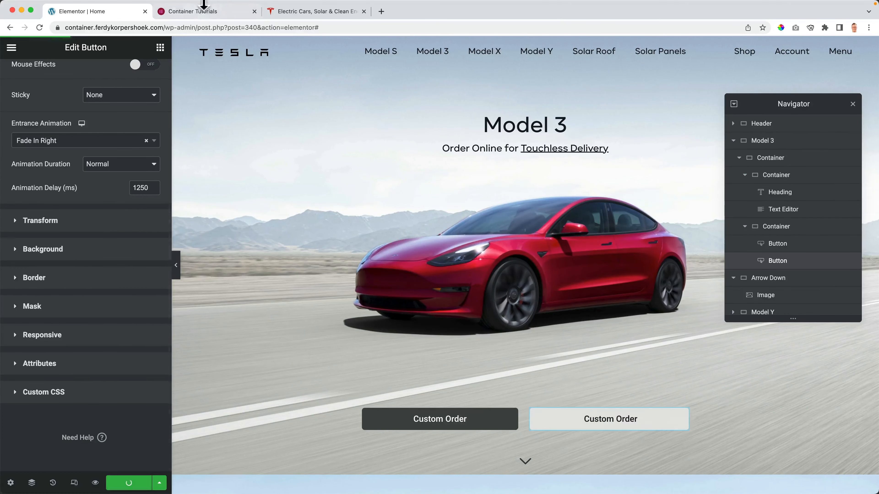
- Check the entrance animations in the Container Tutorials preview against the reloaded tesla.com homepage
click(202, 13)
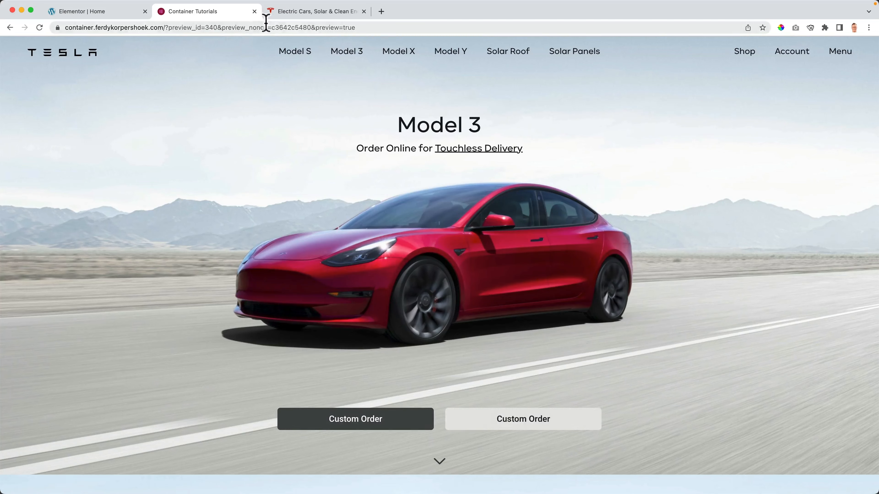
click(291, 17)
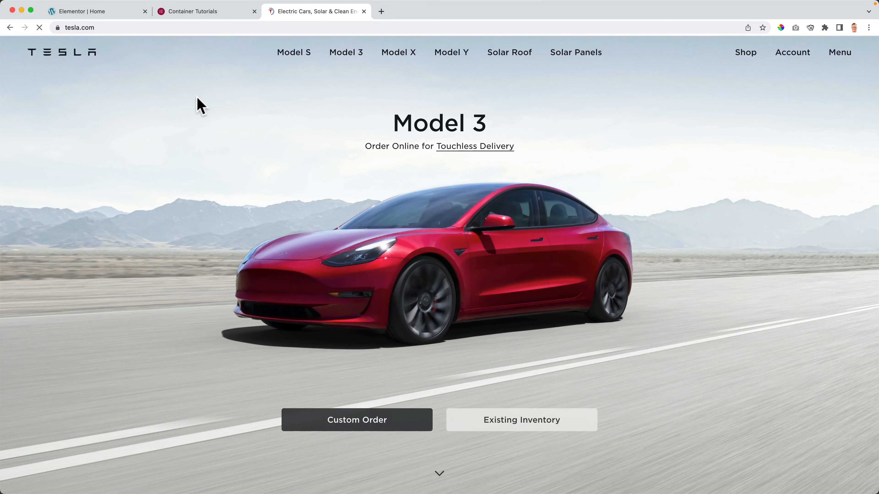
key(ctrl+shift+Tab)
click(298, 14)
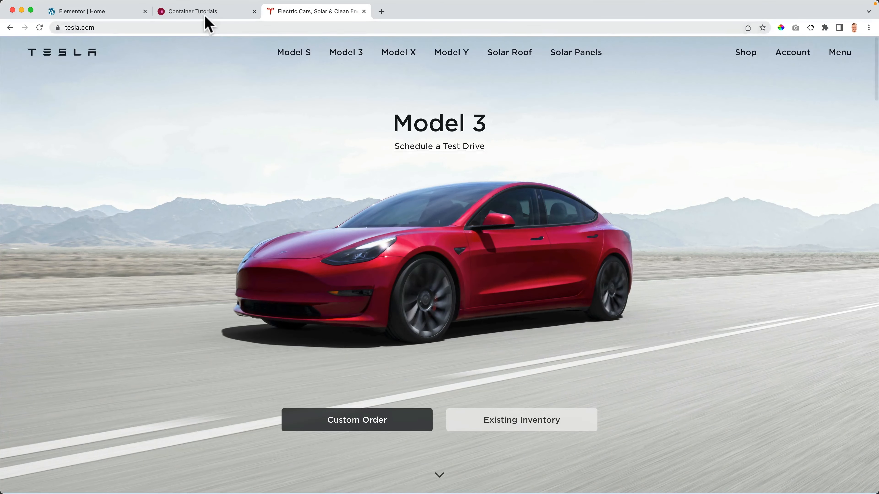
click(194, 12)
- In the Elementor editor, change the light Custom Order button's text in the Model 3 section to Existing Inventory and update the page
click(104, 12)
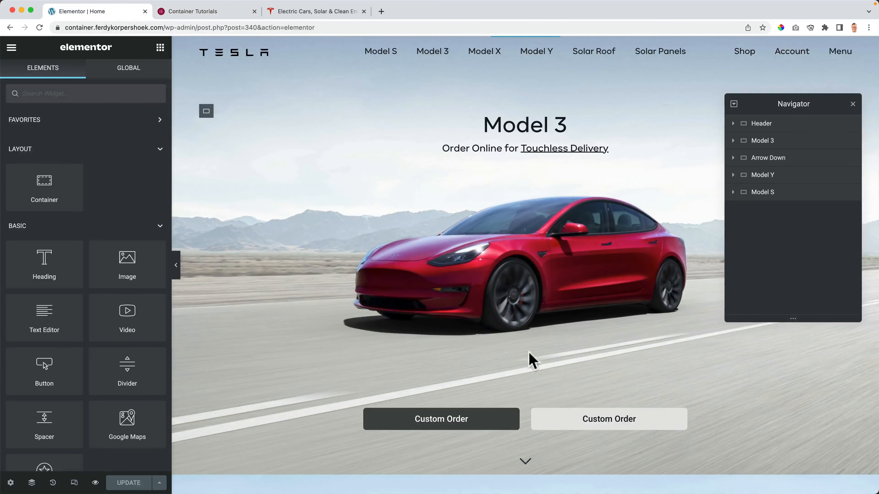
click(619, 435)
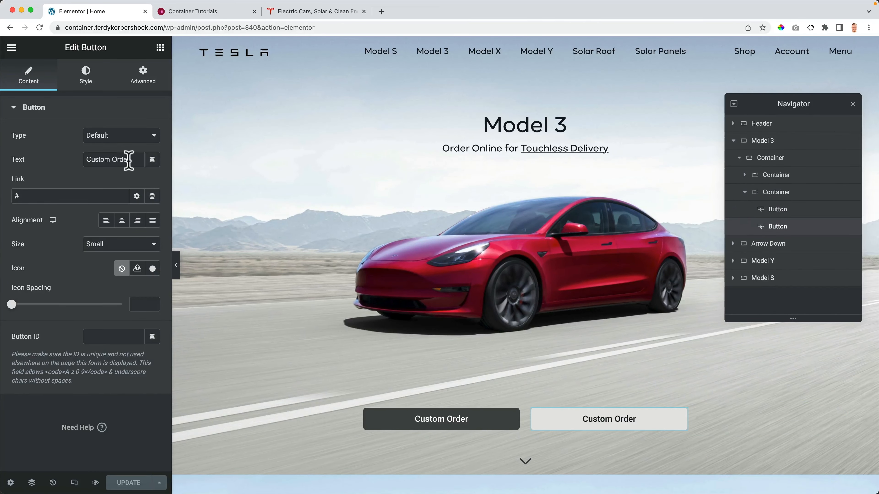
drag(130, 160, 60, 167)
text(Ex)
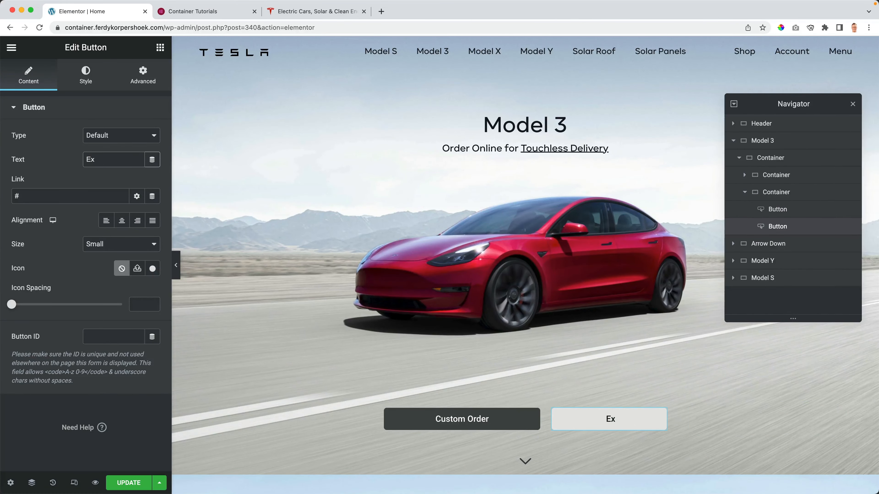
text(isting Invent)
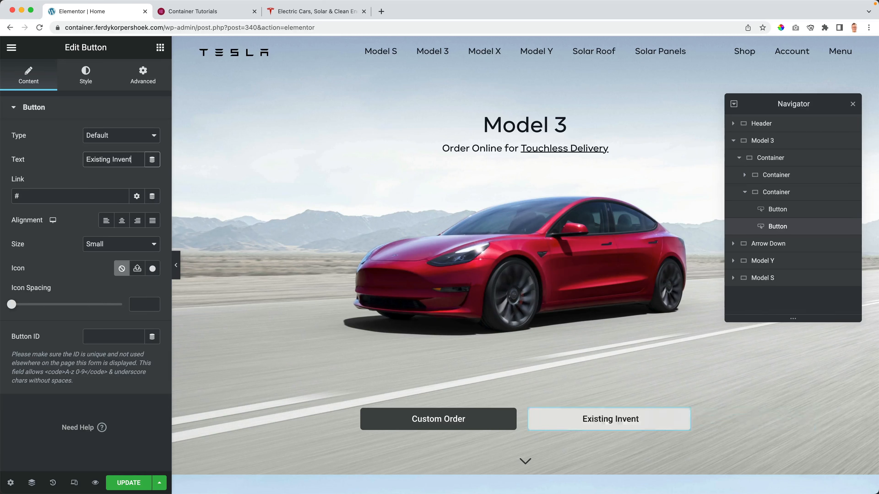
text(ory)
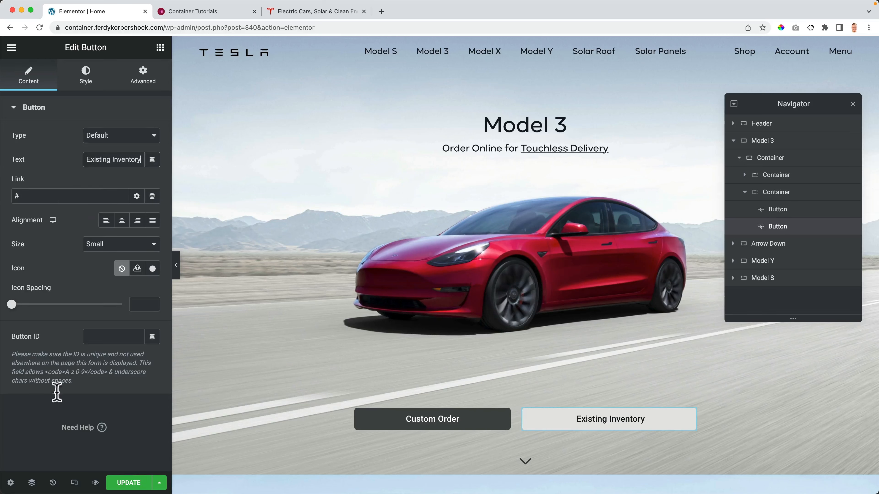
click(129, 485)
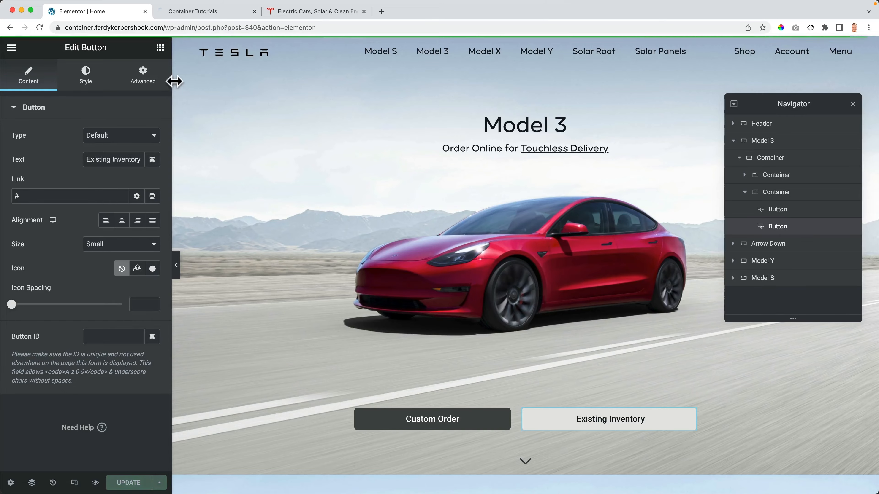
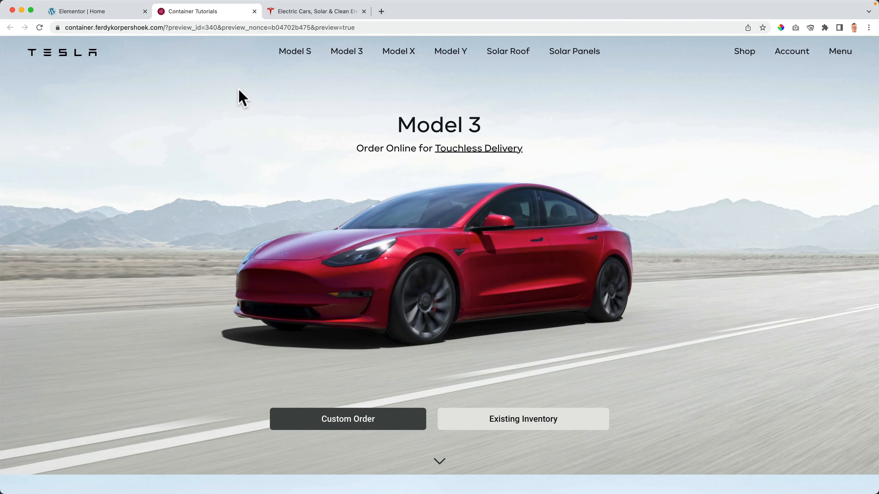
- Compare how the header menus of tesla.com and the Container Tutorials preview collapse as the browser window narrows, then restore full width in Elementor
click(298, 10)
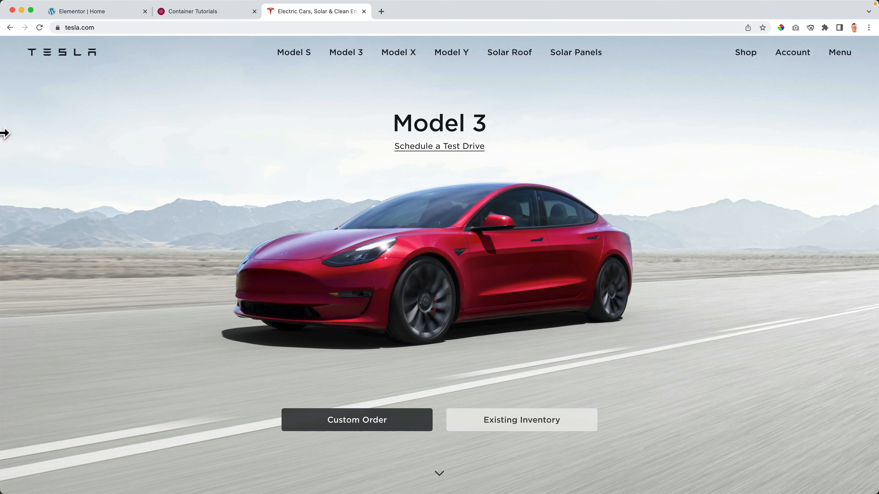
drag(4, 133, 191, 138)
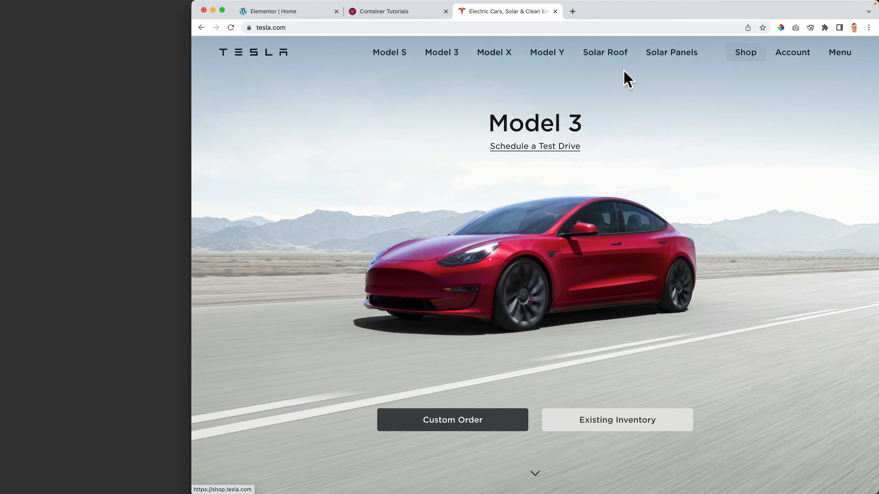
drag(191, 153, 207, 153)
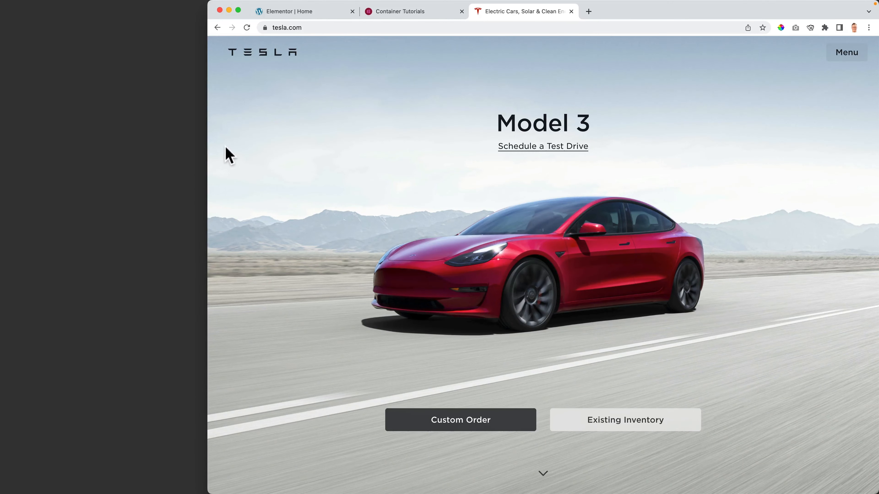
drag(207, 135, 876, 170)
click(397, 14)
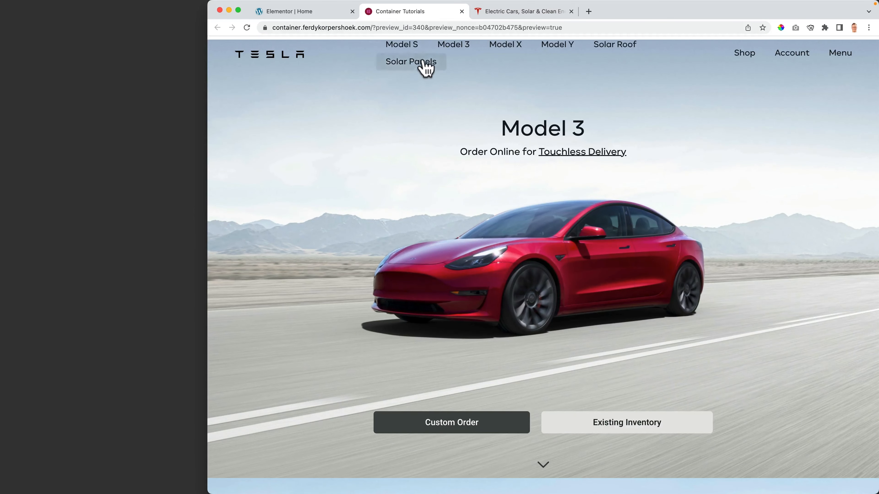
drag(208, 131, 876, 195)
click(563, 12)
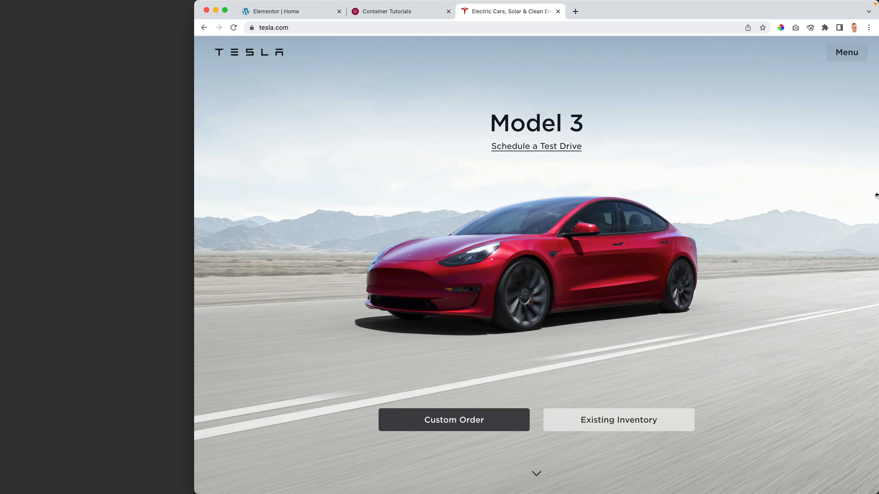
click(299, 13)
drag(194, 80, 2, 93)
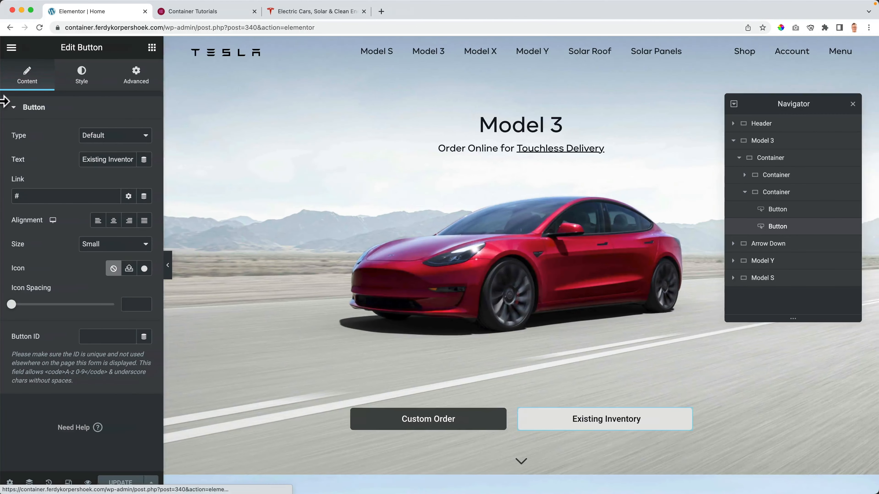
- Open the layout options in Site Settings and expand the Breakpoints section
click(11, 47)
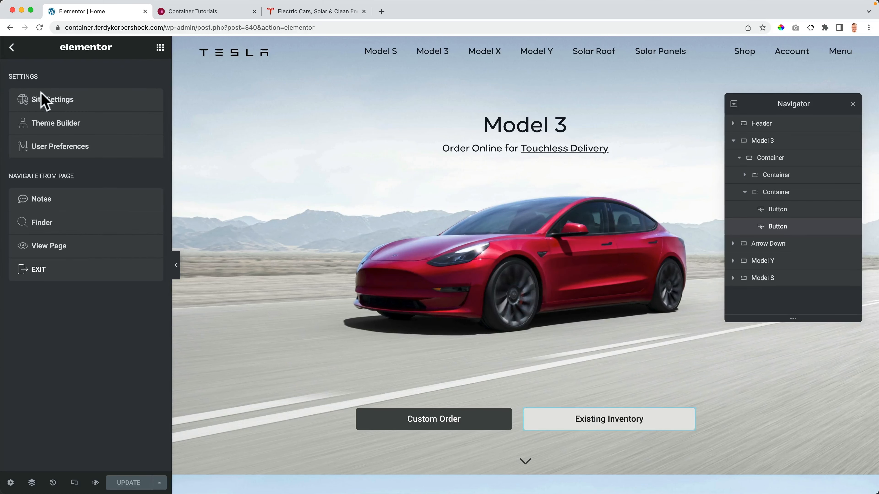
click(58, 104)
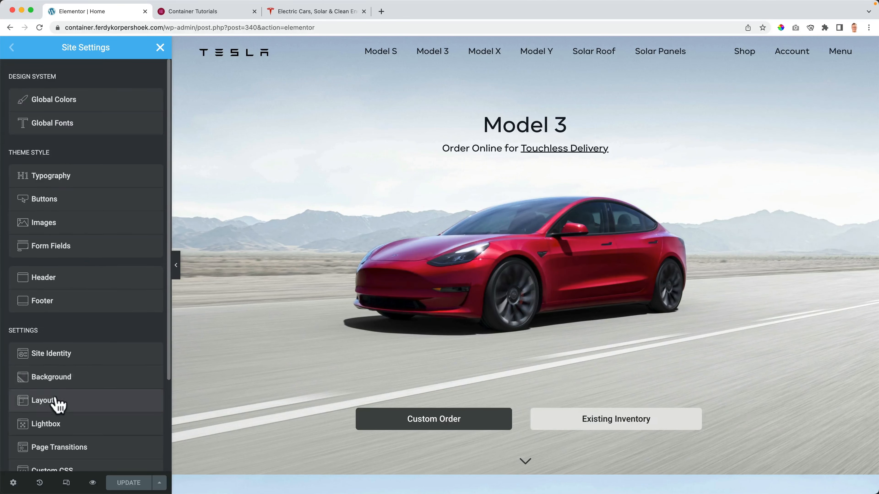
click(57, 401)
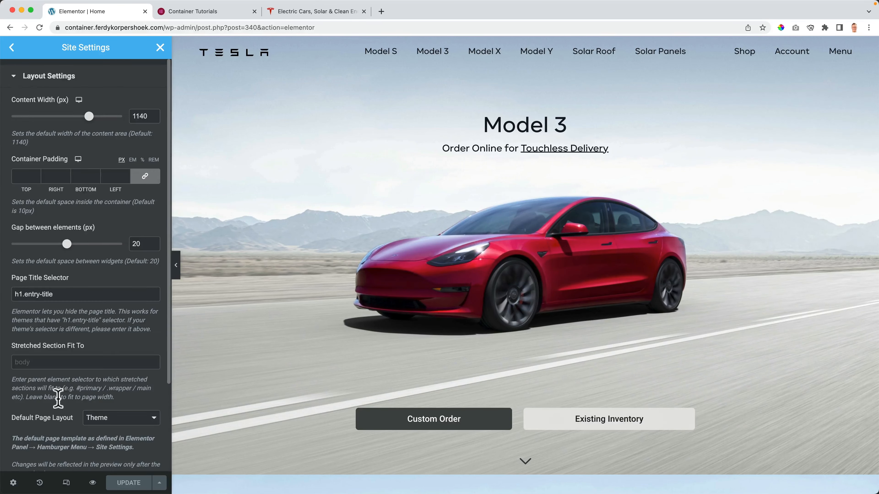
click(15, 76)
click(17, 110)
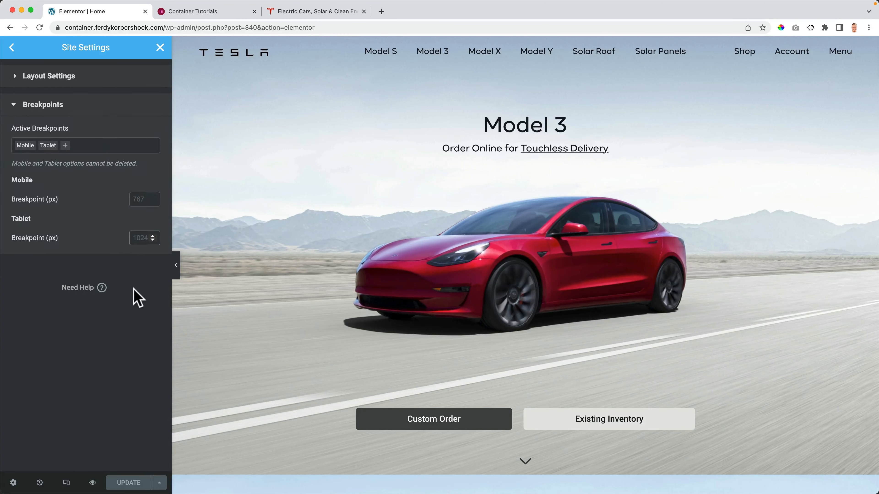
- Reload the Container Tutorials preview and check its header against tesla.com at narrower browser window widths
click(193, 12)
key(super+r)
click(316, 11)
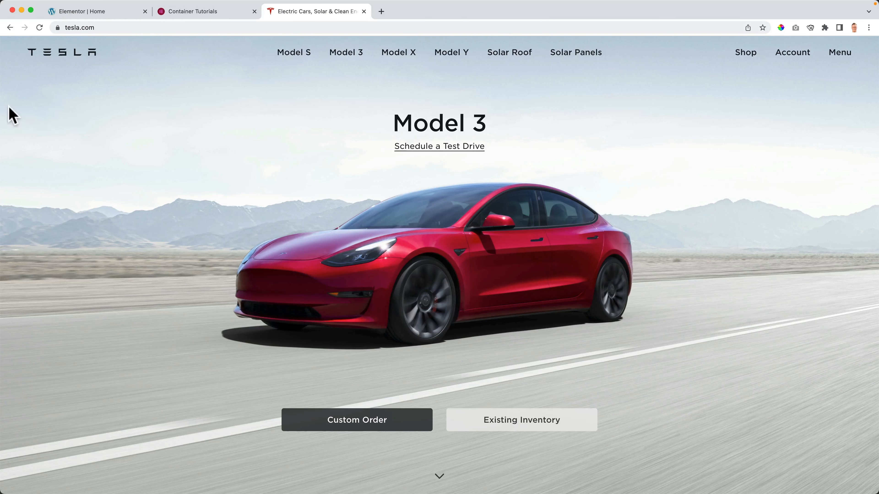
drag(4, 109, 208, 110)
click(406, 14)
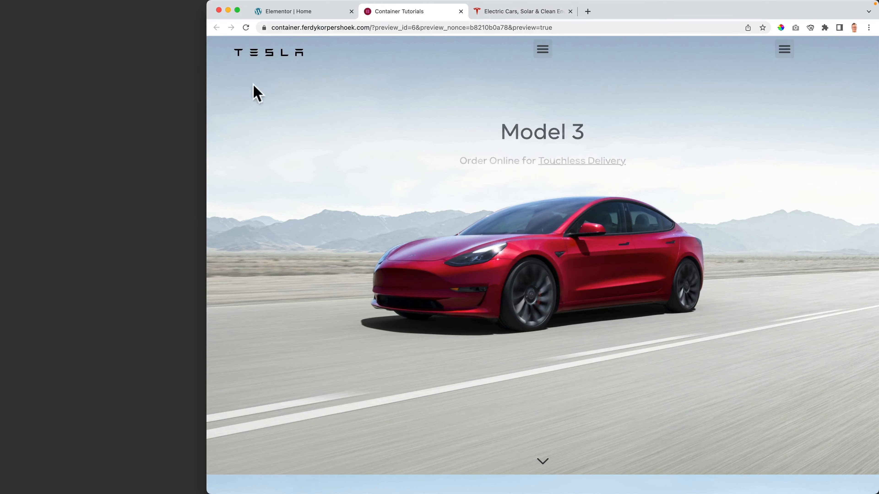
drag(204, 97, 67, 98)
- Set the Tablet breakpoint to 1200 px in Elementor's site settings and update
click(135, 12)
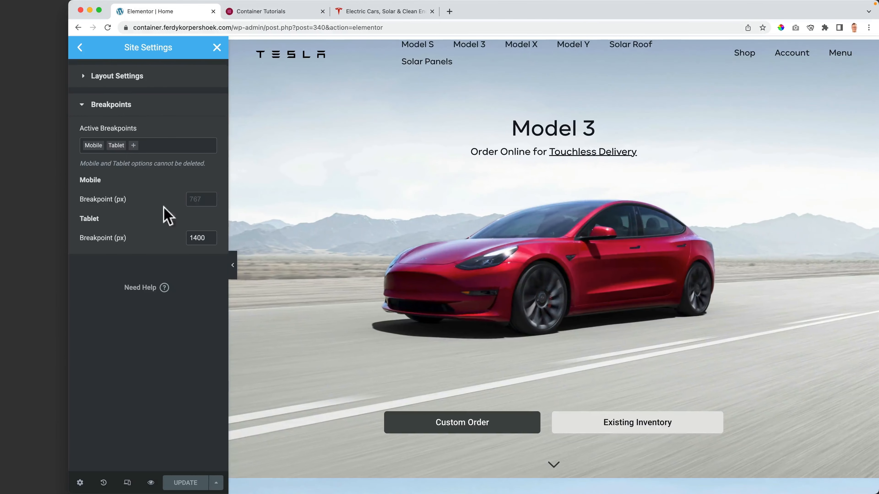
text(1200)
click(186, 483)
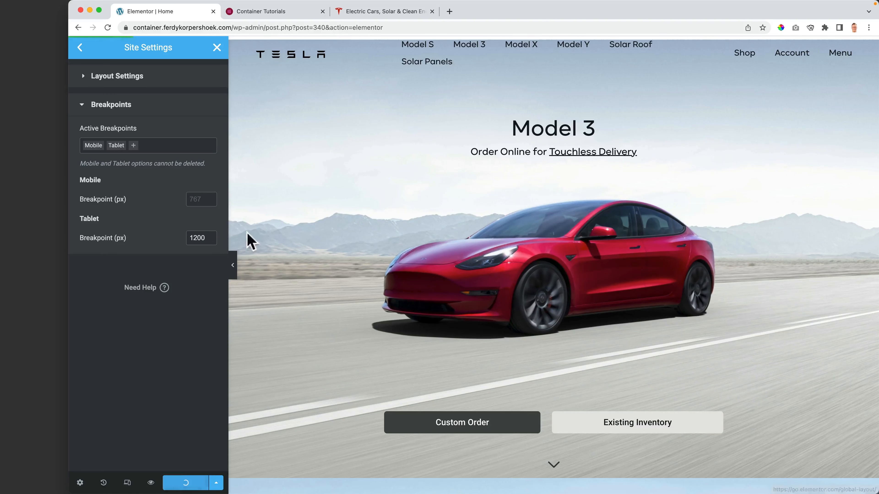
- Recheck the page with the new Tablet breakpoint in the browser, reload it and restore the window to full width
click(366, 14)
click(393, 11)
key(super+r)
drag(68, 128, 1, 131)
- Return to Elementor, leave Site Settings, switch the canvas to tablet view and close the Navigator
click(100, 13)
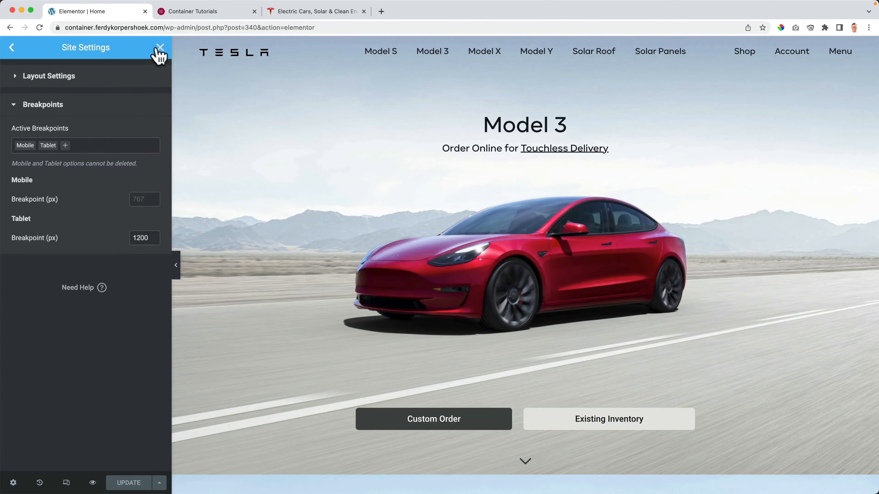
click(158, 48)
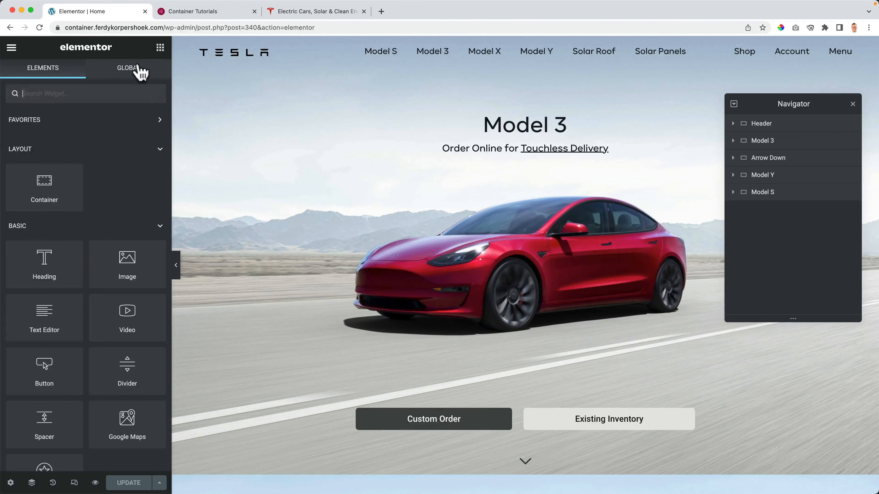
click(74, 483)
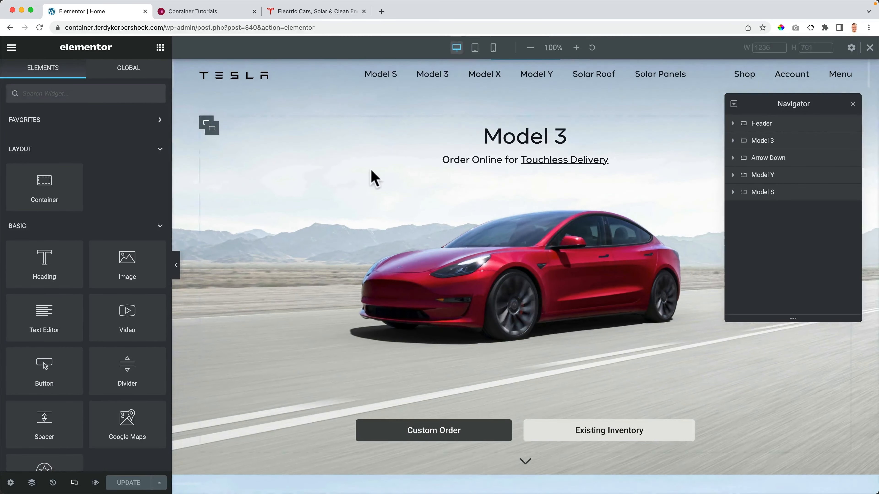
click(475, 50)
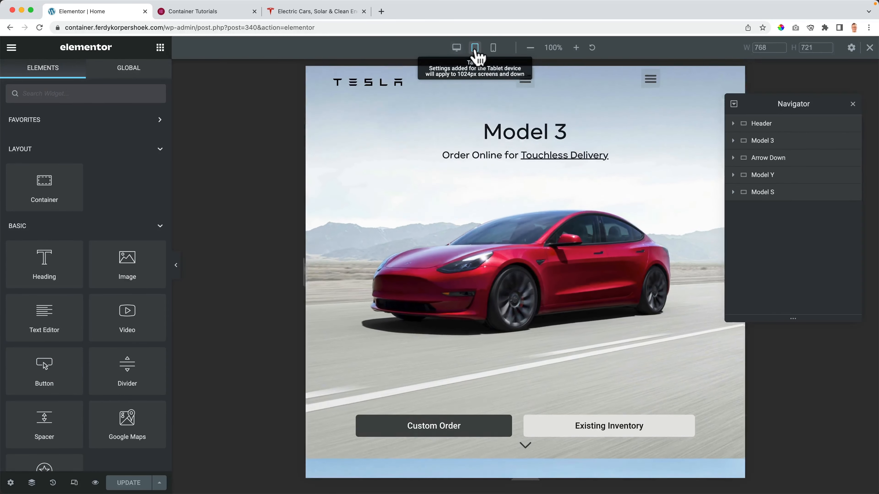
click(852, 103)
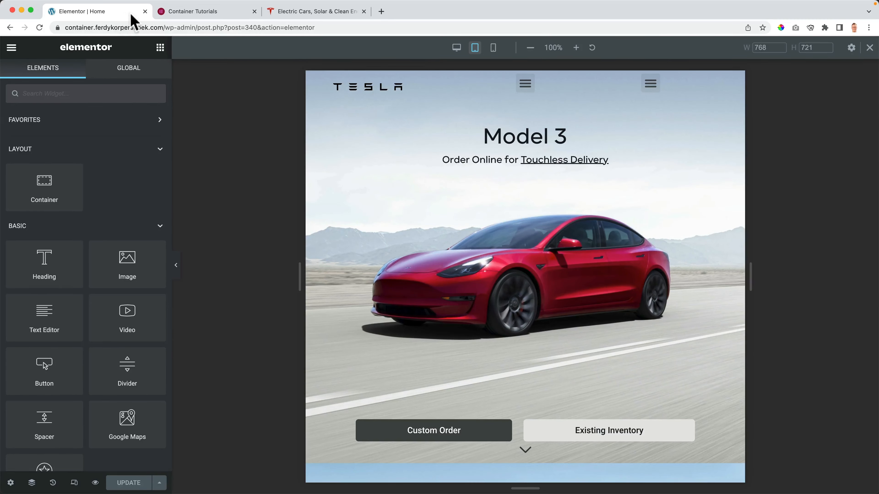
- Examine the tesla.com homepage in the browser's device emulation as an iPad at 100% zoom, then return to Elementor
click(309, 14)
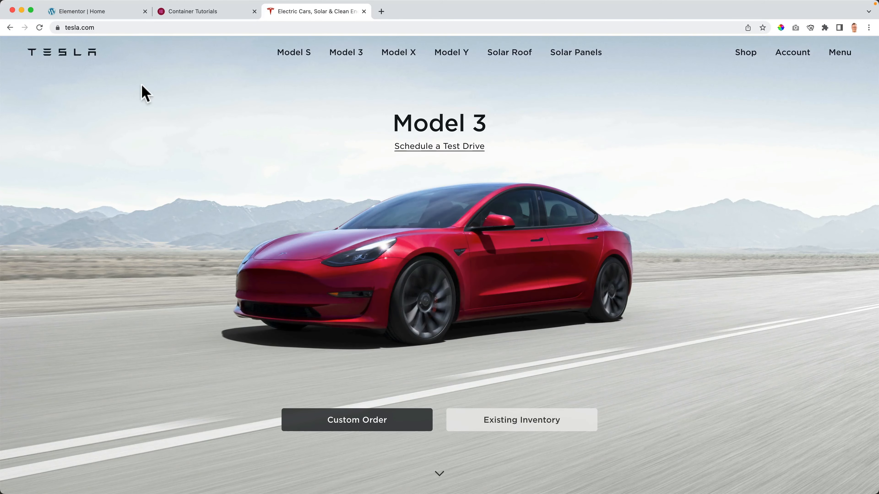
right_click(195, 150)
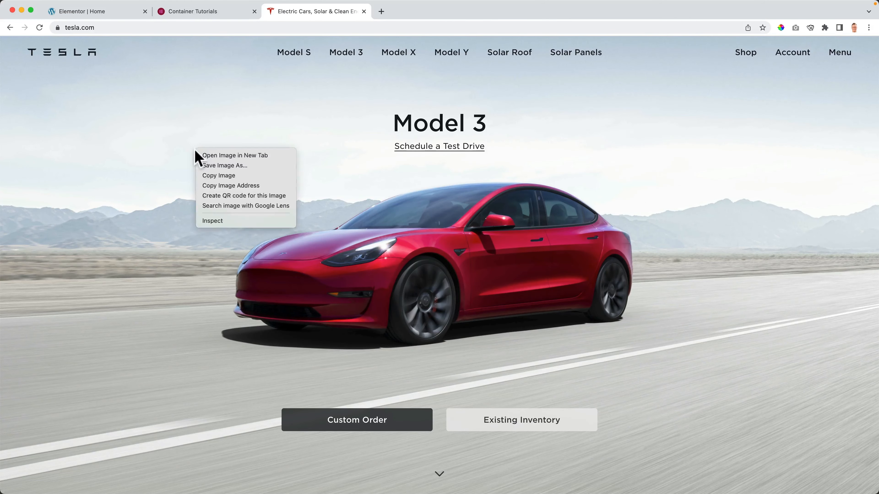
click(222, 223)
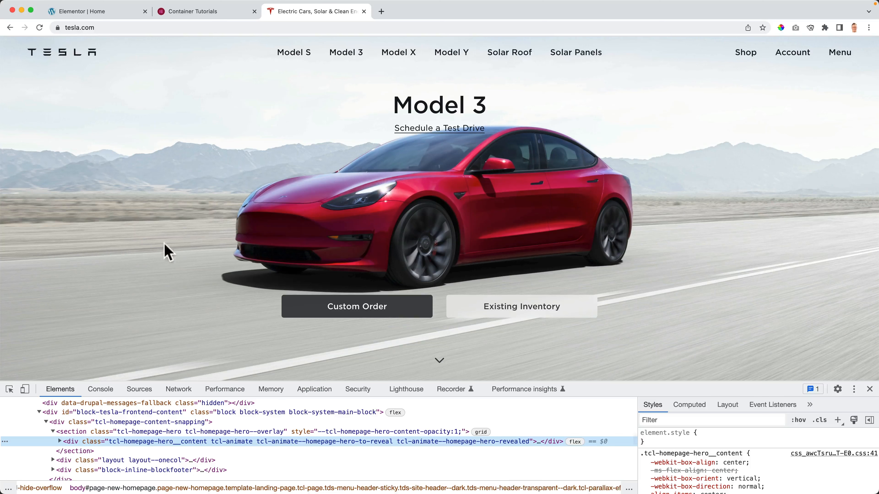
click(24, 389)
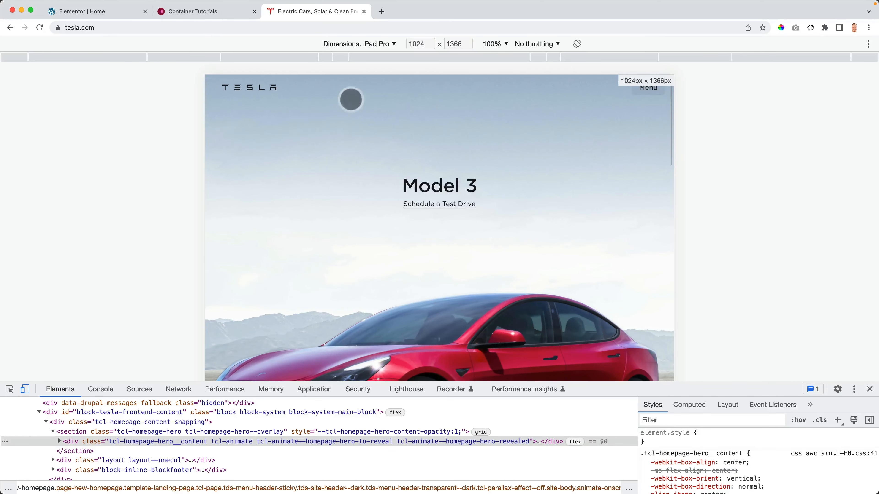
click(394, 45)
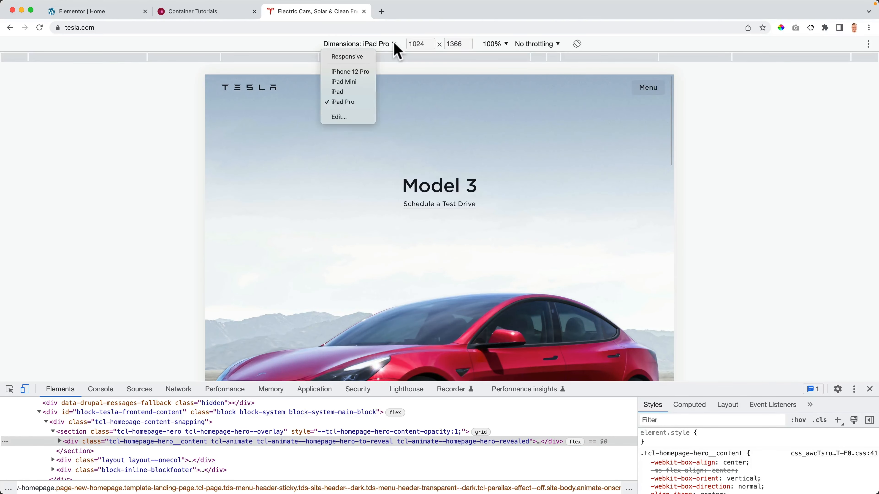
click(342, 92)
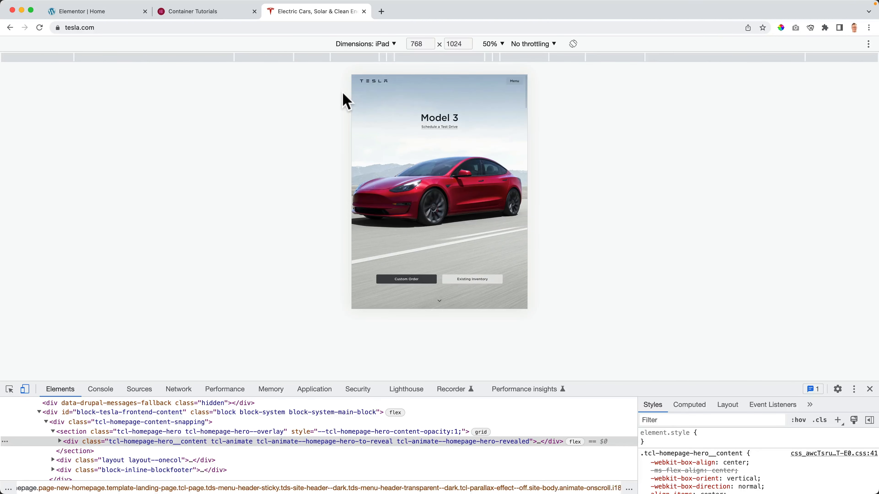
click(494, 44)
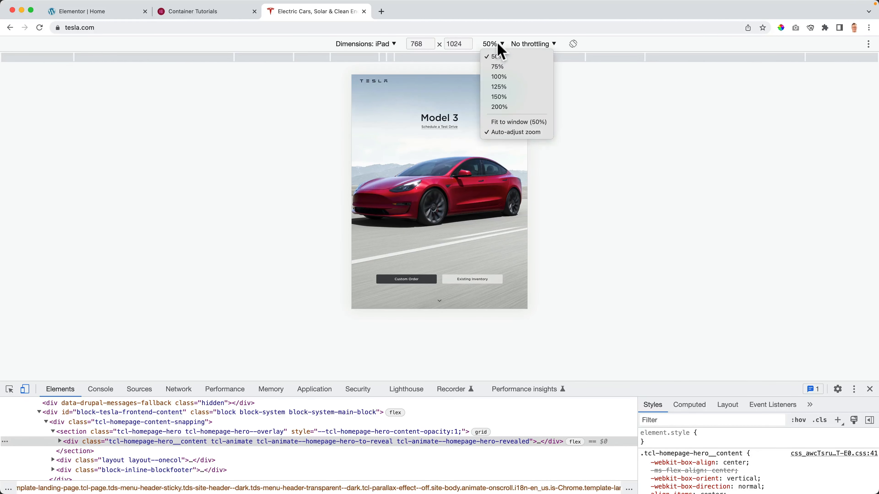
click(502, 78)
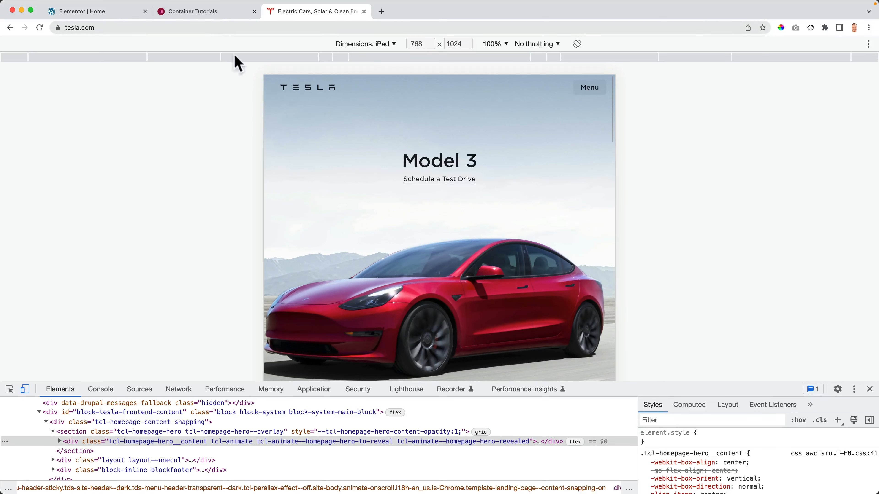
click(106, 14)
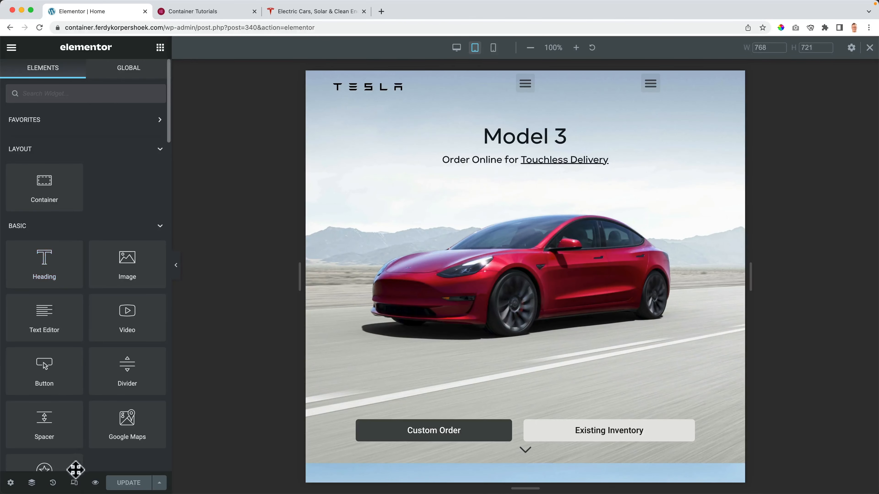
- Leave the responsive preview, find the Button widget and add it at the end of the header after the Shop/Account menu
click(75, 483)
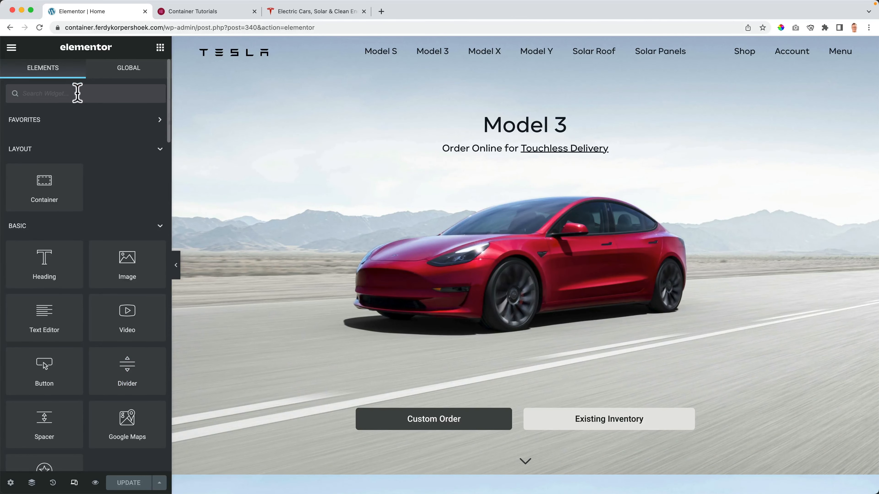
text(button)
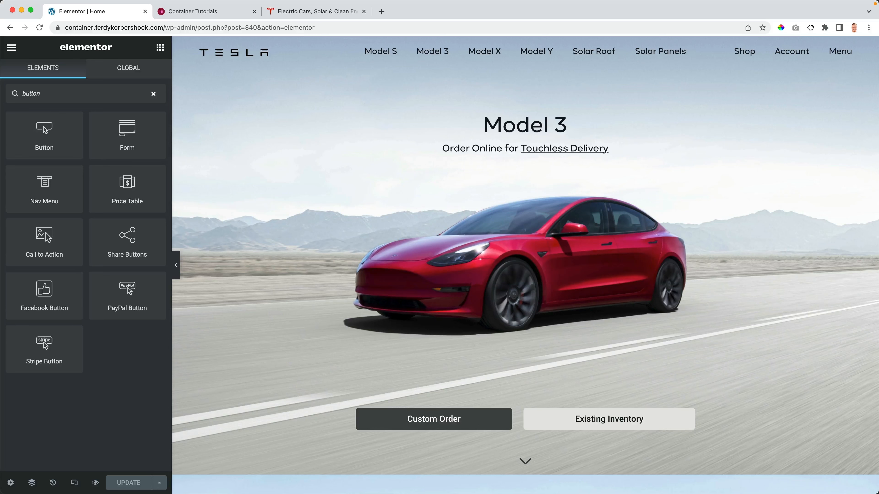
drag(35, 141, 867, 57)
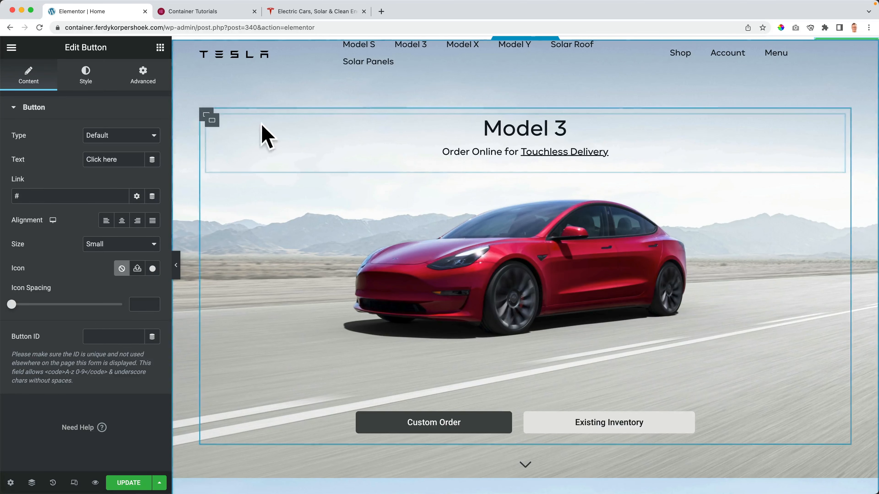
- Set the new header button's Z-Index to 10 and its text to "Menu"
click(140, 77)
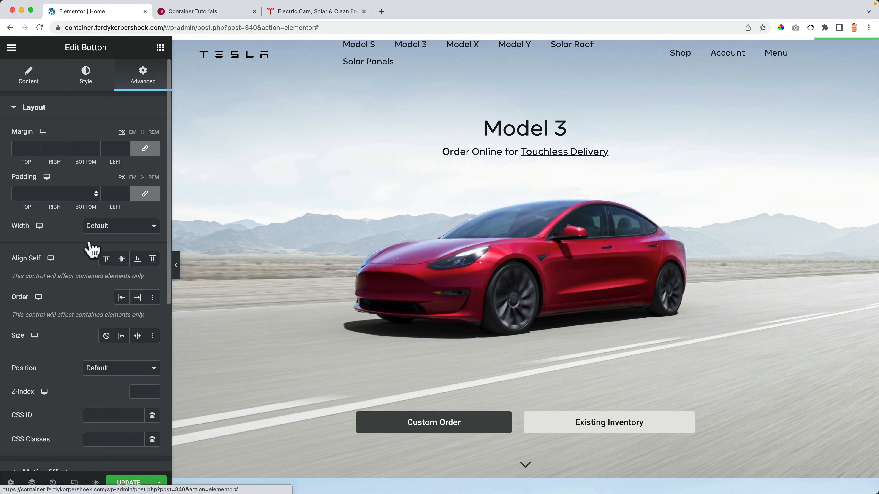
click(140, 392)
text(10)
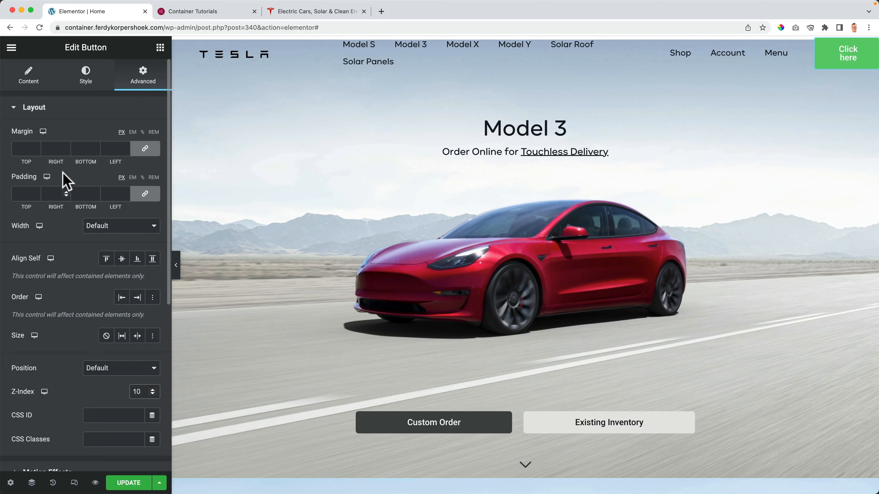
click(28, 83)
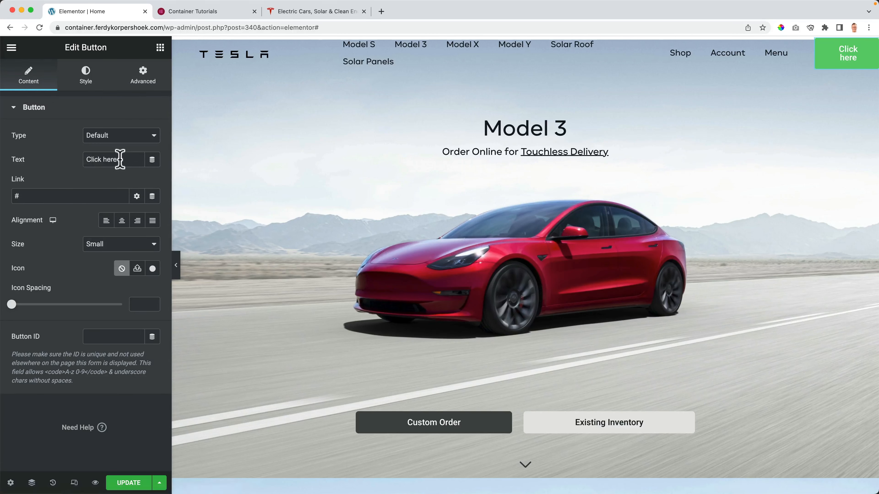
drag(119, 159, 81, 156)
text(Menu)
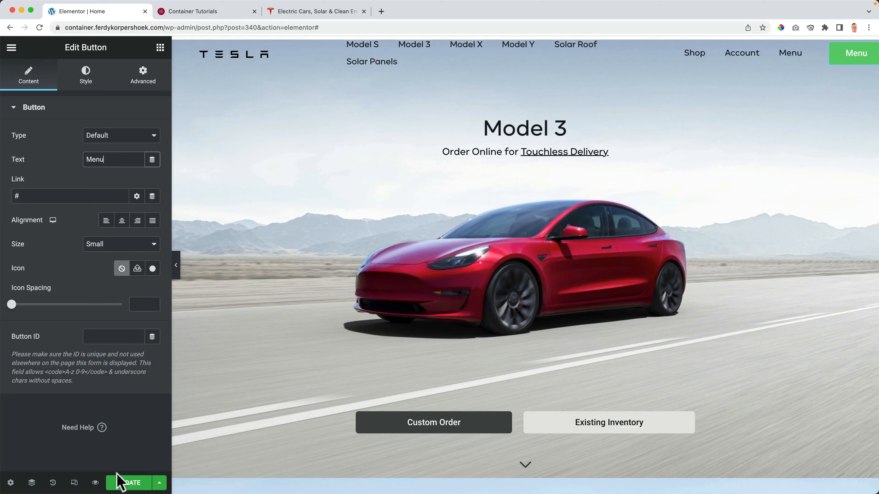
- Hide the header's Menu button on desktop through its responsive visibility settings
click(144, 85)
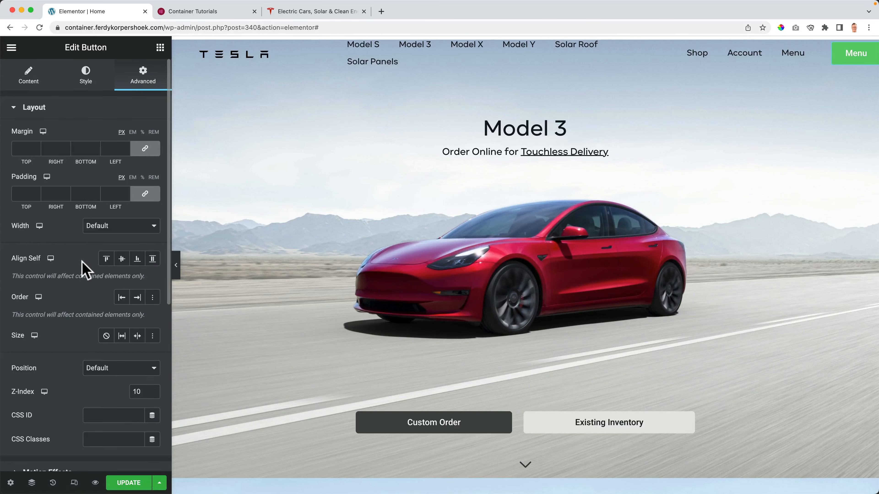
scroll(84, 225, down, 10)
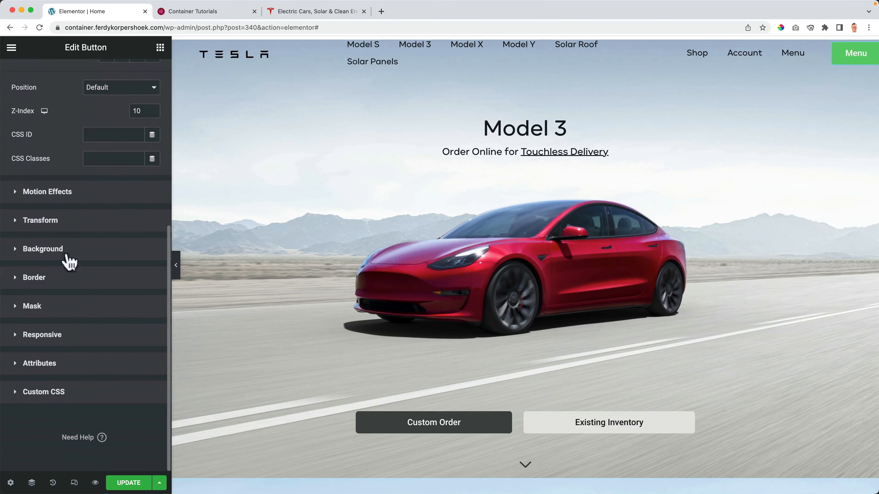
click(50, 335)
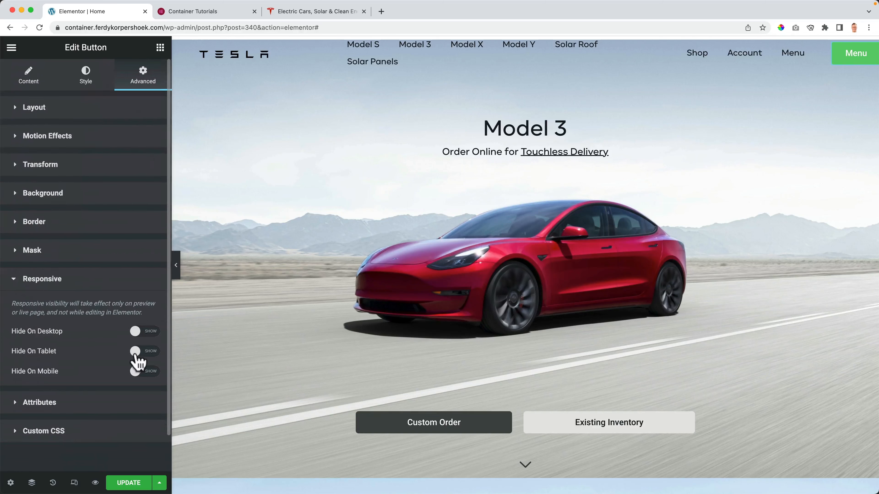
click(144, 332)
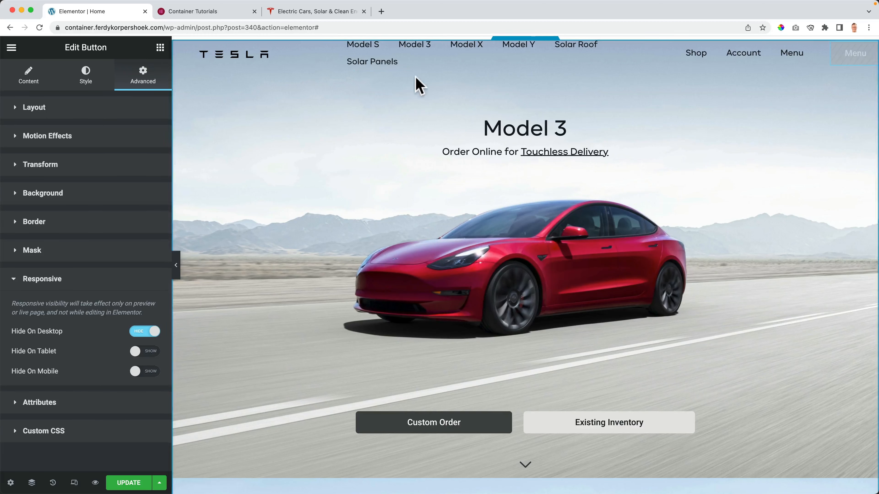
- Hide the main nav menu with the Model and Solar links on tablet and mobile
click(418, 68)
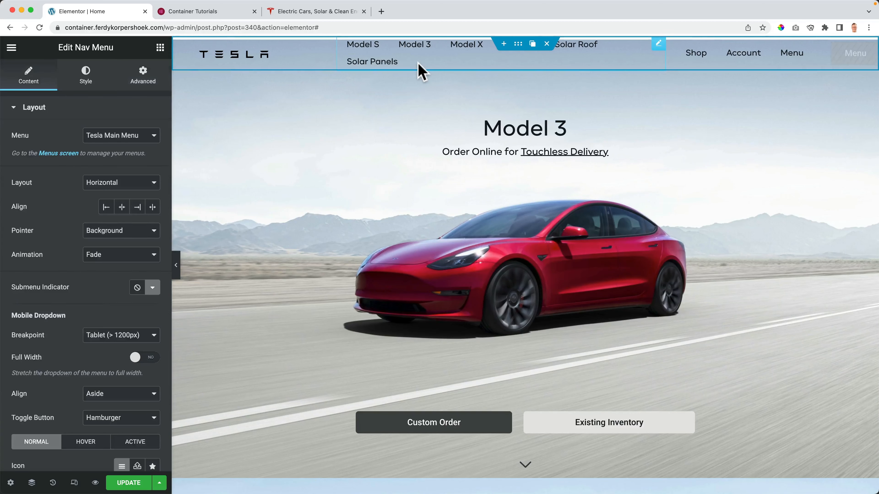
click(149, 80)
scroll(89, 319, down, 8)
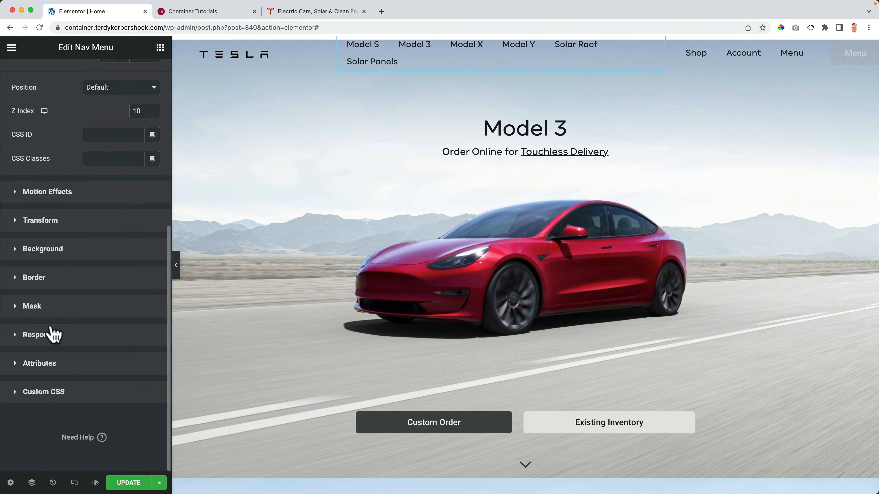
click(45, 335)
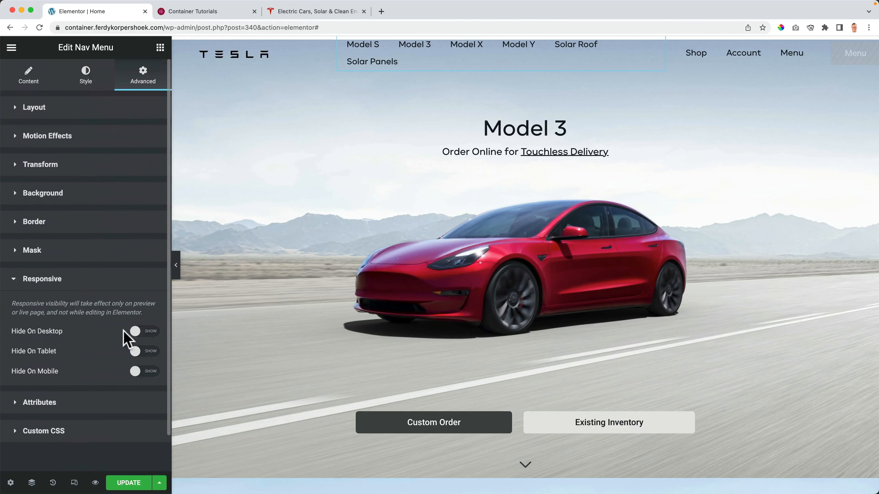
click(145, 352)
click(145, 372)
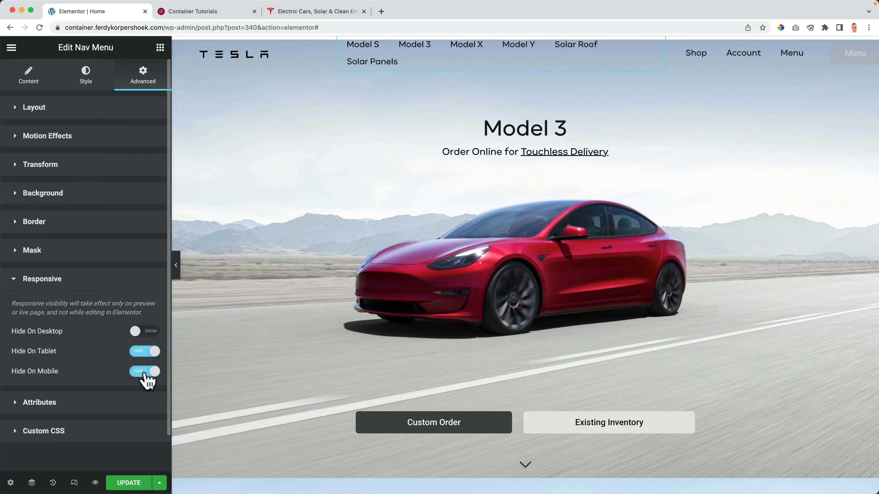
- Hide the Shop/Account/Menu nav menu on tablet and mobile, and update the page
click(678, 68)
click(143, 74)
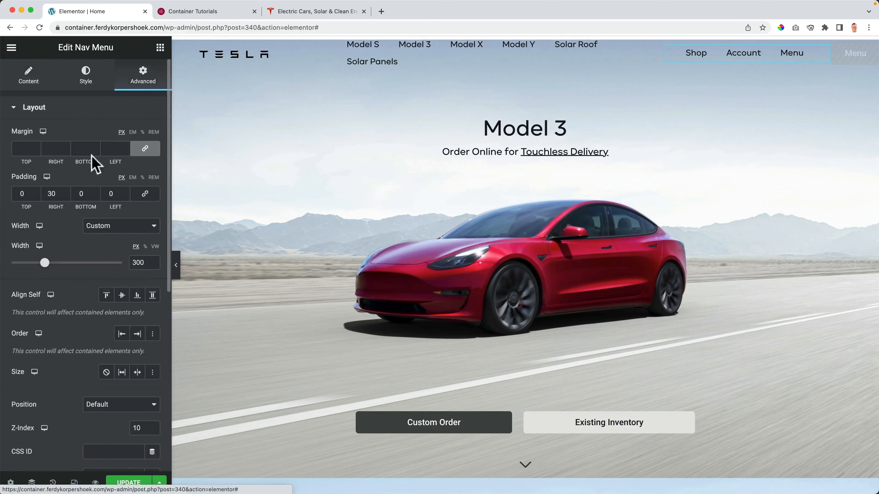
scroll(47, 294, down, 9)
click(52, 338)
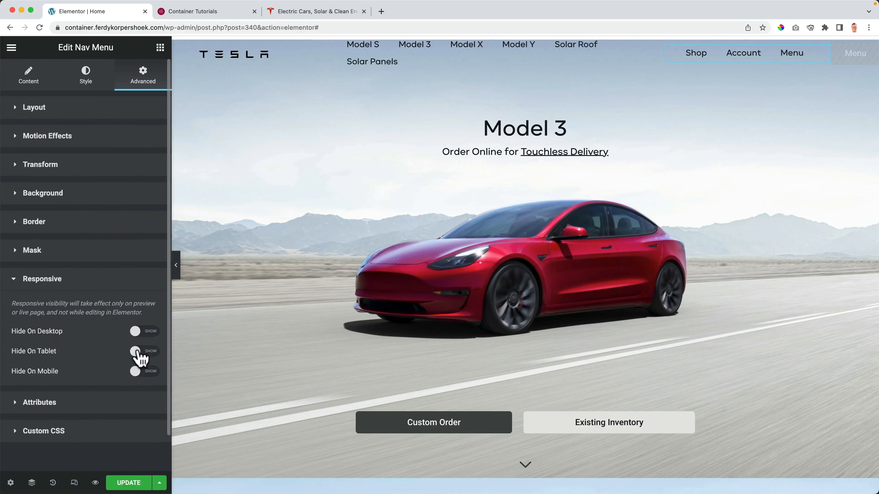
click(140, 357)
click(118, 483)
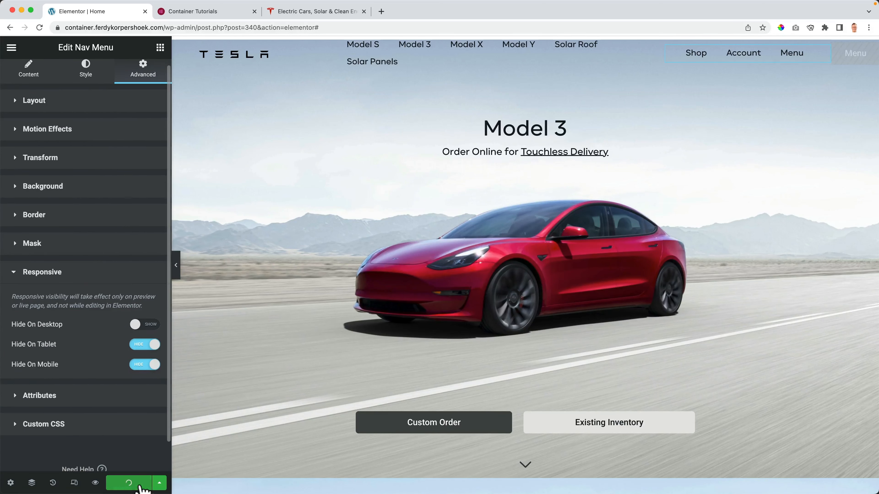
- Check the header in the page preview at a narrower window width, compare it with tesla.com and restore the full width
click(184, 12)
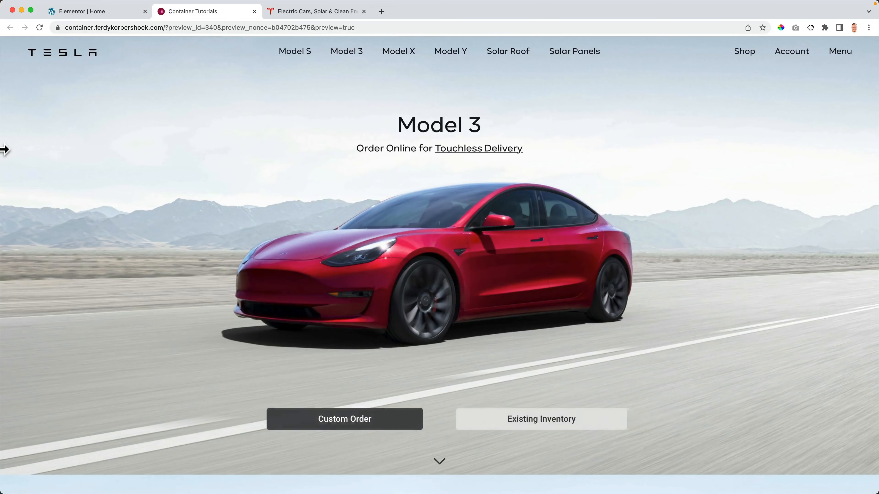
drag(2, 149, 203, 156)
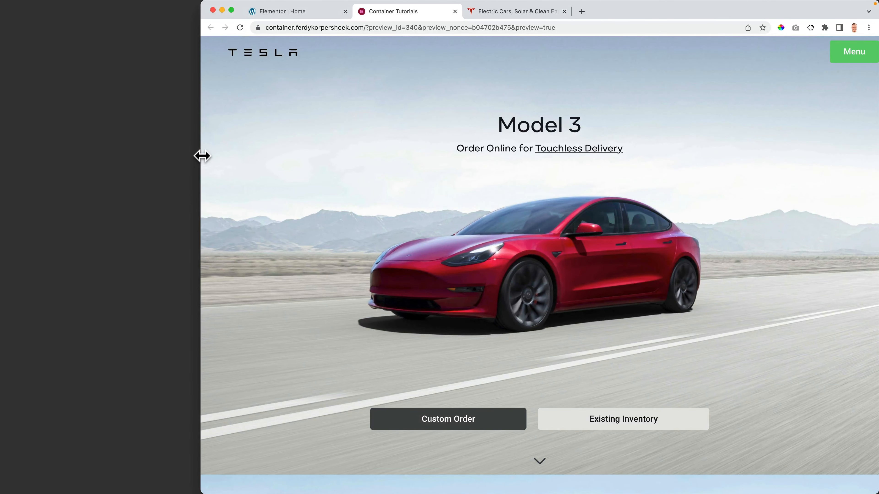
click(530, 12)
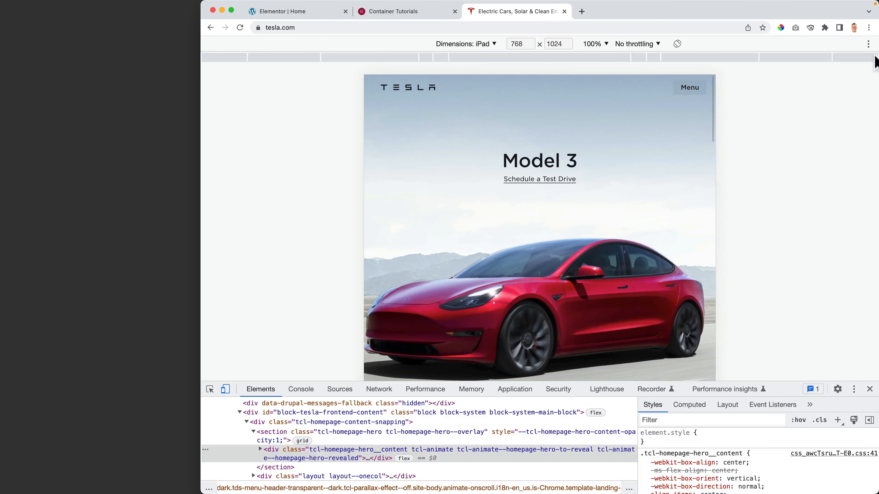
click(409, 12)
drag(202, 83, 1, 118)
- Inspect the page preview as an iPad in device emulation, compare its header and hero with tesla.com, and return to Elementor
right_click(83, 118)
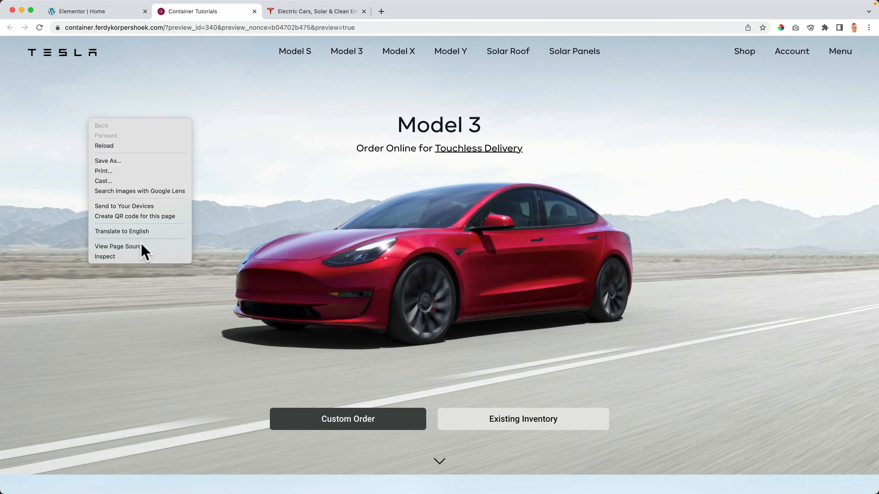
click(137, 257)
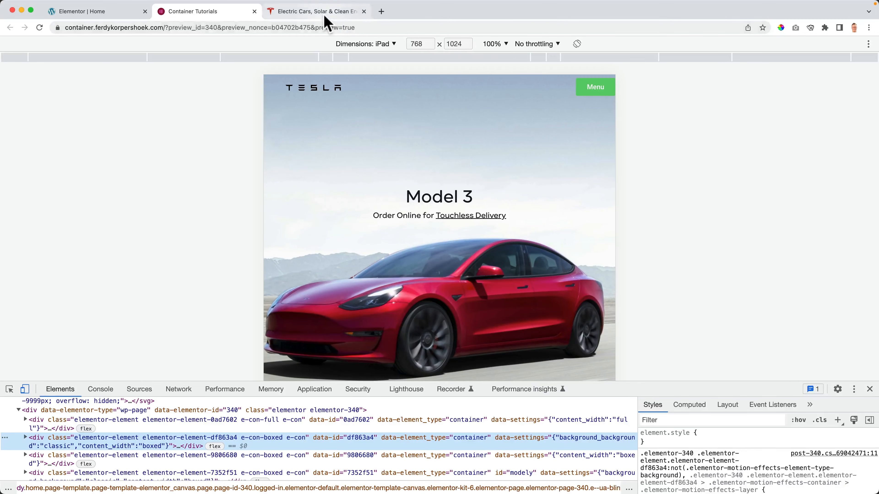
click(311, 12)
click(238, 14)
click(292, 14)
click(208, 14)
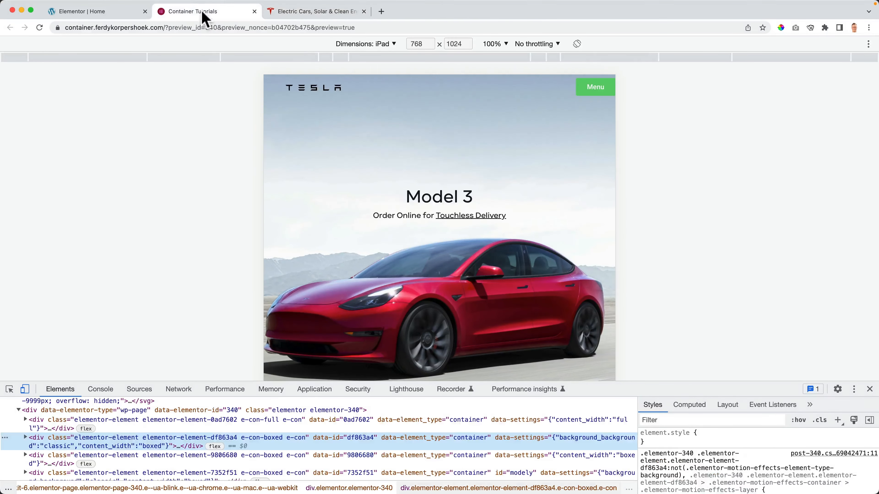
click(282, 14)
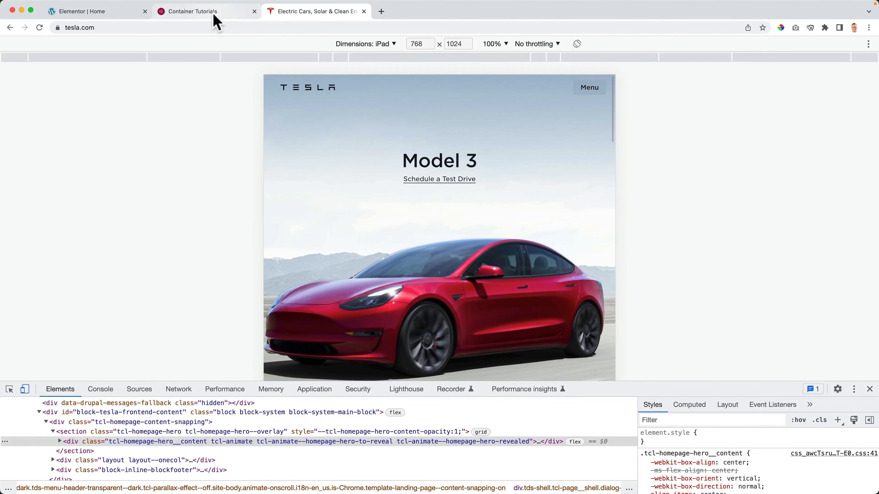
click(214, 15)
click(116, 14)
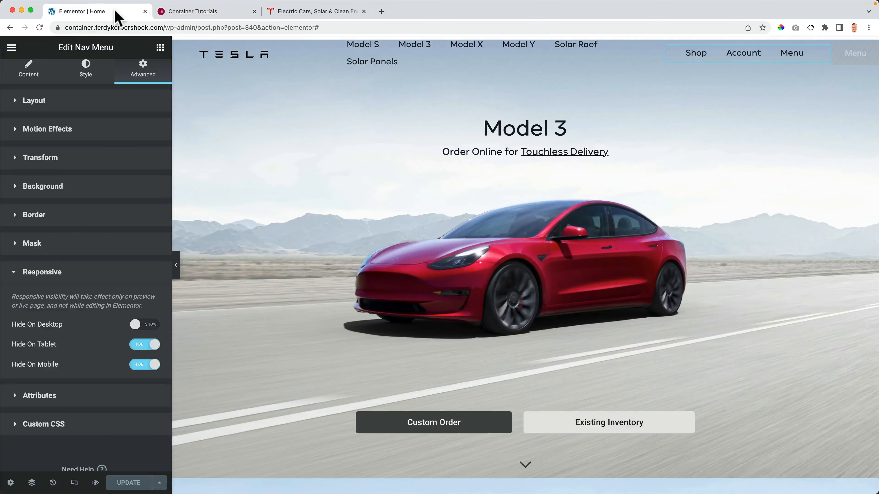
- In tablet view, give the Menu button a dark global background color and lower its opacity to make it translucent
click(854, 55)
click(74, 483)
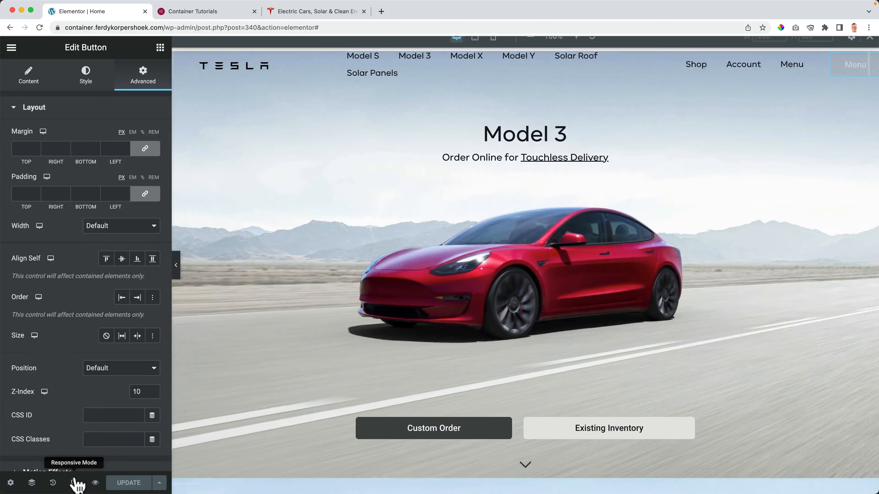
click(474, 48)
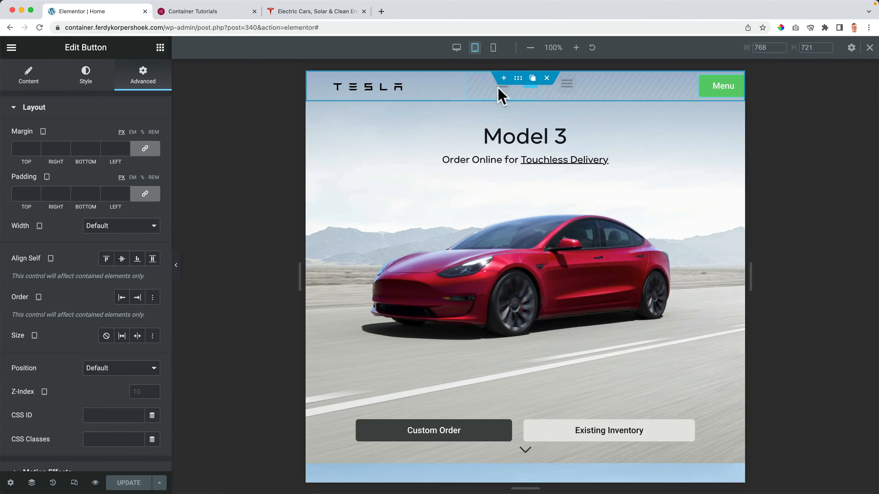
click(86, 75)
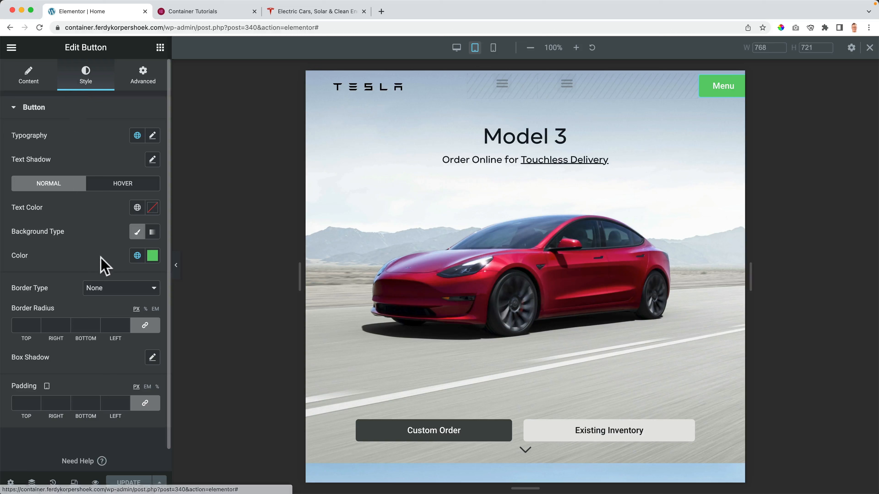
click(137, 256)
click(46, 308)
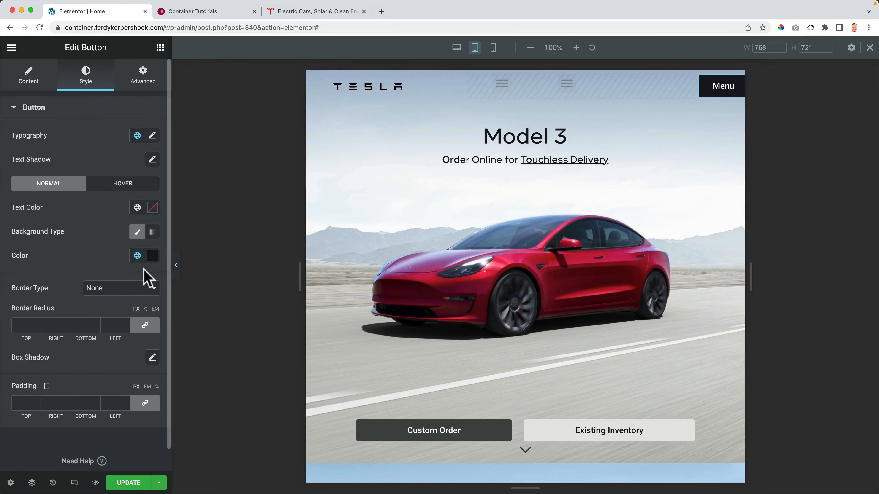
click(153, 259)
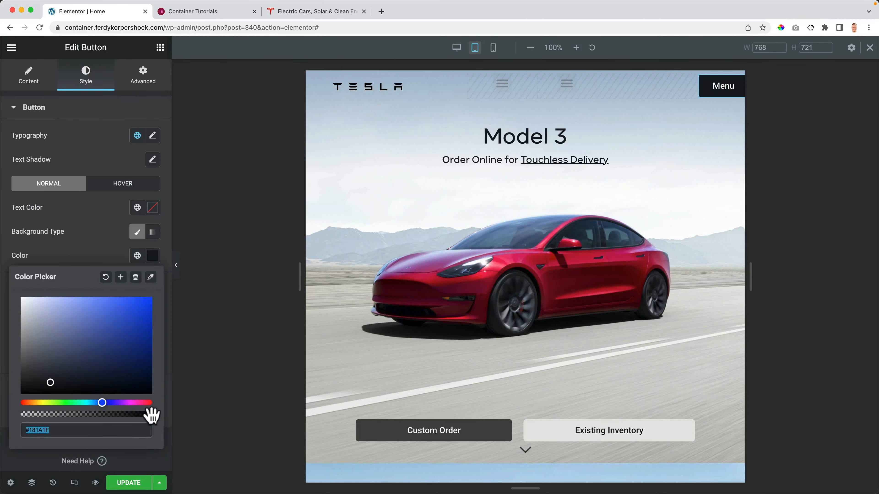
drag(151, 414, 116, 417)
- Compare the translucent Menu button in the iPad page preview with the one on tesla.com
click(235, 12)
click(300, 12)
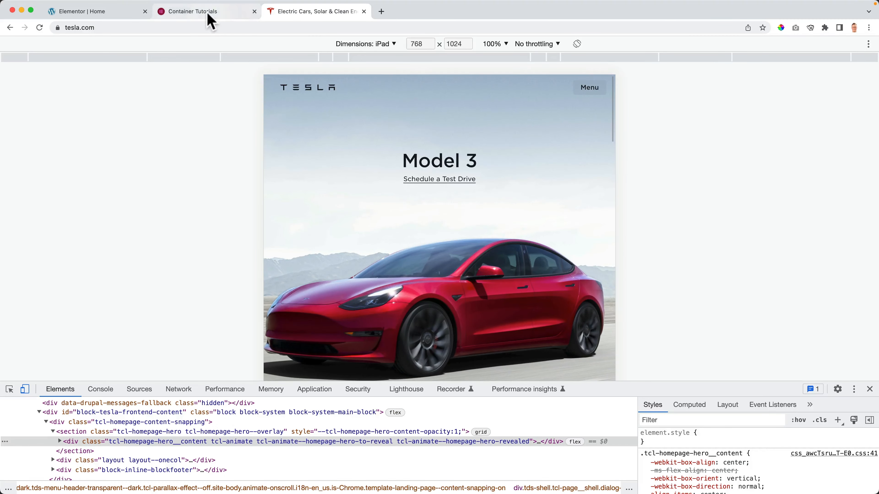
click(207, 12)
click(294, 12)
click(202, 12)
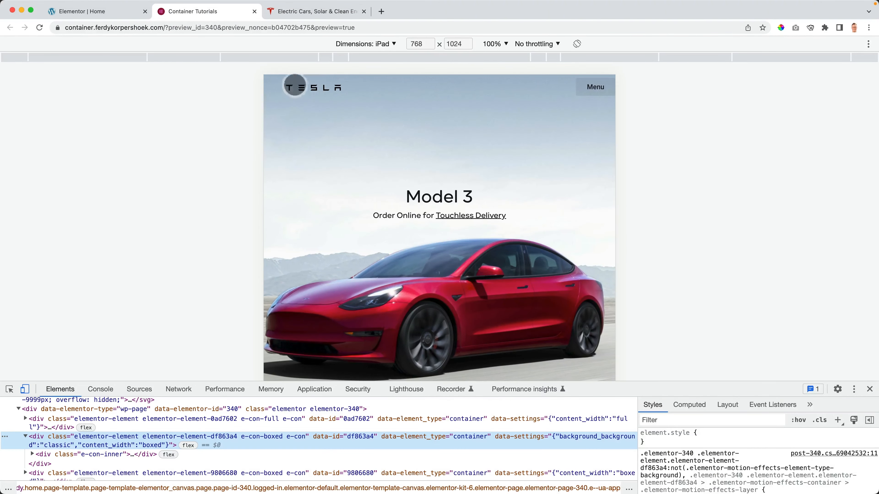
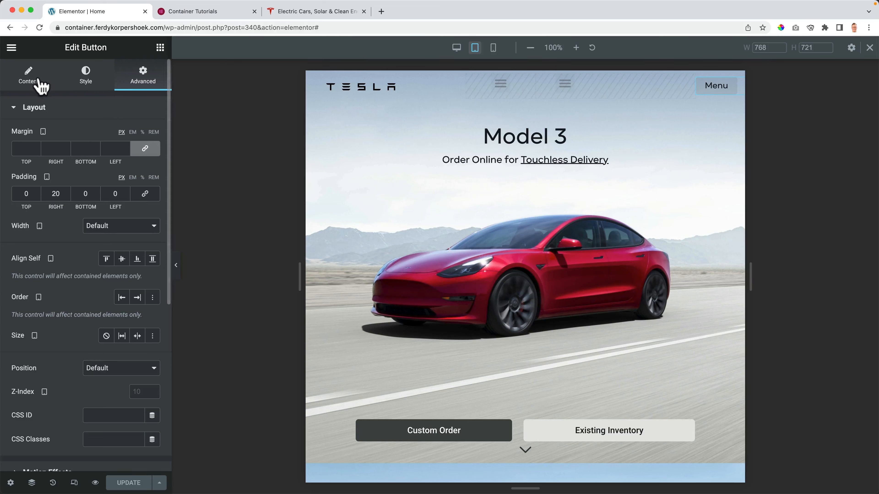
- Set the Menu button's top and bottom padding to 10 px and update the page
click(39, 83)
click(85, 79)
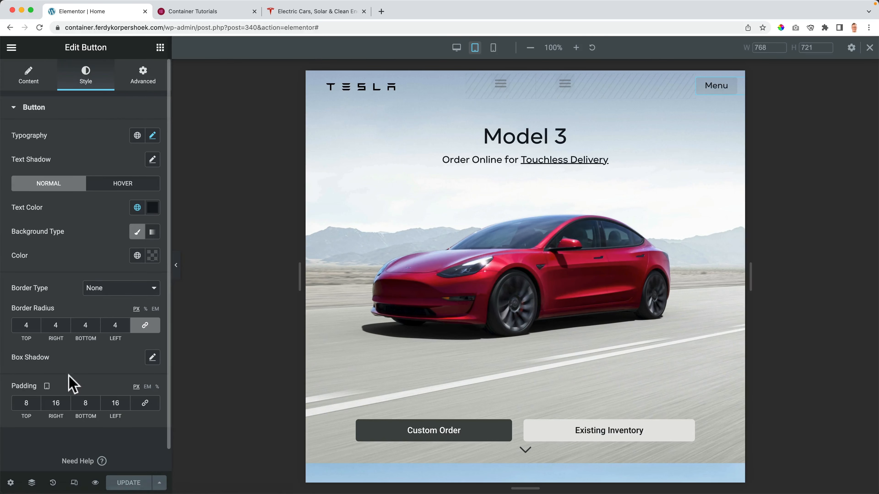
click(26, 403)
text(9)
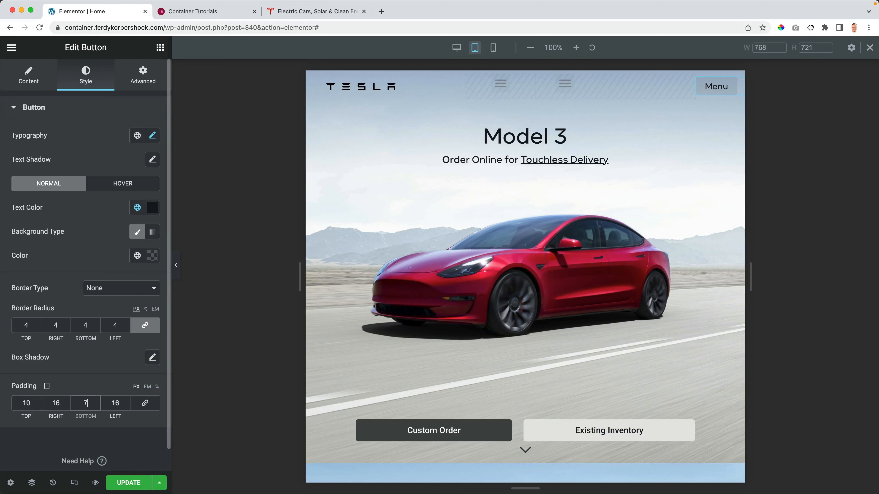
click(133, 481)
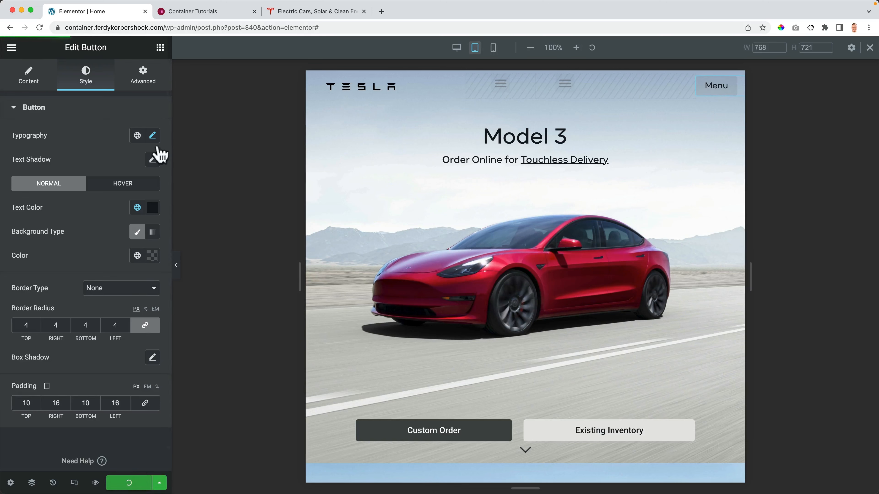
- Compare the Menu button's size and placement in the iPad page preview with tesla.com
click(197, 13)
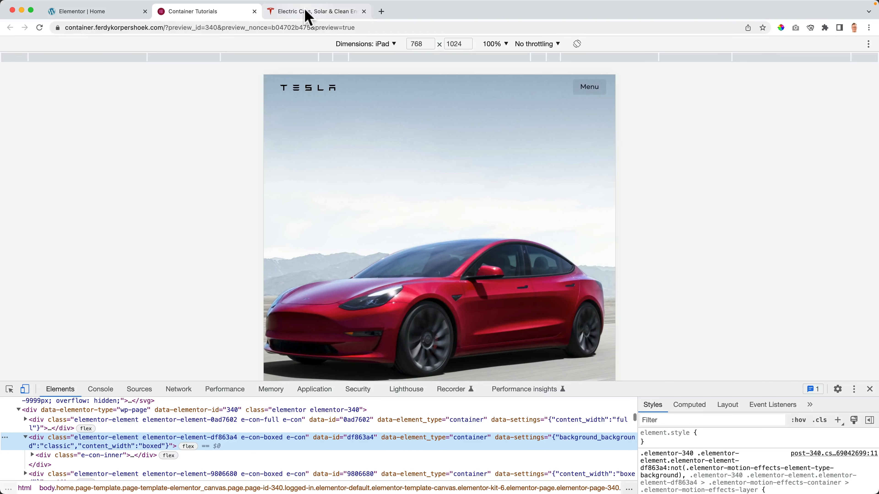
click(304, 15)
click(222, 16)
click(281, 17)
click(209, 14)
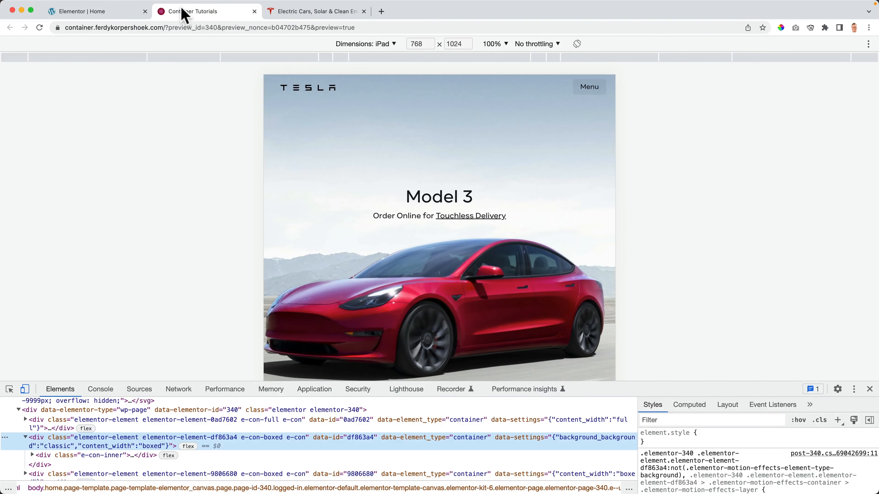
click(298, 14)
click(224, 16)
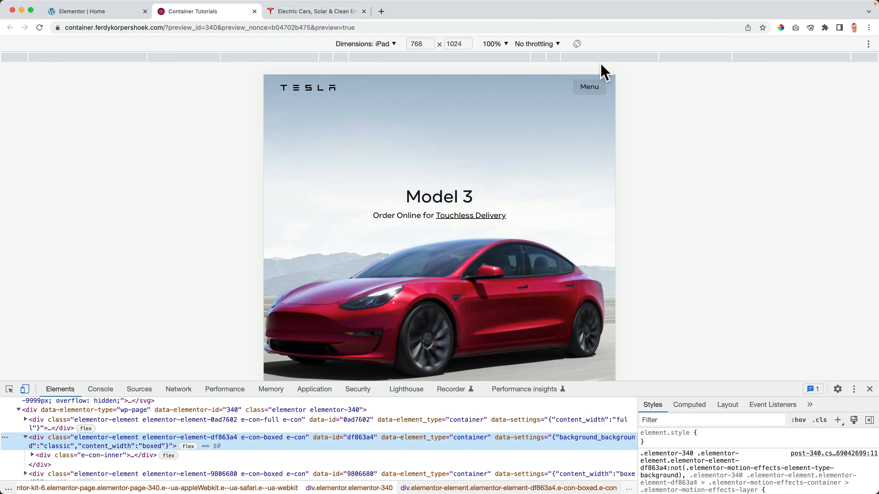
- Exit device emulation on both the page preview and tesla.com, and narrow the browser window to a tablet-like width
click(869, 388)
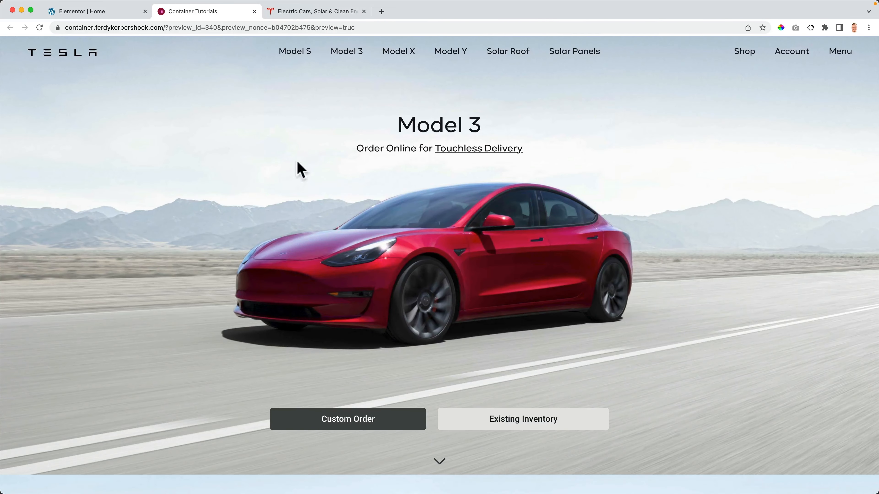
click(284, 14)
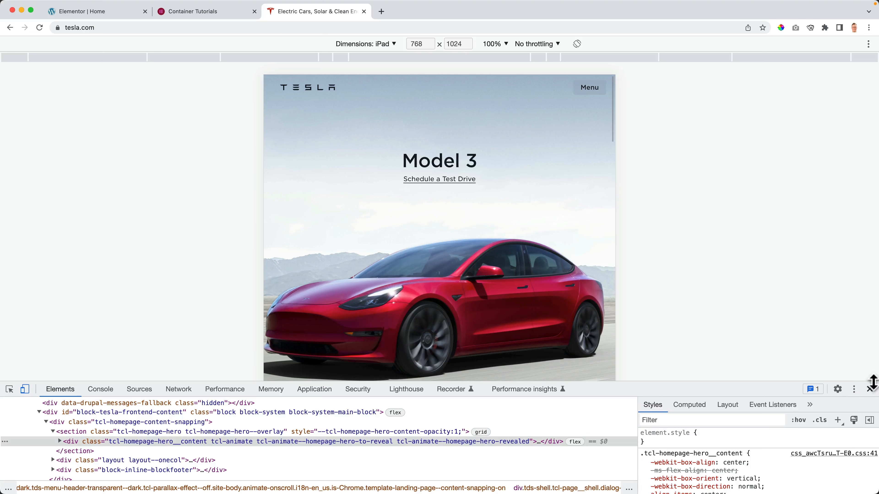
click(870, 389)
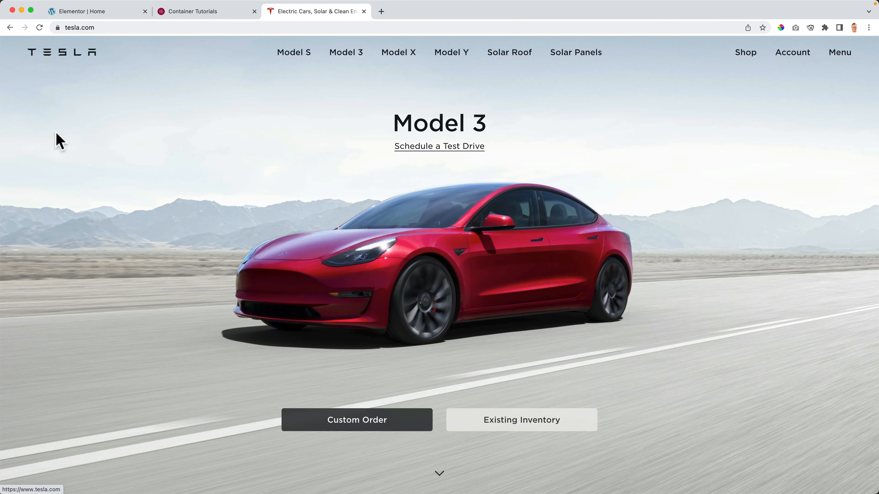
drag(4, 146, 236, 154)
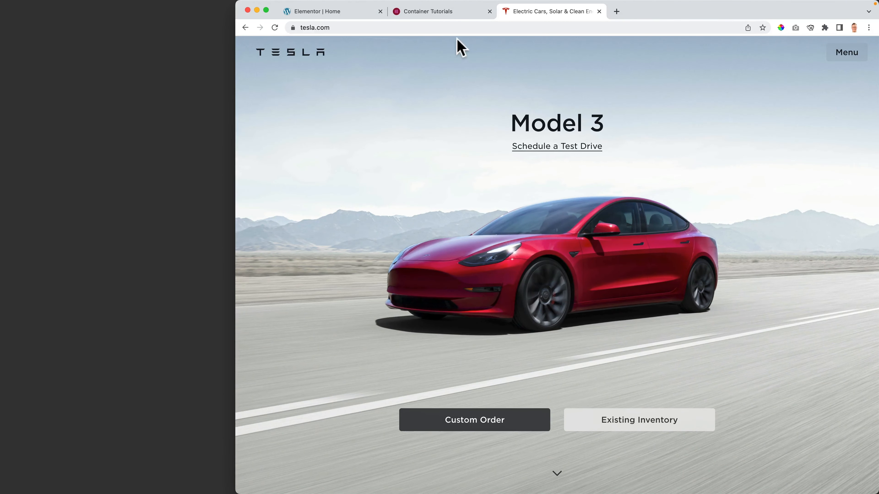
- Compare the header, Model 3 heading and buttons in the page preview with tesla.com at the narrower window width
click(449, 14)
click(532, 14)
click(455, 14)
click(530, 14)
click(484, 14)
click(545, 14)
click(471, 15)
click(557, 14)
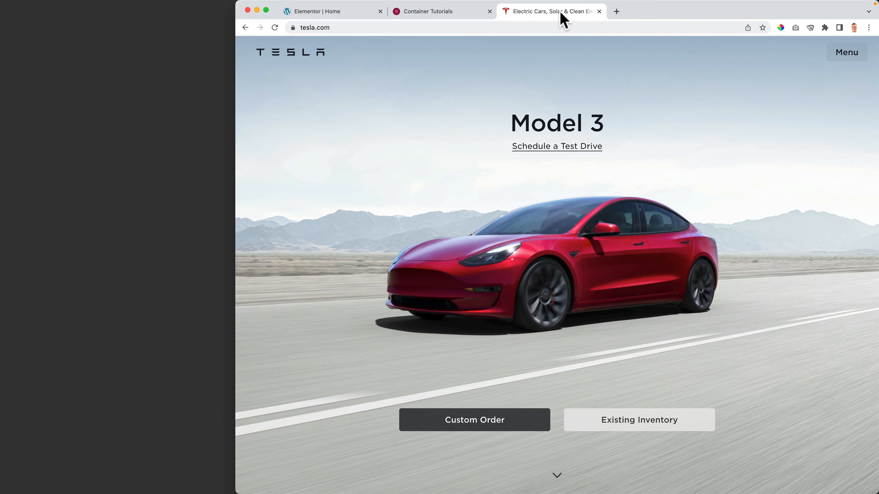
click(439, 14)
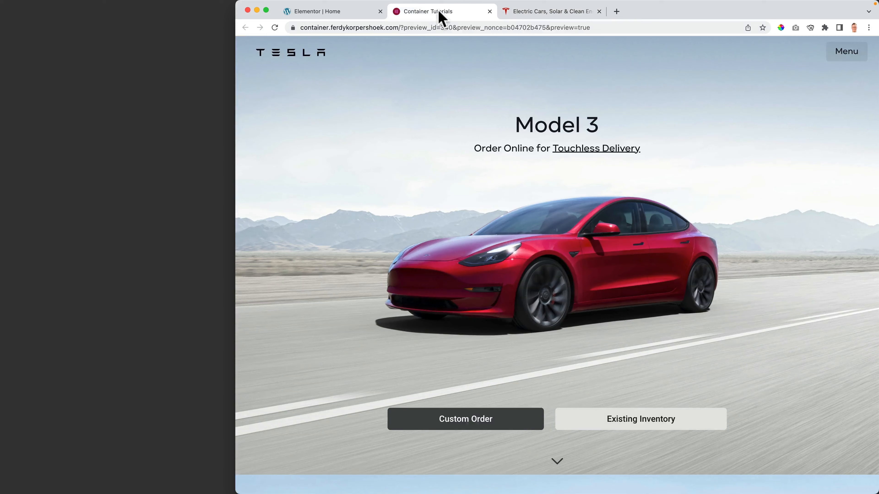
click(556, 15)
click(467, 17)
click(347, 14)
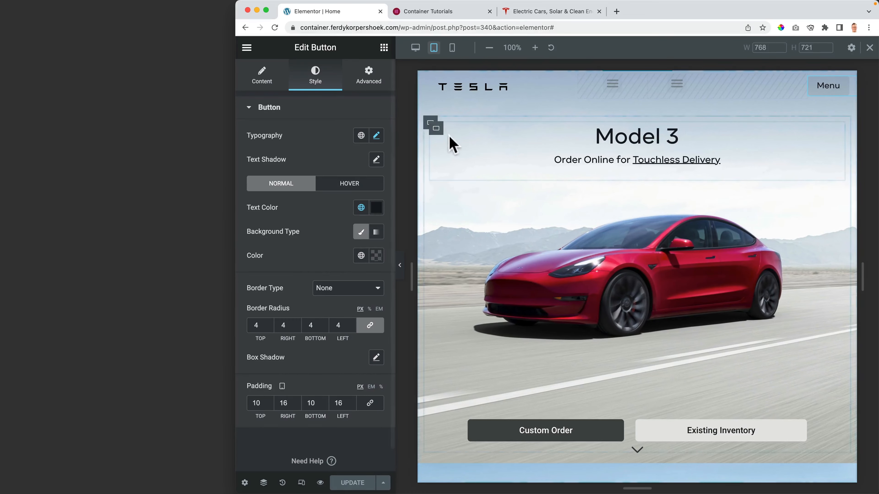
click(263, 483)
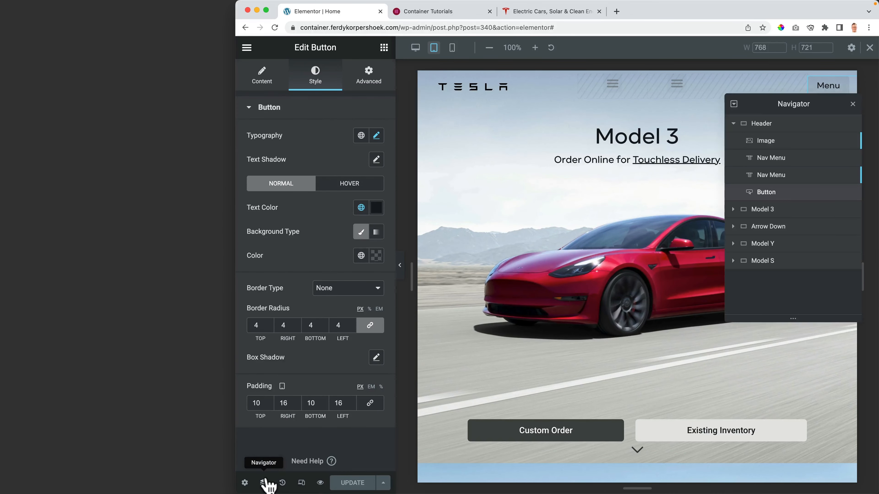
click(758, 209)
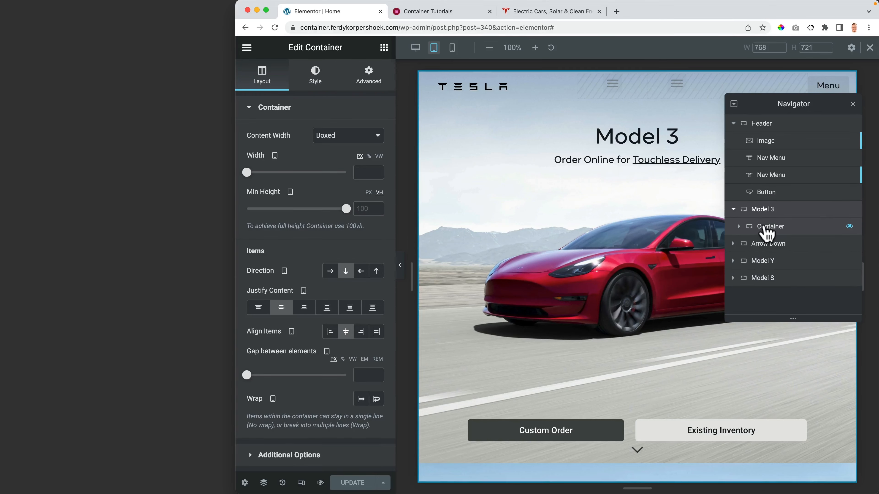
click(765, 227)
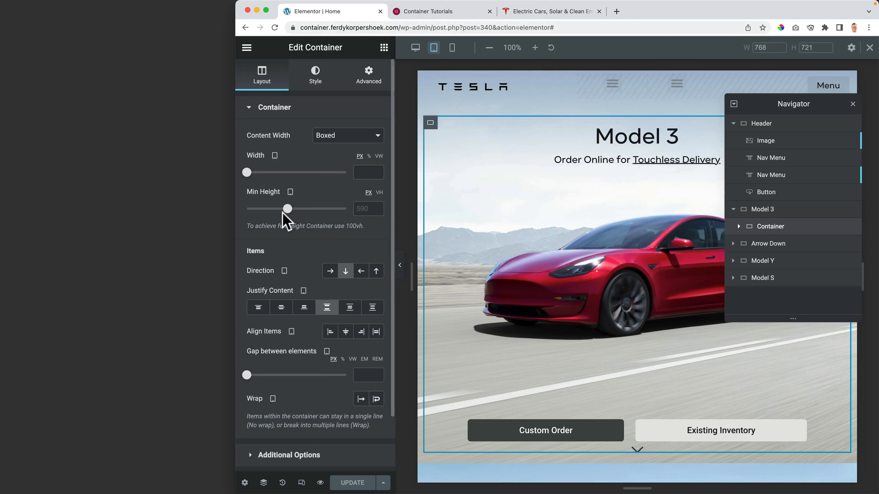
mouse_move(287, 209)
mouse_down()
mouse_move(268, 209)
mouse_move(292, 209)
mouse_move(283, 208)
mouse_up()
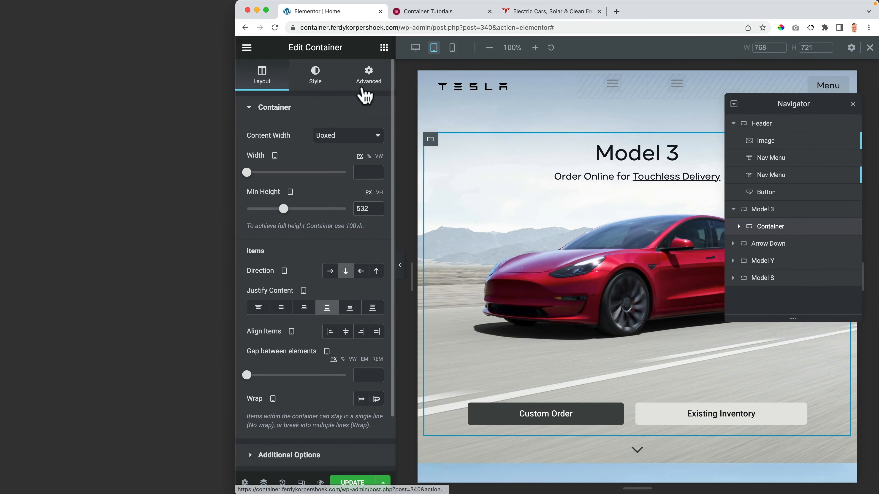
click(367, 74)
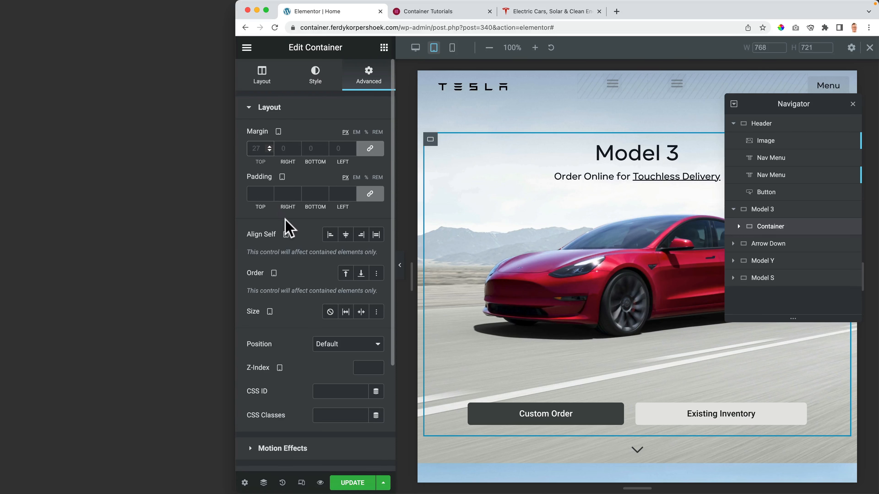
text(0)
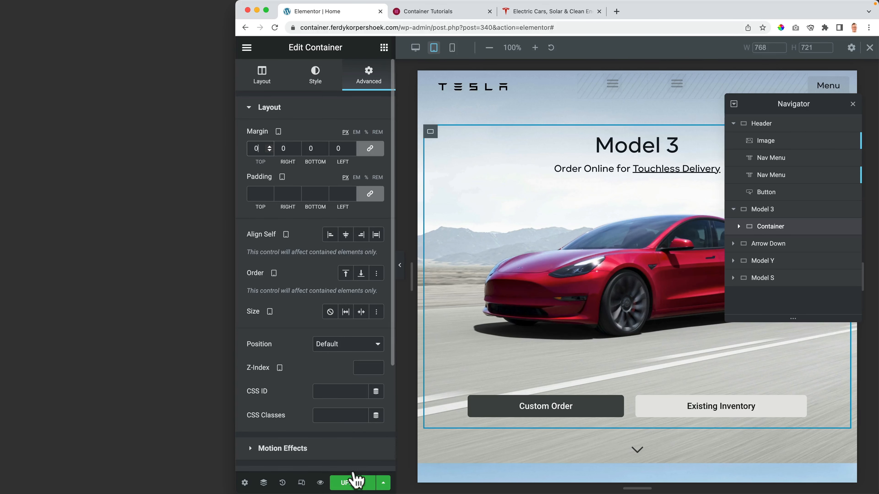
click(352, 482)
- Check the repositioned Model 3 heading and buttons in the page preview against tesla.com
click(424, 13)
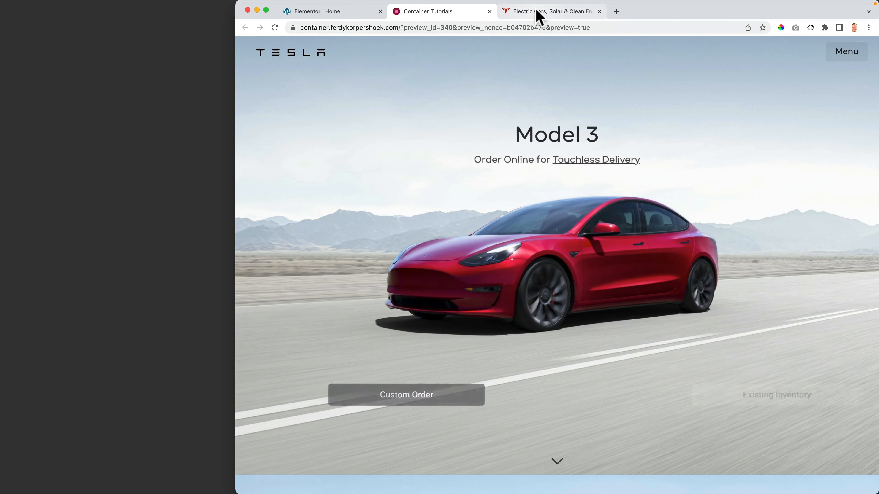
click(536, 15)
click(438, 15)
click(520, 14)
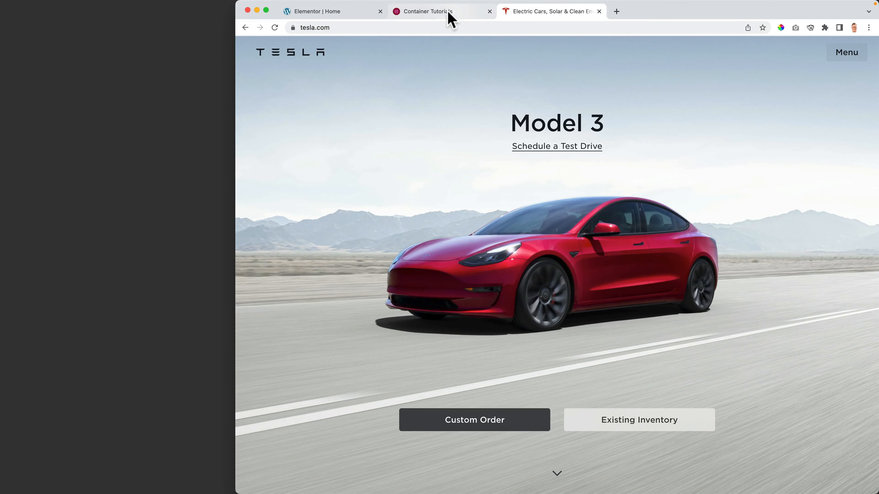
click(445, 17)
- Back in Elementor, undo the inner container's margin change, clear its tablet min height and update the page
click(359, 14)
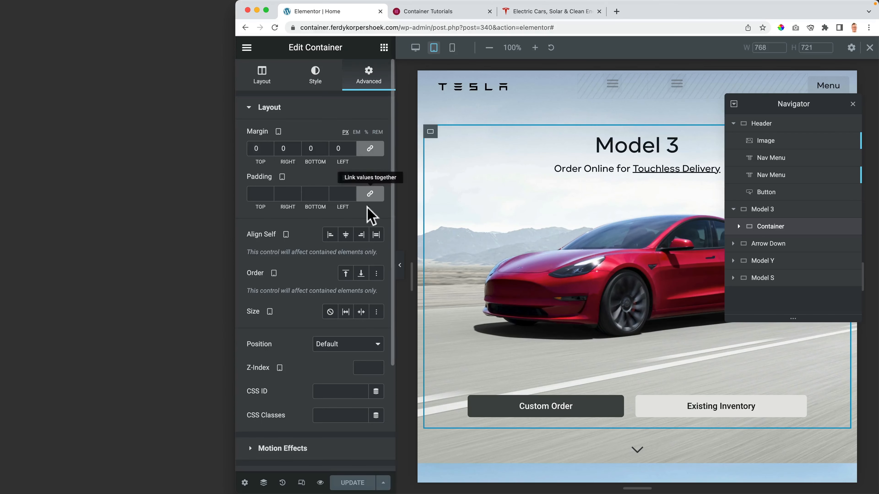
click(282, 483)
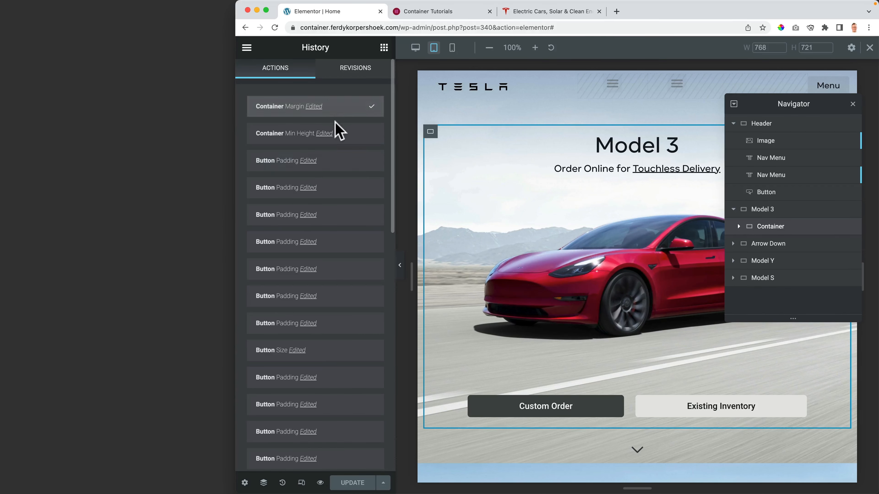
click(371, 133)
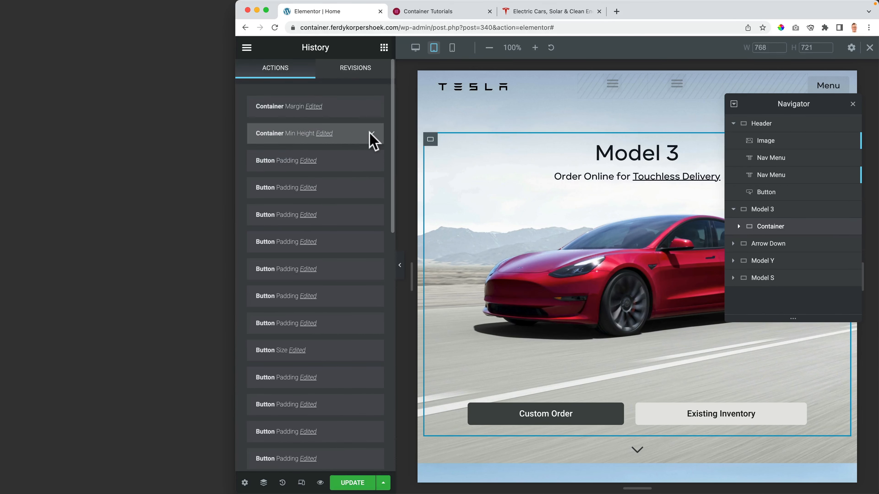
click(428, 141)
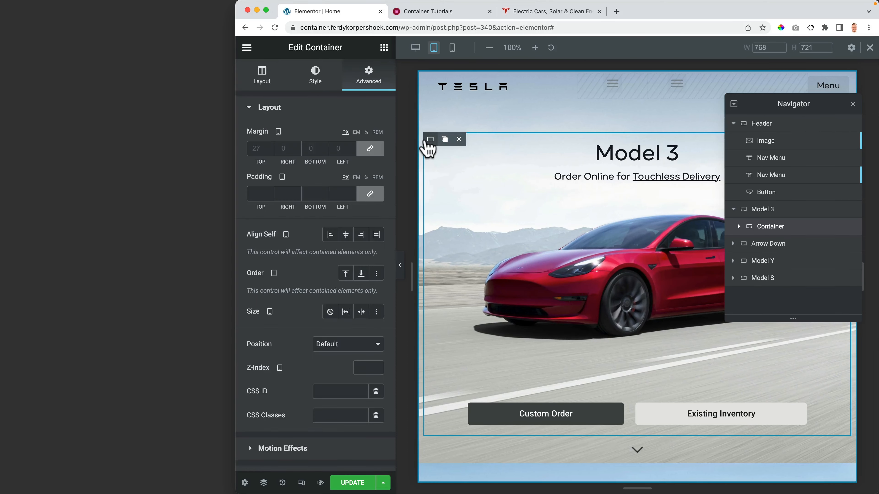
click(276, 85)
click(360, 209)
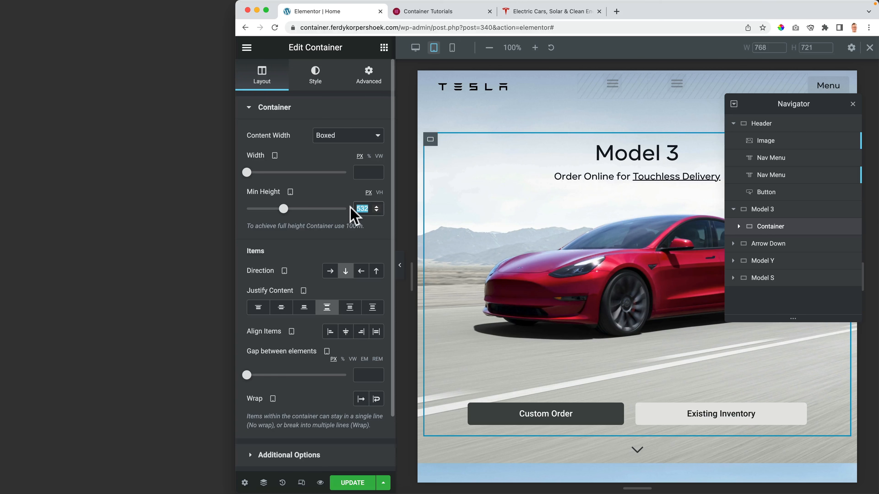
key(BackSpace)
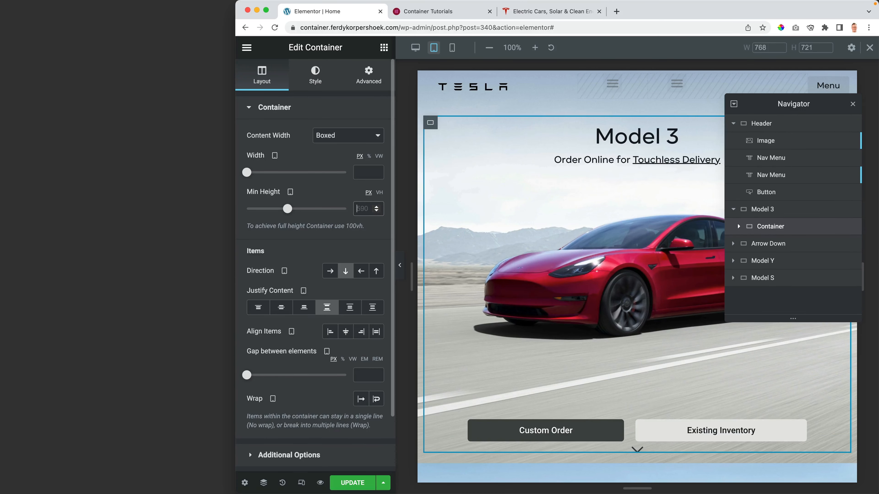
click(352, 482)
- Compare the restored Model 3 hero layout in the narrowed page preview with tesla.com
click(417, 14)
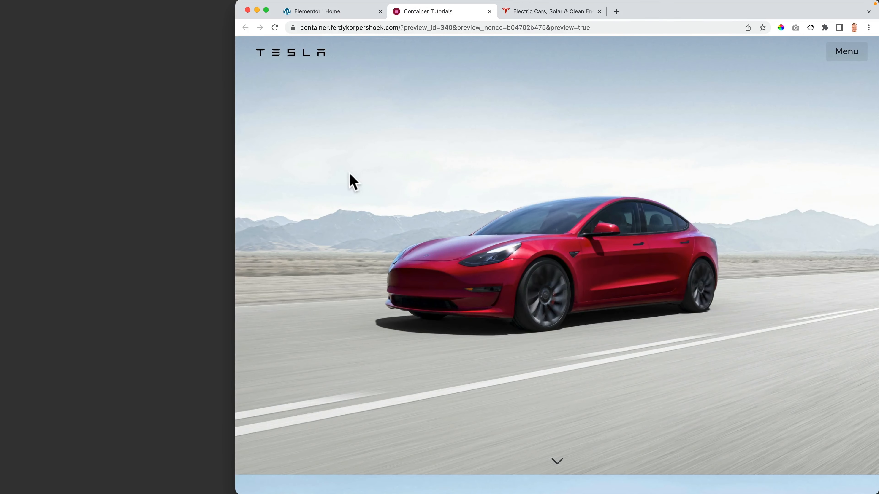
click(542, 10)
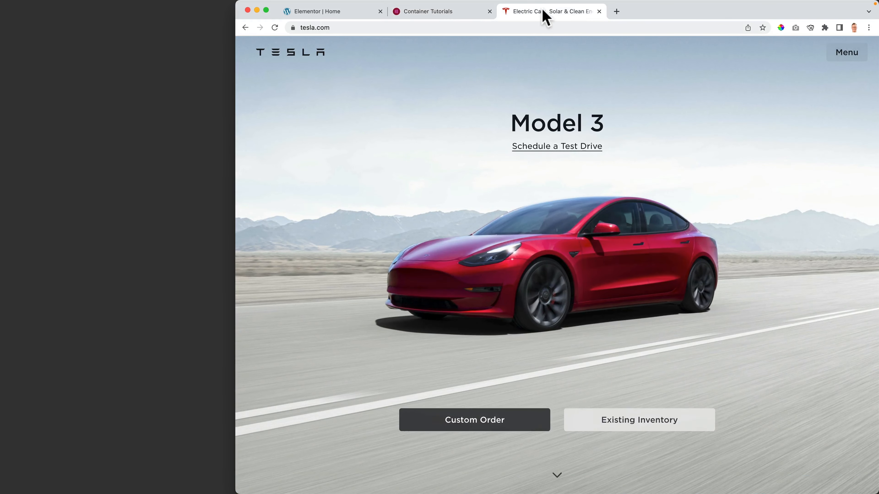
click(447, 12)
click(519, 11)
click(452, 14)
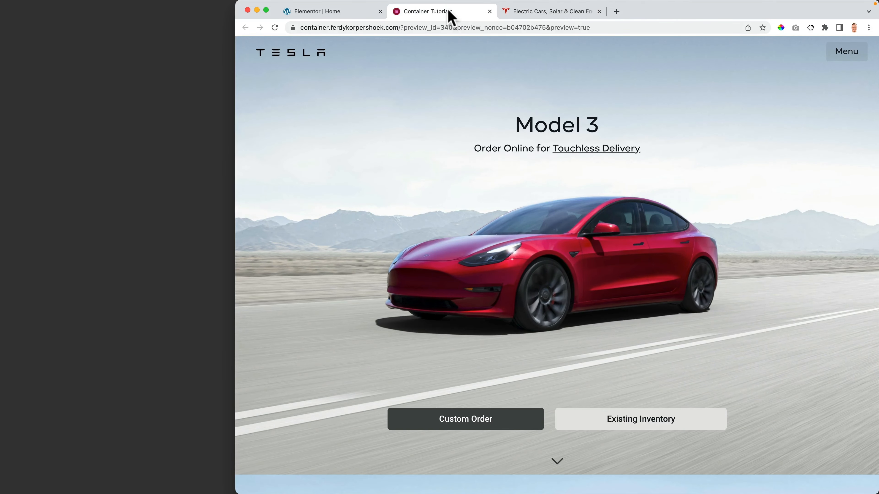
click(564, 12)
click(442, 15)
- Try the Menu button in the page preview, then examine the slide-out menu's entries on tesla.com and close it
click(844, 62)
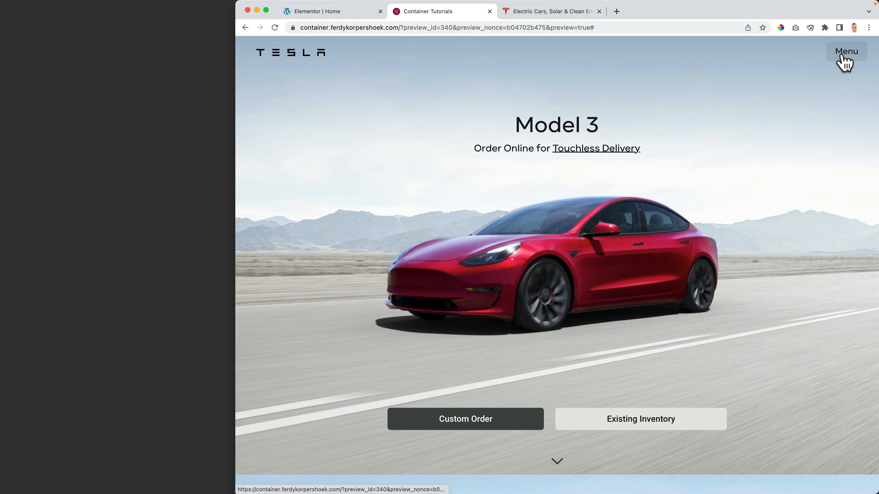
click(553, 12)
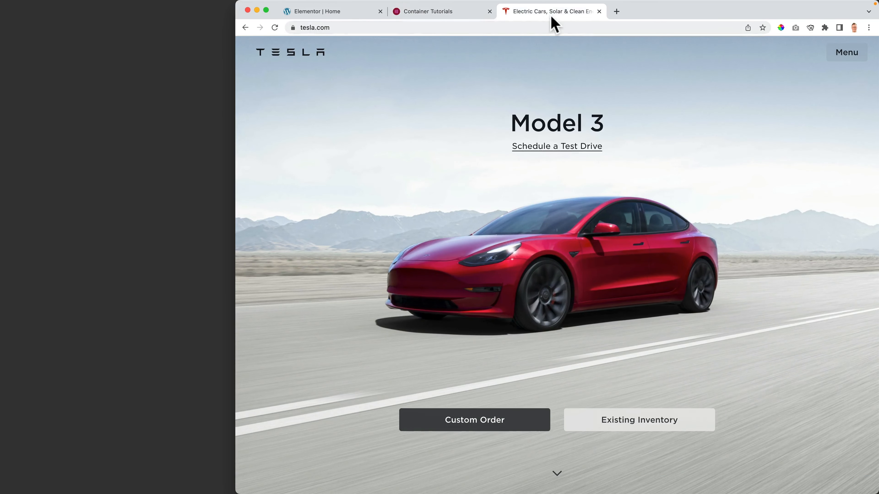
click(863, 52)
scroll(814, 150, down, 5)
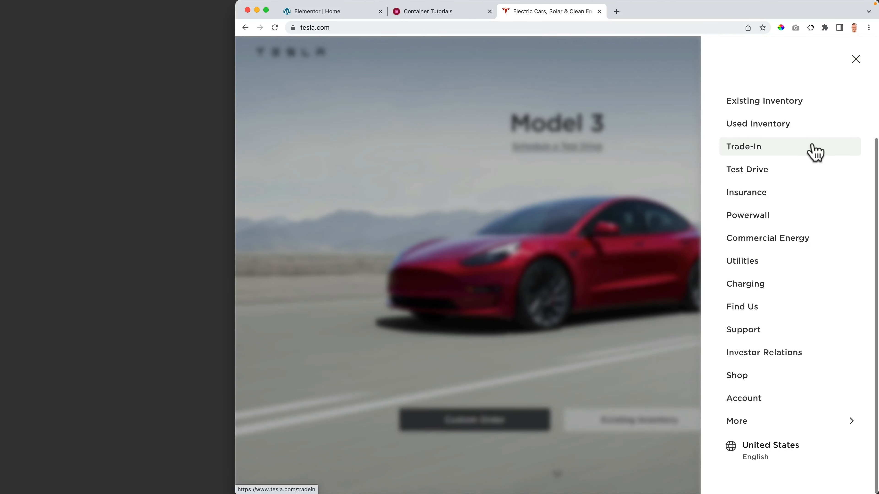
scroll(815, 150, up, 4)
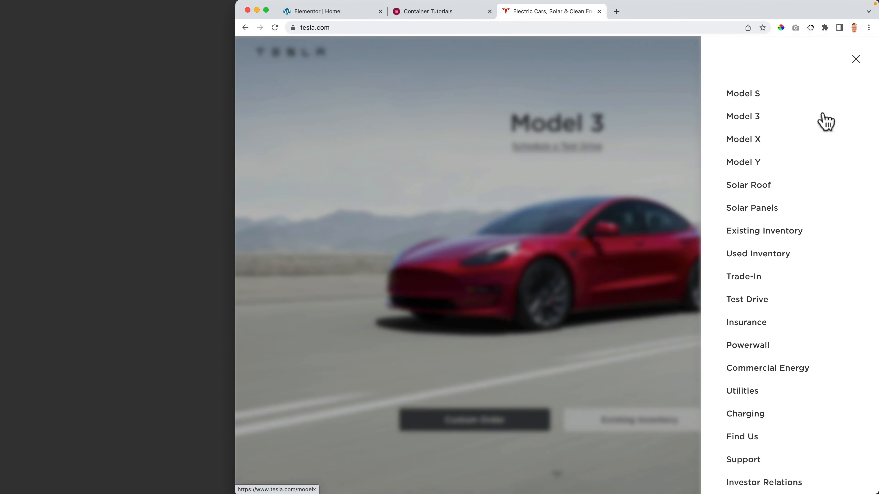
click(855, 60)
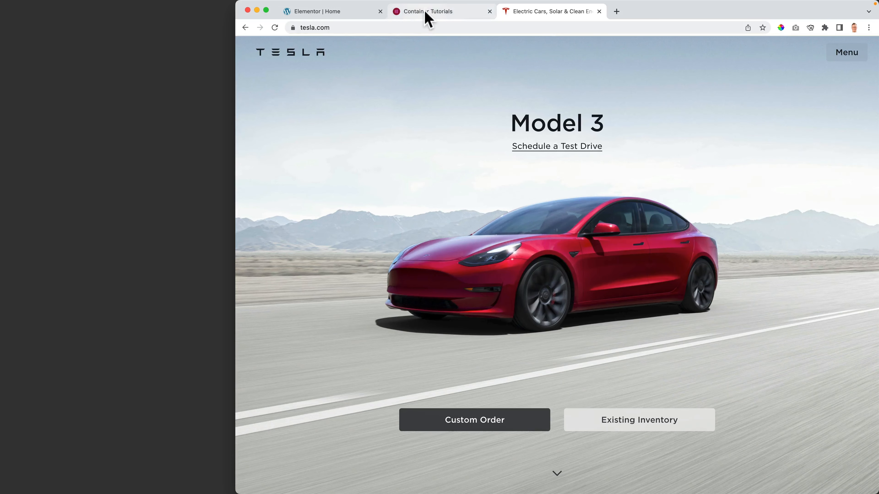
- Exit the Elementor editor to the WordPress dashboard and widen the browser window to full width
click(427, 15)
click(336, 18)
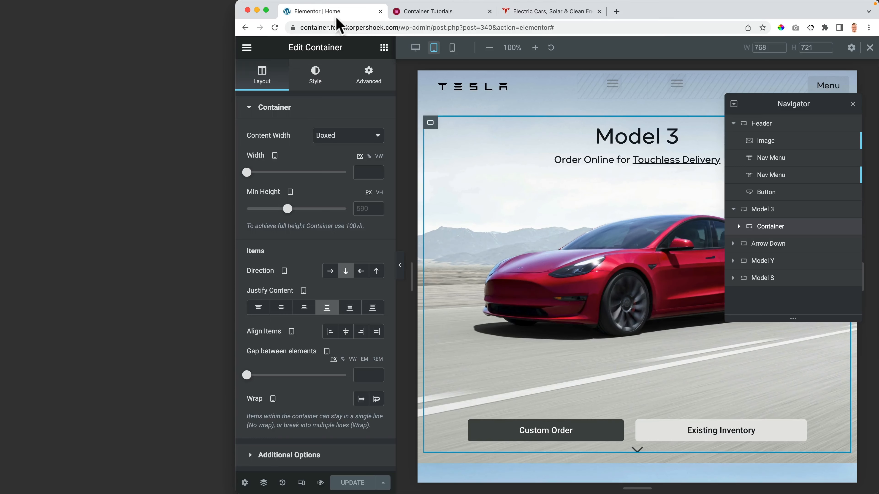
click(246, 48)
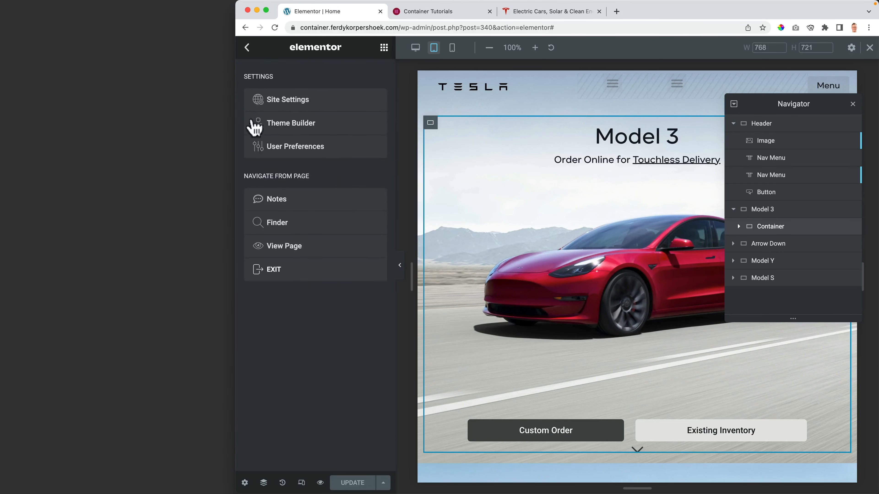
click(284, 279)
click(255, 59)
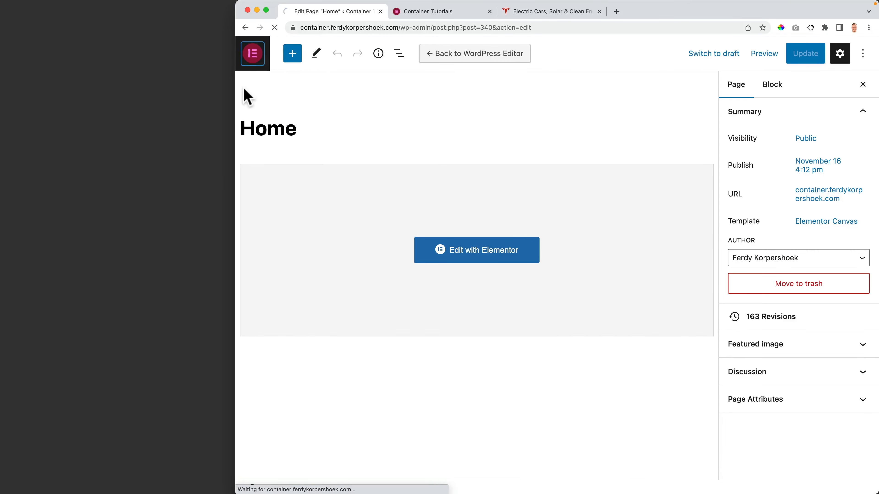
drag(235, 94, 4, 102)
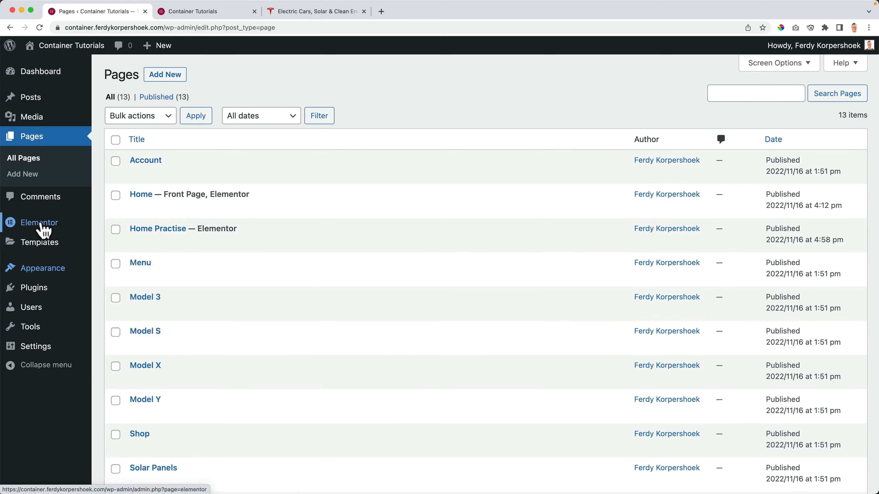
- Create a new popup template named "Menu Popup" from the site's Popups templates
mouse_move(33, 243)
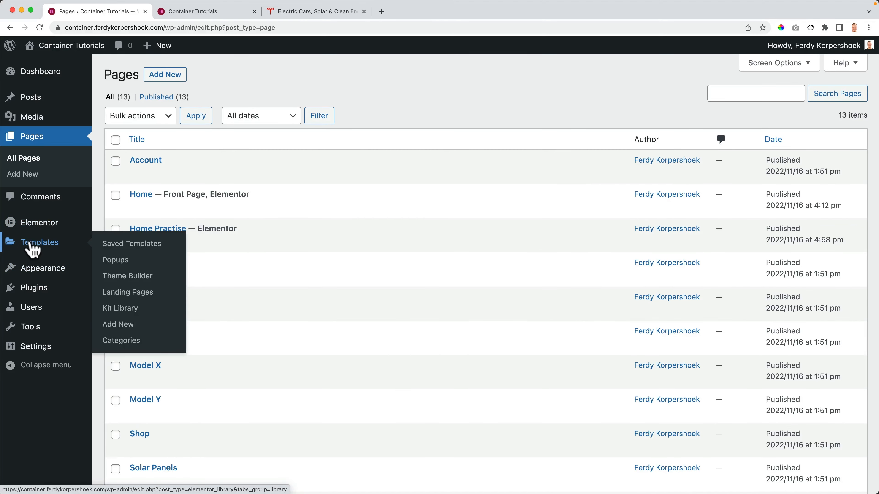
click(112, 259)
click(202, 196)
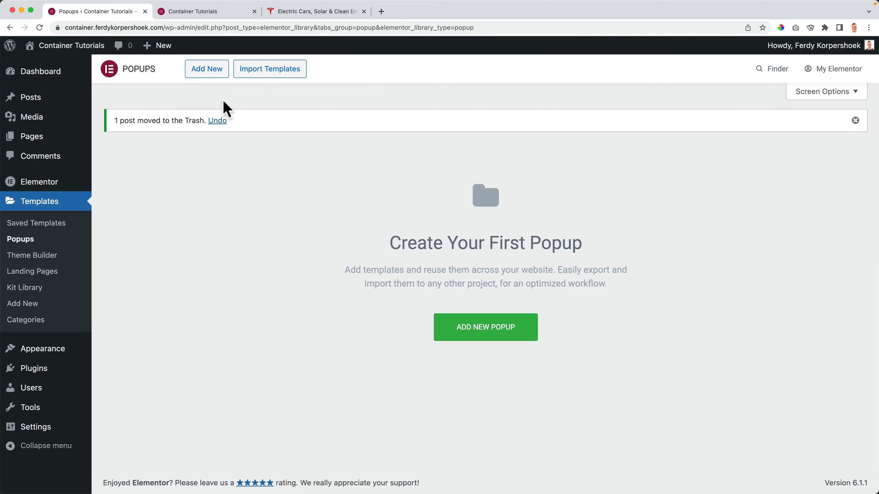
click(481, 326)
text(M)
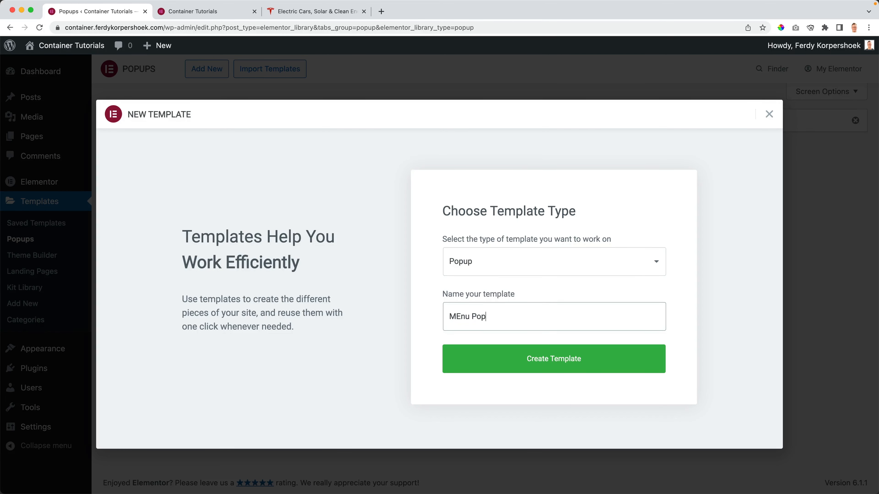
text(enu Popup)
click(575, 358)
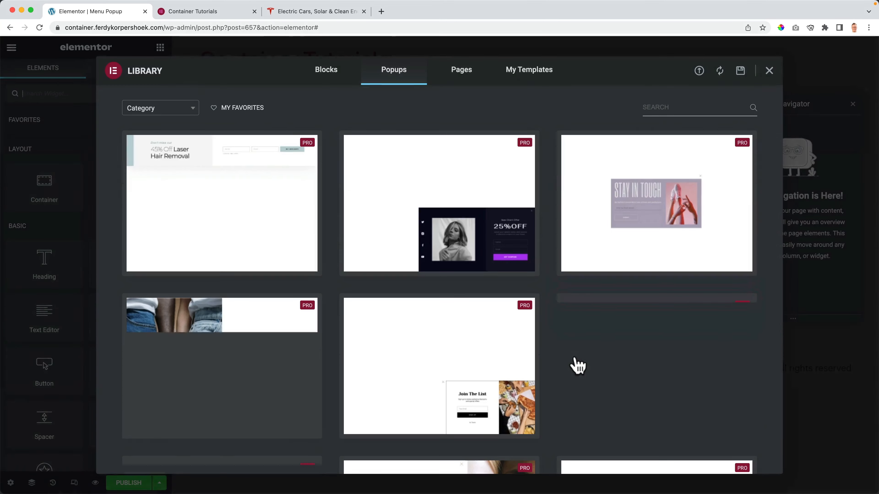
- Dismiss the template library and add a single container with column direction to the empty popup
scroll(565, 279, down, 10)
scroll(564, 275, up, 10)
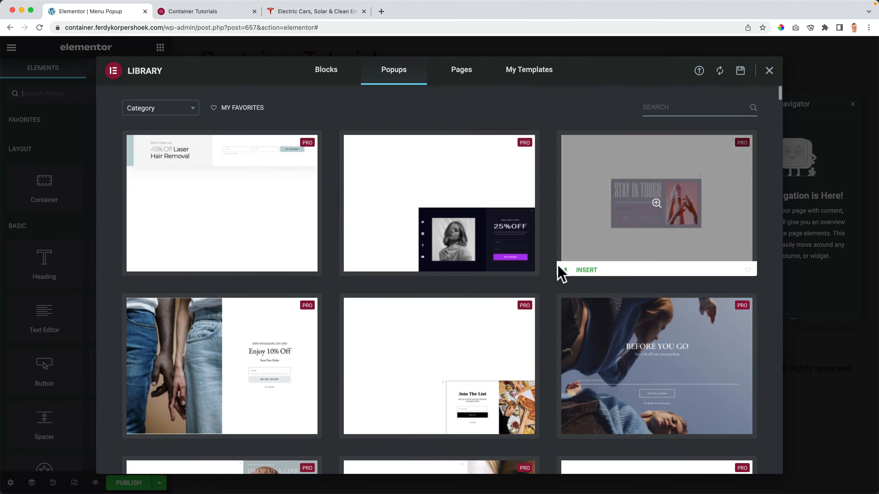
click(769, 71)
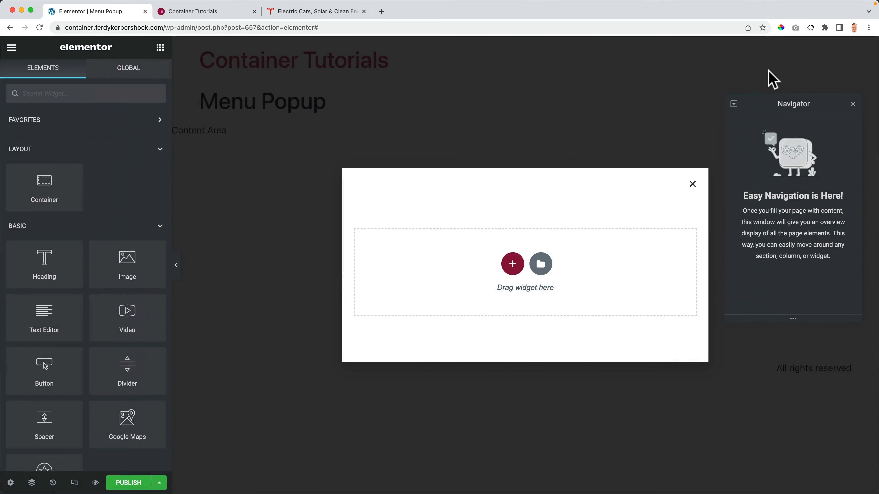
click(512, 264)
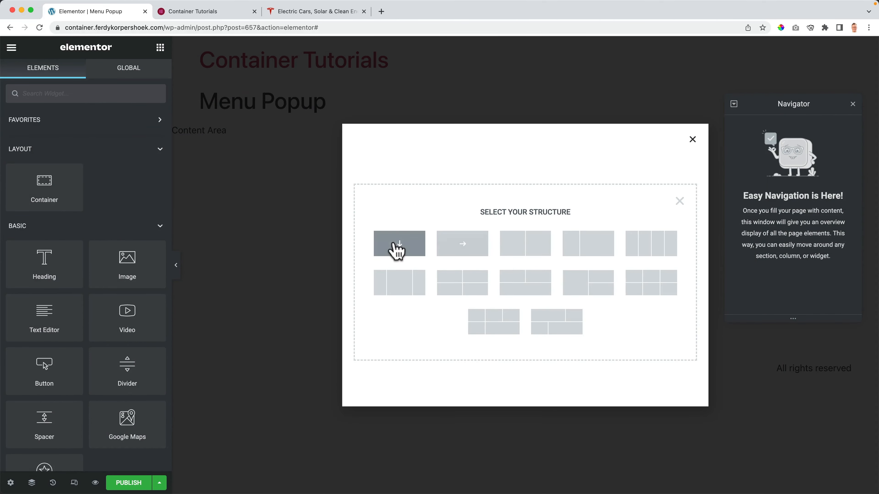
click(403, 249)
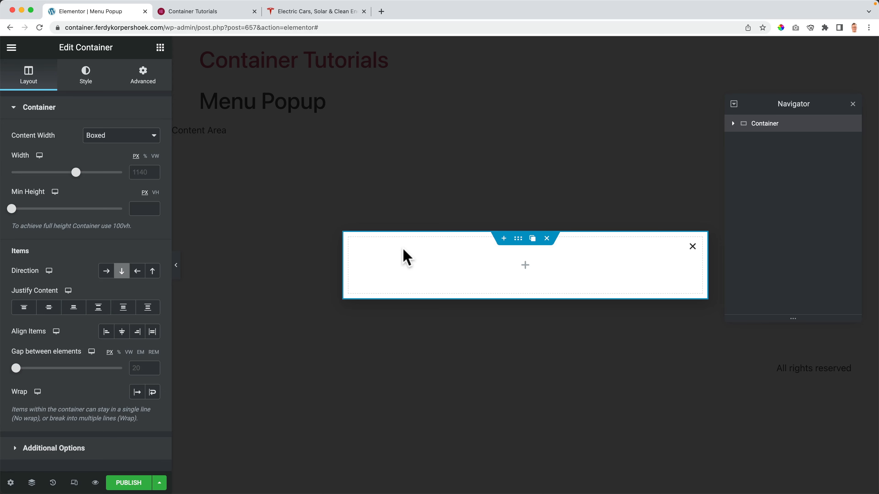
- Add a Nav Menu widget to the popup's container with a Vertical layout and a Framed pointer
click(160, 47)
text(nav)
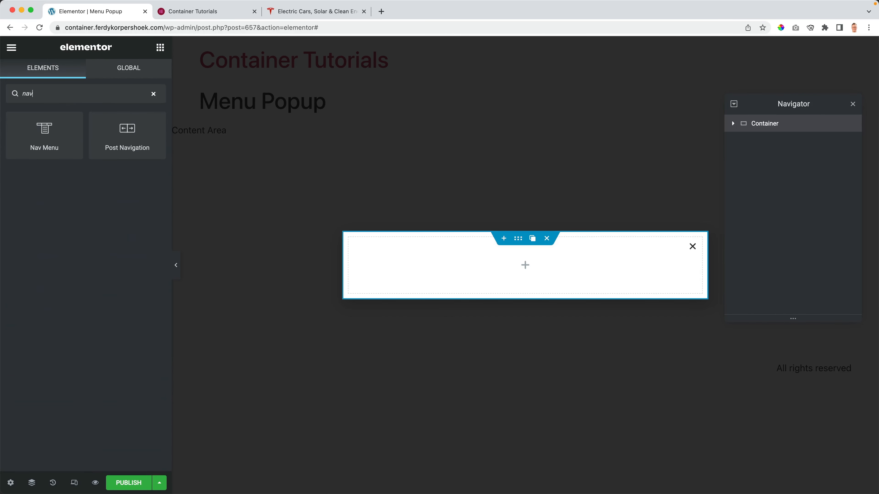
drag(38, 134, 485, 269)
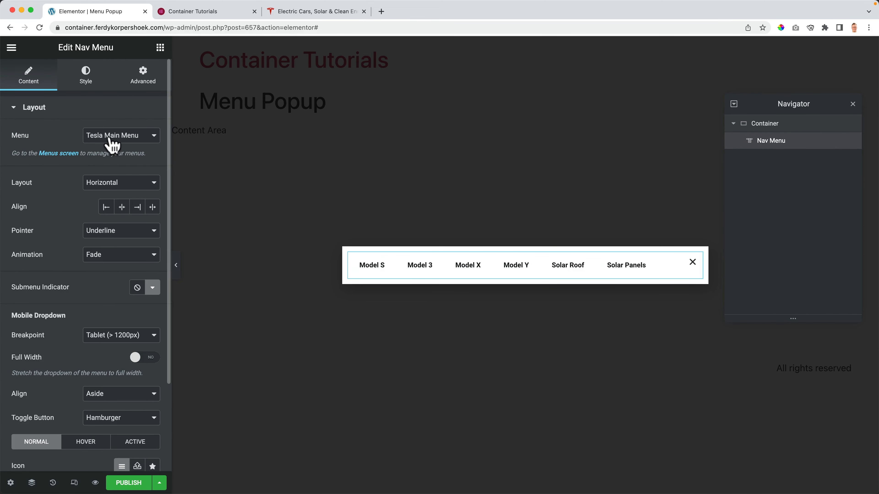
click(97, 189)
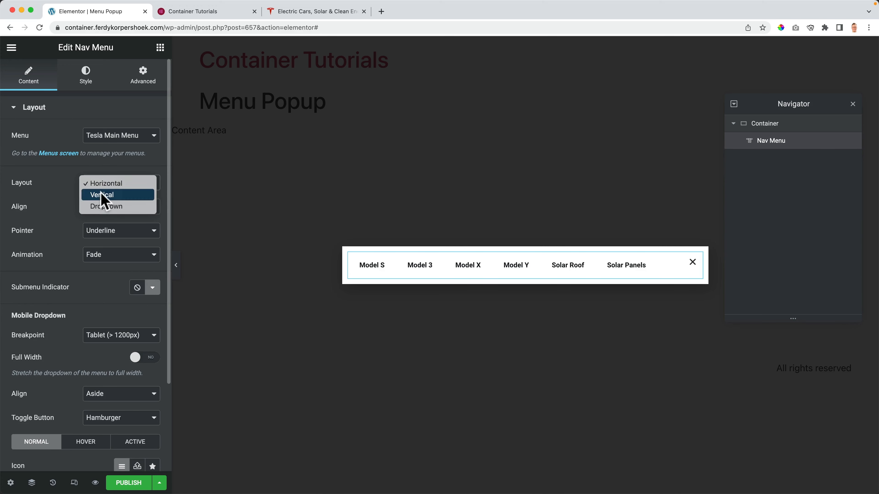
click(101, 195)
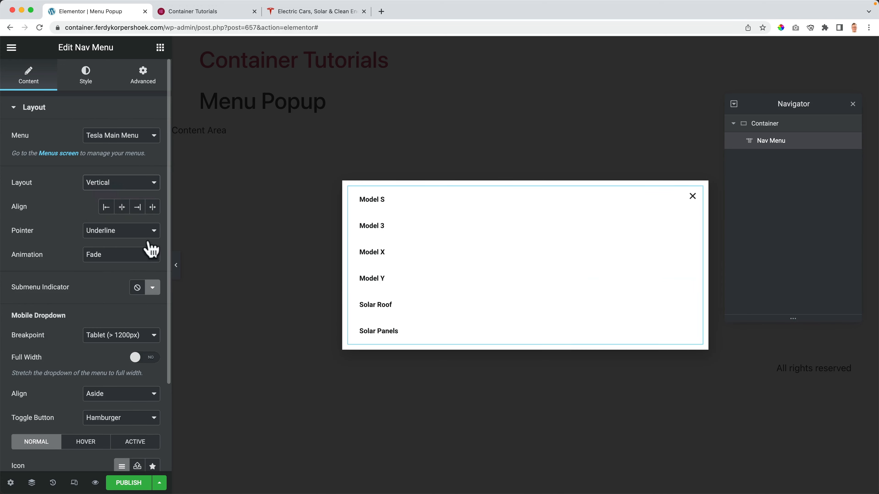
click(130, 238)
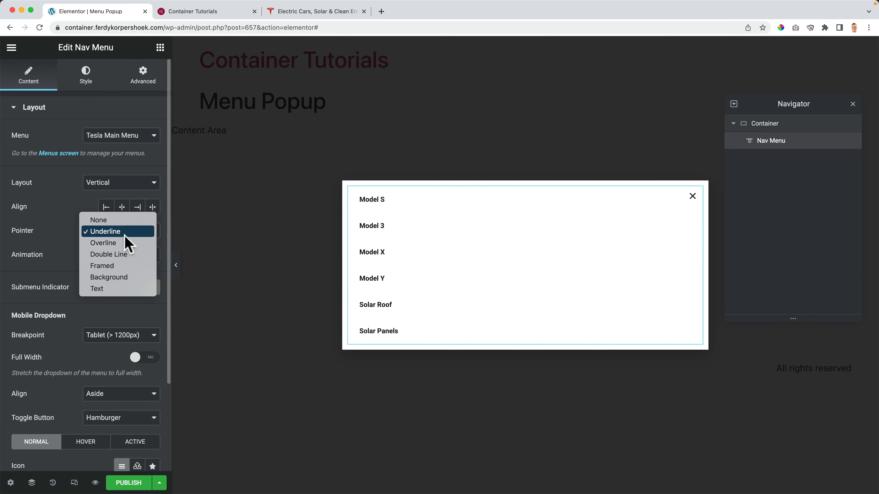
click(118, 266)
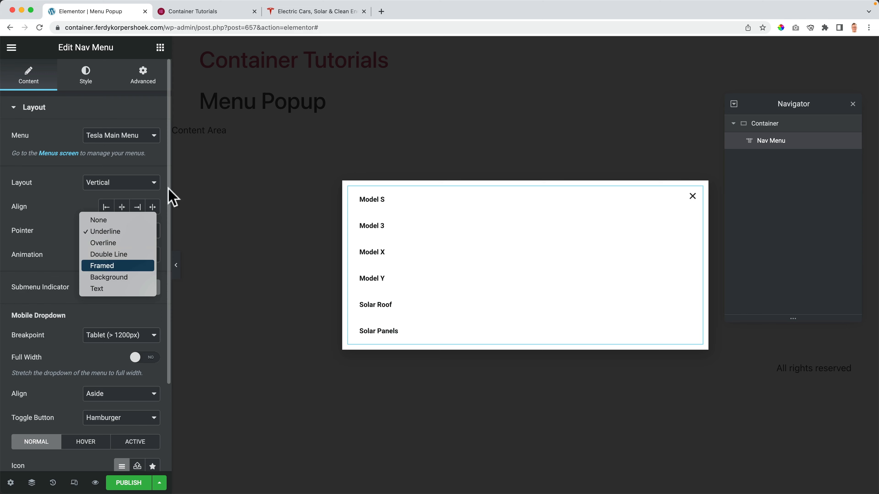
- On tesla.com in a narrowed window, open the slide-out menu and take a screenshot with the Model 3 entry highlighted
click(334, 14)
drag(1, 179, 420, 173)
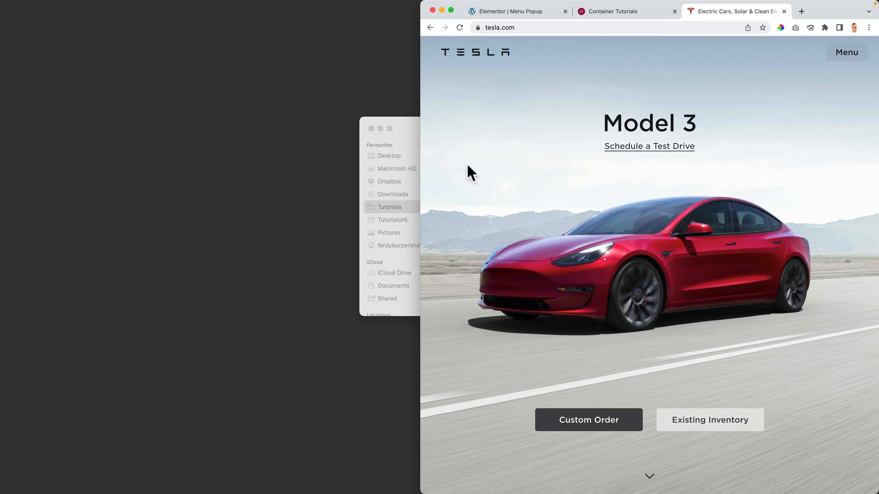
click(851, 56)
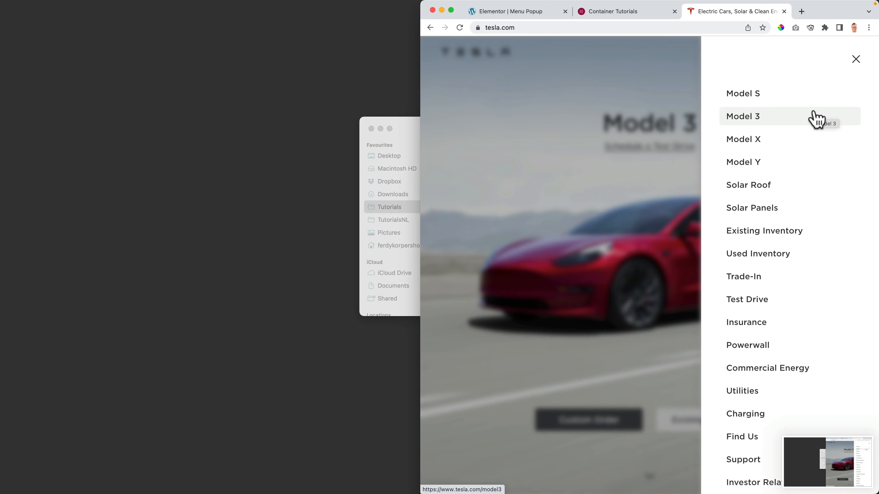
click(855, 59)
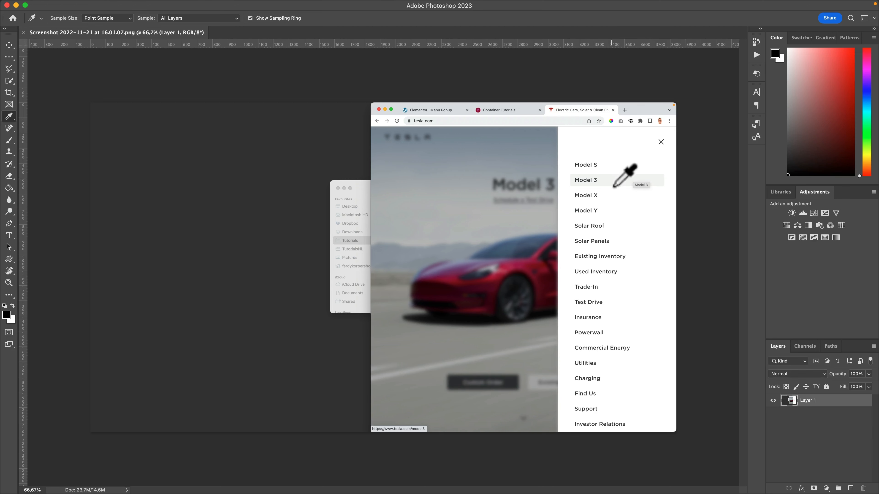
- In Photoshop, sample the grey highlight behind Model 3 in the screenshot to get its hex code
click(613, 186)
click(6, 315)
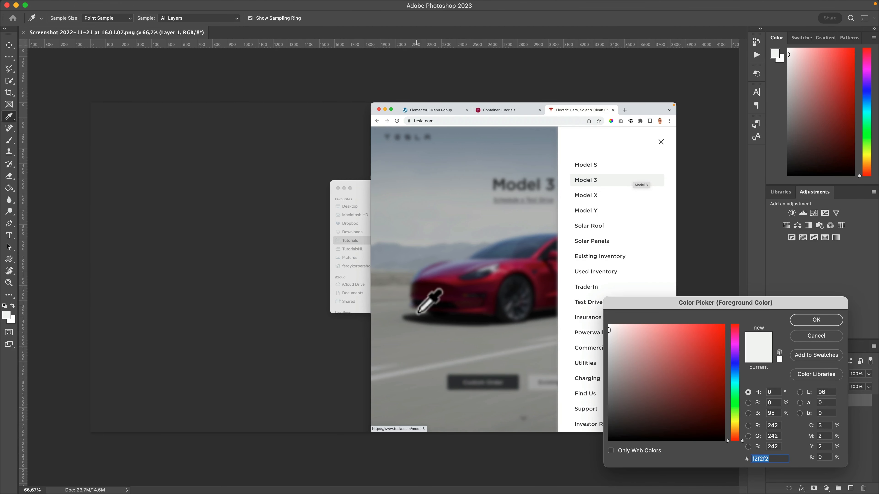
click(805, 334)
mouse_move(452, 491)
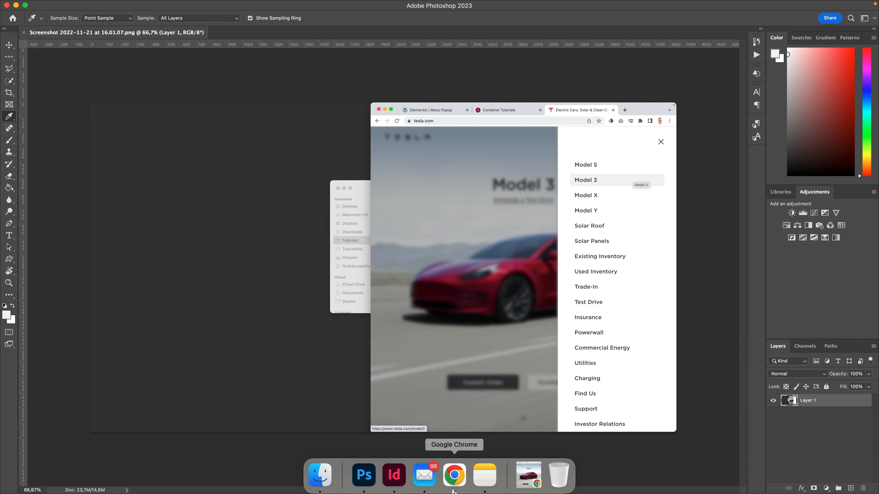
click(6, 5)
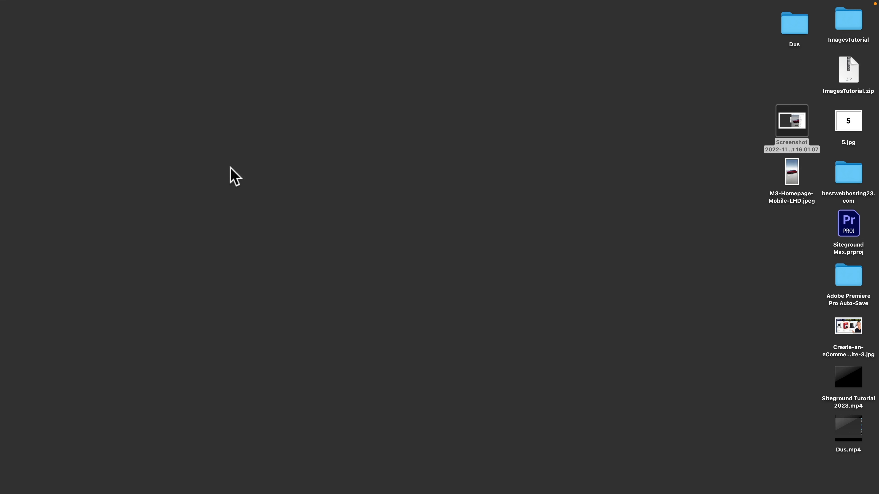
- Restore the full-width Chrome window and, in the Menu Popup editor, set the Nav Menu's pointer to Background
click(529, 482)
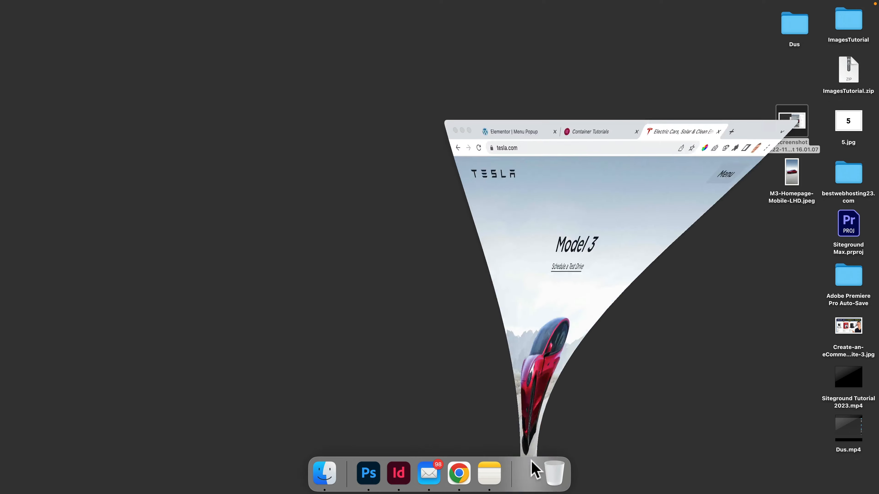
double_click(419, 199)
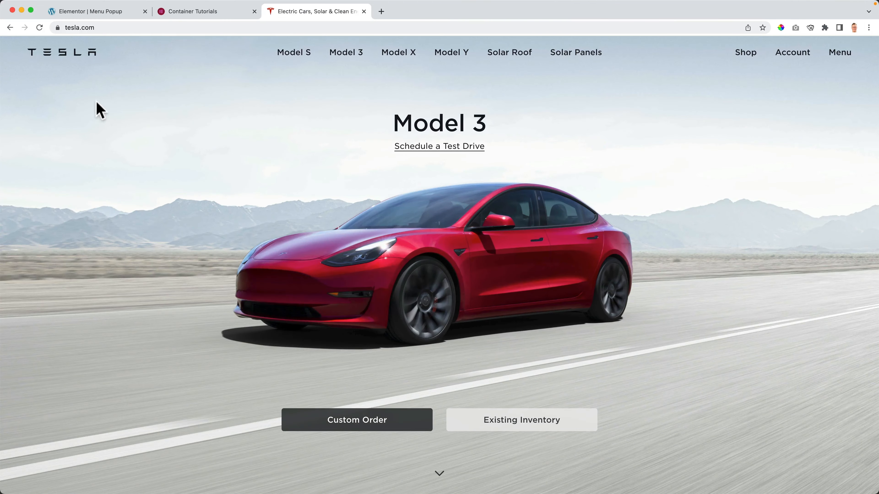
click(100, 11)
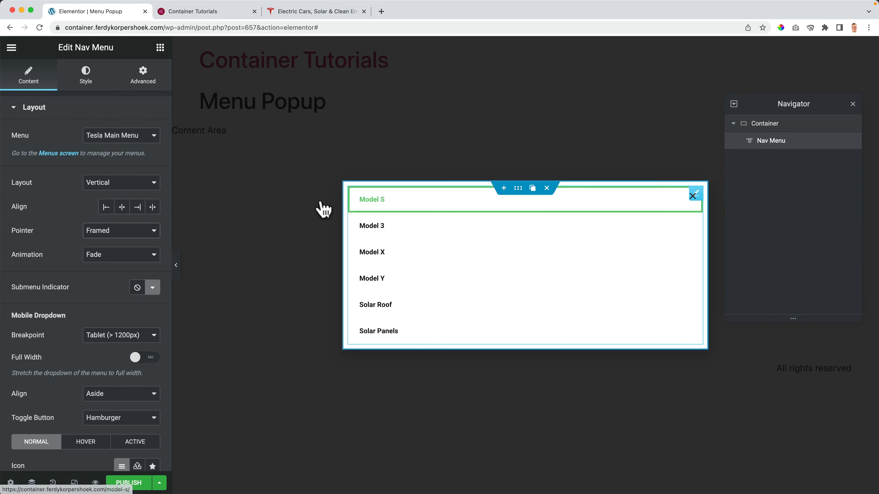
click(98, 235)
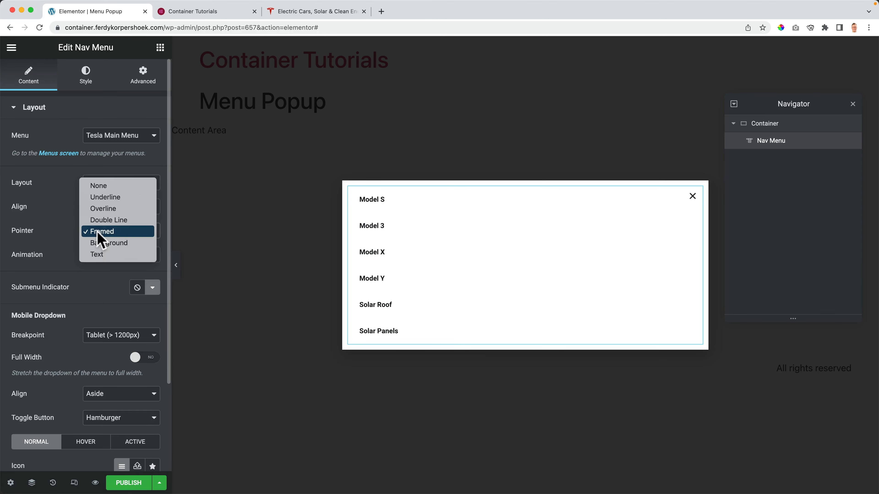
click(110, 243)
- Set the Nav Menu's hover pointer color to f2f2f2 and check the highlight on the menu entries
click(83, 79)
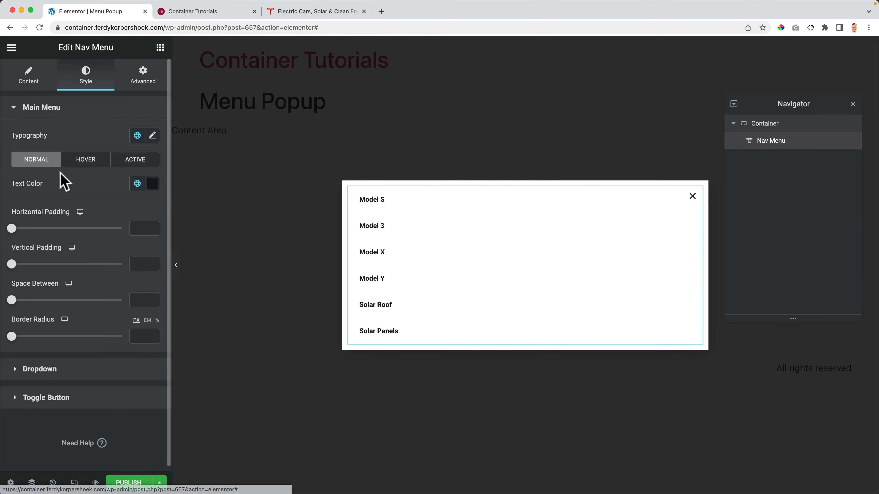
click(86, 162)
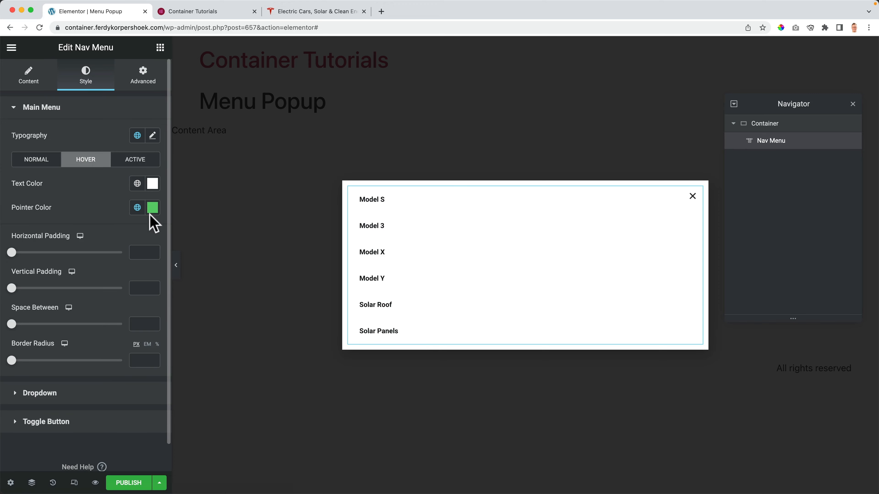
click(152, 209)
text(eee)
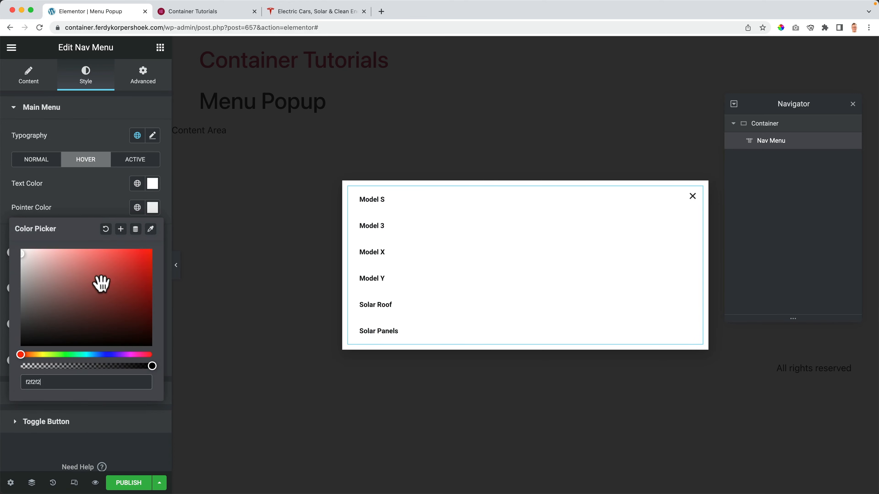
click(99, 202)
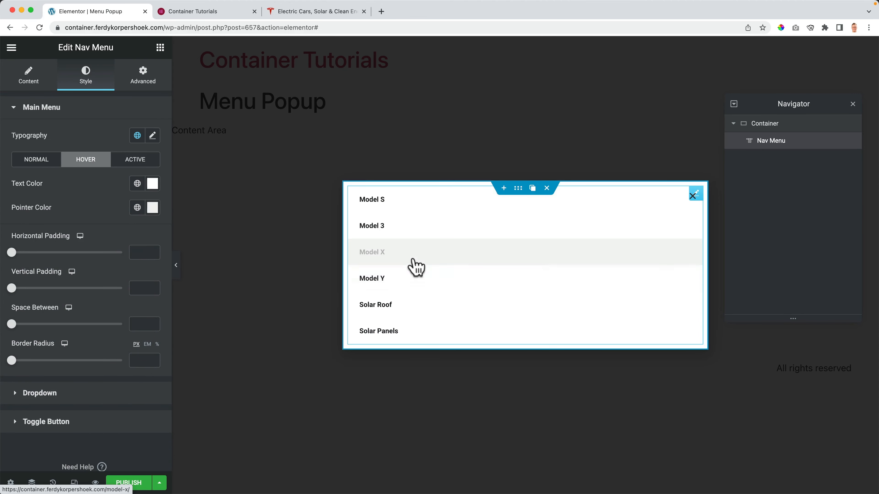
- Set the Nav Menu's hover text color to the global Primary color and return to its normal-state styling
click(138, 184)
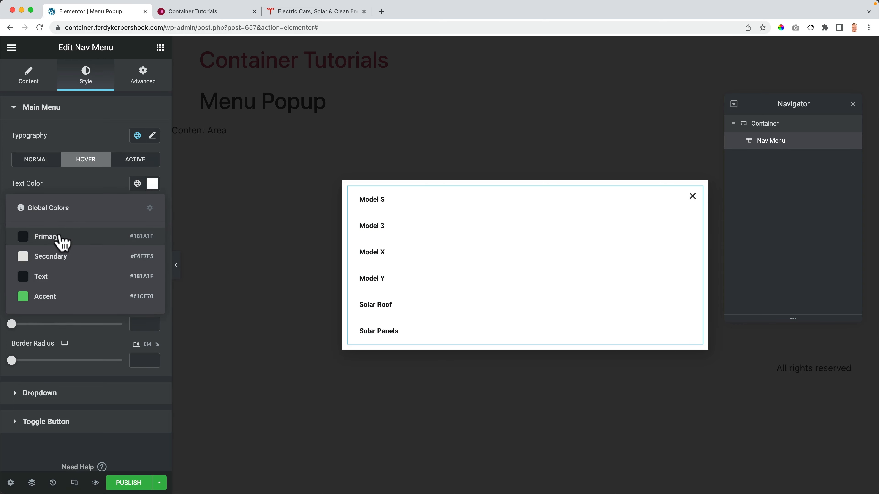
click(63, 240)
click(38, 162)
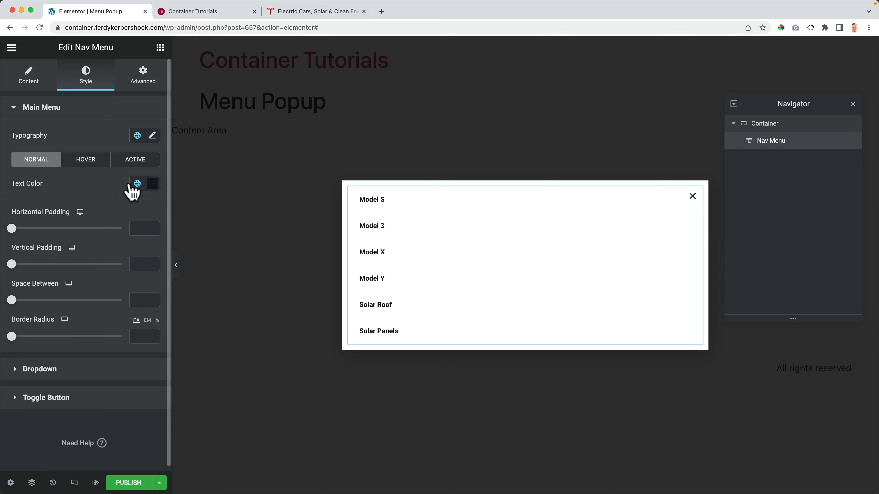